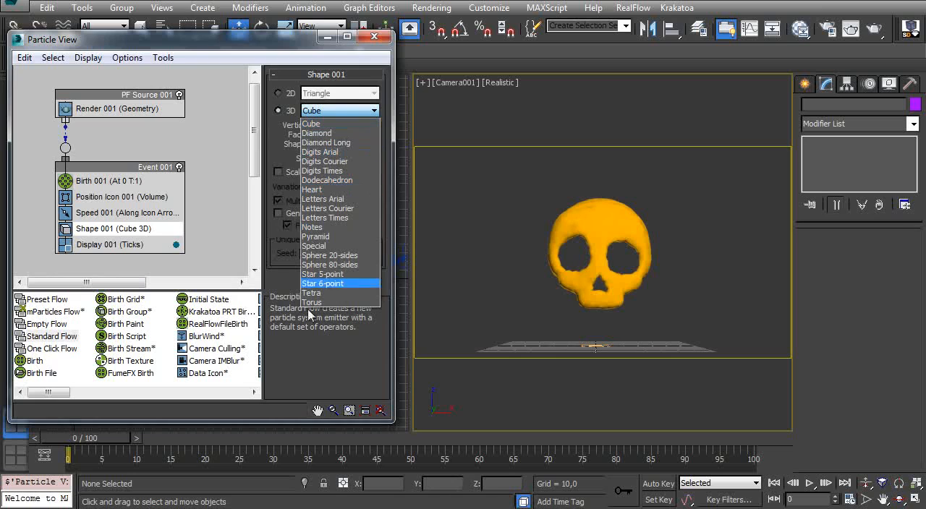
- Set the particle shape to the 3D Sphere 80-sides and the Event 001 display type to Geometry
{"action": "left_click", "coordinate": [339, 264]}
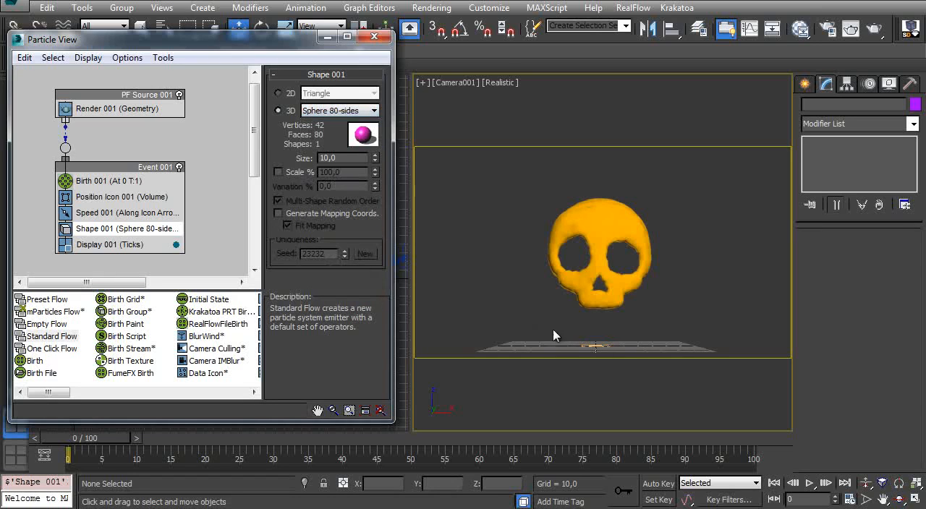
{"action": "left_click", "coordinate": [116, 244]}
{"action": "left_click", "coordinate": [343, 95]}
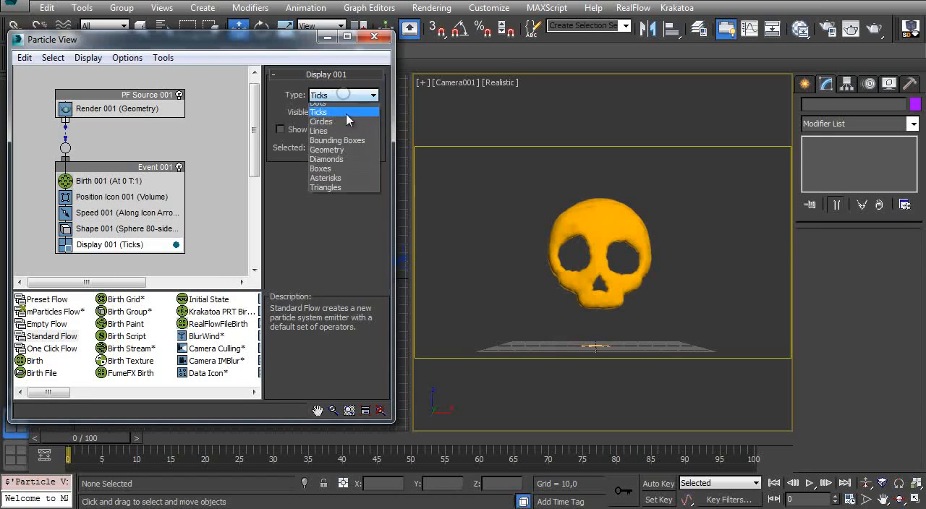
{"action": "left_click", "coordinate": [334, 162]}
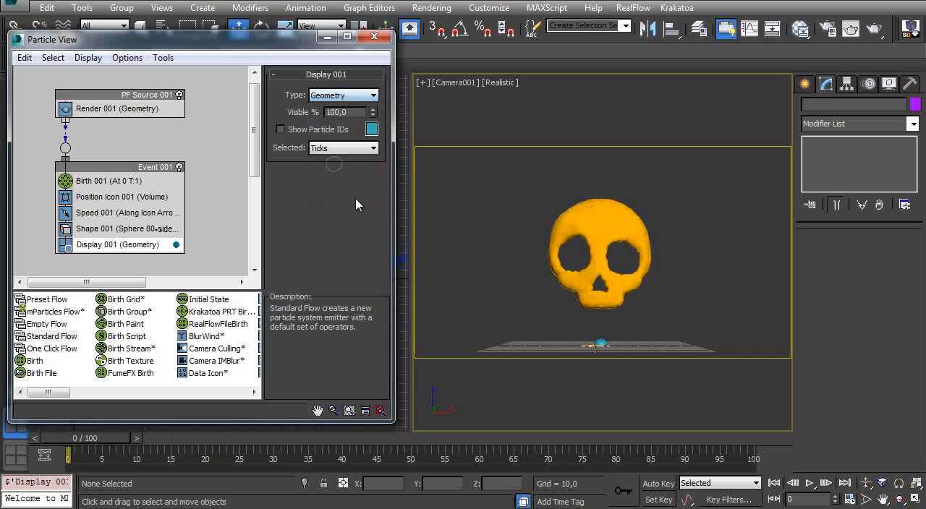
- In the PF Source settings, set the viewport integration step to Half Frame and the viewport quantity multiplier to 100%
{"action": "left_click", "coordinate": [122, 104]}
{"action": "scroll", "coordinate": [274, 169], "scroll_direction": "up", "scroll_amount": 3}
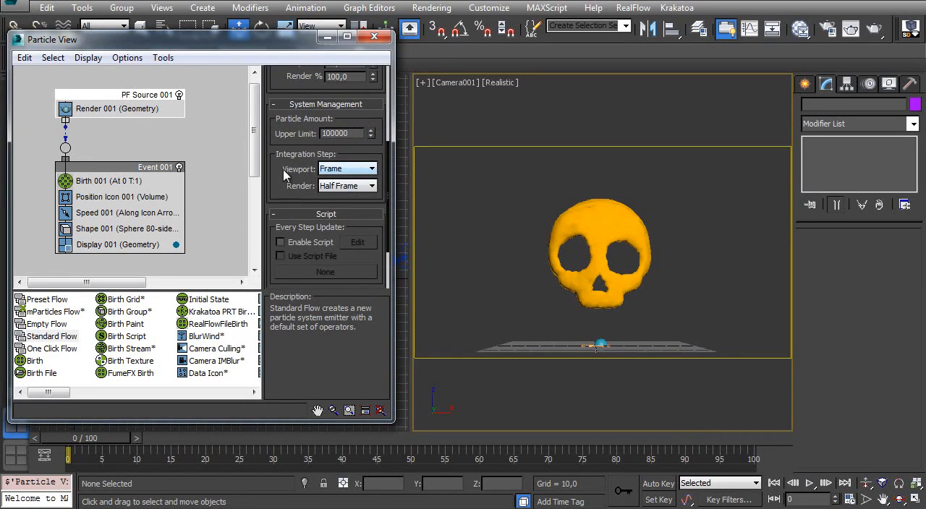
{"action": "left_click", "coordinate": [346, 168]}
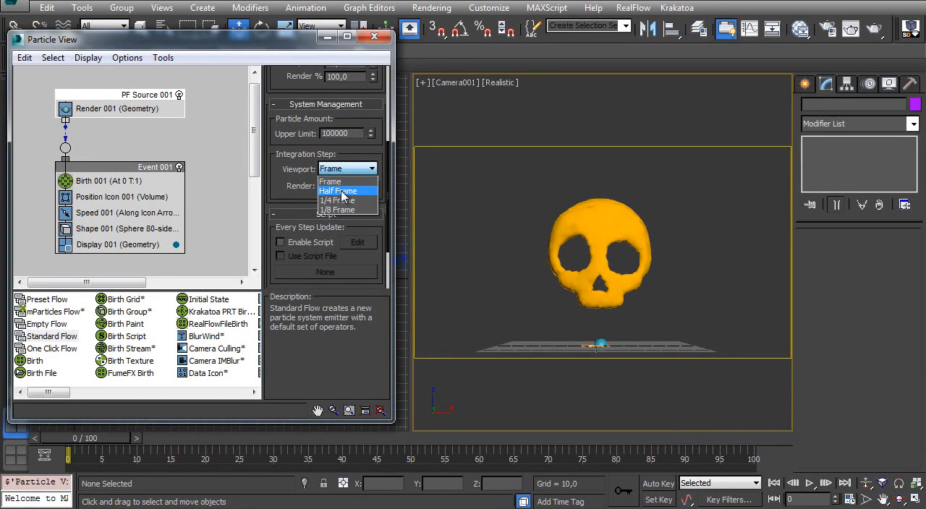
{"action": "left_click", "coordinate": [340, 188]}
{"action": "scroll", "coordinate": [289, 173], "scroll_direction": "up", "scroll_amount": 4}
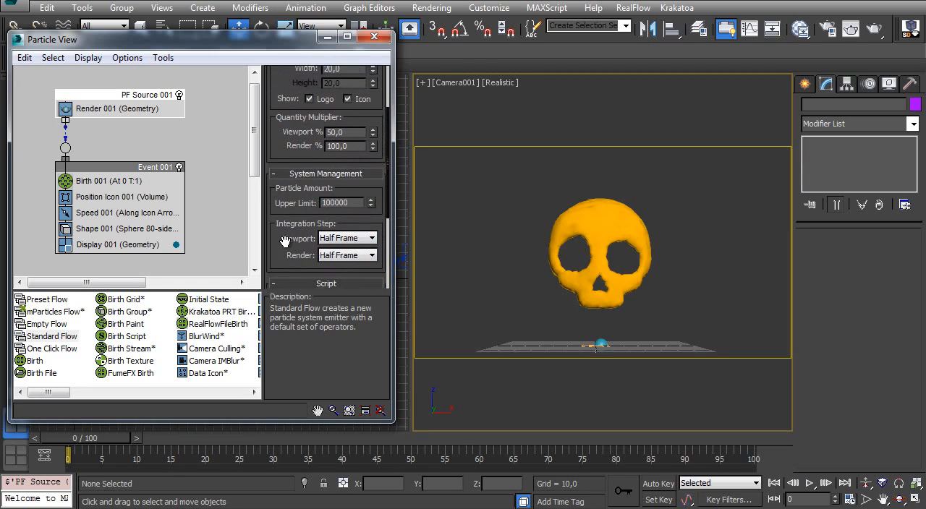
{"action": "double_click", "coordinate": [344, 162]}
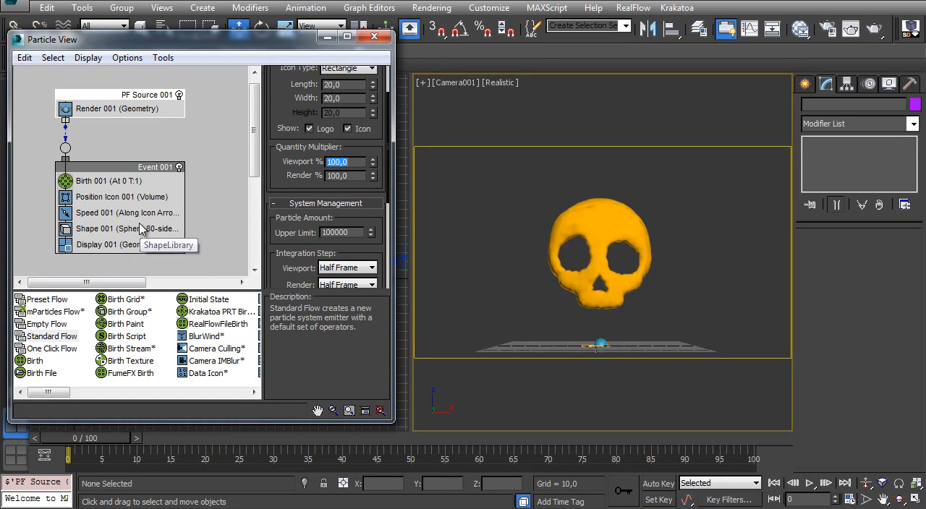
- Set the size of the sphere particles to 2 in the Shape operator
{"action": "left_click", "coordinate": [141, 229]}
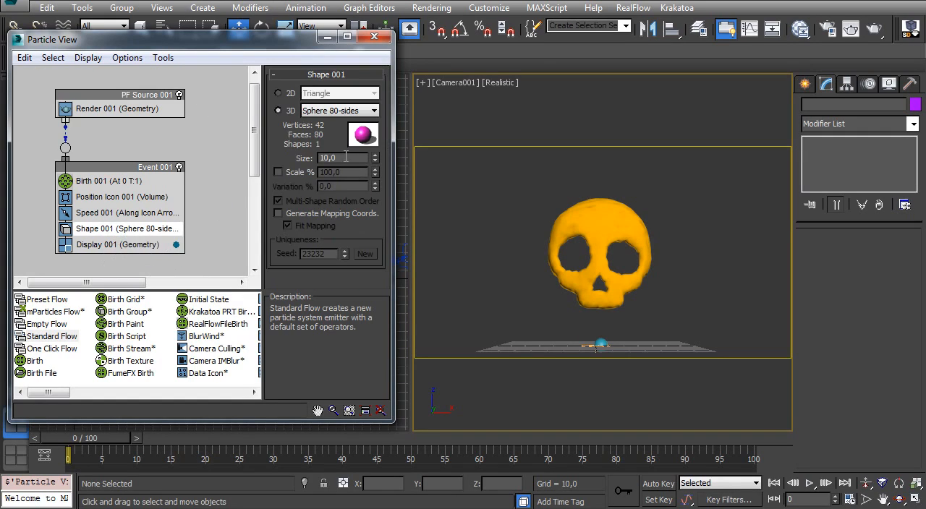
{"action": "type", "text": "2"}
{"action": "key", "text": "Return"}
- Move the PF Source emitter up beside the skull to about X -104.6, Z 156.2, and minimize Particle View
{"action": "left_click", "coordinate": [589, 346]}
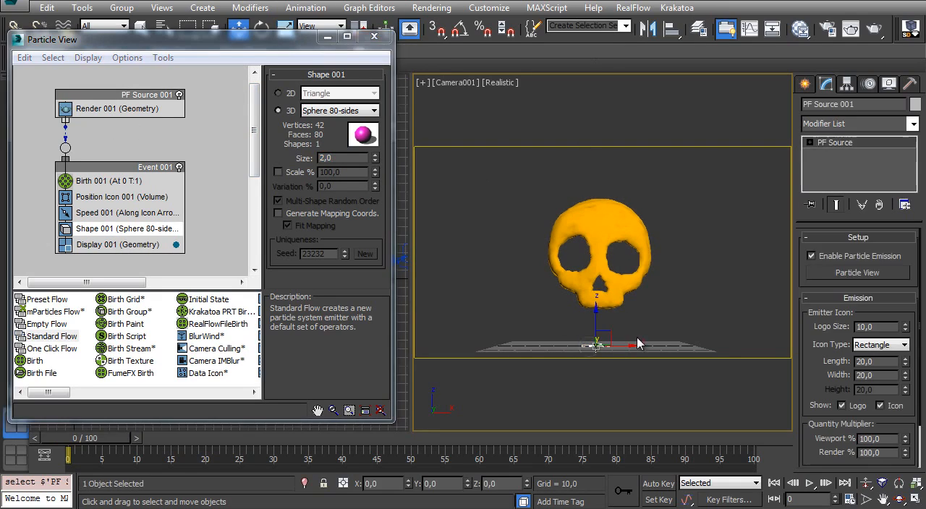
{"action": "left_click_drag", "start_coordinate": [607, 332], "coordinate": [468, 122]}
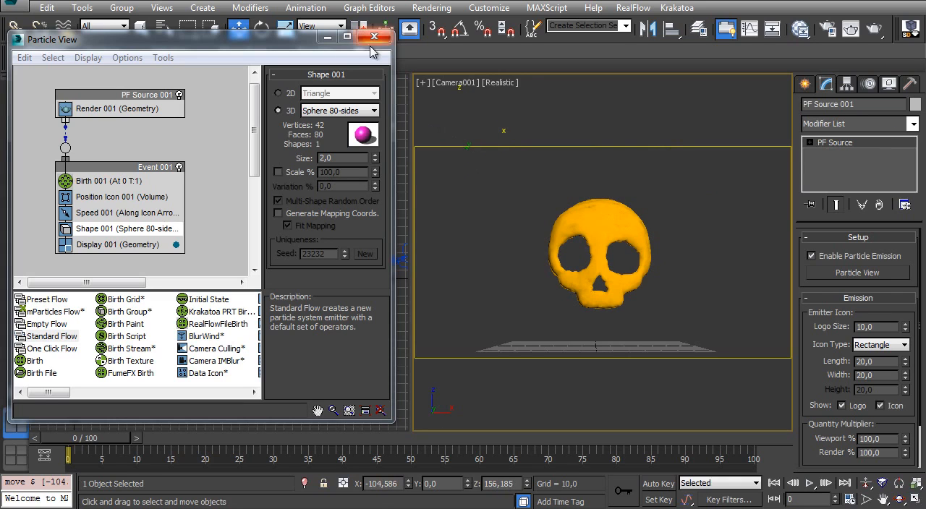
{"action": "left_click", "coordinate": [327, 36]}
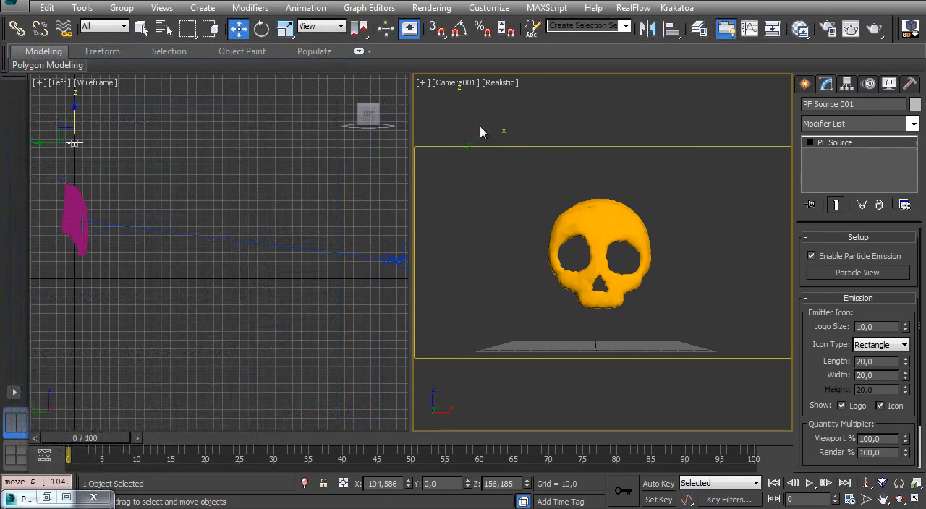
- Switch the Left viewport to the Front view and scrub the timeline to preview the emission, returning to frame 0
{"action": "right_click", "coordinate": [260, 265]}
{"action": "key", "text": "f"}
{"action": "middle_click_drag", "start_coordinate": [166, 196], "coordinate": [159, 275]}
{"action": "middle_click_drag", "start_coordinate": [148, 253], "coordinate": [111, 196], "text": "ctrl+alt"}
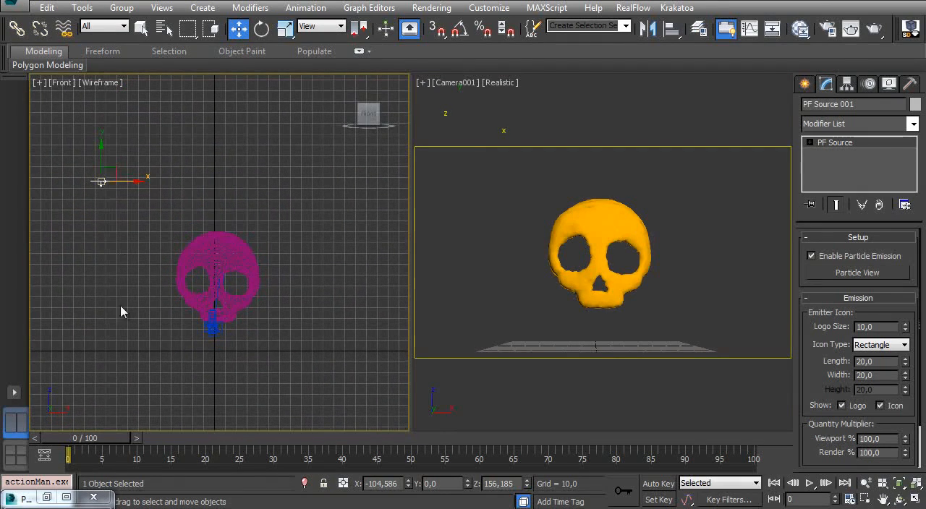
{"action": "left_click_drag", "start_coordinate": [105, 438], "coordinate": [87, 445]}
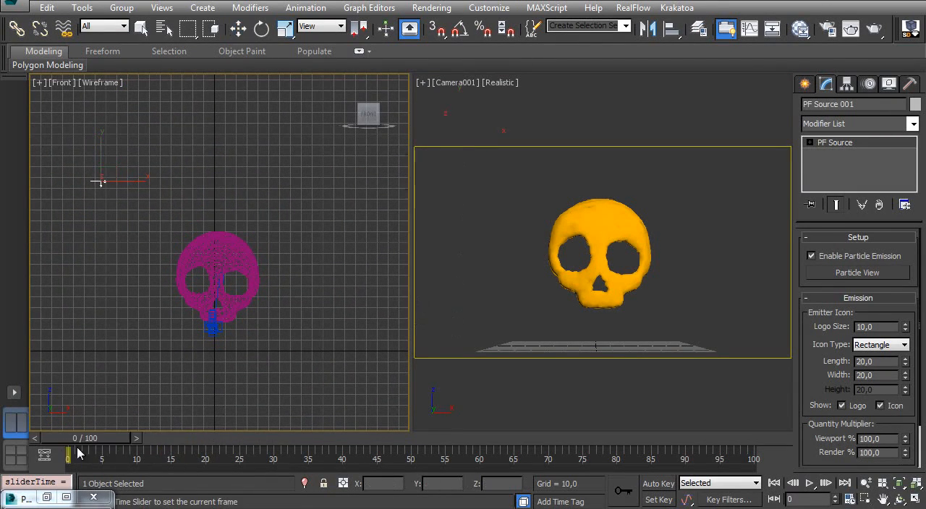
- Create a Wind space warp with an icon size of about 9.5 on the ground plane beside the skull
{"action": "left_click", "coordinate": [805, 84]}
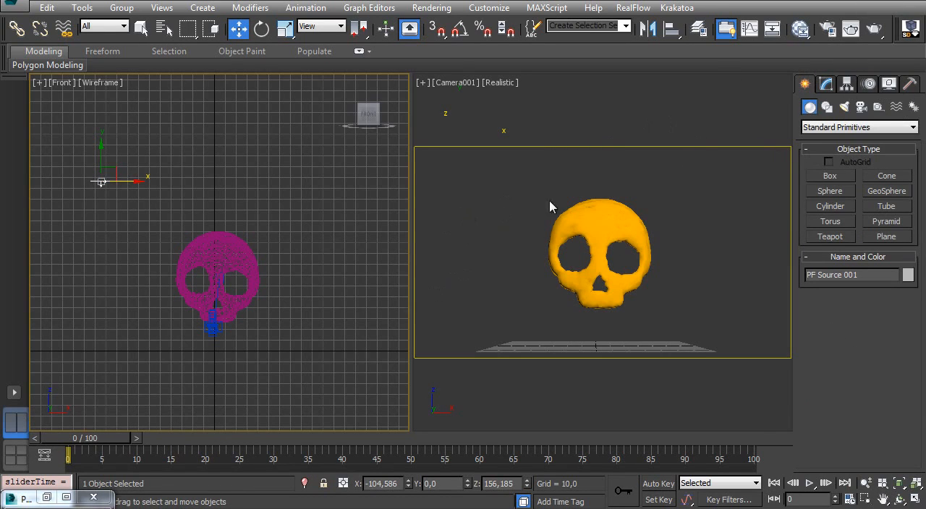
{"action": "left_click", "coordinate": [897, 106]}
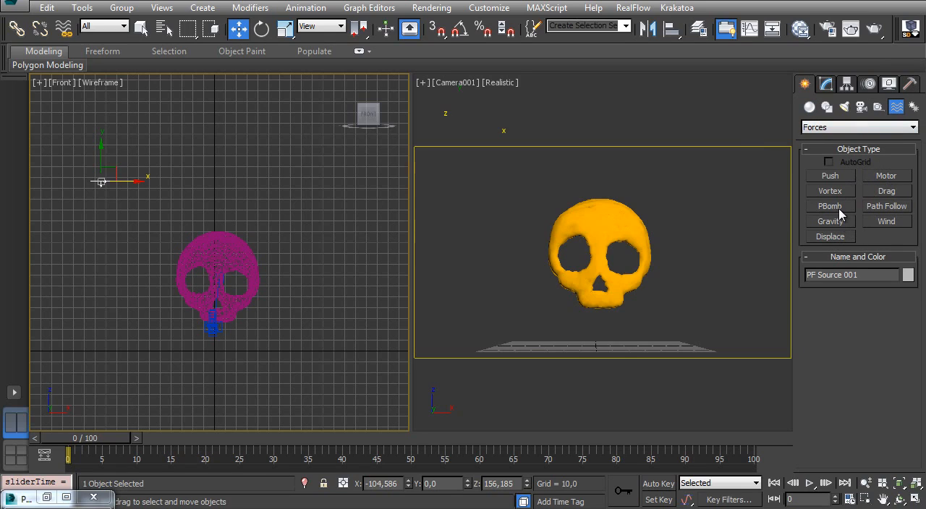
{"action": "left_click", "coordinate": [887, 221]}
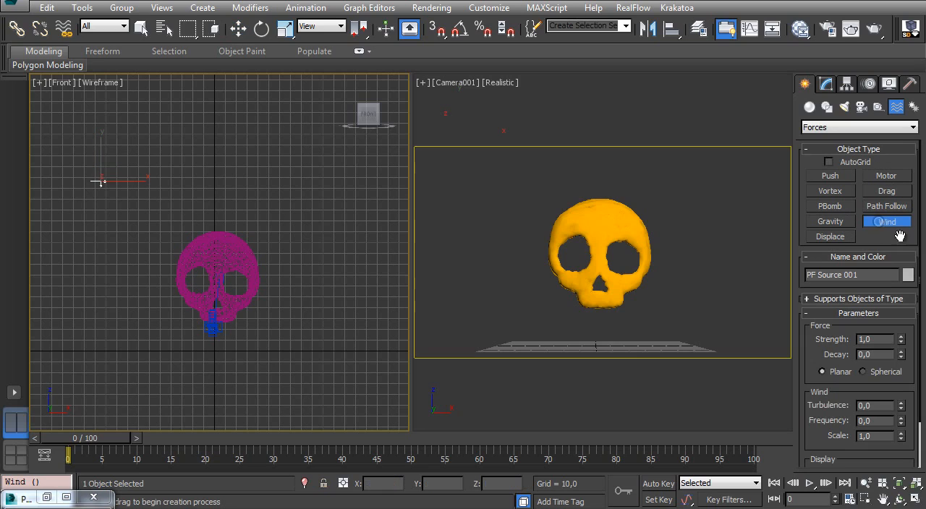
{"action": "left_click_drag", "start_coordinate": [686, 344], "coordinate": [702, 343]}
- Set the wind's strength to 0.1, turbulence to 4 and scale to 2
{"action": "left_click", "coordinate": [825, 84]}
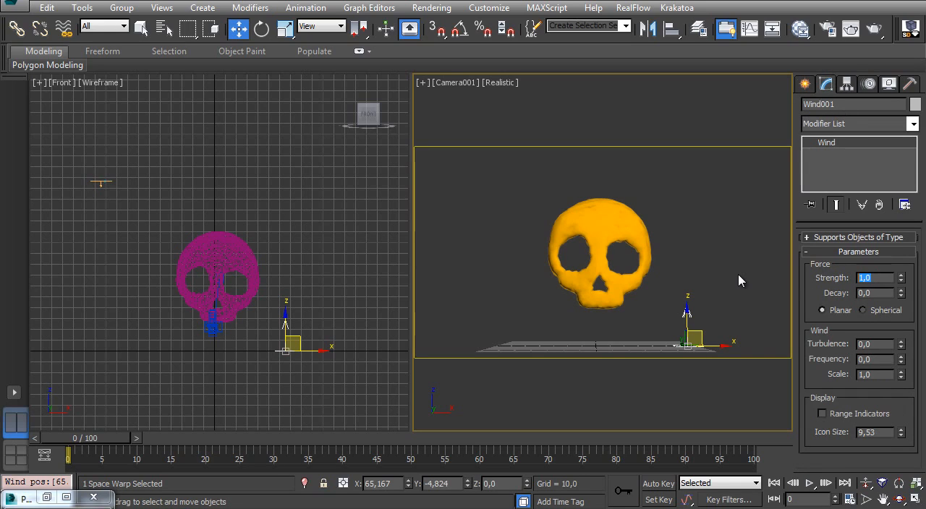
{"action": "type", "text": "1"}
{"action": "key", "text": "Return"}
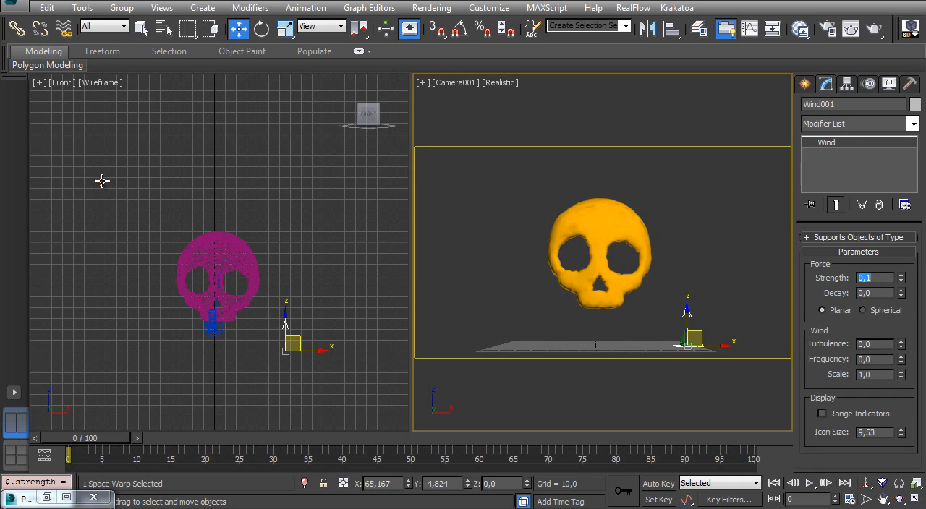
{"action": "left_click", "coordinate": [876, 344]}
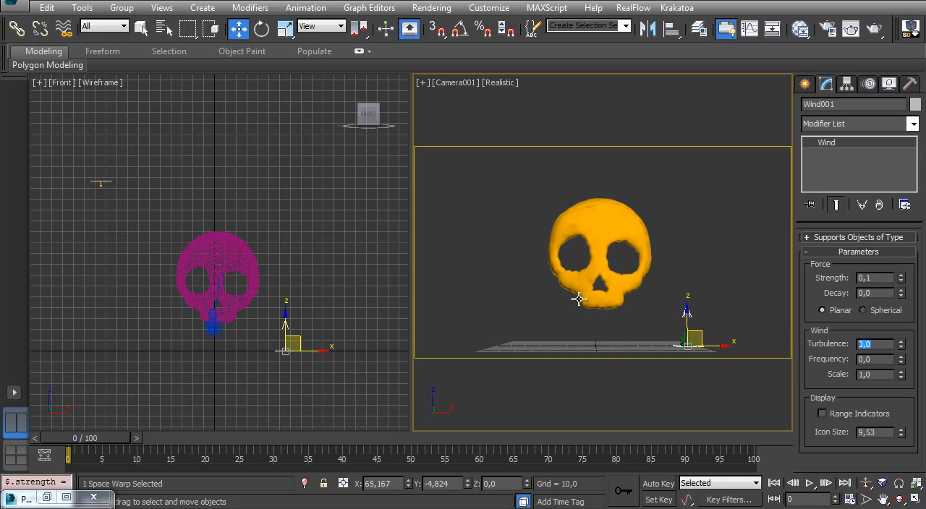
{"action": "key", "text": "Return"}
{"action": "key", "text": "Tab"}
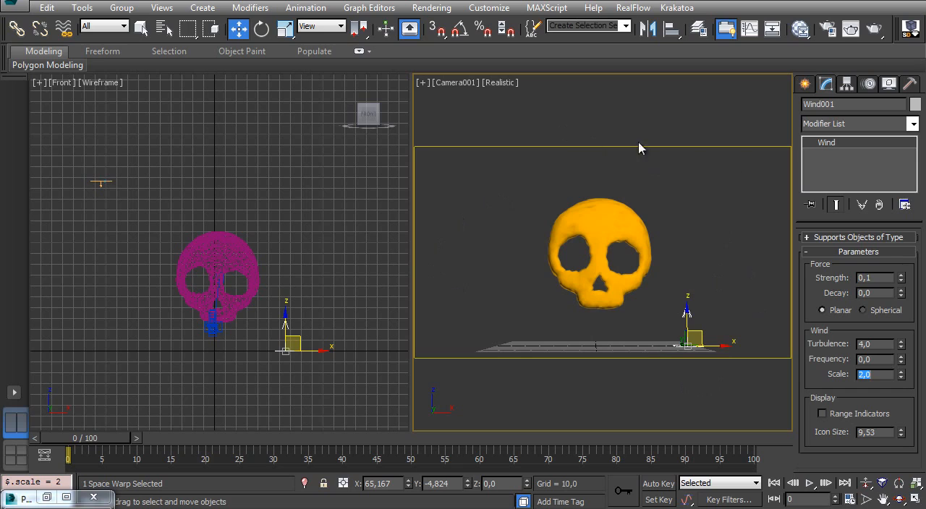
- Make the wind Spherical and move it just above the particle emitter, to about X -105.1, Z 169.1
{"action": "left_click", "coordinate": [862, 310]}
{"action": "middle_click_drag", "start_coordinate": [312, 334], "coordinate": [318, 335]}
{"action": "left_click_drag", "start_coordinate": [307, 340], "coordinate": [129, 162]}
{"action": "middle_click_drag", "start_coordinate": [149, 188], "coordinate": [133, 150]}
{"action": "middle_click_drag", "start_coordinate": [217, 273], "coordinate": [193, 313], "text": "ctrl+alt"}
{"action": "middle_click_drag", "start_coordinate": [181, 244], "coordinate": [177, 226]}
{"action": "left_click_drag", "start_coordinate": [186, 196], "coordinate": [185, 196]}
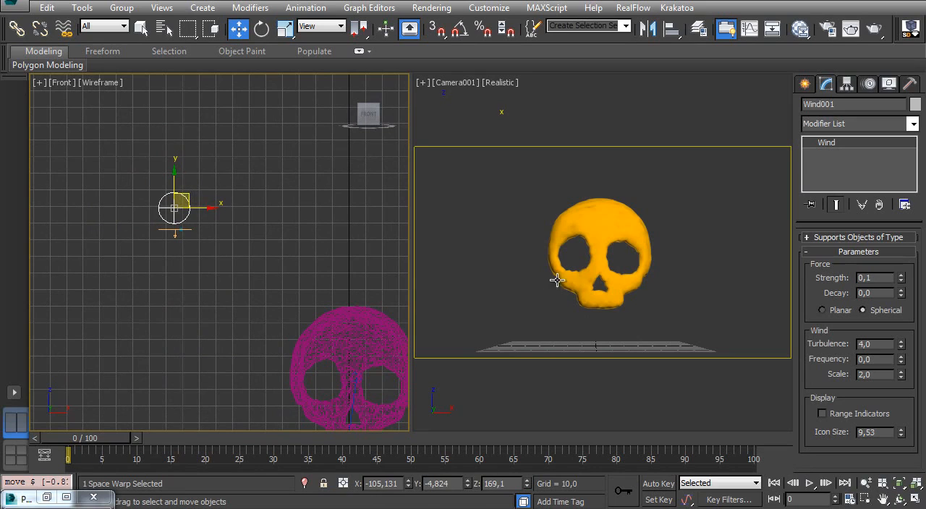
{"action": "right_click", "coordinate": [484, 165]}
{"action": "left_click_drag", "start_coordinate": [101, 443], "coordinate": [81, 439]}
- Reopen Particle View, add a Force operator below the Shape operator in Event 001 and assign Wind001 to it
{"action": "key", "text": "6"}
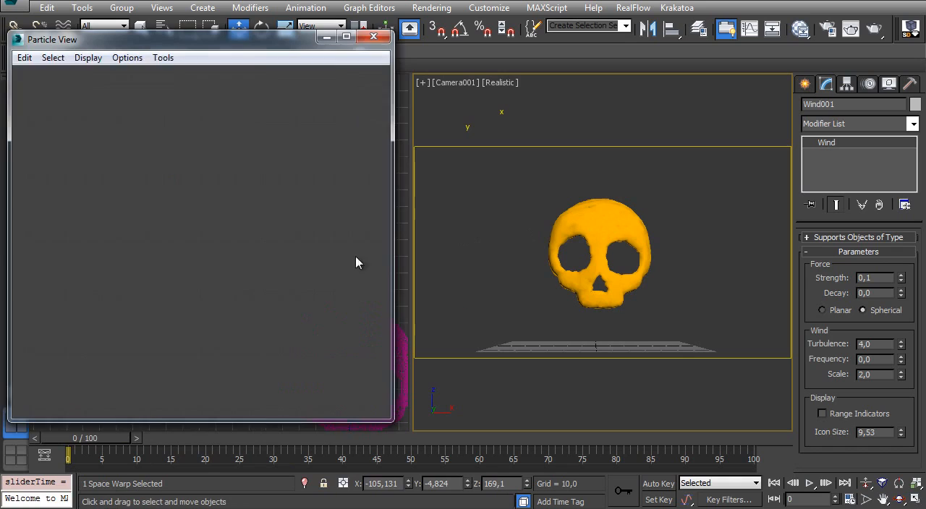
{"action": "left_click_drag", "start_coordinate": [59, 393], "coordinate": [104, 392]}
{"action": "left_click_drag", "start_coordinate": [36, 336], "coordinate": [95, 244]}
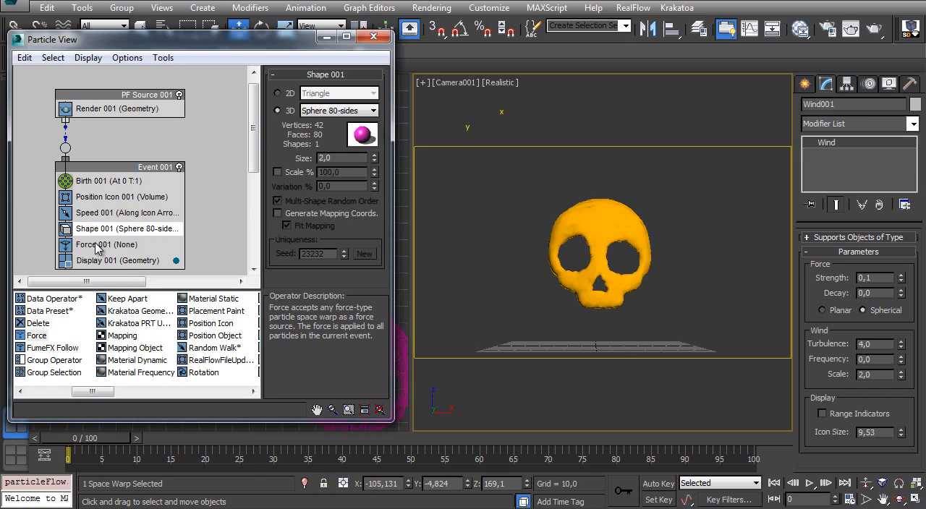
{"action": "left_click", "coordinate": [95, 244]}
{"action": "left_click", "coordinate": [312, 166]}
{"action": "double_click", "coordinate": [322, 215]}
{"action": "middle_click_drag", "start_coordinate": [115, 215], "coordinate": [86, 146]}
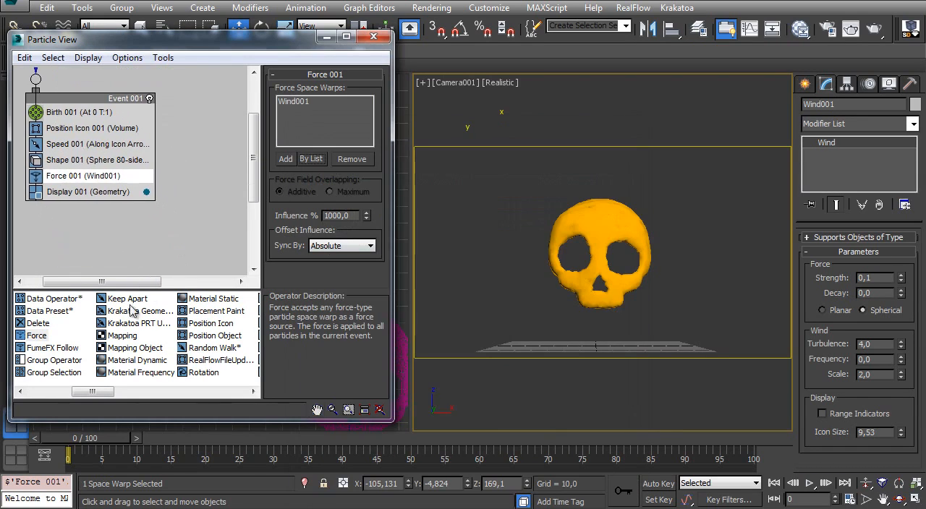
- Add a Spawn test below the Force operator and set it to spawn By Travel Distance
{"action": "left_click_drag", "start_coordinate": [95, 391], "coordinate": [180, 390]}
{"action": "left_click_drag", "start_coordinate": [201, 336], "coordinate": [69, 195]}
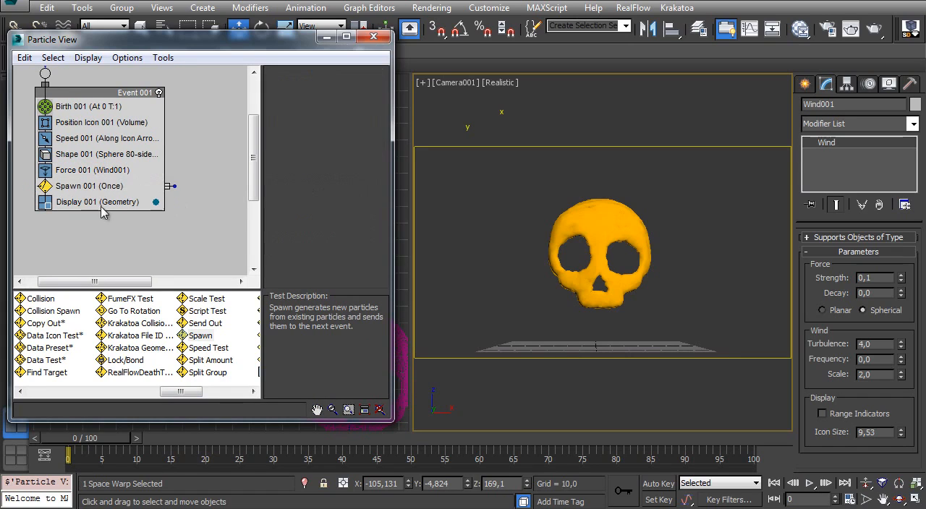
{"action": "left_click", "coordinate": [94, 187]}
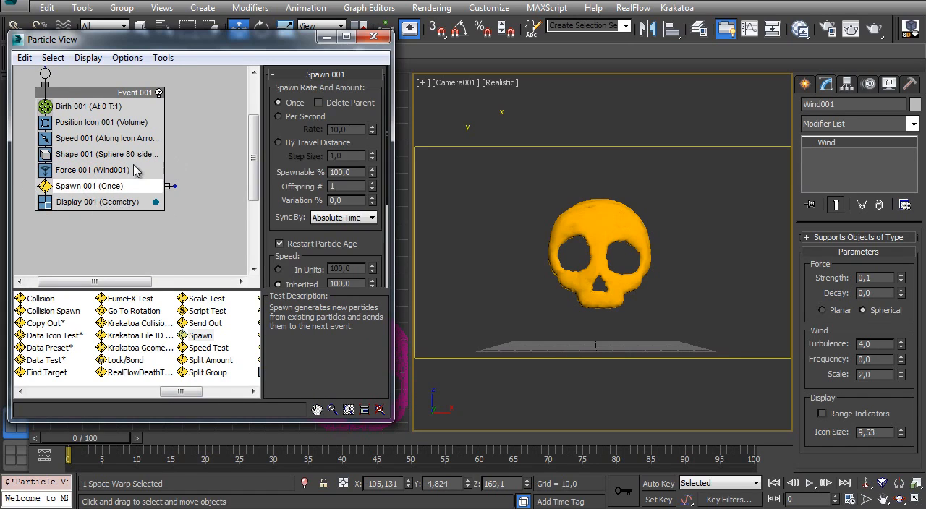
{"action": "left_click", "coordinate": [295, 144]}
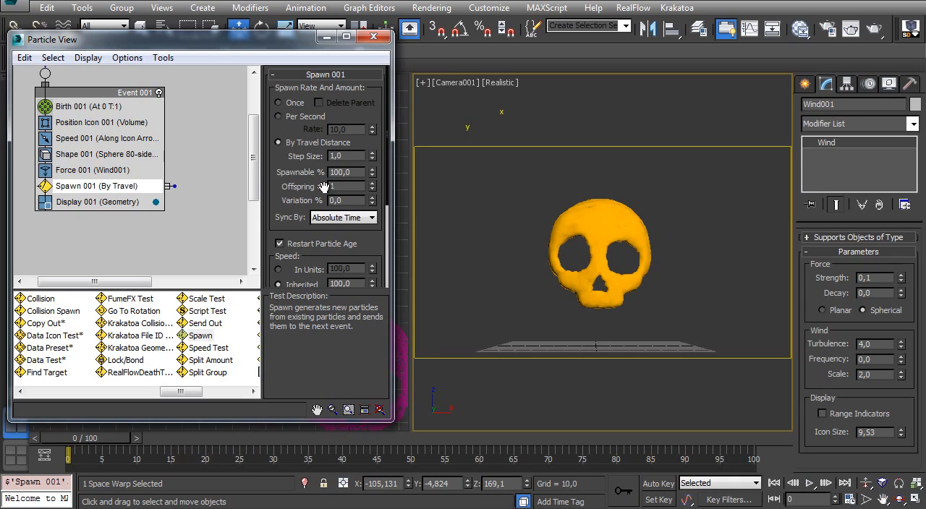
- Set the Spawn test's step size to 0.5, inherited speed to 0% and size scale factor to 75%
{"action": "left_click_drag", "start_coordinate": [303, 157], "coordinate": [214, 184]}
{"action": "scroll", "coordinate": [288, 210], "scroll_direction": "down", "scroll_amount": 4}
{"action": "right_click", "coordinate": [372, 194]}
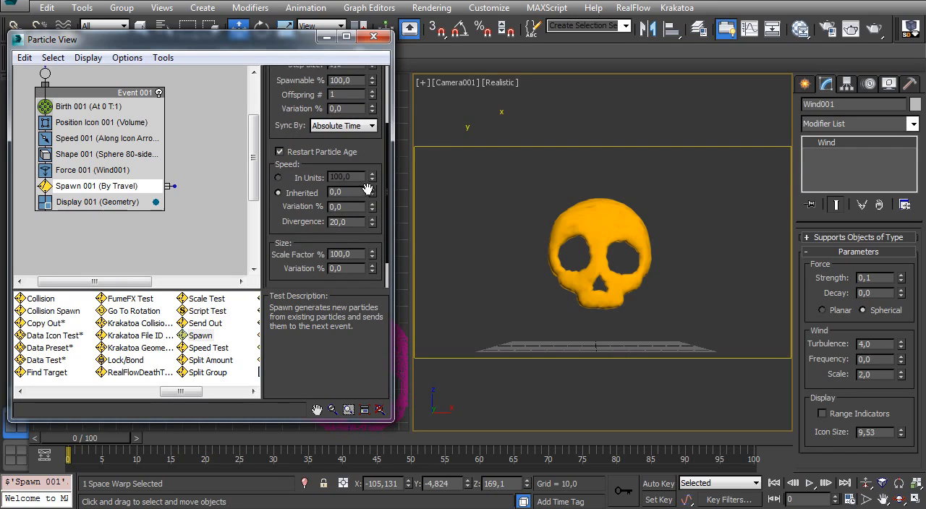
{"action": "double_click", "coordinate": [335, 255]}
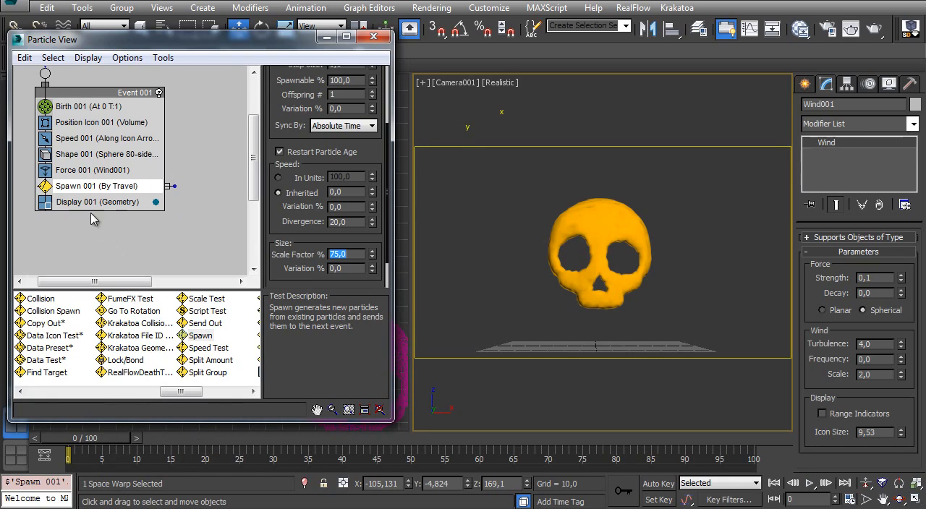
{"action": "mouse_move", "coordinate": [124, 169]}
{"action": "middle_mouse_down"}
{"action": "mouse_move", "coordinate": [136, 218]}
{"action": "mouse_move", "coordinate": [134, 183]}
{"action": "middle_mouse_up"}
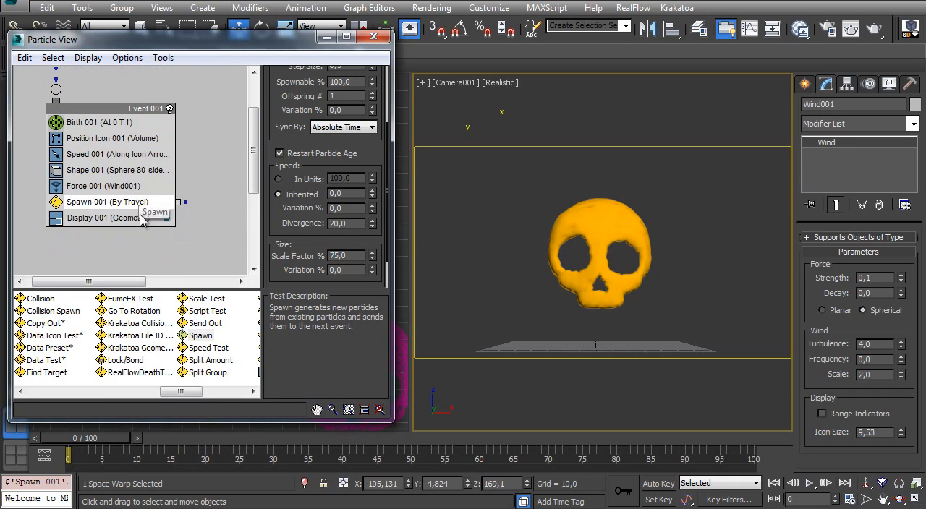
{"action": "scroll", "coordinate": [322, 110], "scroll_direction": "up", "scroll_amount": 2}
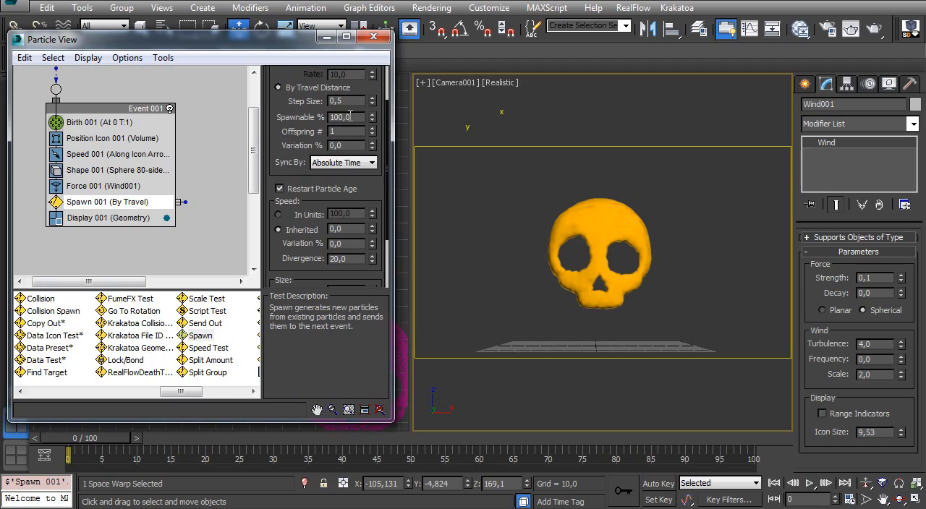
{"action": "double_click", "coordinate": [350, 102]}
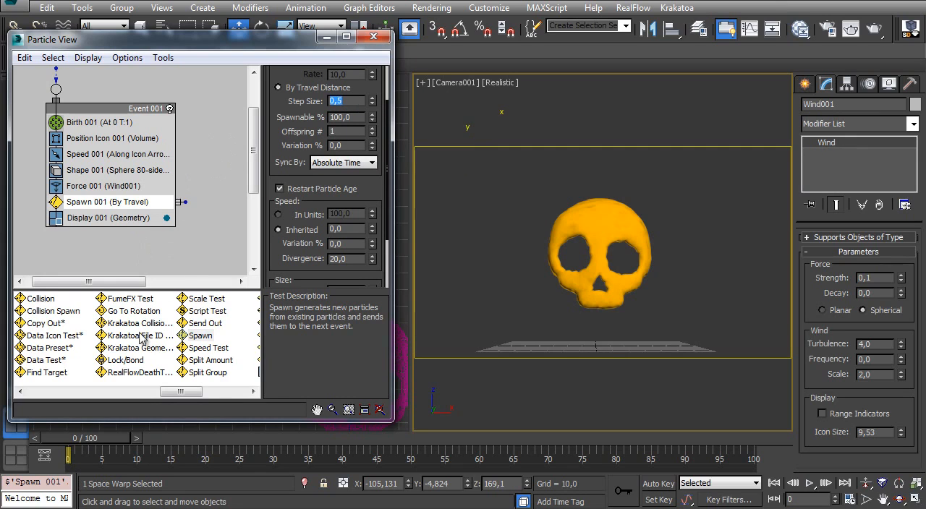
- Add a Display operator as a separate event beside Event 001 and connect the Spawn test's output to it
{"action": "left_click", "coordinate": [97, 393]}
{"action": "left_click_drag", "start_coordinate": [166, 392], "coordinate": [236, 366]}
{"action": "middle_click_drag", "start_coordinate": [139, 199], "coordinate": [120, 163]}
{"action": "left_click_drag", "start_coordinate": [115, 328], "coordinate": [195, 209]}
{"action": "middle_click_drag", "start_coordinate": [196, 198], "coordinate": [129, 196]}
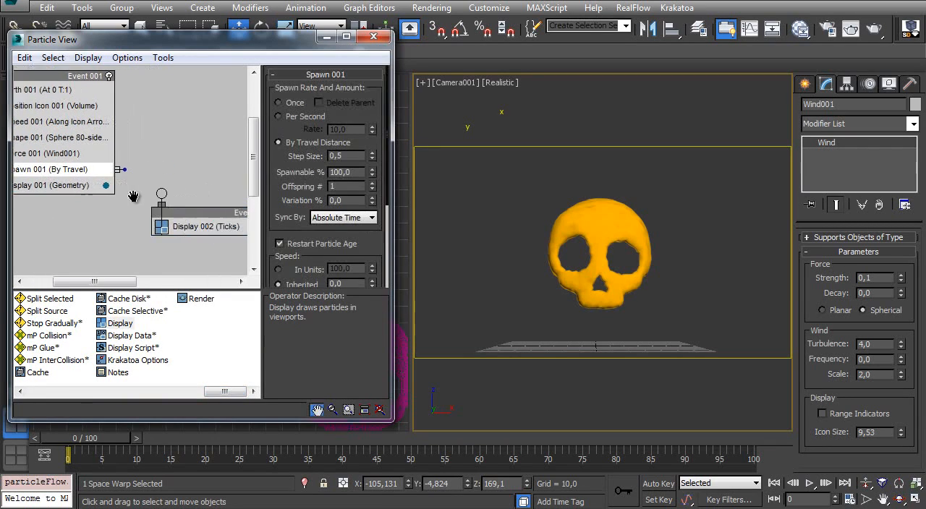
{"action": "left_click_drag", "start_coordinate": [97, 164], "coordinate": [135, 189]}
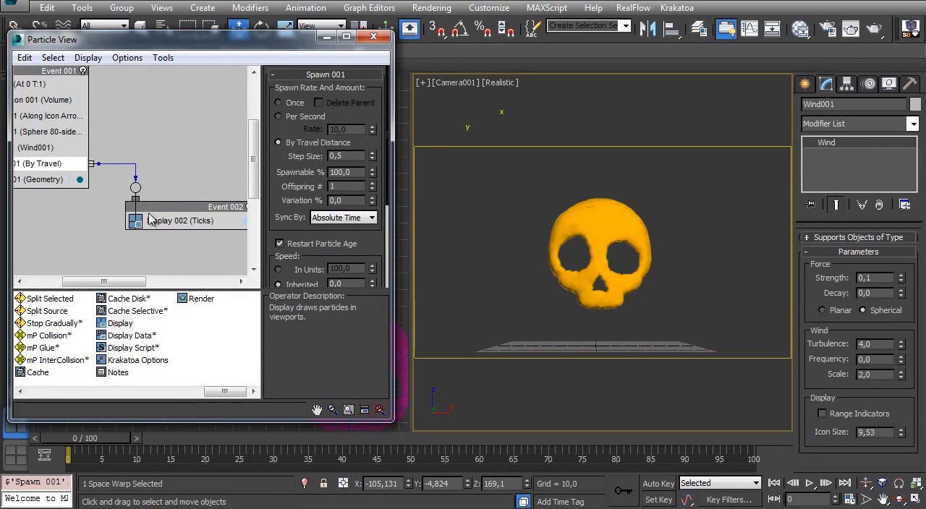
- Scrub the timeline to frame 11 to preview the spawned particle trail in the camera view
{"action": "middle_click_drag", "start_coordinate": [104, 208], "coordinate": [161, 201]}
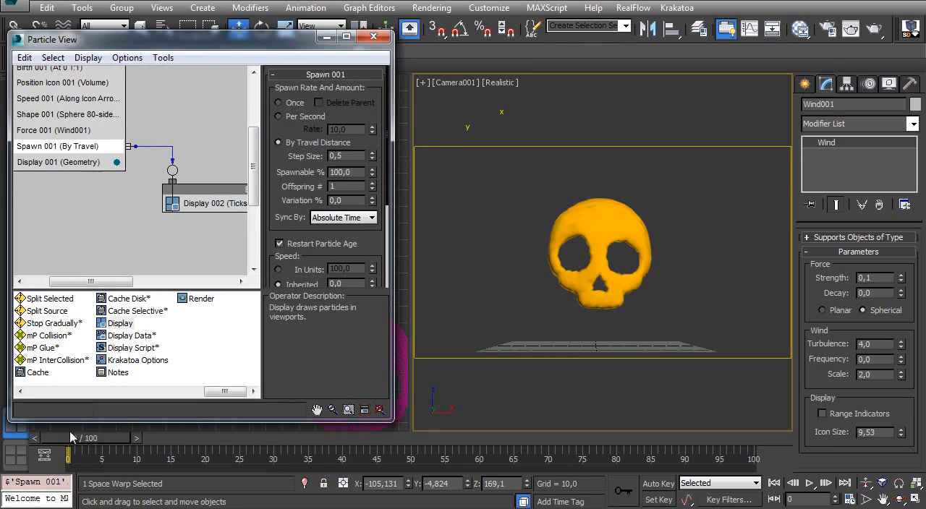
{"action": "left_click_drag", "start_coordinate": [85, 439], "coordinate": [159, 386]}
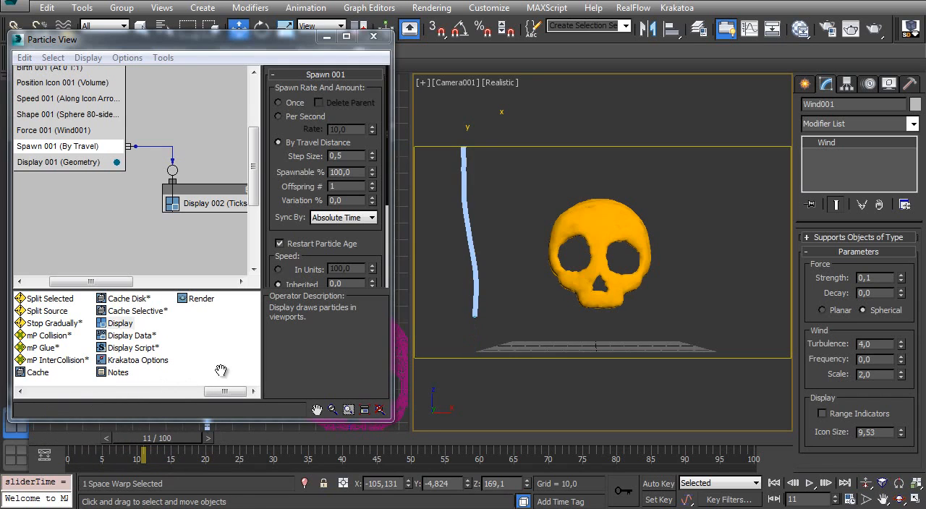
- Change the particle display color of the Display operator in Event 002 to bright cyan
{"action": "middle_click_drag", "start_coordinate": [156, 226], "coordinate": [83, 242]}
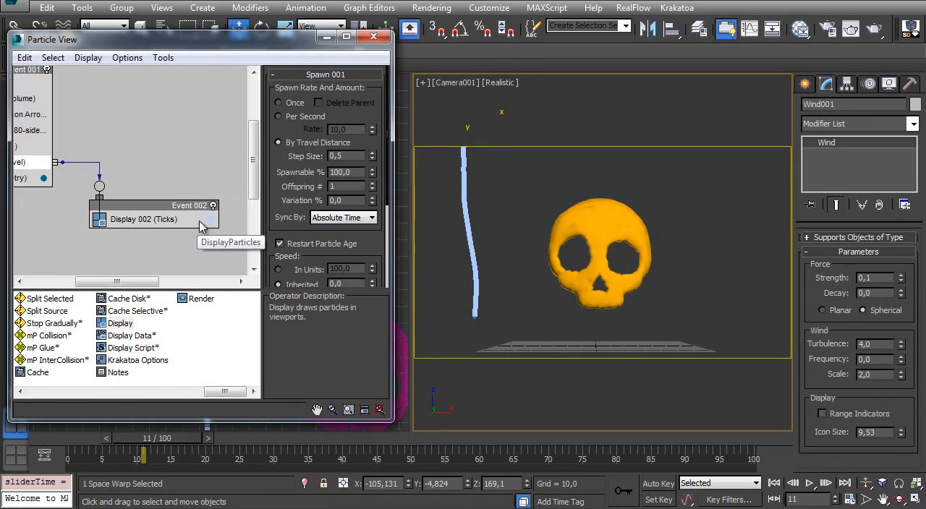
{"action": "left_click", "coordinate": [210, 221]}
{"action": "left_click_drag", "start_coordinate": [539, 87], "coordinate": [441, 76]}
{"action": "left_click", "coordinate": [531, 194]}
- Set the particle display color of the Display operator in Event 001 to blue with RGB 0, 95, 255
{"action": "middle_click_drag", "start_coordinate": [85, 142], "coordinate": [193, 182]}
{"action": "left_click", "coordinate": [152, 195]}
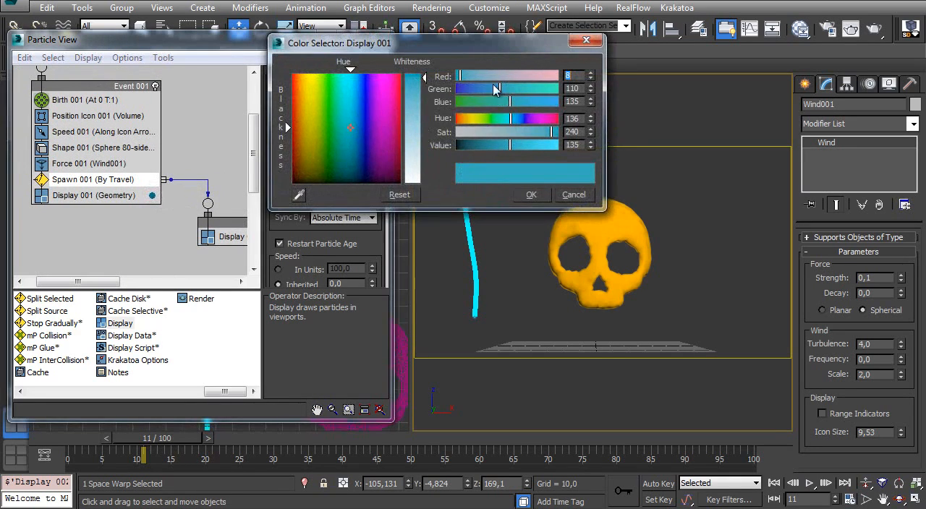
{"action": "left_click_drag", "start_coordinate": [461, 76], "coordinate": [425, 77]}
{"action": "left_click_drag", "start_coordinate": [511, 102], "coordinate": [572, 105]}
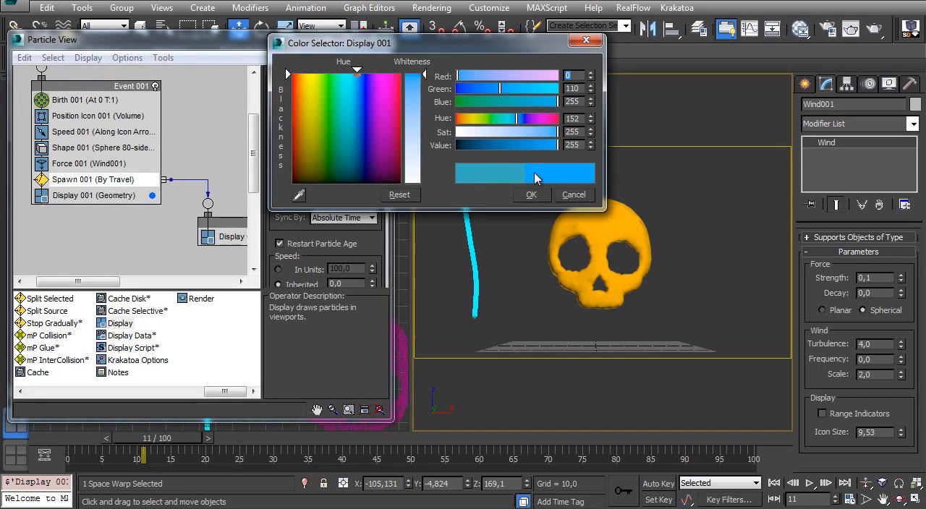
{"action": "left_click_drag", "start_coordinate": [500, 88], "coordinate": [492, 88]}
{"action": "left_click", "coordinate": [531, 194]}
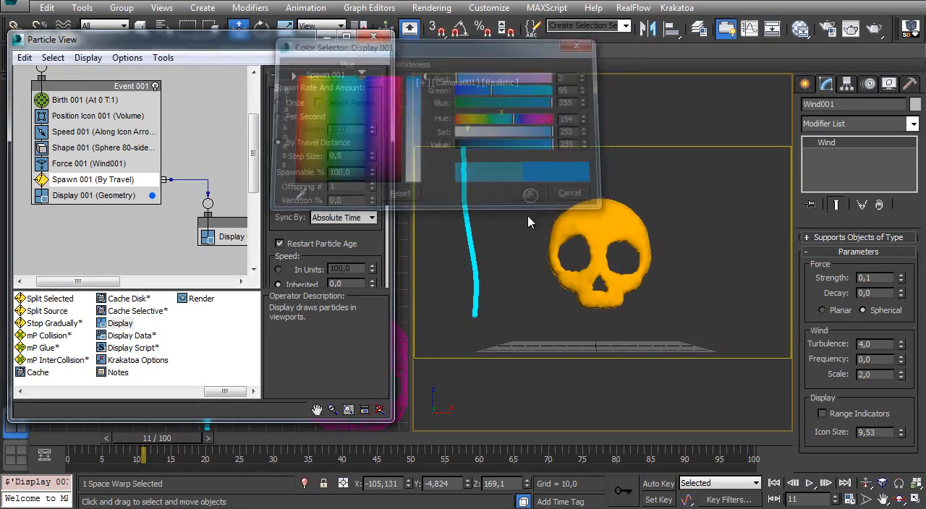
- Scrub the timeline to frame 7 and set the Display operator in Event 002 to show particles as Geometry
{"action": "middle_click_drag", "start_coordinate": [181, 237], "coordinate": [127, 215]}
{"action": "left_click_drag", "start_coordinate": [130, 437], "coordinate": [103, 437]}
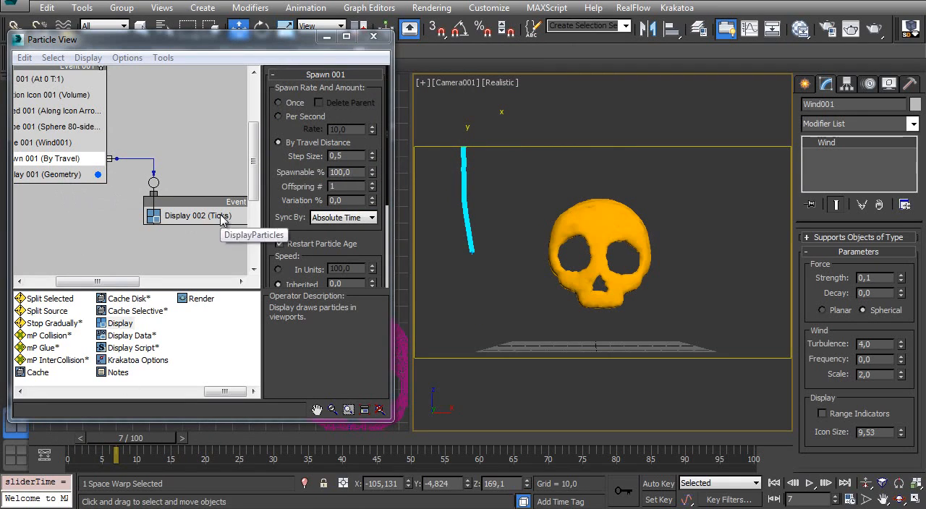
{"action": "left_click", "coordinate": [191, 216]}
{"action": "left_click", "coordinate": [372, 95]}
{"action": "left_click", "coordinate": [343, 166]}
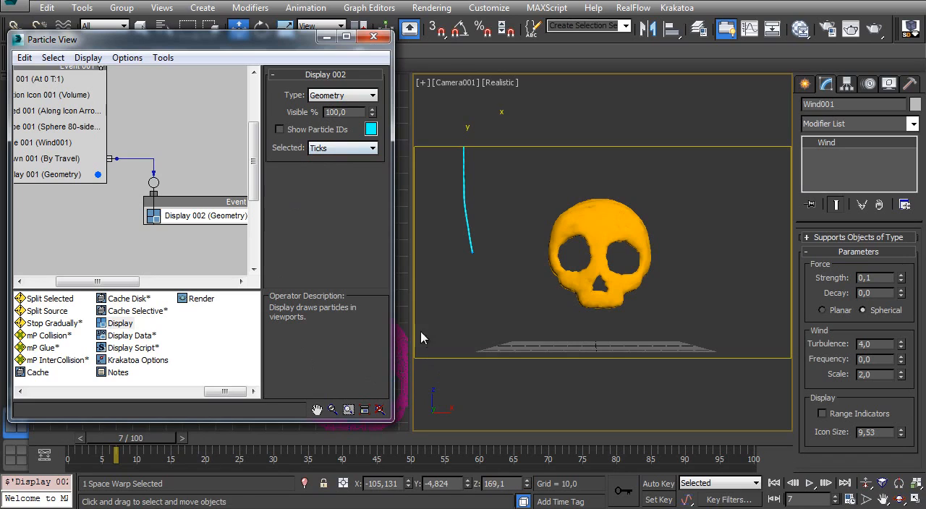
- Set the Shape operator's size to 2.5 in Event 001 and scrub the timeline to frame 13
{"action": "middle_click_drag", "start_coordinate": [127, 174], "coordinate": [191, 205]}
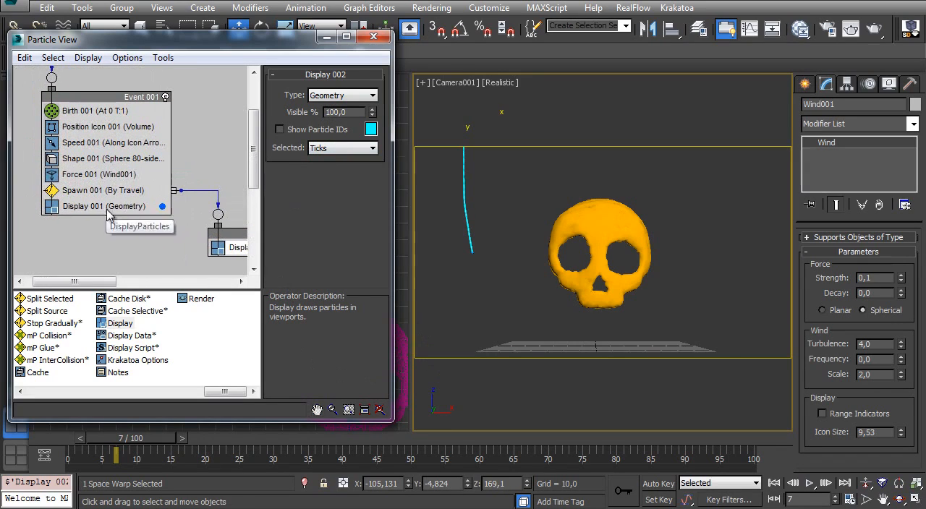
{"action": "left_click", "coordinate": [109, 159]}
{"action": "type", "text": "2,5"}
{"action": "key", "text": "Return"}
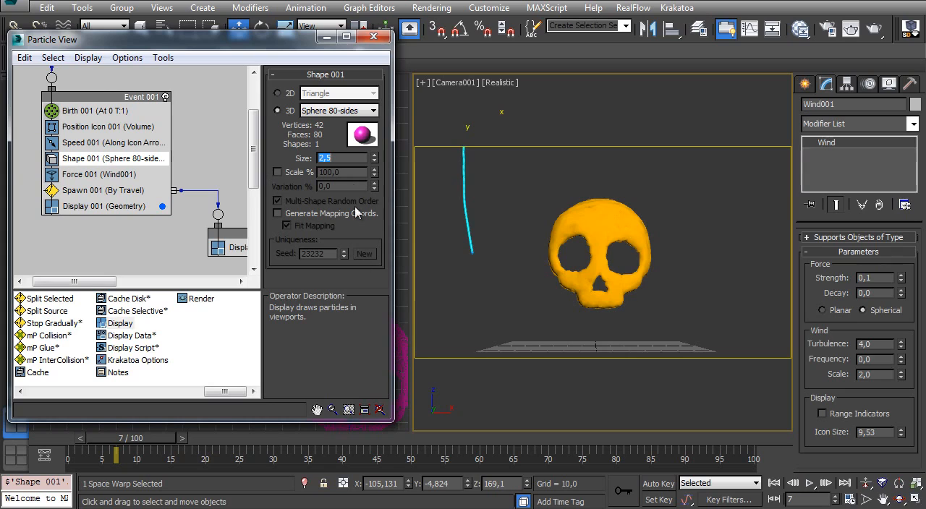
{"action": "left_click_drag", "start_coordinate": [65, 438], "coordinate": [175, 426]}
- Add a Data Operator above the Display operator in Event 002 and enable Auto Update
{"action": "middle_click_drag", "start_coordinate": [199, 224], "coordinate": [136, 186]}
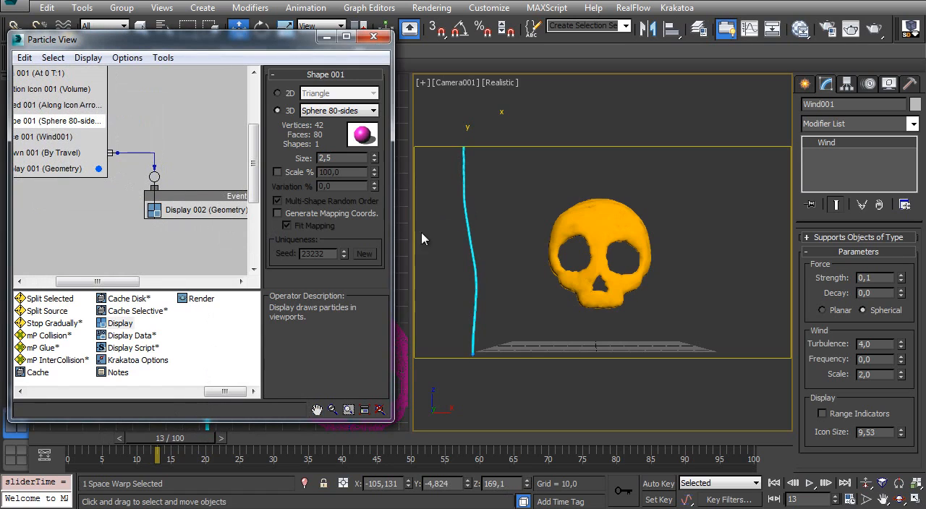
{"action": "left_click_drag", "start_coordinate": [225, 393], "coordinate": [72, 398]}
{"action": "left_click_drag", "start_coordinate": [132, 299], "coordinate": [182, 210]}
{"action": "left_click", "coordinate": [288, 108]}
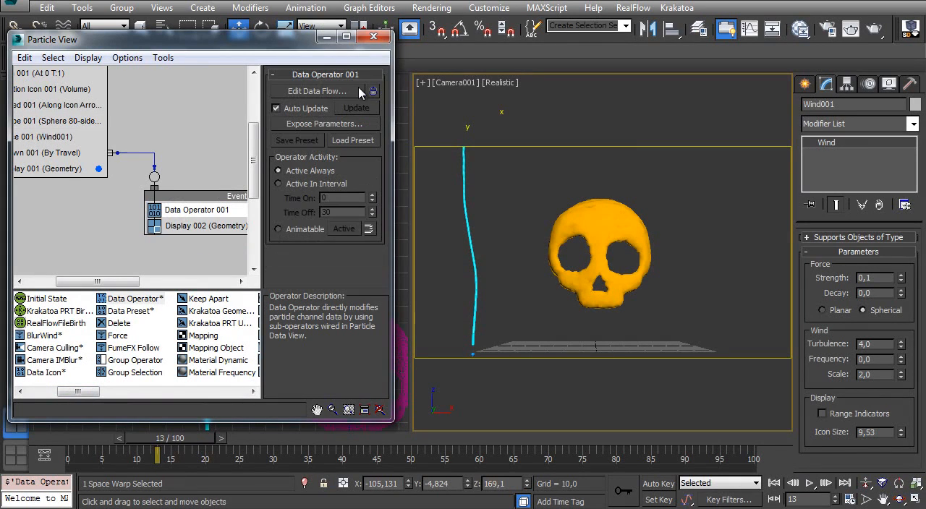
- Open the Data Operator's data flow for editing and add a Scalar sub-operator with a value of 0
{"action": "left_click", "coordinate": [320, 93]}
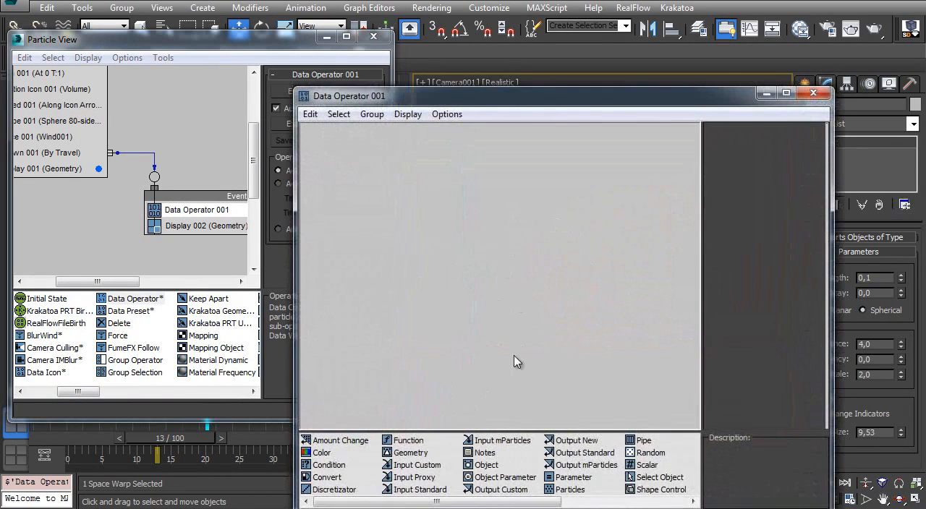
{"action": "left_click_drag", "start_coordinate": [647, 467], "coordinate": [412, 203]}
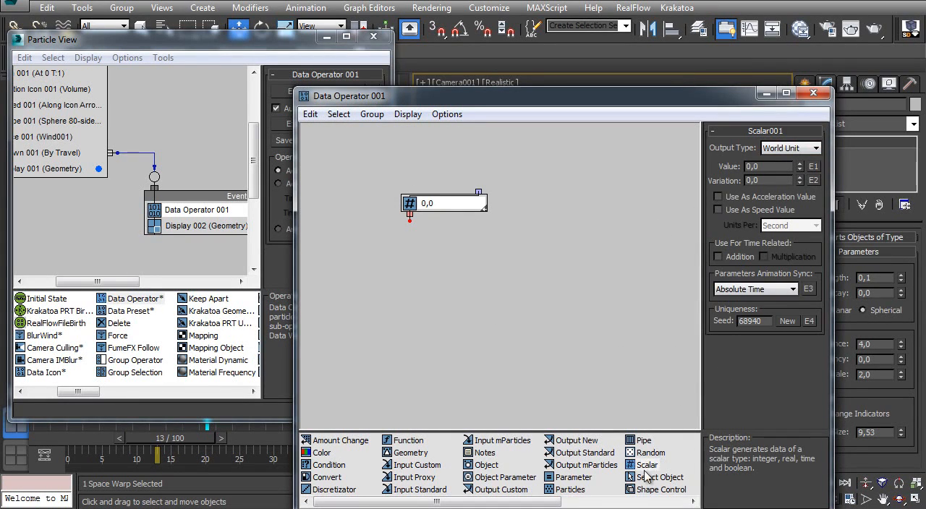
{"action": "left_click_drag", "start_coordinate": [433, 206], "coordinate": [424, 217]}
{"action": "left_click", "coordinate": [432, 233]}
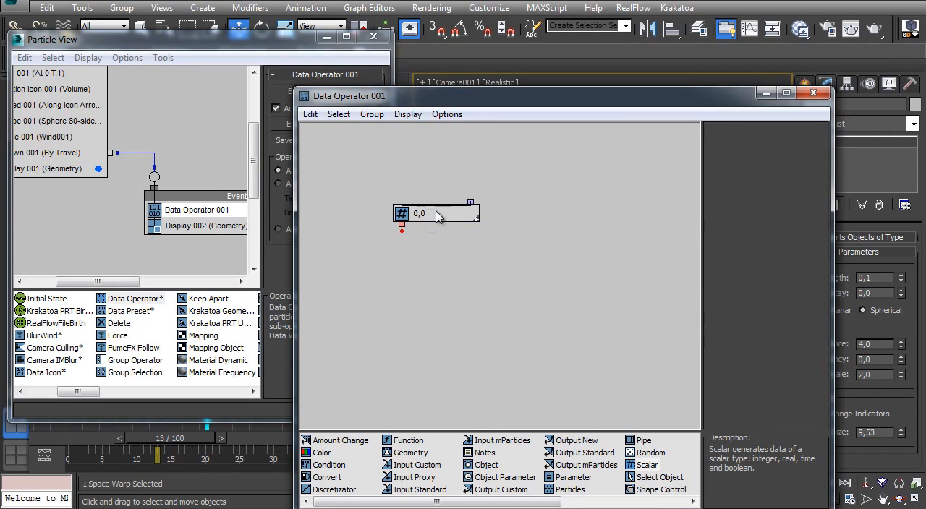
{"action": "left_click", "coordinate": [438, 216]}
- Add an Output Standard sub-operator set to Speed, wire the Scalar's output into it, and close the data flow
{"action": "left_click_drag", "start_coordinate": [569, 455], "coordinate": [427, 298]}
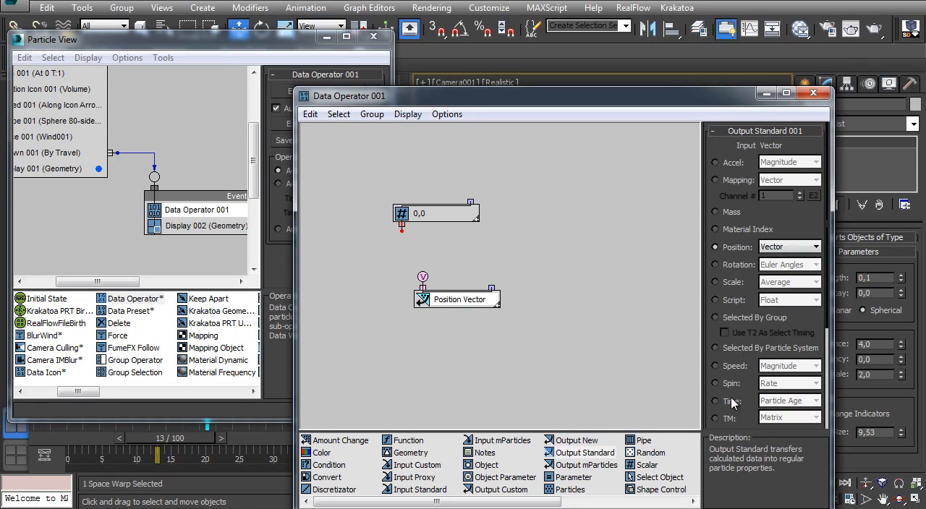
{"action": "left_click", "coordinate": [720, 367]}
{"action": "left_click_drag", "start_coordinate": [403, 234], "coordinate": [424, 276]}
{"action": "left_click_drag", "start_coordinate": [442, 215], "coordinate": [463, 277]}
{"action": "left_click_drag", "start_coordinate": [418, 315], "coordinate": [360, 190]}
{"action": "left_click", "coordinate": [813, 93]}
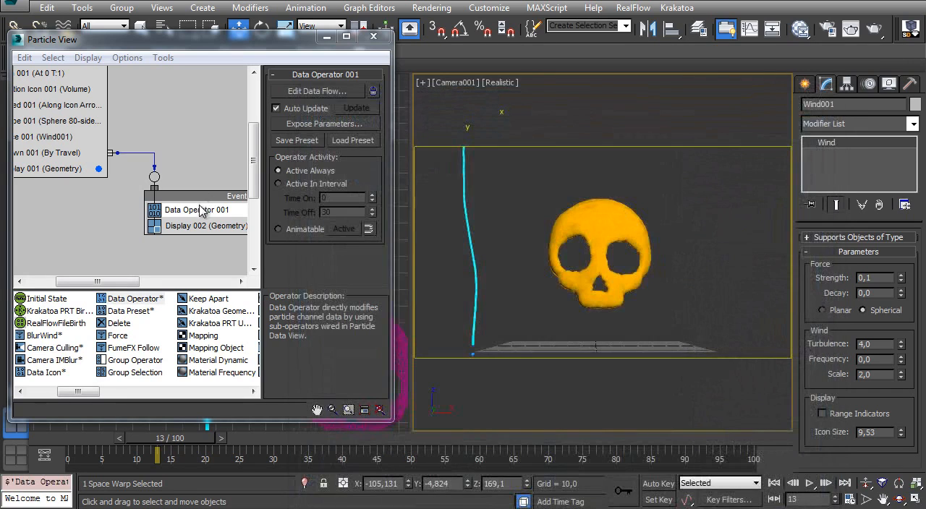
- Rename the Data Operator in Event 002 as Speed Stop
{"action": "right_click", "coordinate": [200, 209]}
{"action": "left_click", "coordinate": [245, 391]}
{"action": "type", "text": "S"}
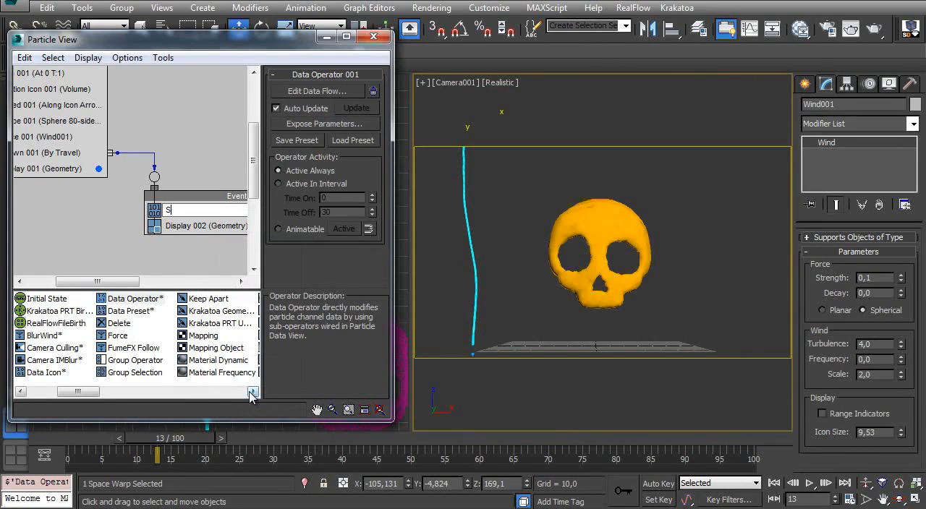
{"action": "type", "text": "peed Stop"}
{"action": "key", "text": "Return"}
- Scrub the timeline back and forth, ending at frame 13, to check the particle trail in the camera view
{"action": "middle_click_drag", "start_coordinate": [115, 174], "coordinate": [176, 187]}
{"action": "left_click_drag", "start_coordinate": [154, 450], "coordinate": [56, 425]}
{"action": "middle_click_drag", "start_coordinate": [124, 112], "coordinate": [131, 170]}
{"action": "left_click_drag", "start_coordinate": [90, 444], "coordinate": [173, 433]}
{"action": "key", "text": "w"}
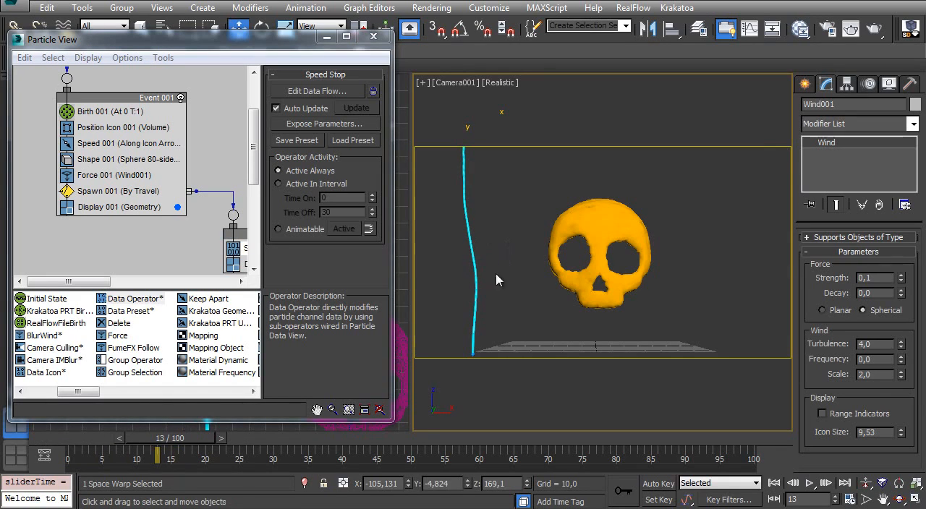
- Create a Drag space warp on the ground plane to the right of the skull
{"action": "left_click", "coordinate": [805, 85]}
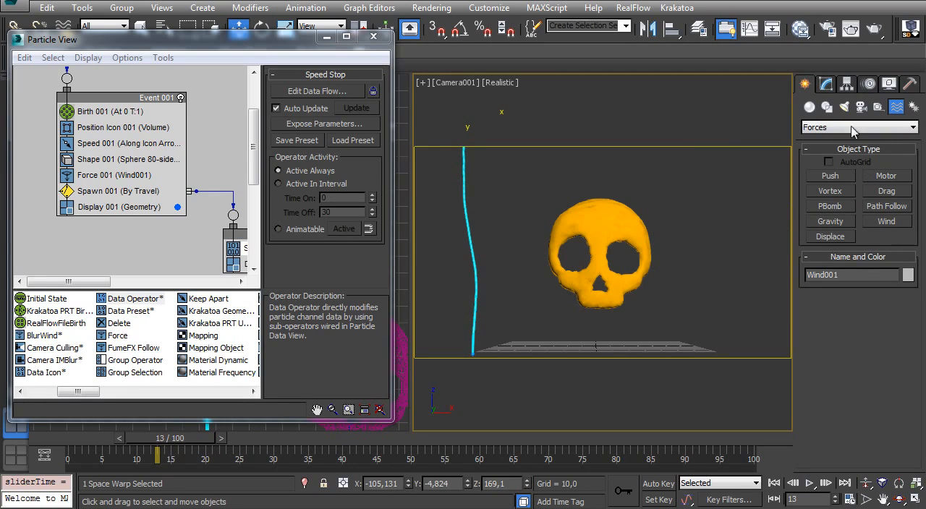
{"action": "left_click", "coordinate": [887, 191]}
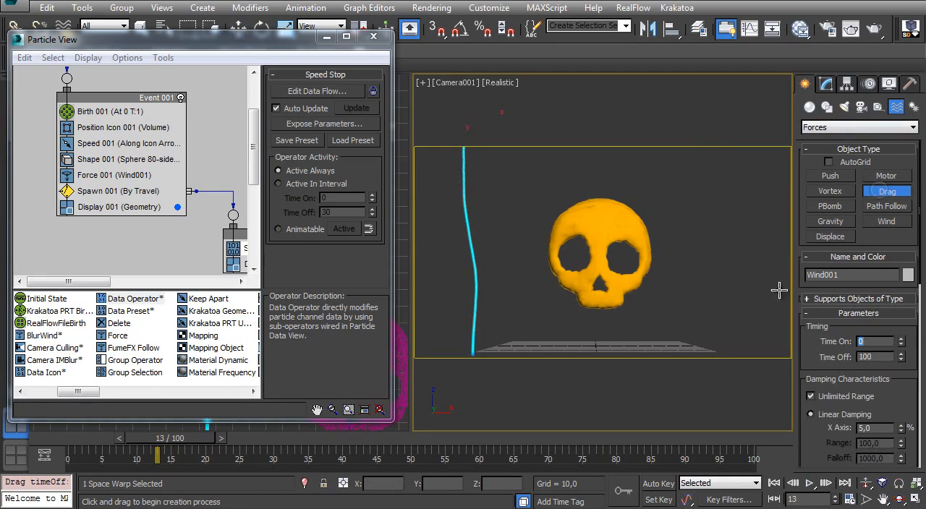
{"action": "left_click", "coordinate": [690, 346]}
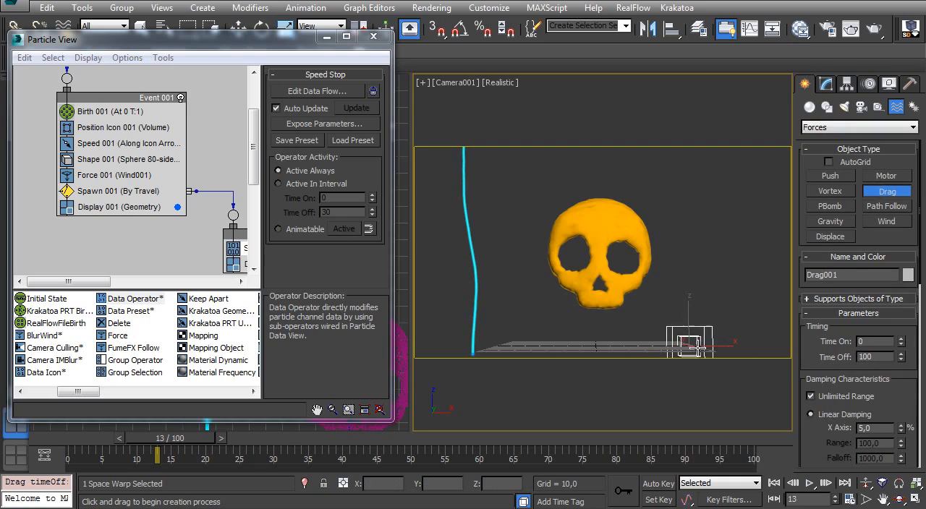
- Set the Drag space warp's linear damping to 100% on the X, Y and Z axes
{"action": "left_click", "coordinate": [825, 84]}
{"action": "scroll", "coordinate": [868, 306], "scroll_direction": "down", "scroll_amount": 5}
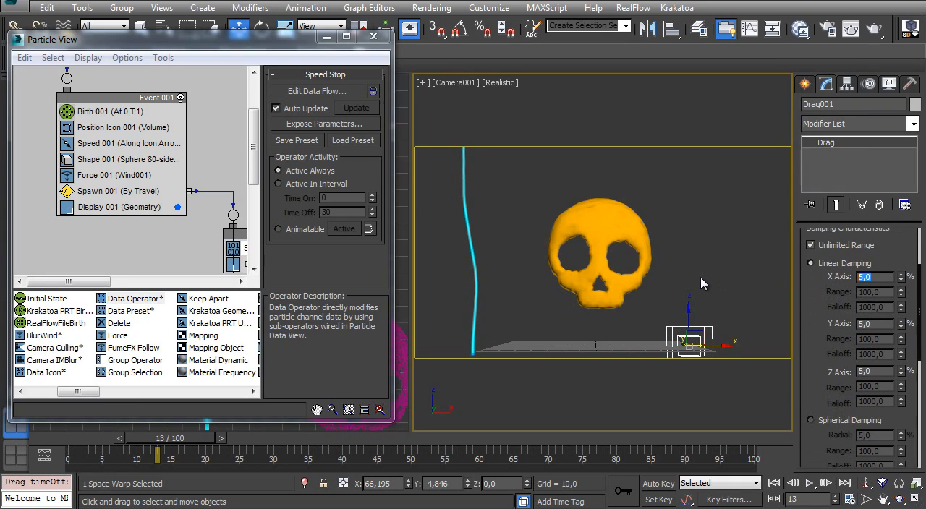
{"action": "type", "text": "0"}
{"action": "key", "text": "Tab"}
{"action": "type", "text": "10"}
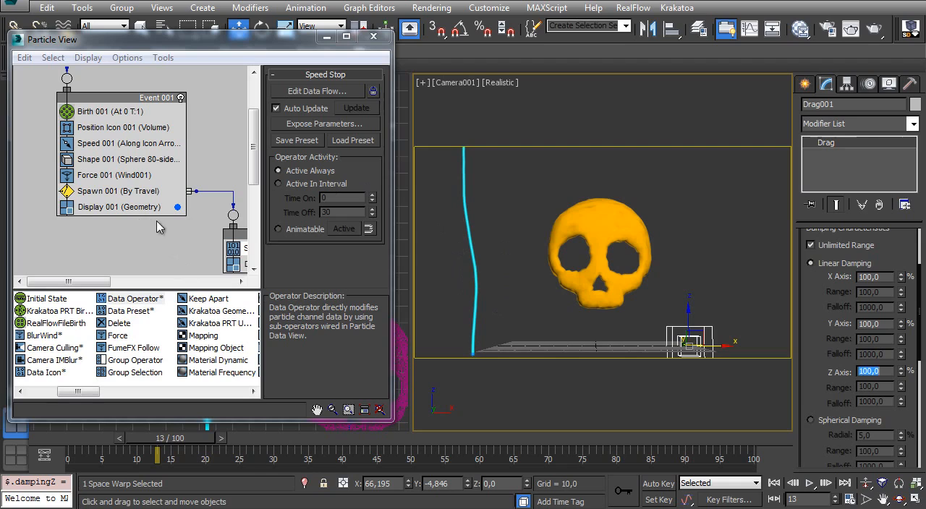
- Add the Drag space warp to the Force operator's list of force space warps in Event 001
{"action": "mouse_move", "coordinate": [122, 201]}
{"action": "middle_mouse_down"}
{"action": "mouse_move", "coordinate": [112, 197]}
{"action": "mouse_move", "coordinate": [121, 208]}
{"action": "middle_mouse_up"}
{"action": "left_click", "coordinate": [109, 183]}
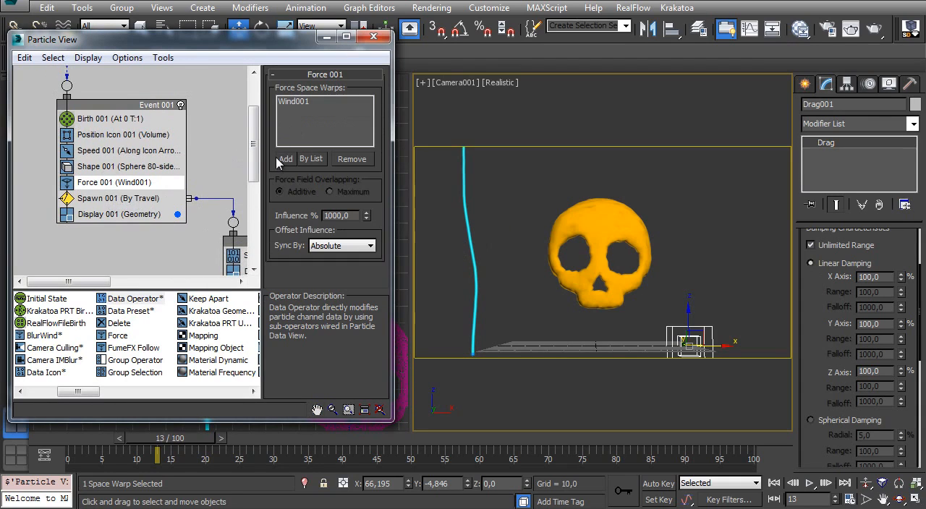
{"action": "left_click", "coordinate": [285, 159]}
{"action": "left_click", "coordinate": [676, 324]}
- Return the timeline to frame 0 and replace the Speed operator in Event 001 with a BlurWind operator
{"action": "left_click_drag", "start_coordinate": [203, 439], "coordinate": [80, 439]}
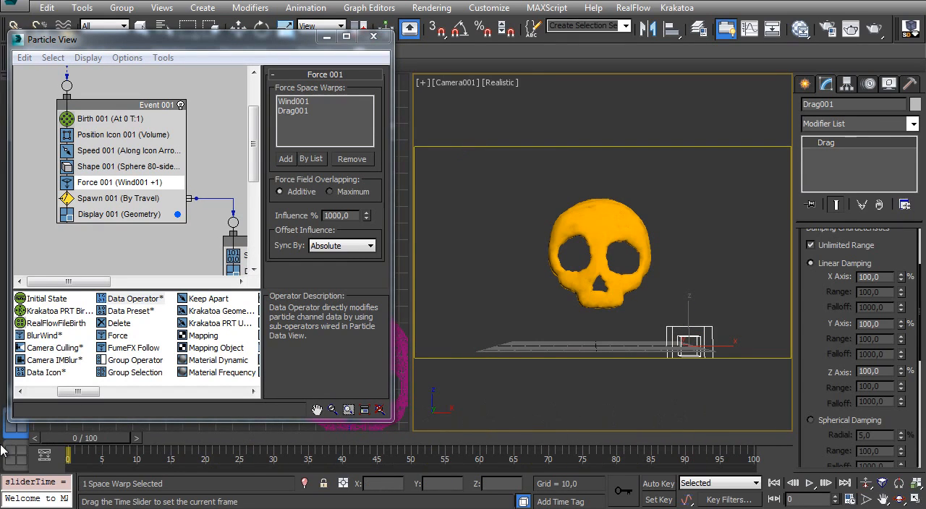
{"action": "key", "text": "w"}
{"action": "left_click", "coordinate": [101, 151]}
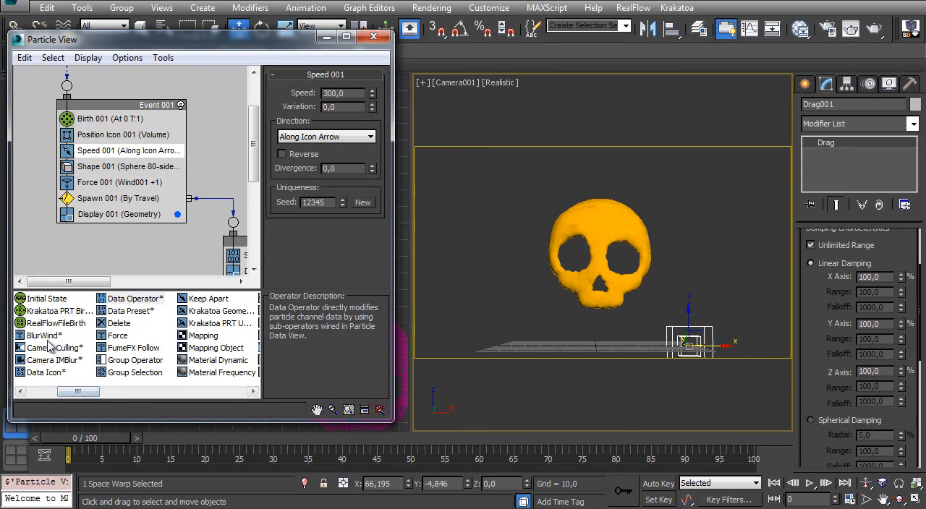
{"action": "left_click_drag", "start_coordinate": [45, 337], "coordinate": [90, 155]}
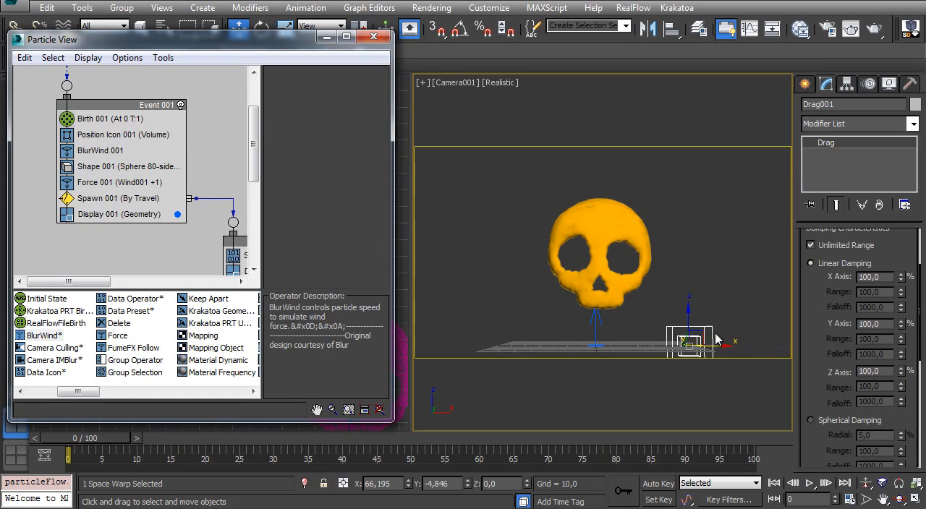
- Rotate the BlurWind icon with angle snap turned on and move it to the skull's lower left, about X -62, Z 15
{"action": "left_click", "coordinate": [594, 326]}
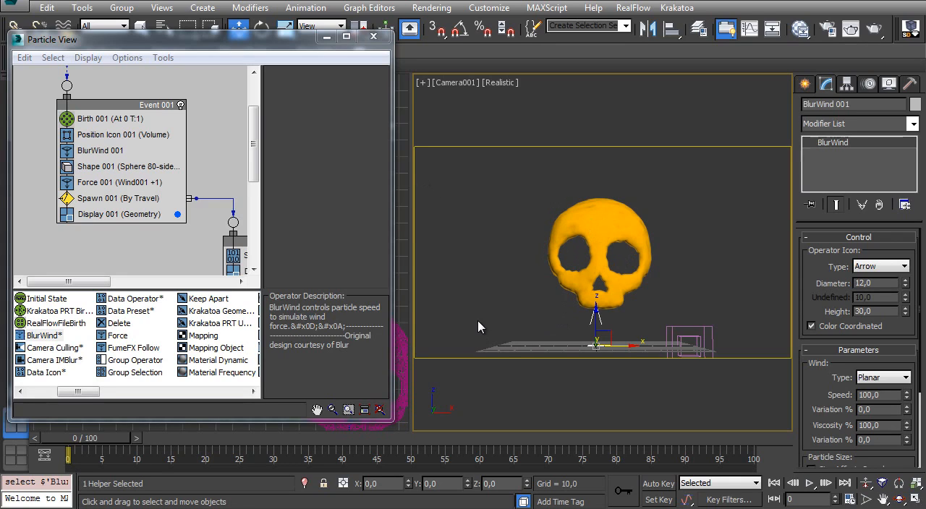
{"action": "key", "text": "e"}
{"action": "left_click_drag", "start_coordinate": [575, 320], "coordinate": [617, 362]}
{"action": "key", "text": "a"}
{"action": "key", "text": "w"}
{"action": "left_click_drag", "start_coordinate": [605, 335], "coordinate": [521, 312]}
{"action": "left_click", "coordinate": [550, 351]}
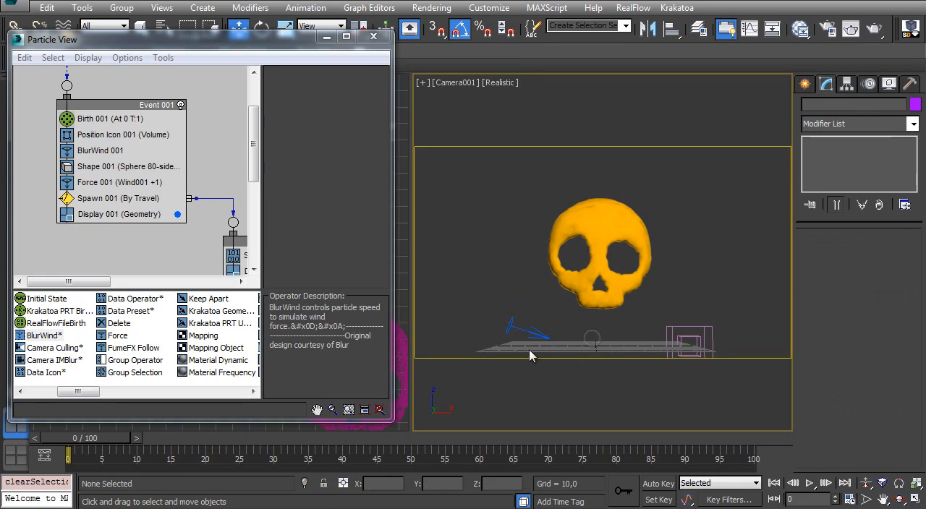
- Rotate the BlurWind icon to point steeply downward and move it to the skull's upper right, about X 73, Z 126
{"action": "left_click", "coordinate": [507, 325]}
{"action": "key", "text": "e"}
{"action": "left_click_drag", "start_coordinate": [533, 302], "coordinate": [575, 309]}
{"action": "key", "text": "w"}
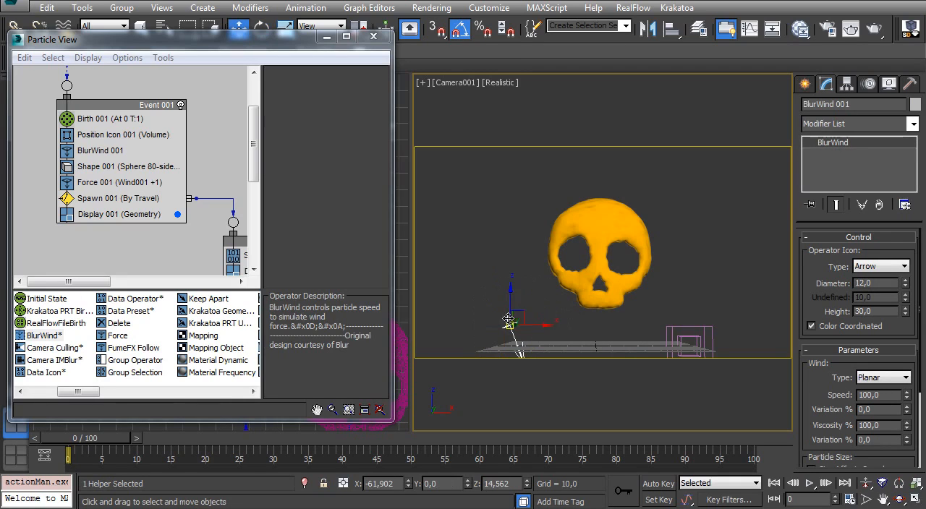
{"action": "left_click_drag", "start_coordinate": [523, 317], "coordinate": [708, 164]}
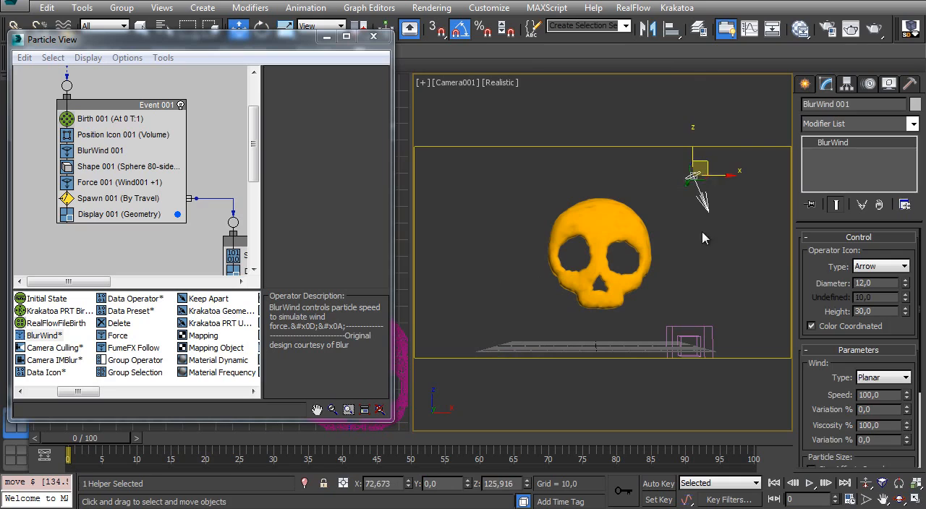
{"action": "left_click", "coordinate": [702, 234]}
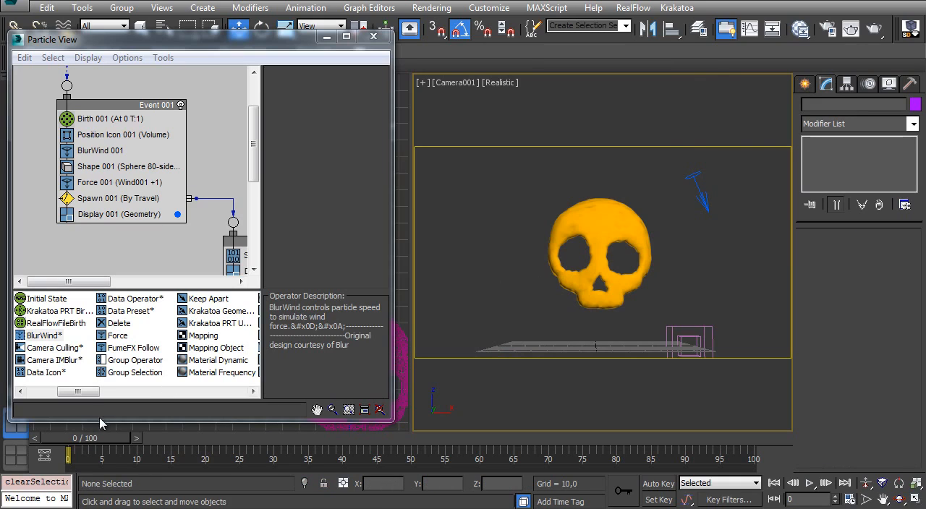
- Scrub the timeline to frame 39 and set the BlurWind operator's viscosity to 1%
{"action": "left_click_drag", "start_coordinate": [83, 437], "coordinate": [327, 437]}
{"action": "left_click", "coordinate": [100, 150]}
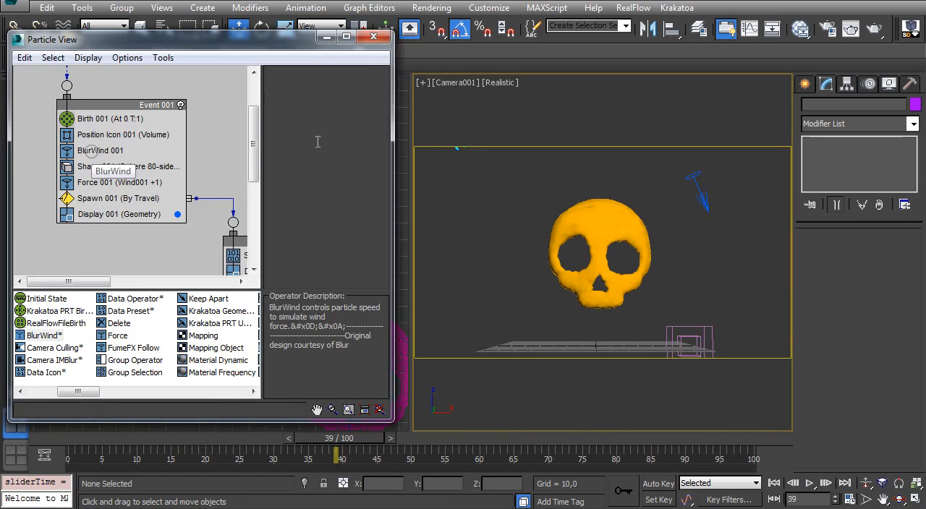
{"action": "left_click", "coordinate": [316, 75]}
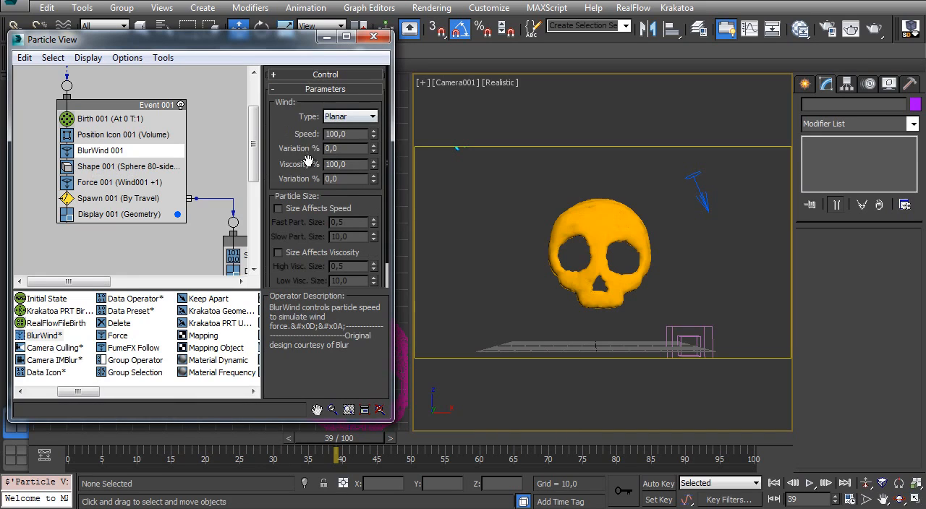
{"action": "double_click", "coordinate": [336, 134]}
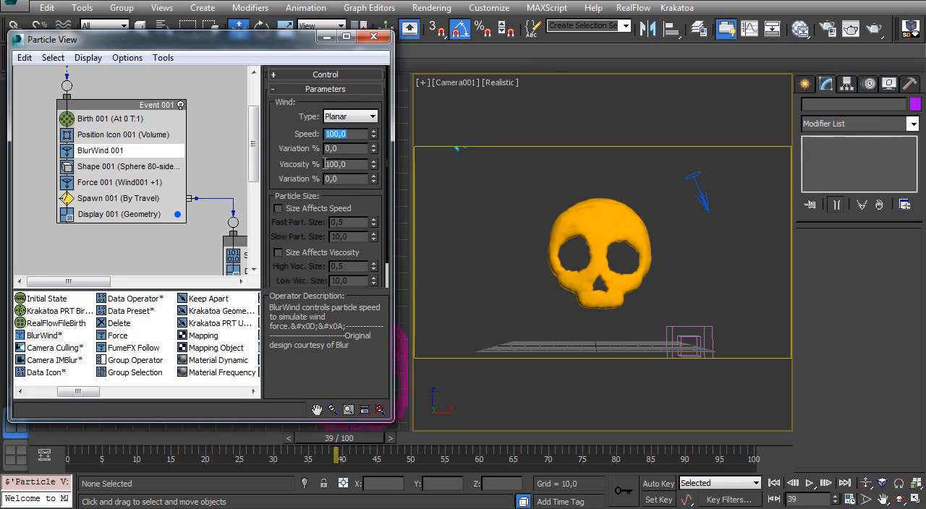
{"action": "double_click", "coordinate": [353, 164]}
{"action": "type", "text": "1"}
{"action": "key", "text": "Return"}
{"action": "double_click", "coordinate": [350, 134]}
{"action": "double_click", "coordinate": [347, 165]}
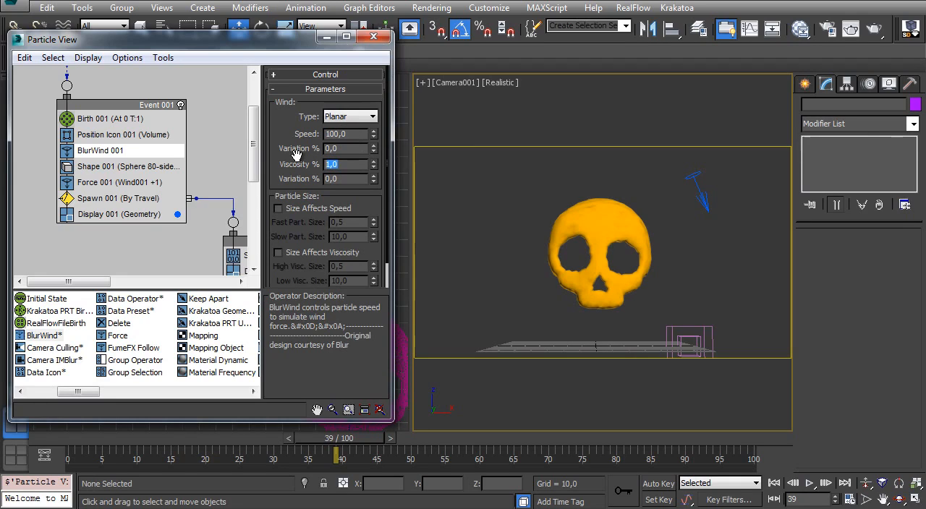
- Set the BlurWind operator's viscosity to 500% and scrub the timeline to frame 99 to preview the trail
{"action": "type", "text": "500"}
{"action": "key", "text": "Return"}
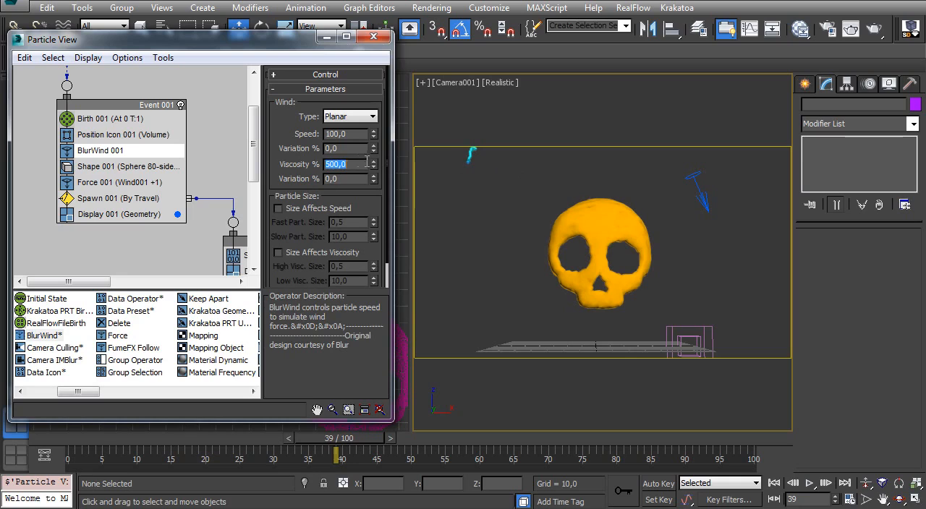
{"action": "mouse_move", "coordinate": [92, 439]}
{"action": "left_mouse_down"}
{"action": "mouse_move", "coordinate": [69, 439]}
{"action": "mouse_move", "coordinate": [548, 438]}
{"action": "mouse_move", "coordinate": [269, 460]}
{"action": "mouse_move", "coordinate": [804, 454]}
{"action": "mouse_move", "coordinate": [85, 478]}
{"action": "mouse_move", "coordinate": [555, 475]}
{"action": "mouse_move", "coordinate": [752, 438]}
{"action": "left_mouse_up"}
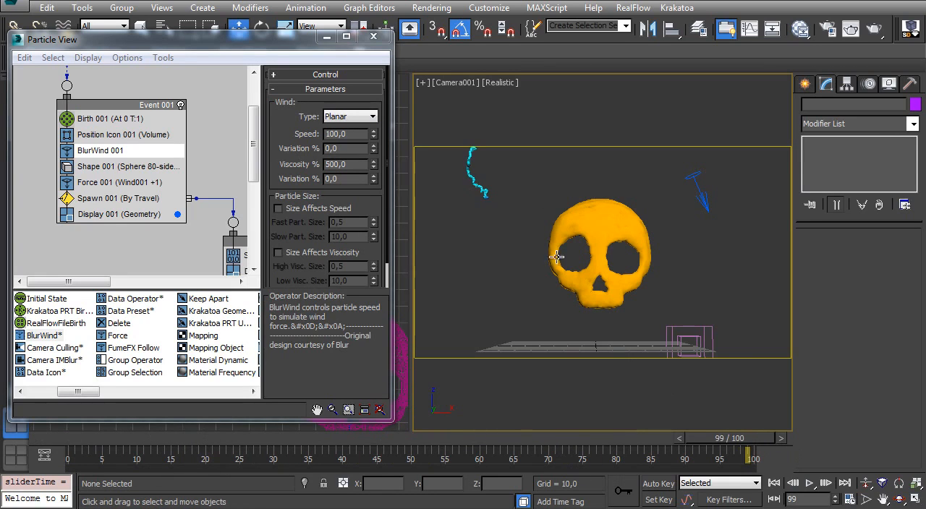
- Switch the camera viewport to Consistent Colors shading and turn off its shadows and ambient occlusion
{"action": "left_click", "coordinate": [500, 82]}
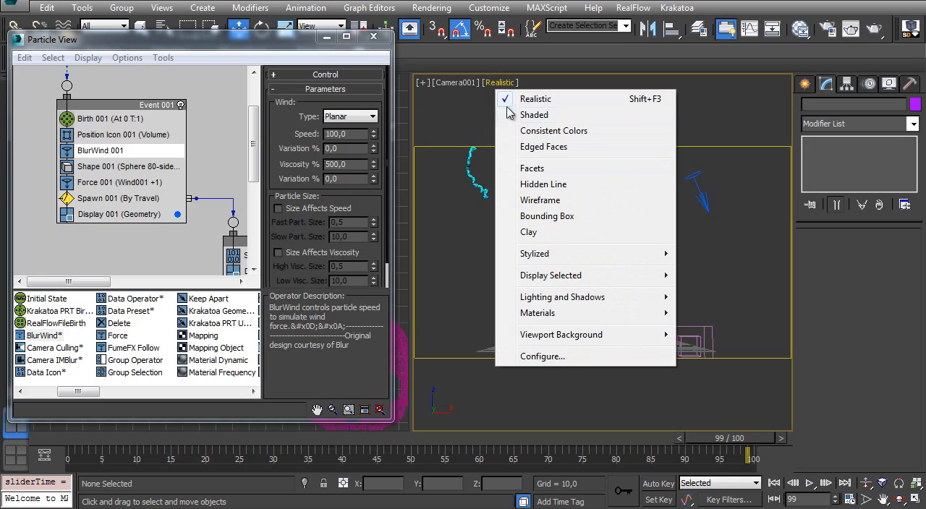
{"action": "left_click", "coordinate": [572, 131]}
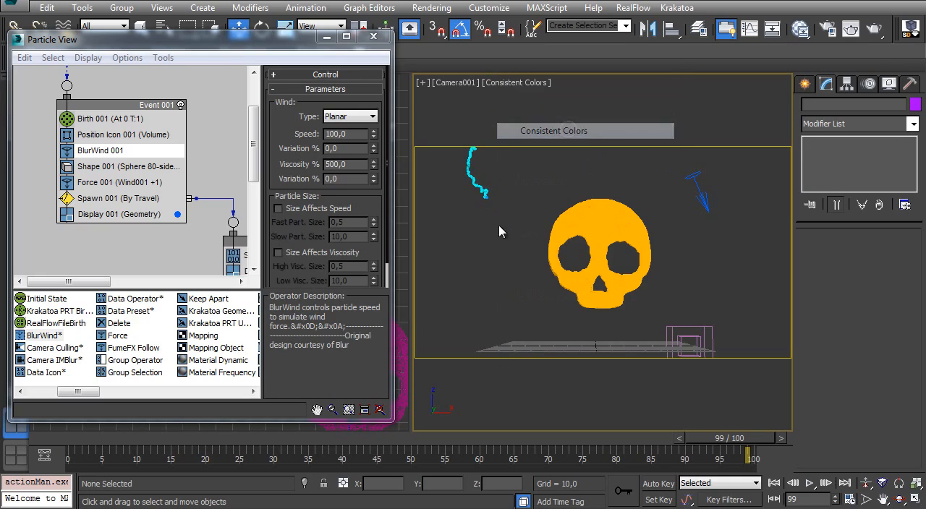
{"action": "left_click", "coordinate": [534, 83]}
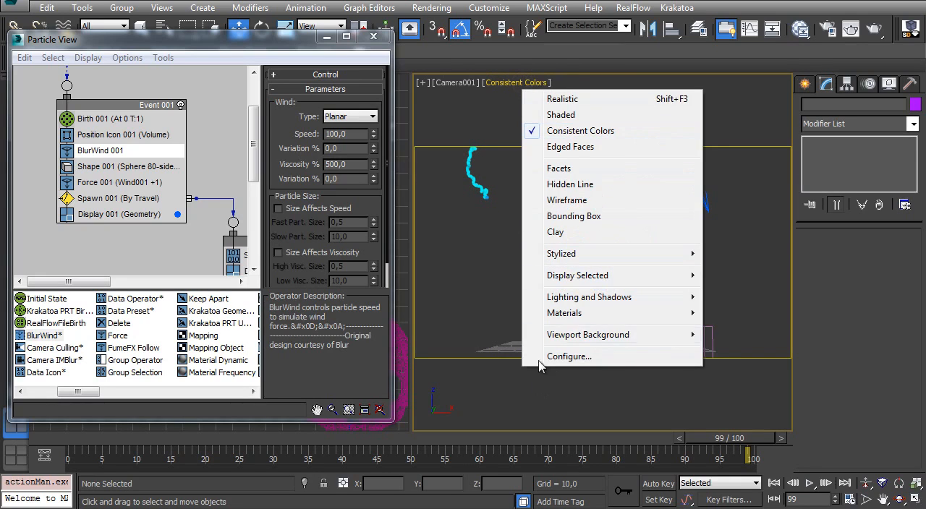
{"action": "mouse_move", "coordinate": [593, 298]}
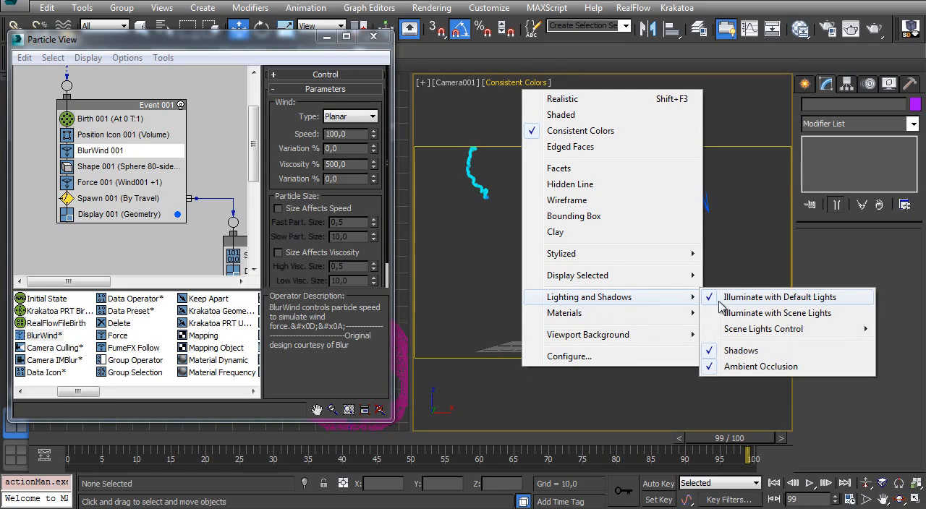
{"action": "left_click", "coordinate": [751, 352]}
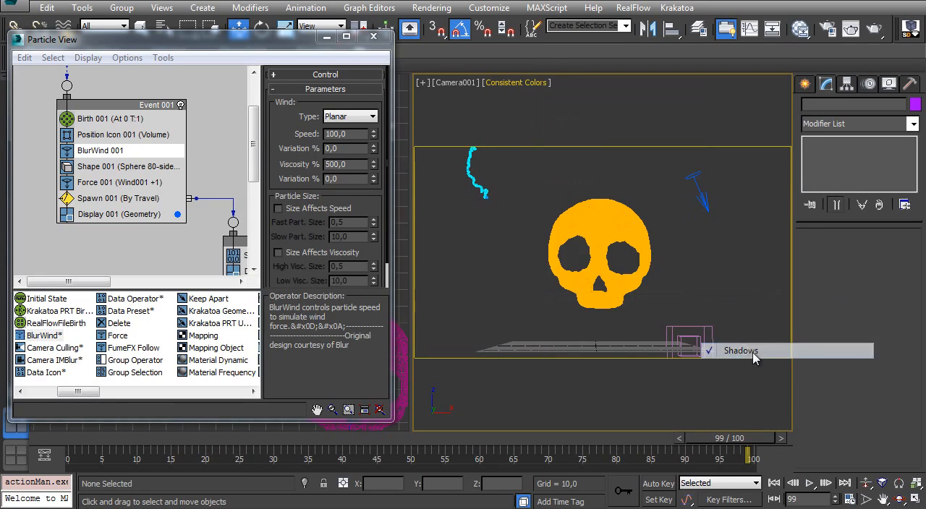
{"action": "left_click", "coordinate": [508, 83]}
{"action": "mouse_move", "coordinate": [593, 297]}
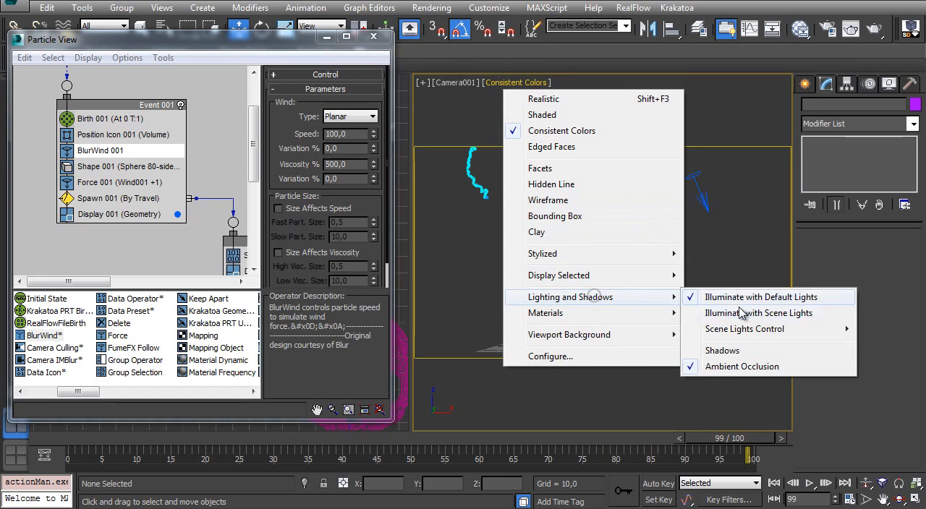
{"action": "left_click", "coordinate": [719, 367]}
- Scrub the timeline to frame 100 and try BlurWind speeds of 250 and 400 on the trail
{"action": "left_click", "coordinate": [58, 435]}
{"action": "left_click_drag", "start_coordinate": [58, 435], "coordinate": [756, 415]}
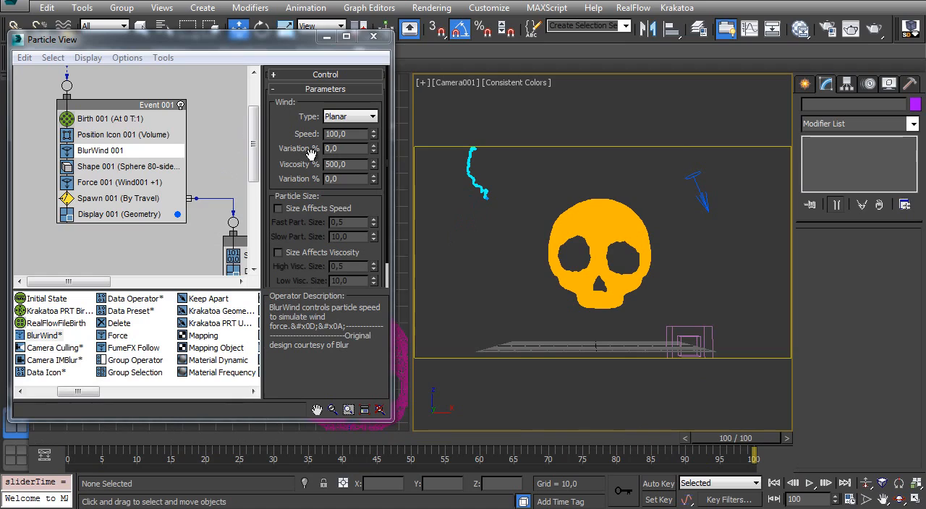
{"action": "double_click", "coordinate": [355, 134]}
{"action": "type", "text": "250"}
{"action": "key", "text": "Return"}
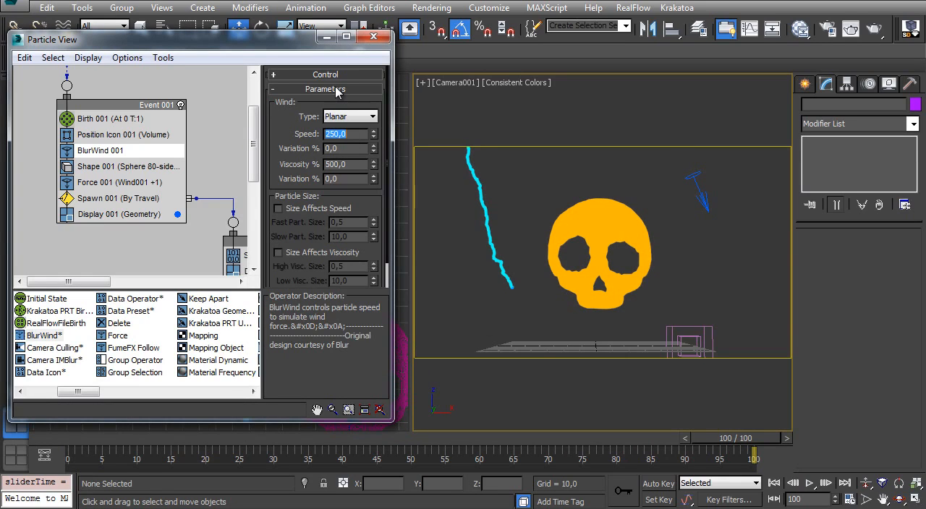
{"action": "type", "text": "400"}
{"action": "key", "text": "Return"}
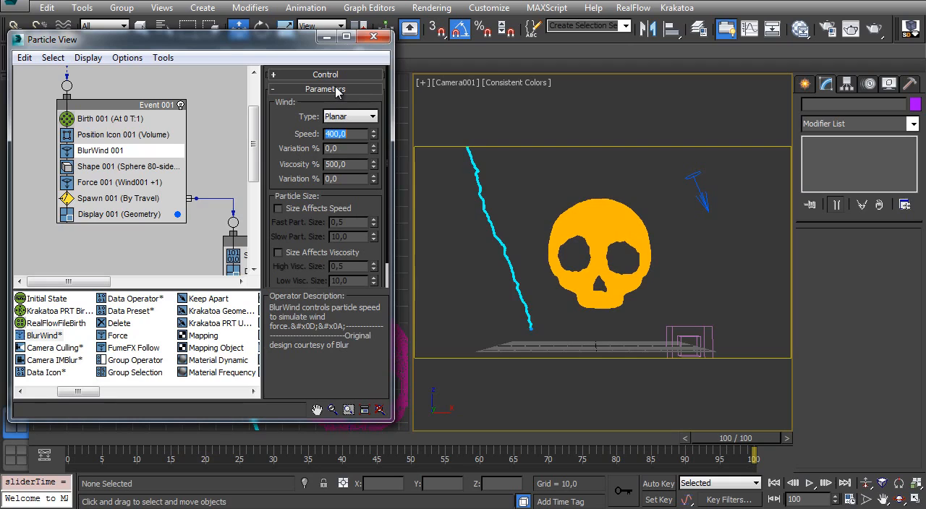
{"action": "left_click_drag", "start_coordinate": [114, 439], "coordinate": [714, 414]}
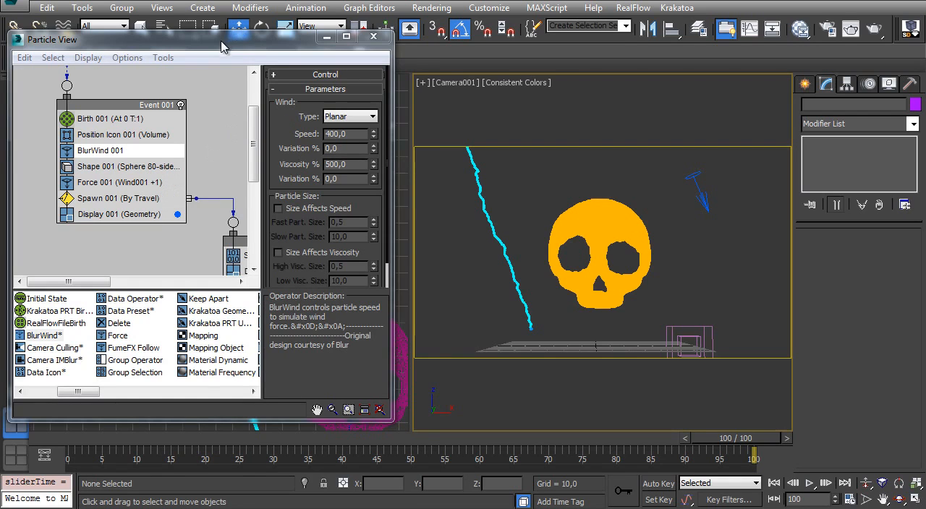
- Select the Wind space warp above the emitter to check its parameters, and bring Particle View back up
{"action": "left_click_drag", "start_coordinate": [222, 47], "coordinate": [221, 202]}
{"action": "left_click", "coordinate": [324, 192]}
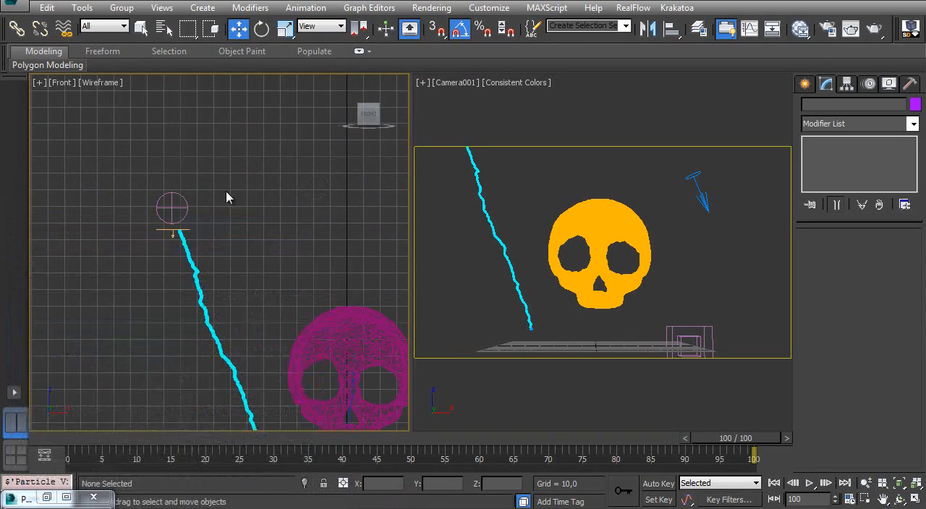
{"action": "left_click", "coordinate": [177, 204]}
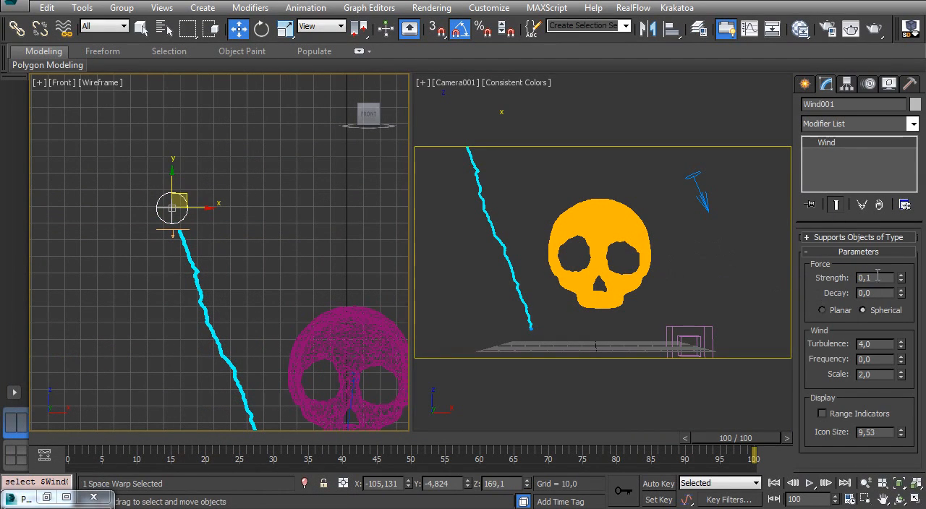
{"action": "right_click", "coordinate": [504, 246]}
{"action": "key", "text": "6"}
{"action": "left_click_drag", "start_coordinate": [272, 193], "coordinate": [279, 41]}
{"action": "middle_click_drag", "start_coordinate": [192, 225], "coordinate": [168, 213]}
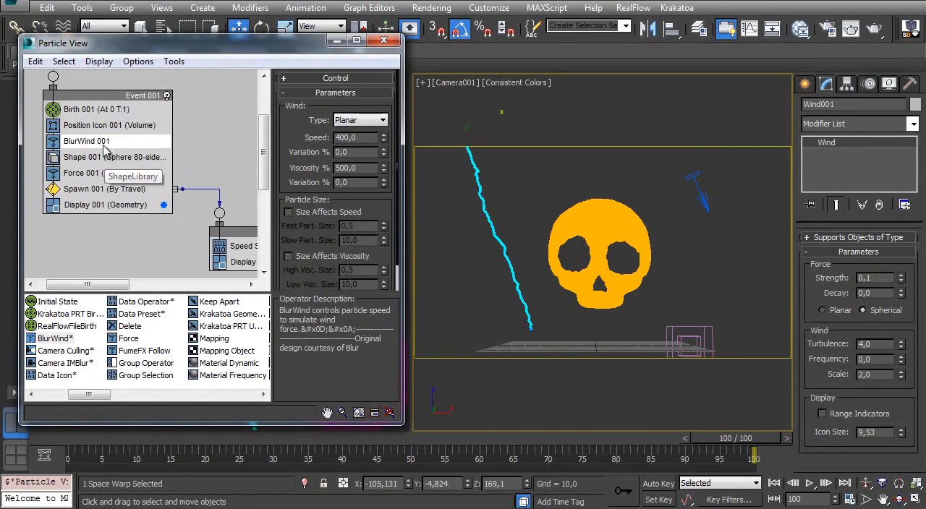
- Set the BlurWind operator's speed to 450 and check the trail at frame 100
{"action": "double_click", "coordinate": [361, 139]}
{"action": "type", "text": "4500"}
{"action": "key", "text": "Return"}
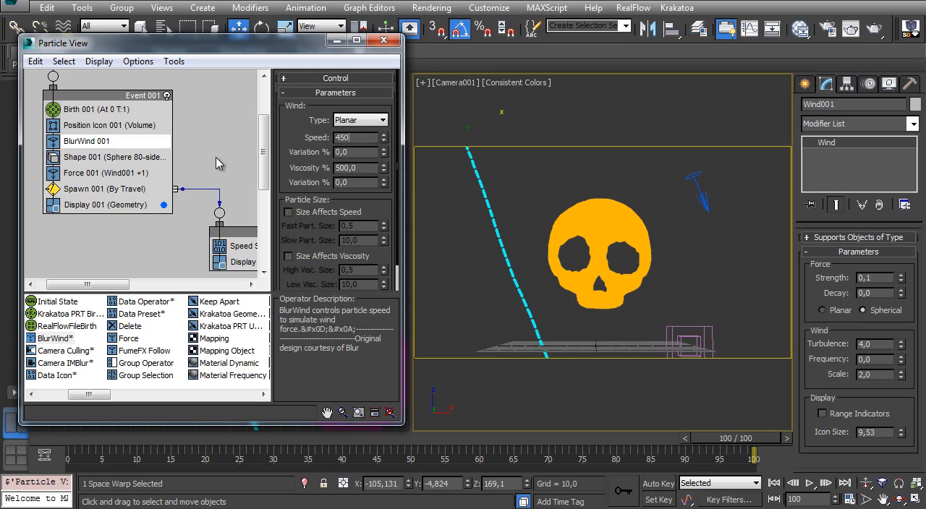
{"action": "key", "text": "Return"}
{"action": "left_click_drag", "start_coordinate": [742, 438], "coordinate": [752, 454]}
- Rotate the BlurWind icon by 10 degrees so that it points more steeply downward
{"action": "key", "text": "e"}
{"action": "left_click", "coordinate": [693, 187]}
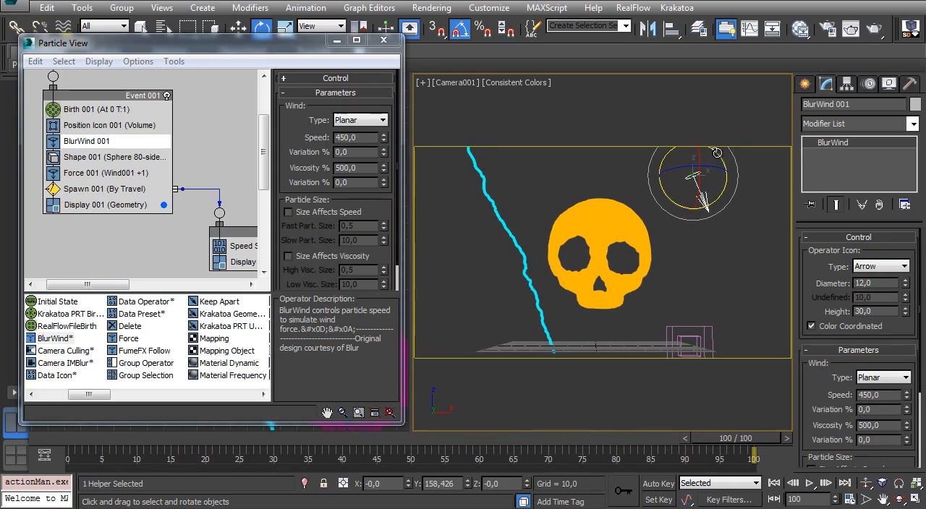
{"action": "left_click_drag", "start_coordinate": [717, 153], "coordinate": [729, 148]}
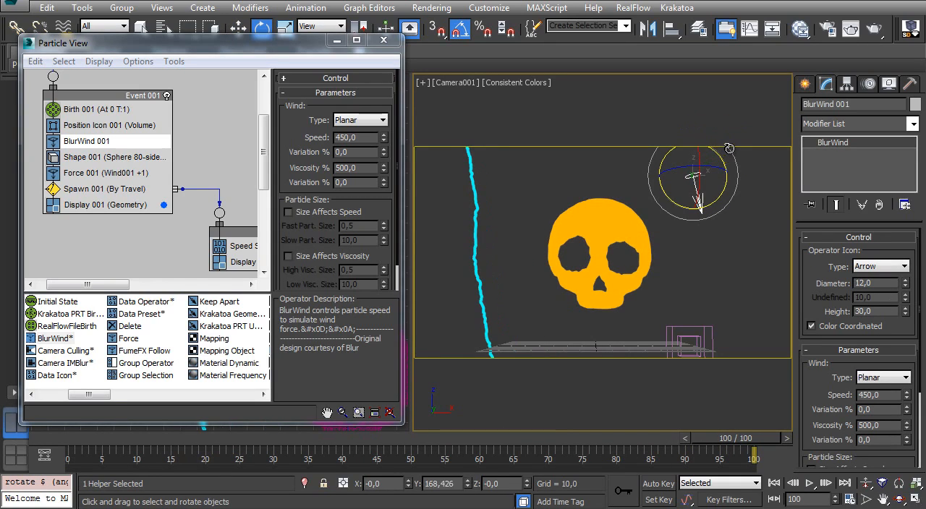
- Compare the trail with the reference skull video and scrub the animation, returning the timeline to frame 0
{"action": "left_click_drag", "start_coordinate": [745, 434], "coordinate": [123, 438]}
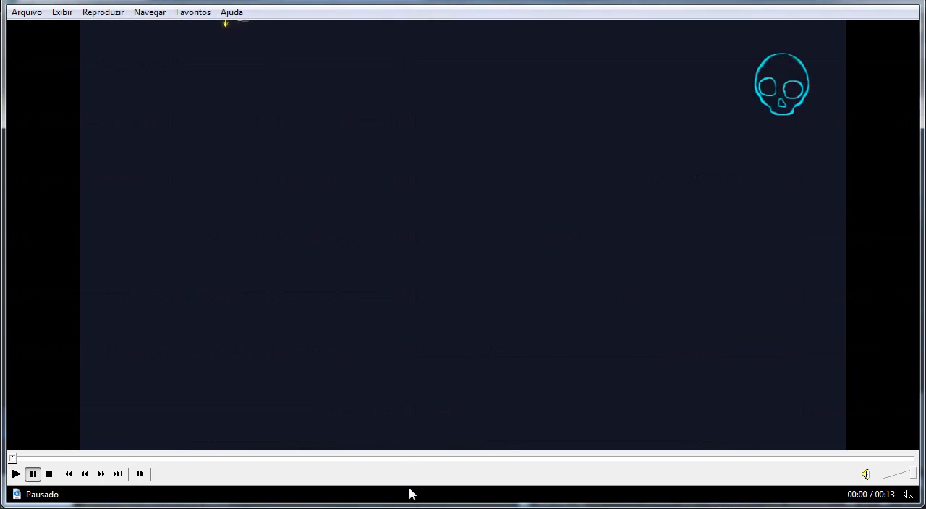
{"action": "left_click", "coordinate": [194, 265]}
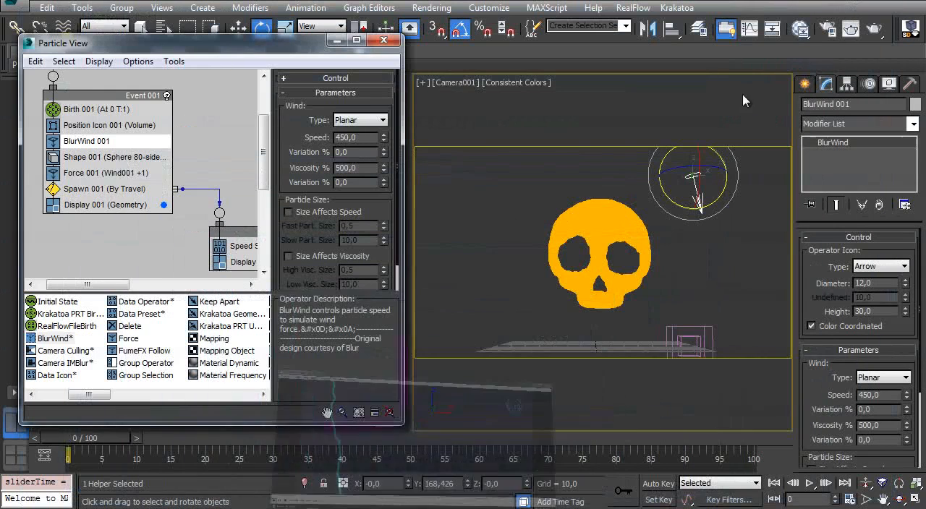
{"action": "mouse_move", "coordinate": [78, 438]}
{"action": "left_mouse_down"}
{"action": "mouse_move", "coordinate": [546, 437]}
{"action": "mouse_move", "coordinate": [767, 413]}
{"action": "left_mouse_up"}
{"action": "key", "text": "e"}
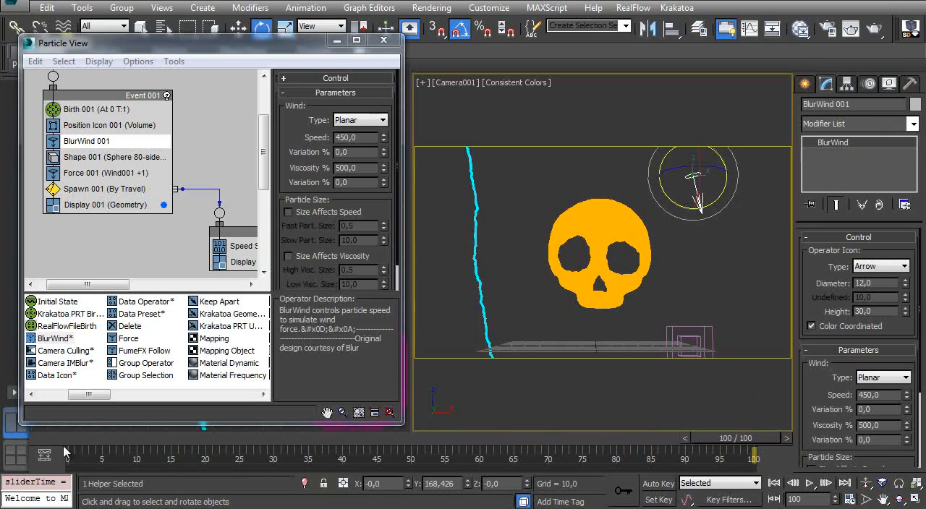
{"action": "left_click_drag", "start_coordinate": [76, 438], "coordinate": [649, 420]}
{"action": "mouse_move", "coordinate": [727, 438]}
{"action": "left_mouse_down"}
{"action": "mouse_move", "coordinate": [137, 436]}
{"action": "mouse_move", "coordinate": [785, 436]}
{"action": "mouse_move", "coordinate": [44, 437]}
{"action": "left_mouse_up"}
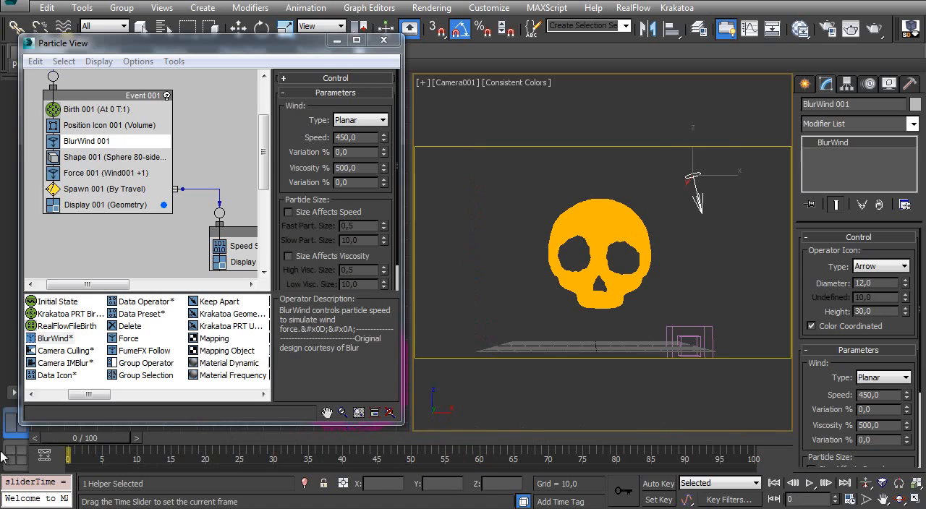
- Review the settings of the Force and Shape operators in Event 001
{"action": "left_click", "coordinate": [87, 172]}
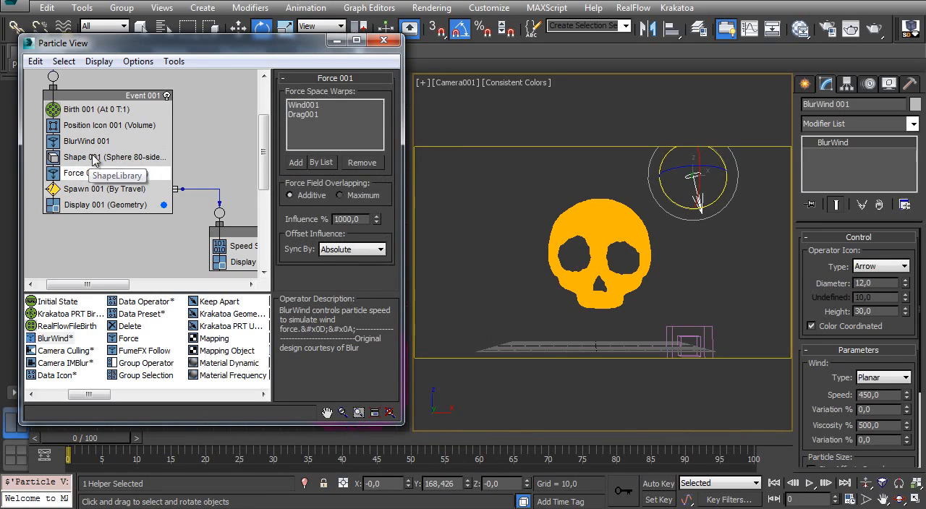
{"action": "left_click", "coordinate": [94, 157]}
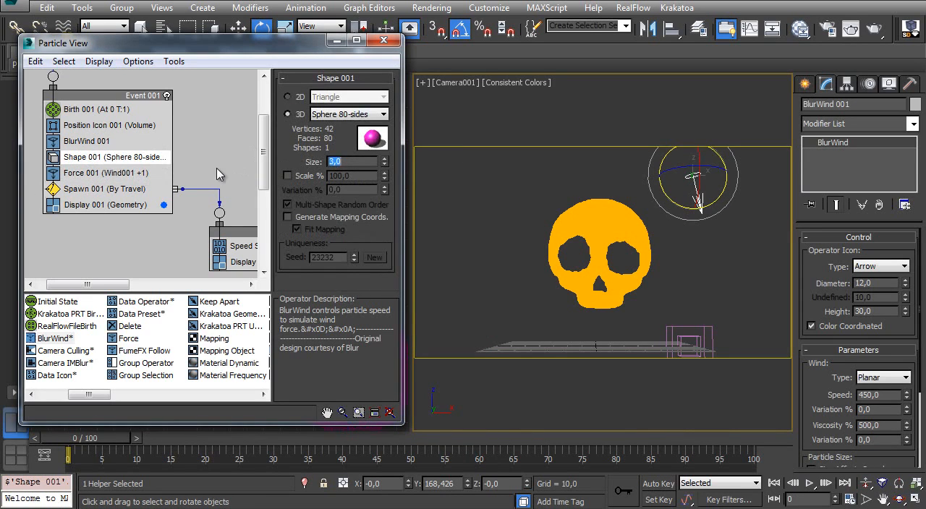
{"action": "left_click_drag", "start_coordinate": [95, 439], "coordinate": [43, 246]}
{"action": "key", "text": "e"}
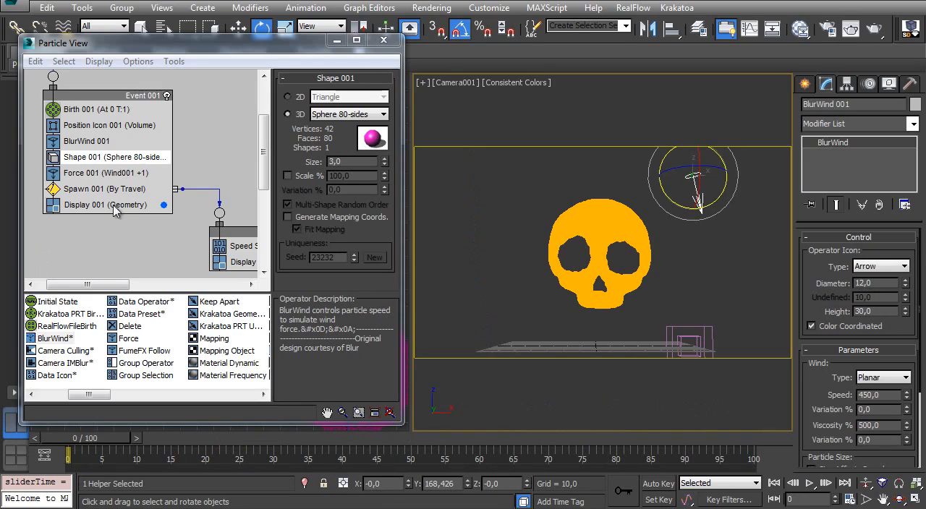
- Rename the Spawn 001 test in Event 001 as Spawn trail
{"action": "left_click", "coordinate": [93, 191]}
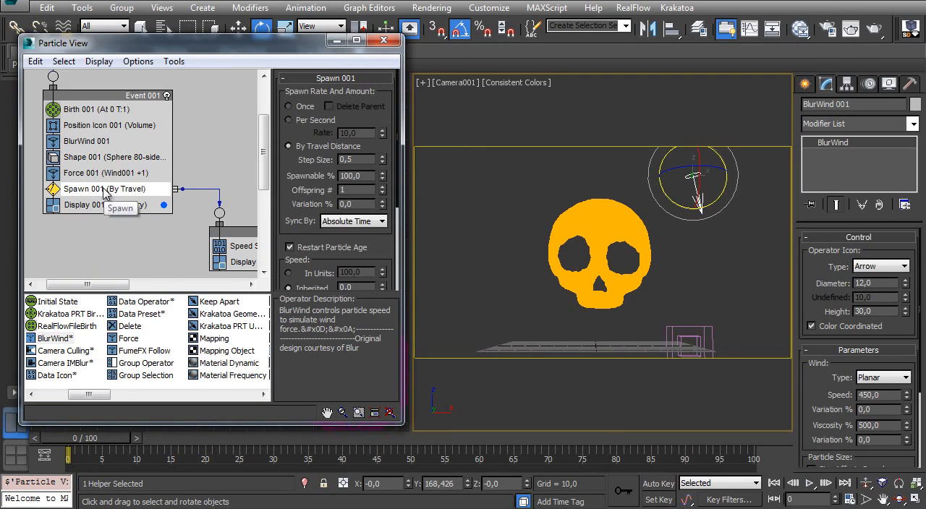
{"action": "right_click", "coordinate": [105, 189]}
{"action": "left_click", "coordinate": [143, 374]}
{"action": "key", "text": "End"}
{"action": "type", "text": "trail"}
{"action": "key", "text": "Return"}
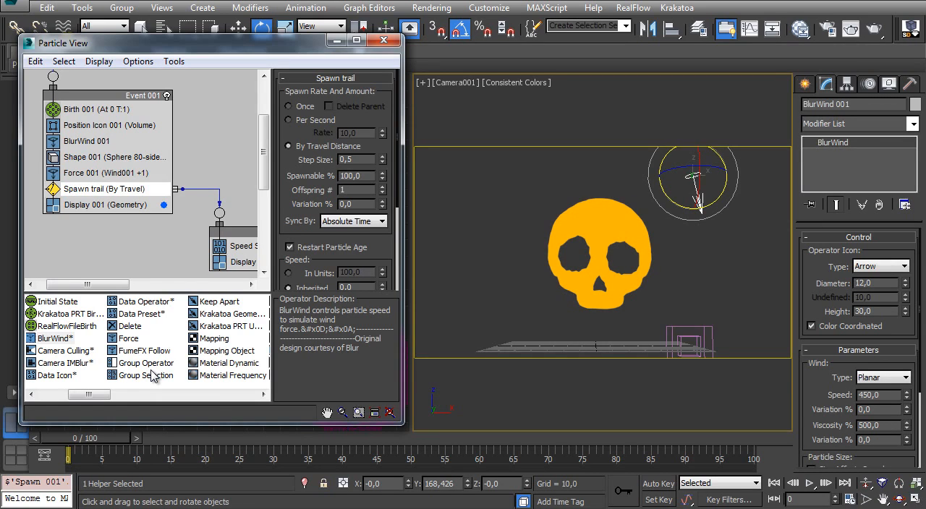
- Add a second Spawn test to Event 001 between Force 001 and Spawn trail, and name it Spawn branch
{"action": "left_click_drag", "start_coordinate": [88, 394], "coordinate": [190, 388]}
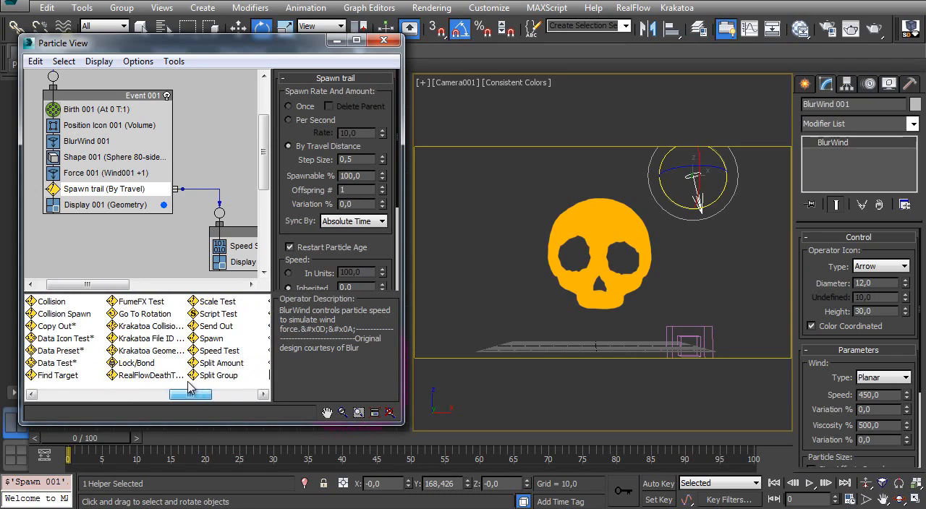
{"action": "left_click_drag", "start_coordinate": [211, 338], "coordinate": [77, 186]}
{"action": "left_click", "coordinate": [82, 189]}
{"action": "middle_click_drag", "start_coordinate": [86, 190], "coordinate": [75, 201]}
{"action": "right_click", "coordinate": [107, 196]}
{"action": "left_click", "coordinate": [138, 384]}
{"action": "left_click", "coordinate": [106, 199]}
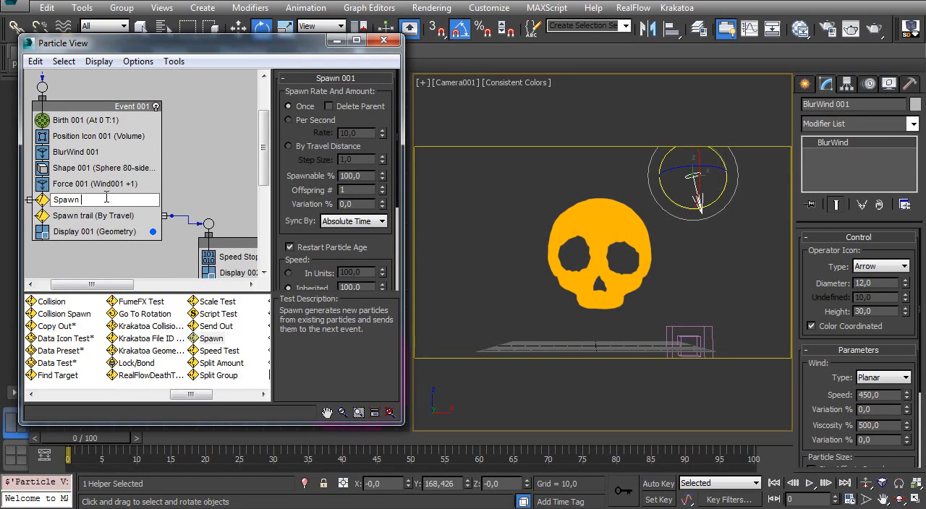
{"action": "type", "text": "branch"}
{"action": "key", "text": "Return"}
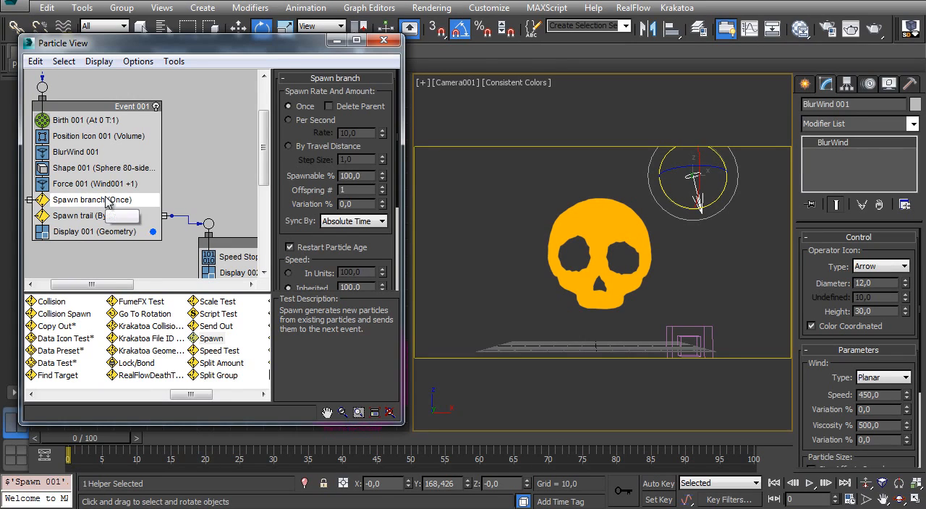
- Set the Spawn branch test to spawn by travel distance and check the emitter and skull in the Front viewport
{"action": "left_click_drag", "start_coordinate": [131, 108], "coordinate": [148, 110]}
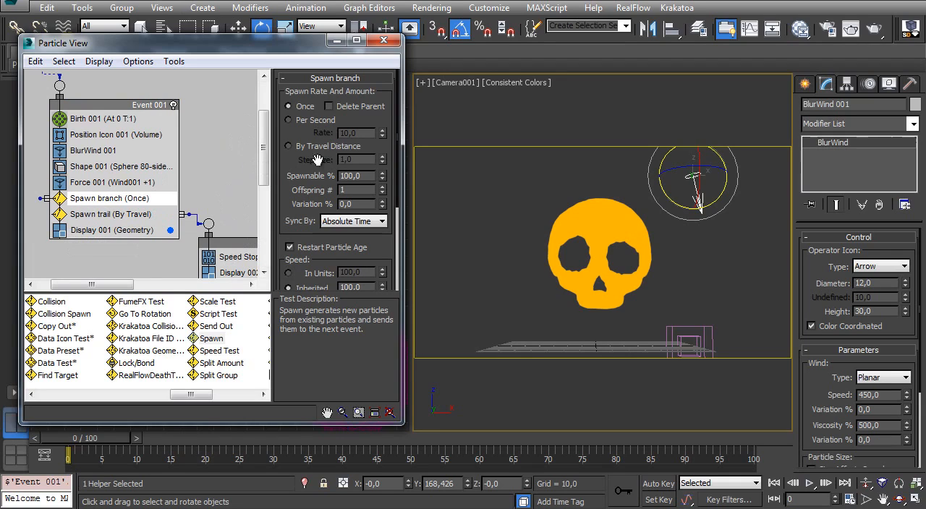
{"action": "left_click", "coordinate": [307, 120]}
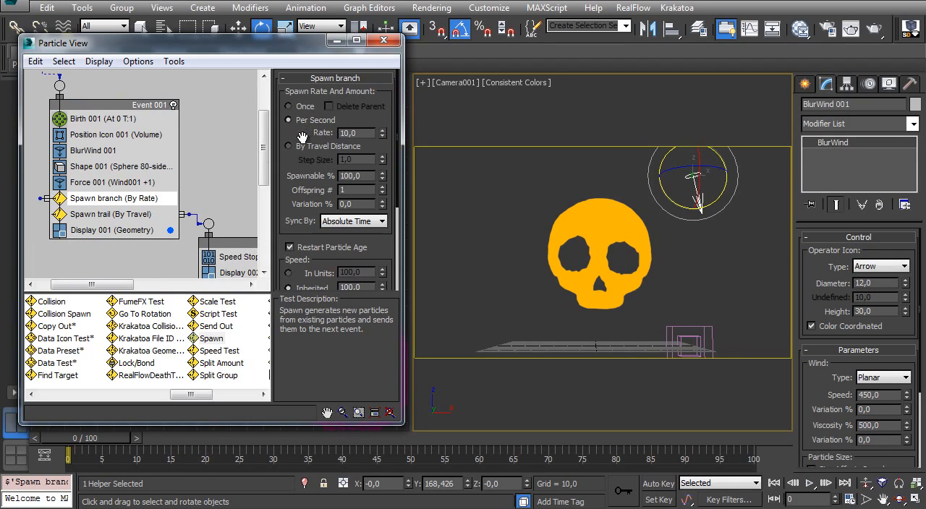
{"action": "left_click", "coordinate": [291, 147]}
{"action": "left_click", "coordinate": [336, 40]}
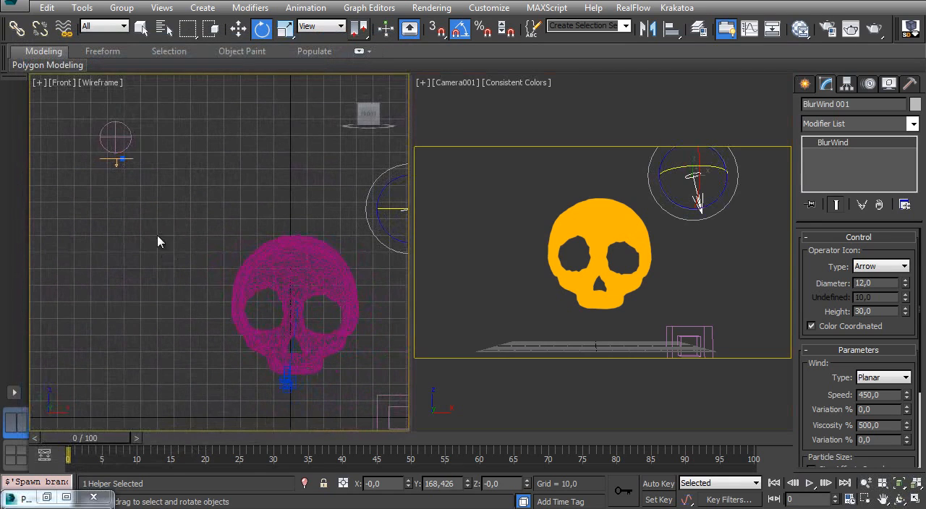
{"action": "middle_click_drag", "start_coordinate": [230, 229], "coordinate": [219, 197]}
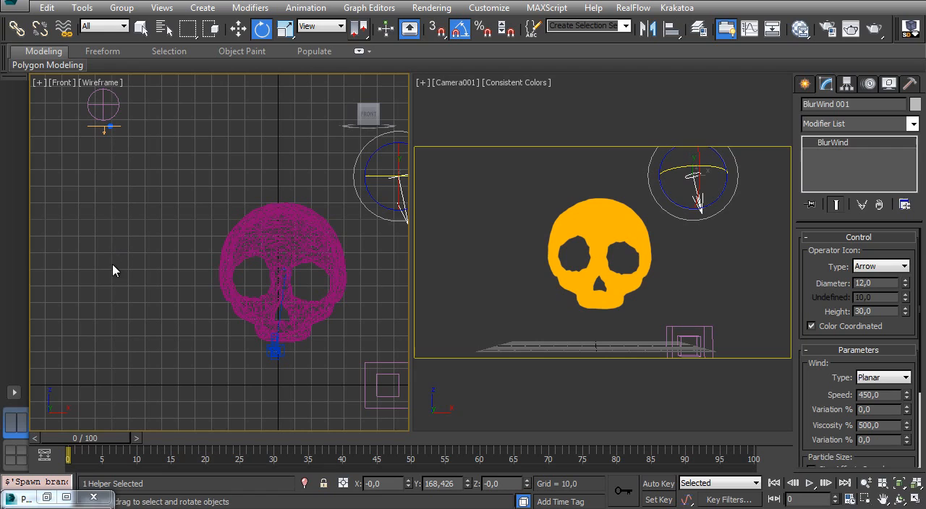
{"action": "key", "text": "6"}
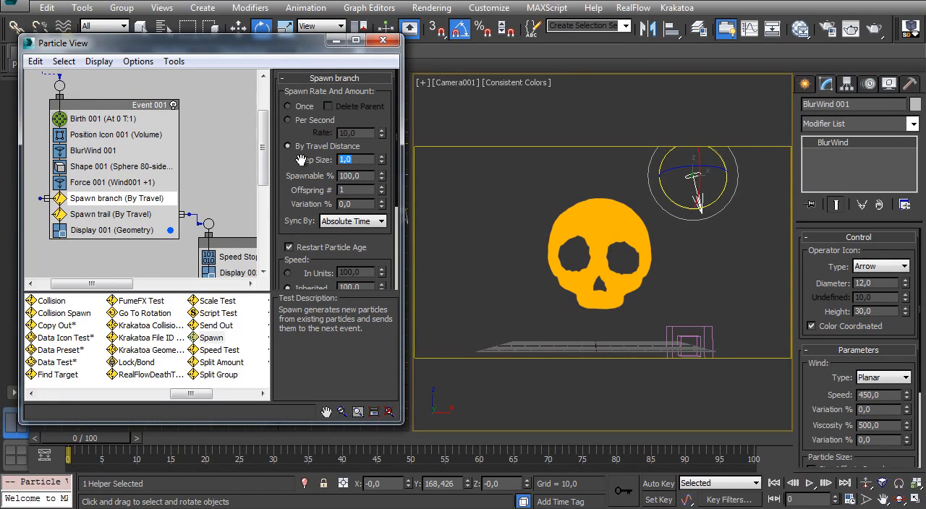
- Set the Spawn branch step size to 80 and preview the particles from frame 0 to frame 100
{"action": "key", "text": "Return"}
{"action": "left_click", "coordinate": [336, 41]}
{"action": "left_click_drag", "start_coordinate": [86, 439], "coordinate": [752, 383]}
{"action": "key", "text": "e"}
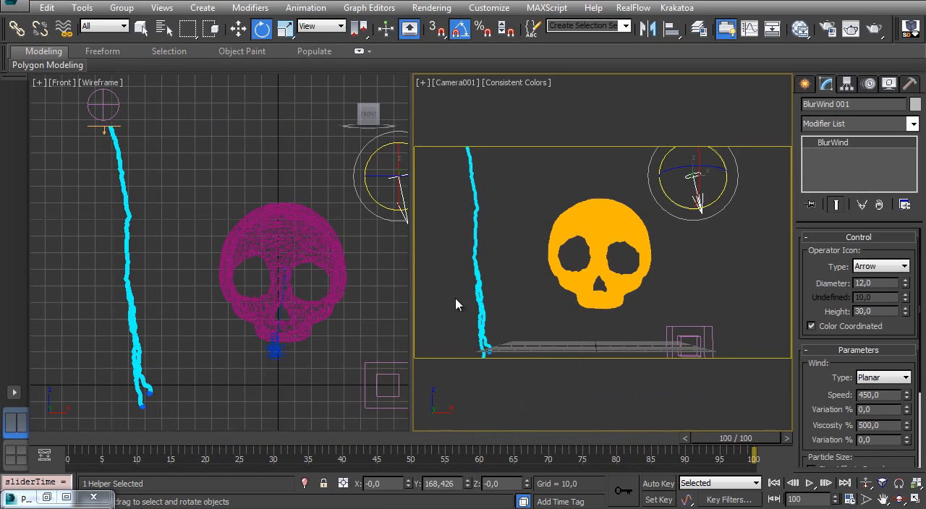
{"action": "key", "text": "Home"}
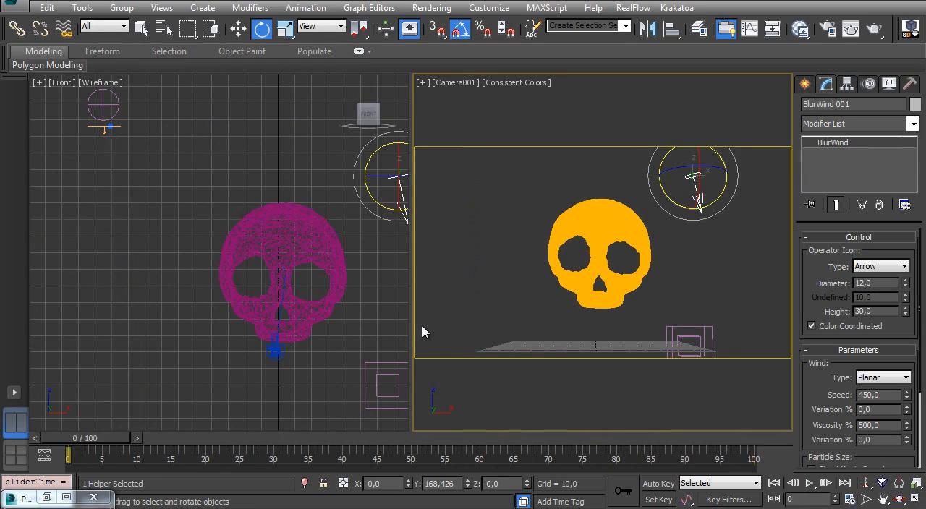
- Clone BlurWind 001, Force 001 and Spawn trail as copies into a new event below Event 001
{"action": "key", "text": "6"}
{"action": "scroll", "coordinate": [161, 180], "scroll_direction": "down", "scroll_amount": 3}
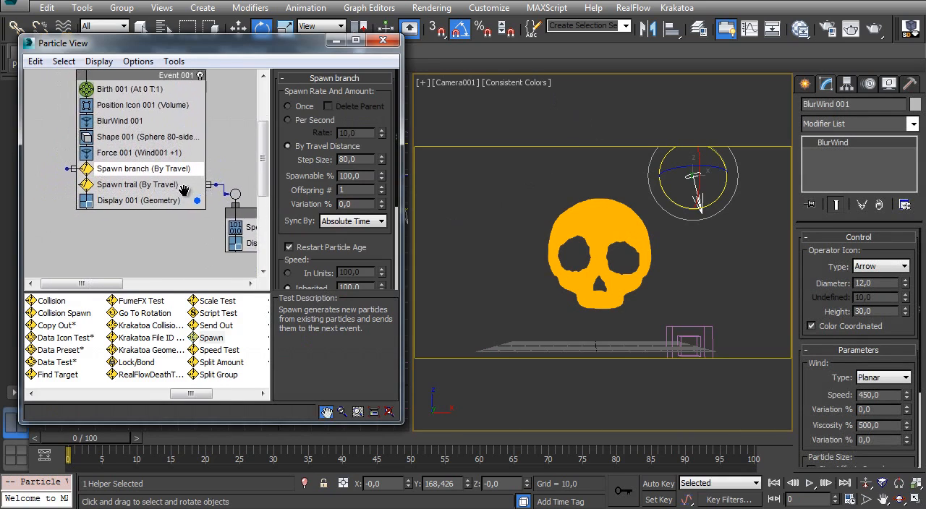
{"action": "middle_click_drag", "start_coordinate": [145, 152], "coordinate": [116, 176]}
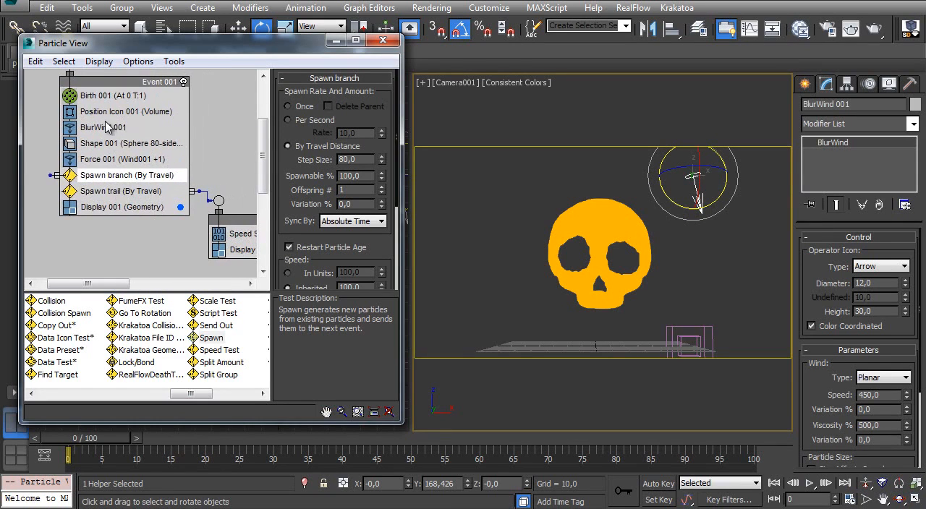
{"action": "left_click", "coordinate": [109, 129]}
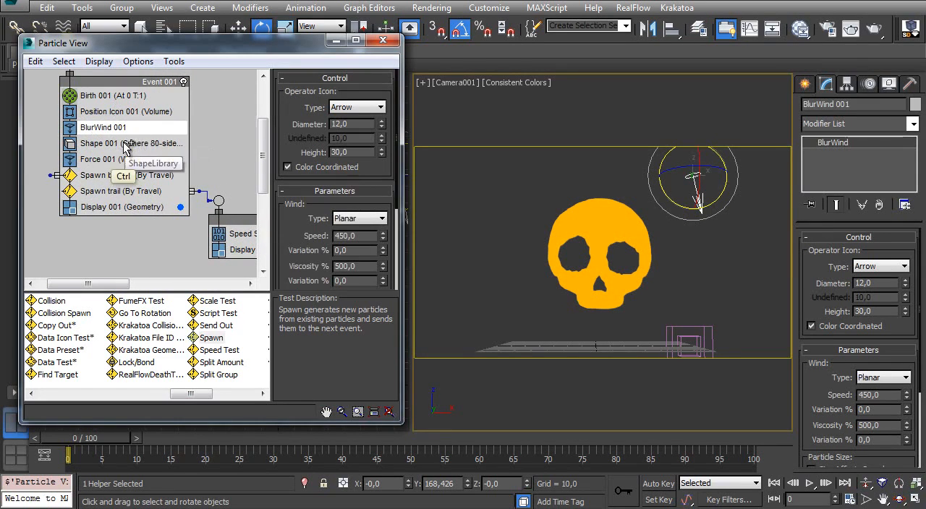
{"action": "left_click", "coordinate": [129, 160], "text": "ctrl"}
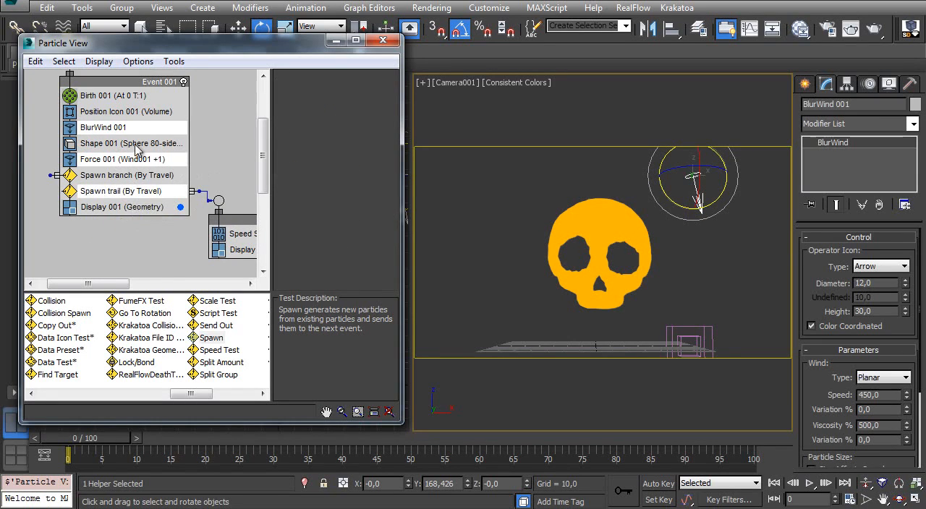
{"action": "left_click_drag", "start_coordinate": [119, 131], "coordinate": [109, 254], "text": "shift"}
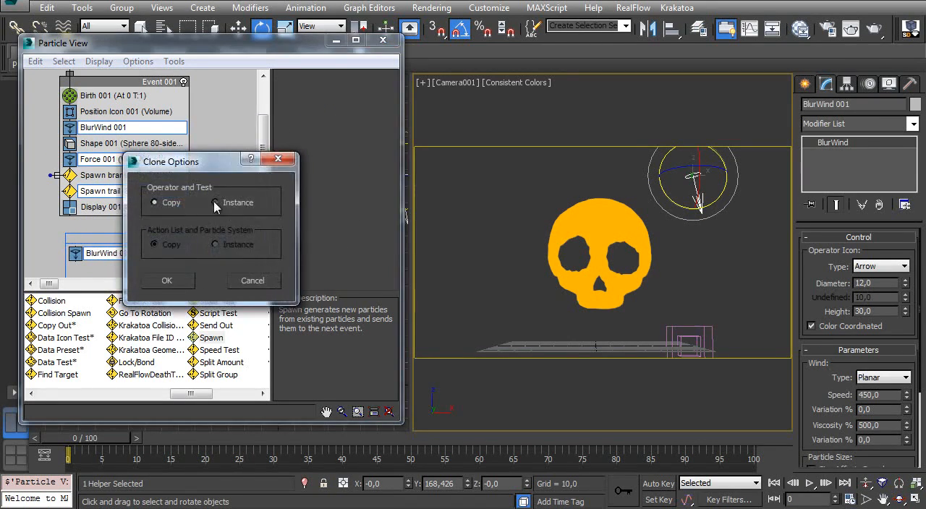
{"action": "left_click", "coordinate": [174, 286]}
- Wire the Spawn branch output to the input of Event 003 and line Event 003 up beneath Event 001
{"action": "middle_click_drag", "start_coordinate": [114, 197], "coordinate": [117, 131]}
{"action": "left_click_drag", "start_coordinate": [113, 169], "coordinate": [102, 189]}
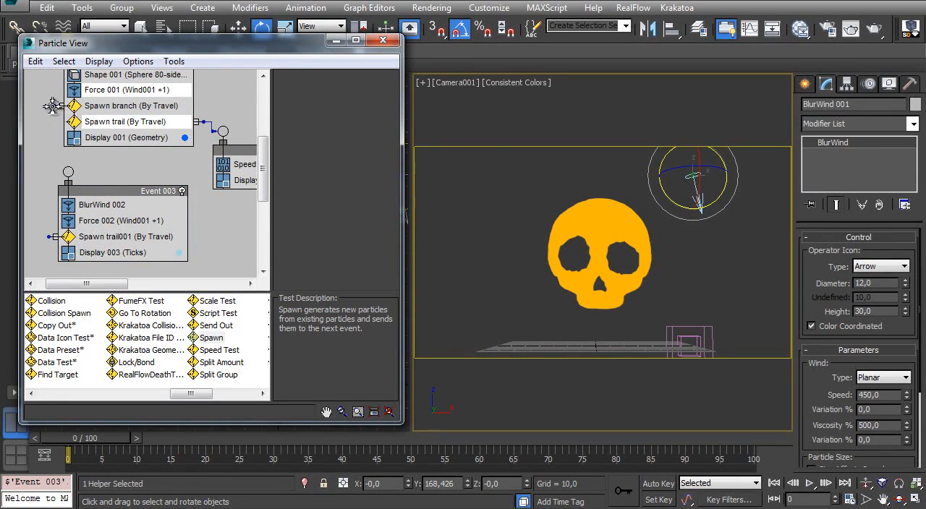
{"action": "left_click_drag", "start_coordinate": [68, 171], "coordinate": [68, 172]}
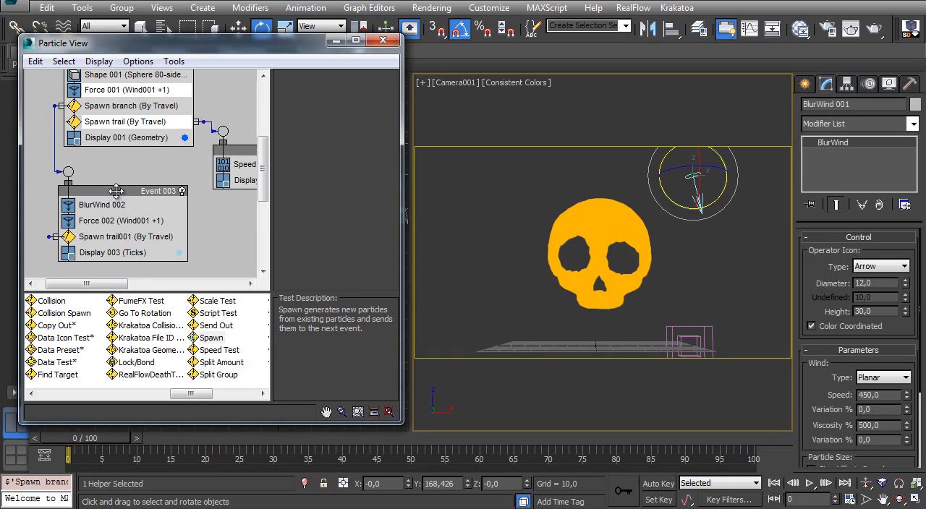
{"action": "left_click_drag", "start_coordinate": [116, 191], "coordinate": [123, 198]}
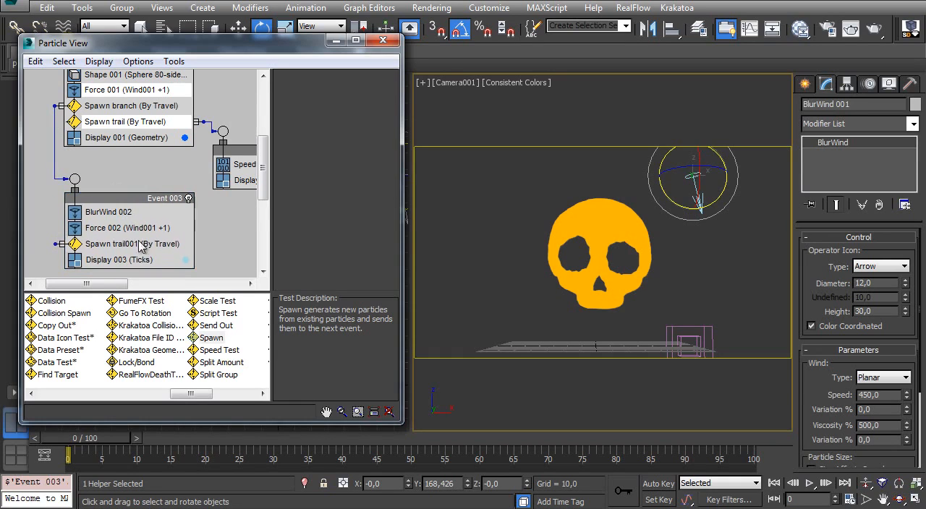
- Select the BlurWind 002 icon in the viewport and move it along X beside the BlurWind 001 icon
{"action": "left_click", "coordinate": [109, 212]}
{"action": "left_click", "coordinate": [64, 60]}
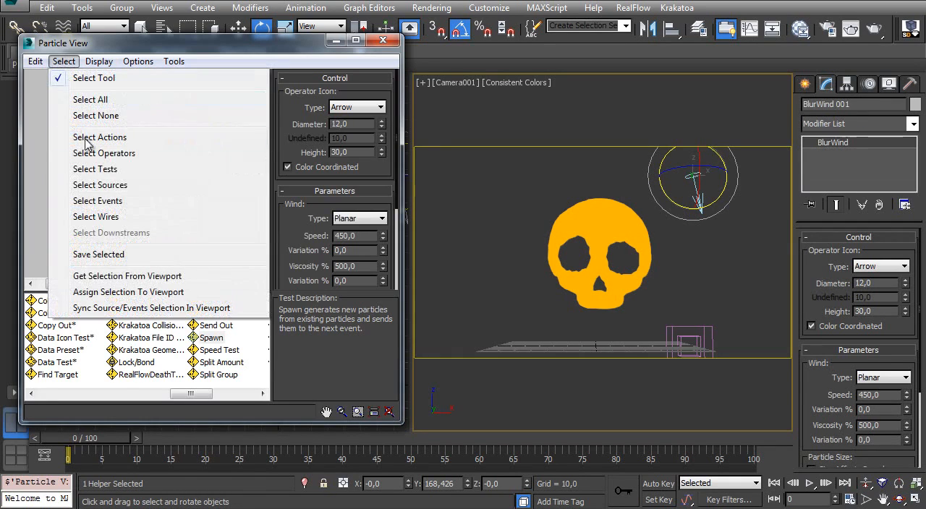
{"action": "left_click", "coordinate": [152, 292]}
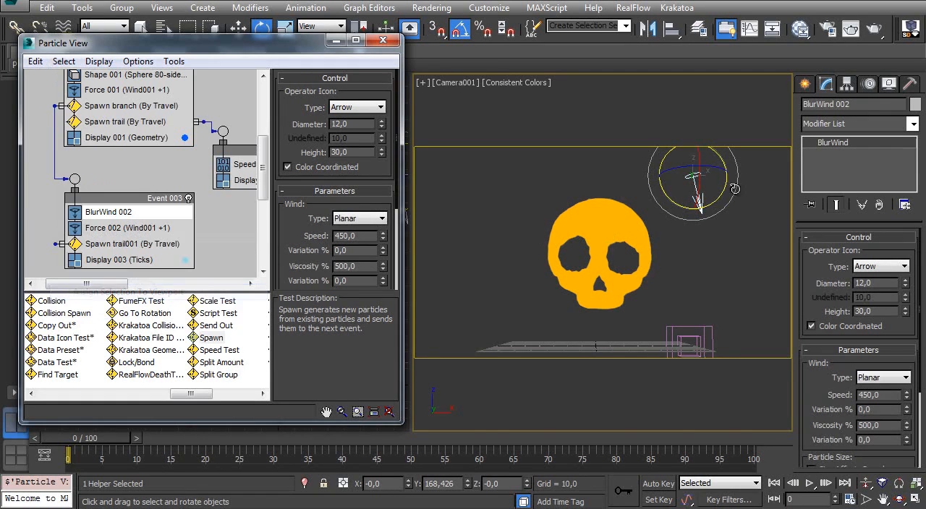
{"action": "key", "text": "w"}
{"action": "left_click_drag", "start_coordinate": [719, 176], "coordinate": [735, 191]}
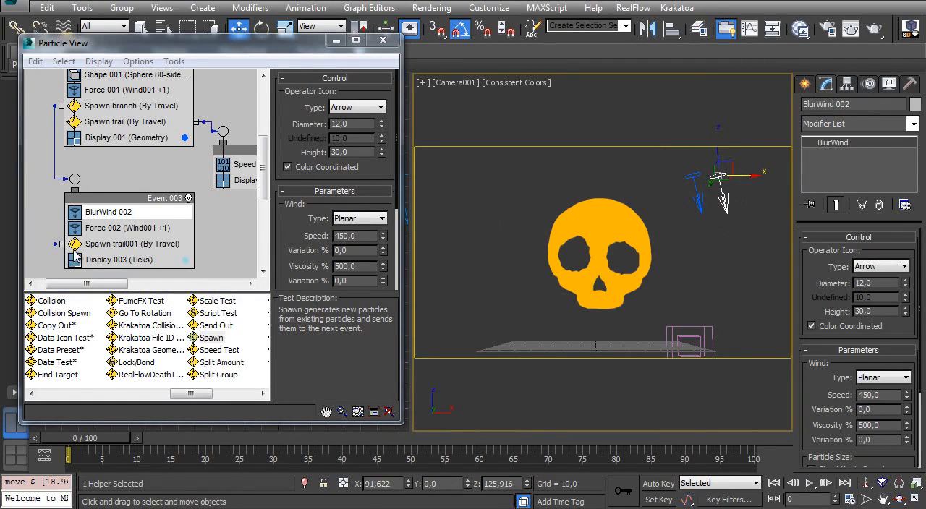
- Set the Display 003 particle colour to pure green with red 0, green 255 and blue 0
{"action": "left_click", "coordinate": [134, 260]}
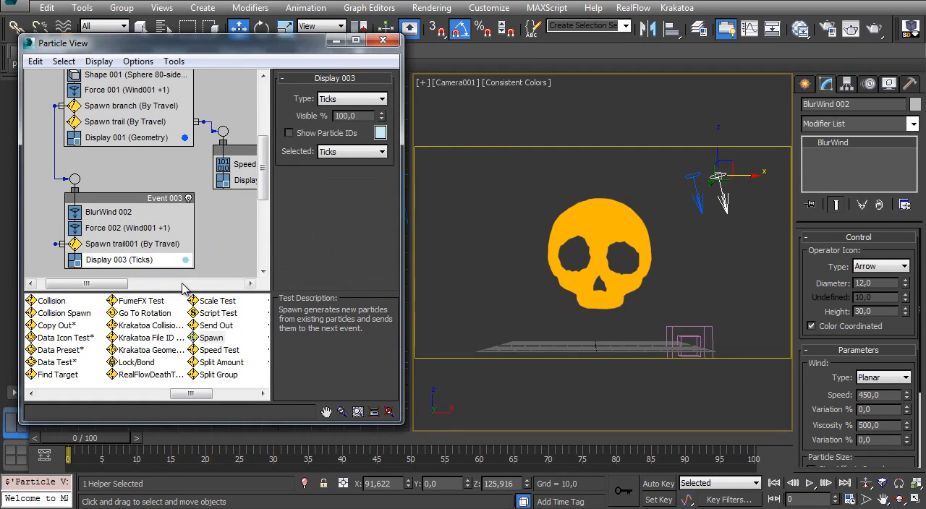
{"action": "left_click", "coordinate": [380, 132]}
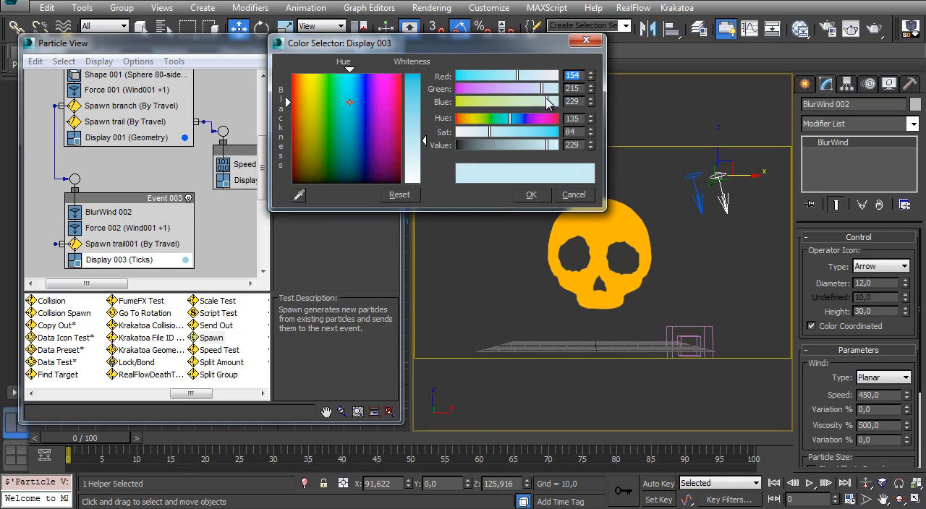
{"action": "left_click_drag", "start_coordinate": [543, 89], "coordinate": [456, 102]}
{"action": "left_click_drag", "start_coordinate": [516, 76], "coordinate": [456, 84]}
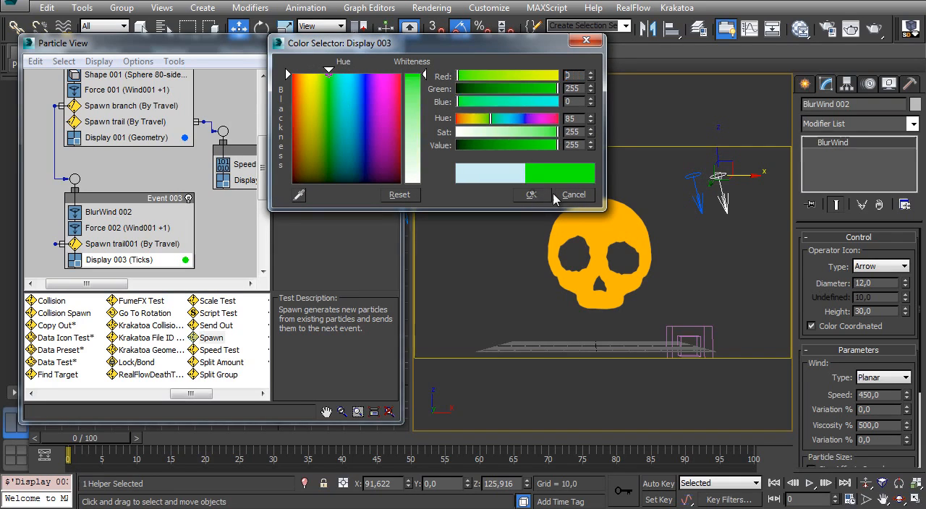
{"action": "left_click", "coordinate": [532, 196]}
{"action": "left_click", "coordinate": [673, 180]}
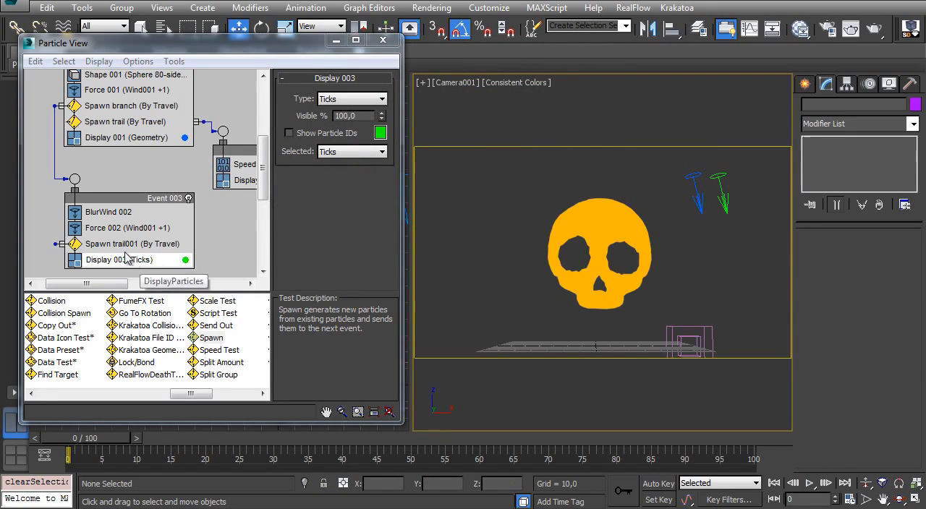
- Toggle Color Coordinated off and back on for BlurWind 002 to compare the icon colours
{"action": "left_click", "coordinate": [107, 213]}
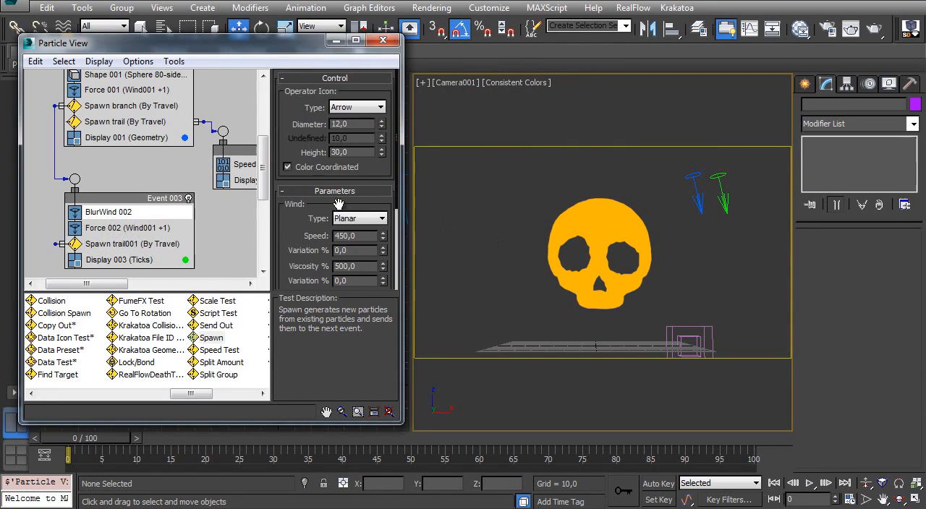
{"action": "left_click", "coordinate": [288, 168]}
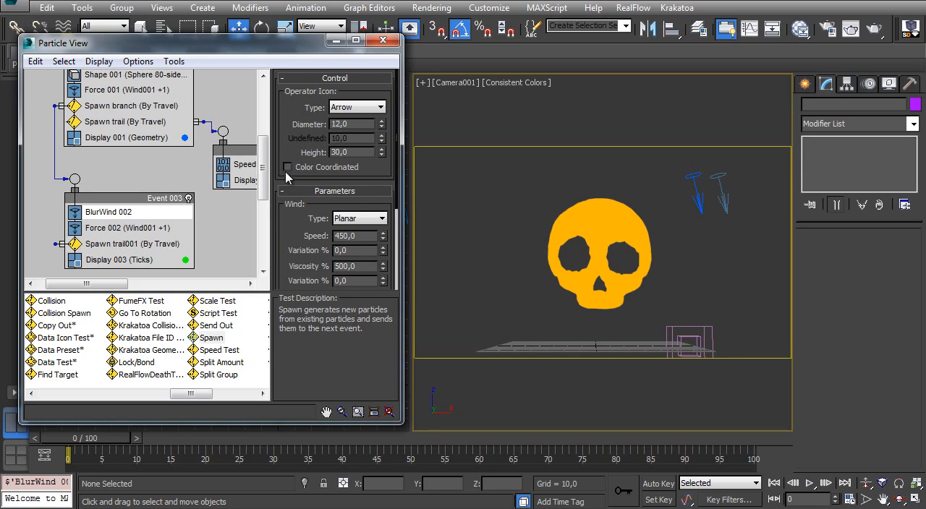
{"action": "left_click", "coordinate": [288, 168]}
- Flip the Spawn trail001 output to the opposite side of Event 003 and wire it to the Speed Stop event
{"action": "middle_click_drag", "start_coordinate": [154, 198], "coordinate": [158, 161]}
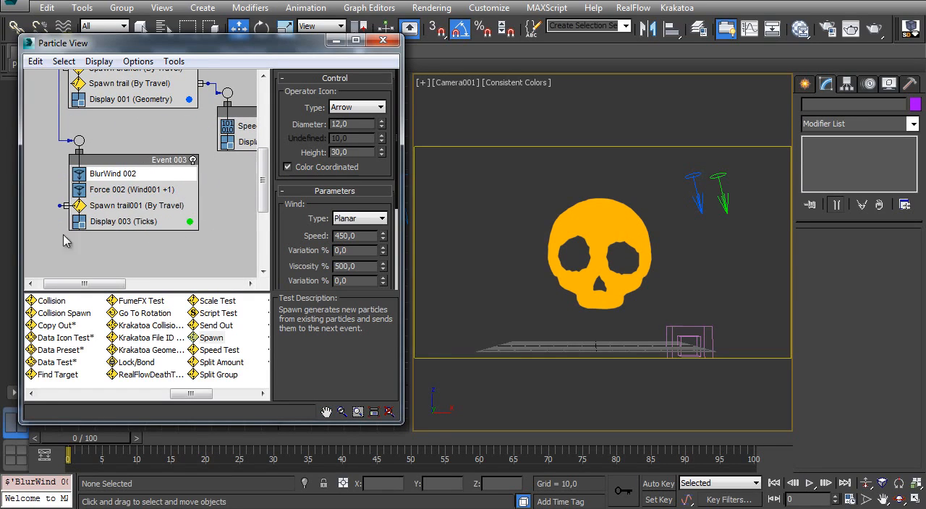
{"action": "left_click_drag", "start_coordinate": [69, 443], "coordinate": [481, 440]}
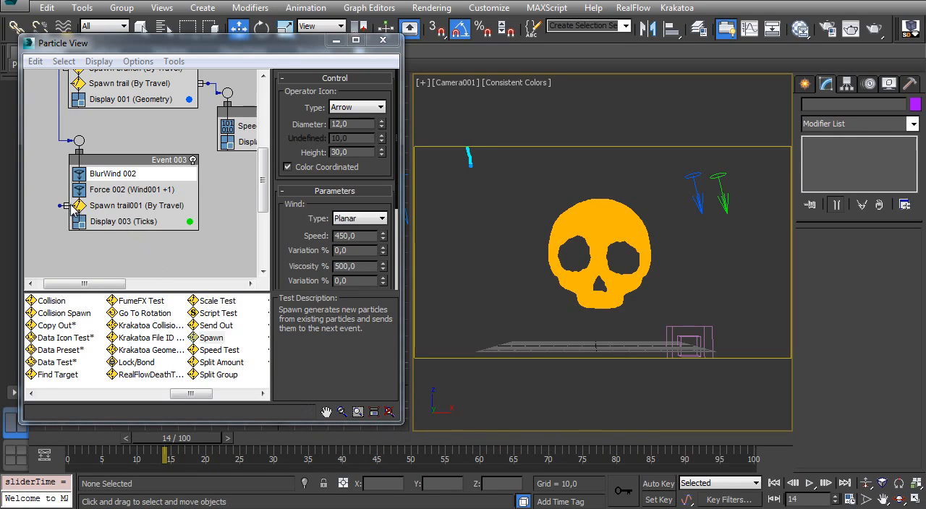
{"action": "left_click_drag", "start_coordinate": [196, 204], "coordinate": [208, 204]}
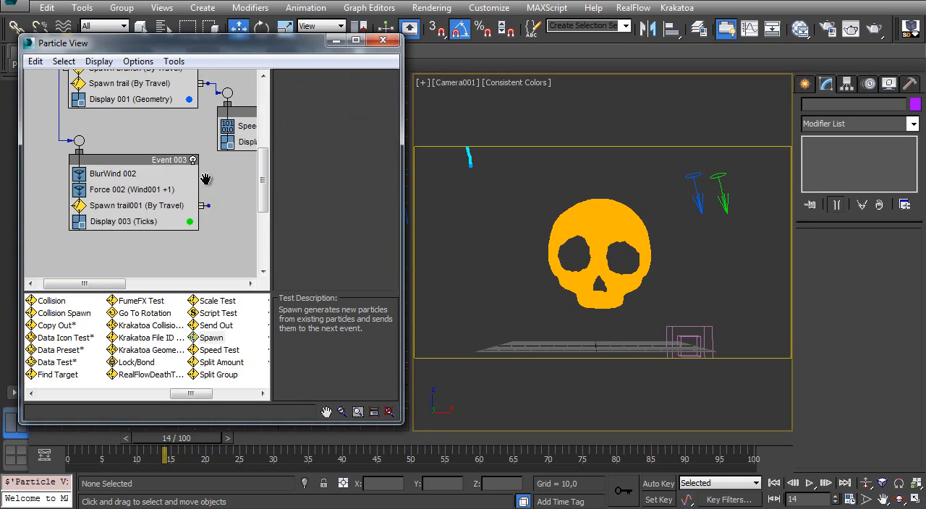
{"action": "middle_click_drag", "start_coordinate": [207, 179], "coordinate": [163, 202]}
{"action": "left_click_drag", "start_coordinate": [199, 135], "coordinate": [219, 134]}
{"action": "left_click_drag", "start_coordinate": [160, 227], "coordinate": [205, 116]}
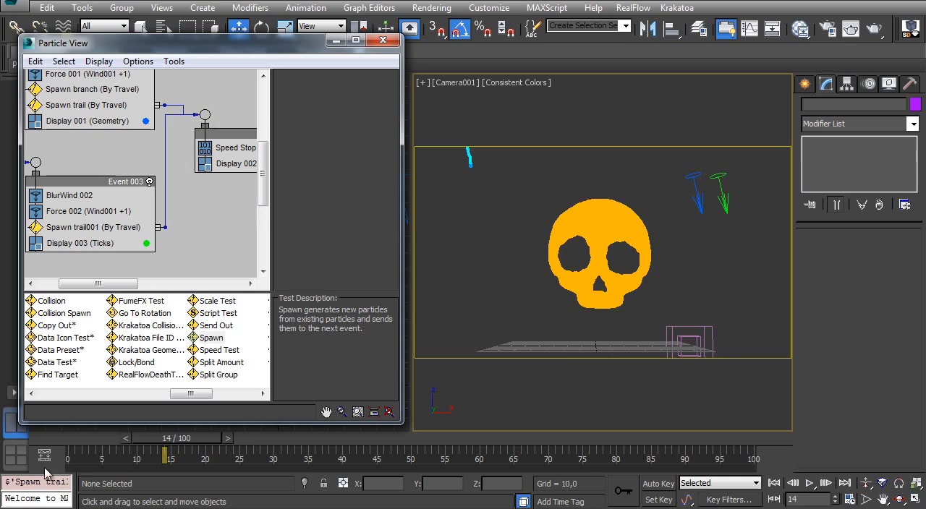
- Advance the animation to frame 55 and set the Display 003 type to Geometry
{"action": "left_click_drag", "start_coordinate": [170, 438], "coordinate": [185, 438]}
{"action": "left_click_drag", "start_coordinate": [316, 437], "coordinate": [444, 433]}
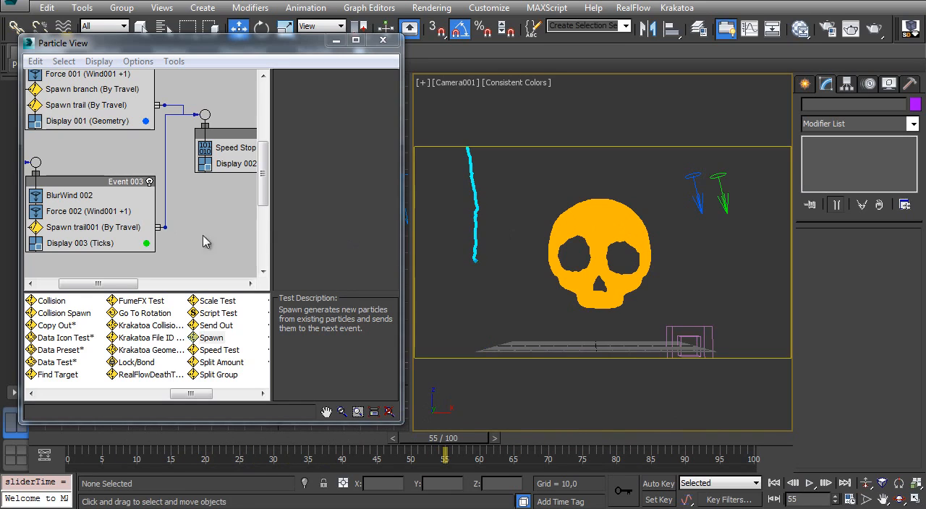
{"action": "left_click", "coordinate": [102, 245]}
{"action": "left_click", "coordinate": [352, 98]}
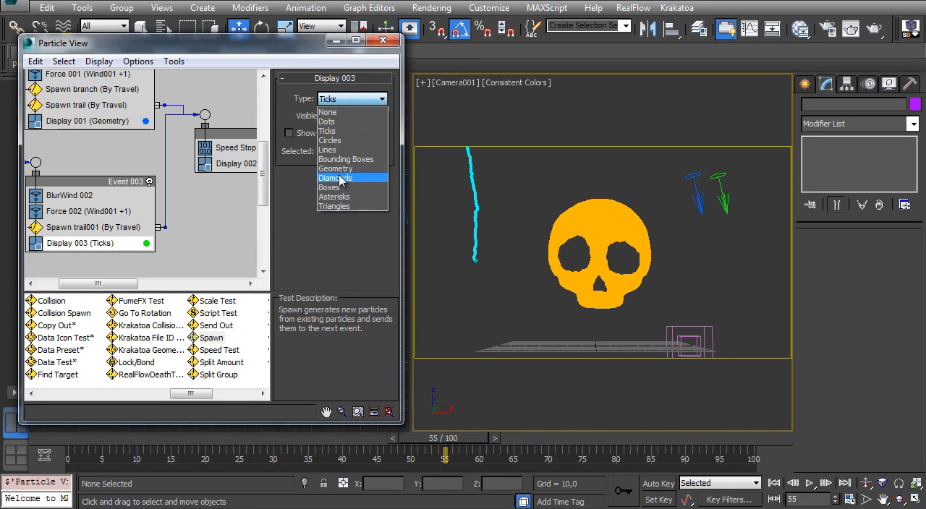
{"action": "left_click", "coordinate": [337, 173]}
- Rotate the BlurWind 002 icon 45 degrees about Y so it points more sideways, and preview up to frame 100
{"action": "left_click", "coordinate": [718, 175]}
{"action": "key", "text": "e"}
{"action": "left_click_drag", "start_coordinate": [690, 160], "coordinate": [678, 200]}
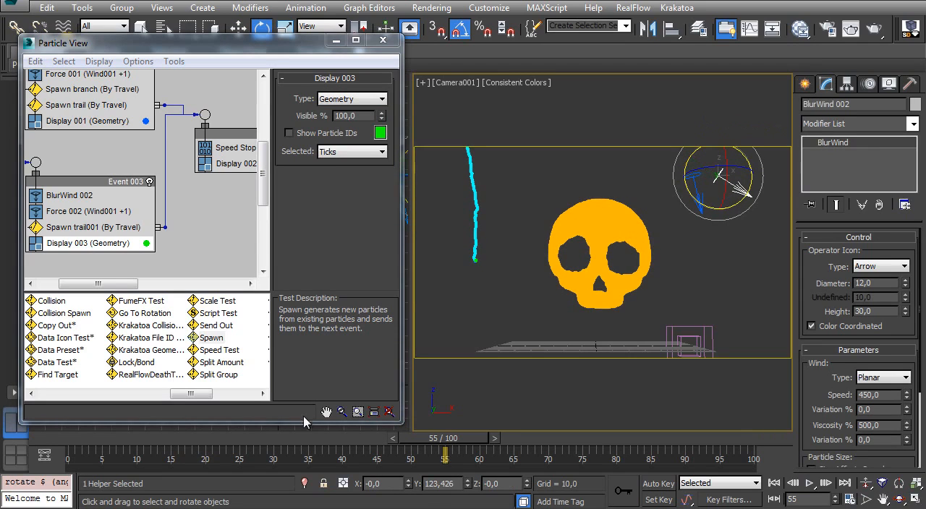
{"action": "left_click_drag", "start_coordinate": [141, 450], "coordinate": [749, 434]}
{"action": "key", "text": "e"}
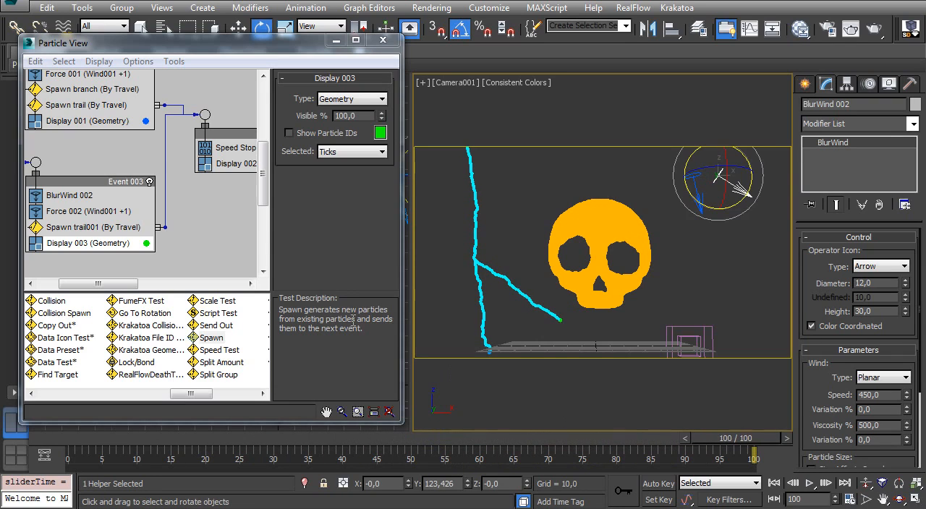
- Set the size scale factor of the Spawn branch test in Event 001 to 50%
{"action": "middle_click_drag", "start_coordinate": [130, 206], "coordinate": [152, 210]}
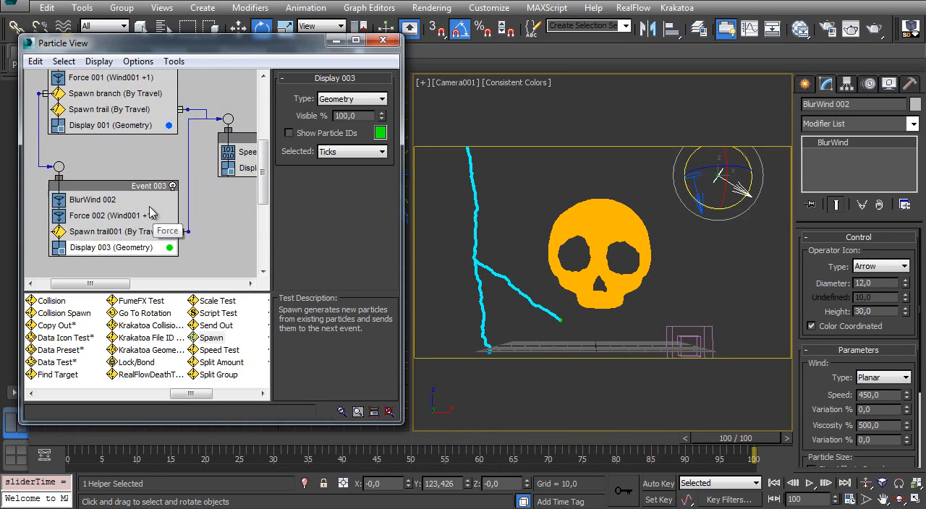
{"action": "left_click", "coordinate": [105, 102]}
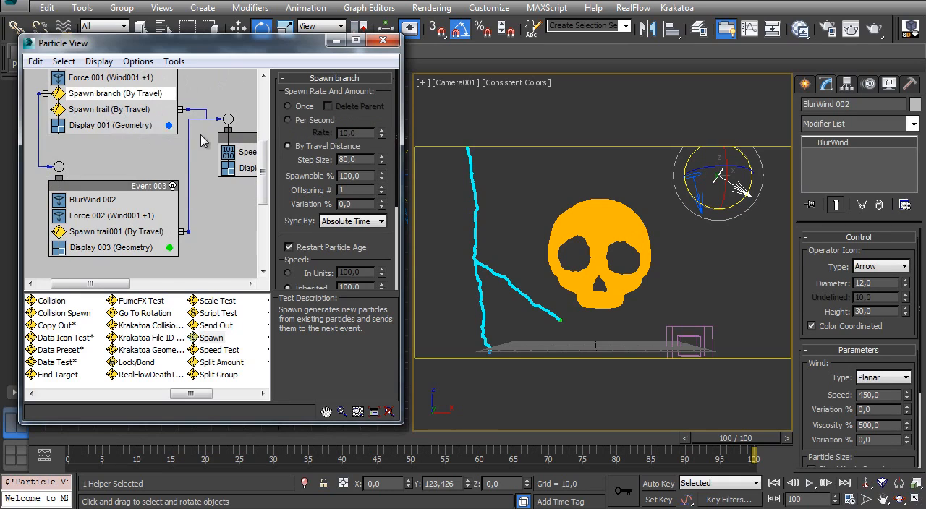
{"action": "left_click_drag", "start_coordinate": [281, 195], "coordinate": [288, 77]}
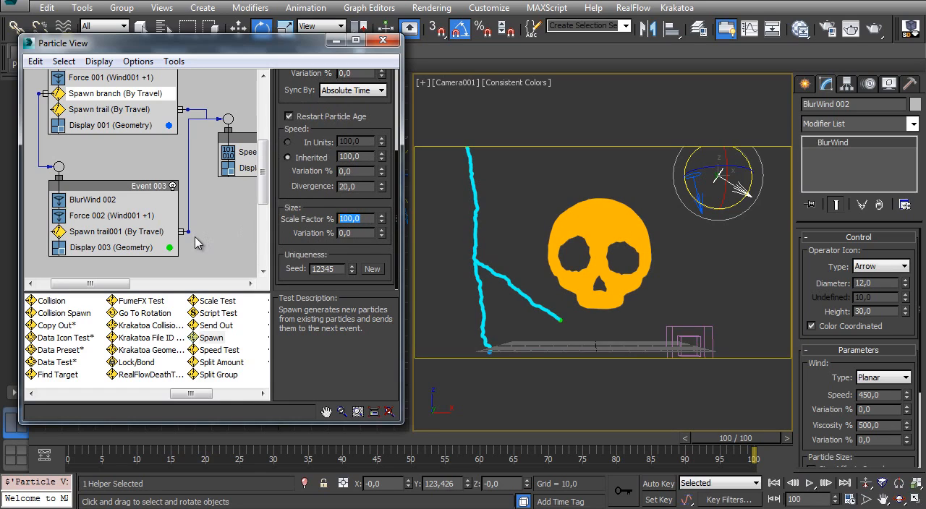
{"action": "type", "text": "50"}
{"action": "key", "text": "Return"}
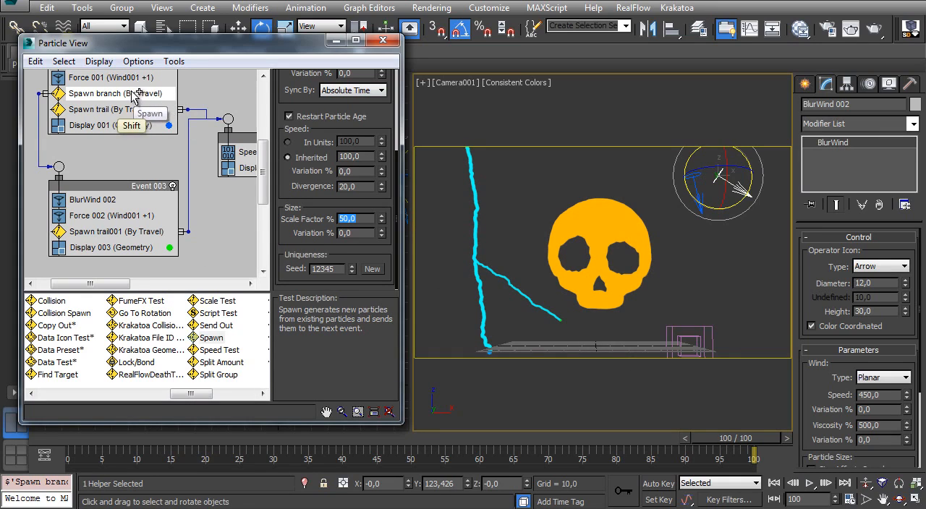
- Copy the Spawn branch test into Event 003 above Spawn trail001 and delete the leftover Event 004
{"action": "mouse_move", "coordinate": [132, 95]}
{"action": "left_mouse_down", "text": "shift"}
{"action": "mouse_move", "coordinate": [124, 229]}
{"action": "mouse_move", "coordinate": [217, 233]}
{"action": "mouse_move", "coordinate": [108, 229]}
{"action": "mouse_move", "coordinate": [159, 232]}
{"action": "left_mouse_up", "text": "shift"}
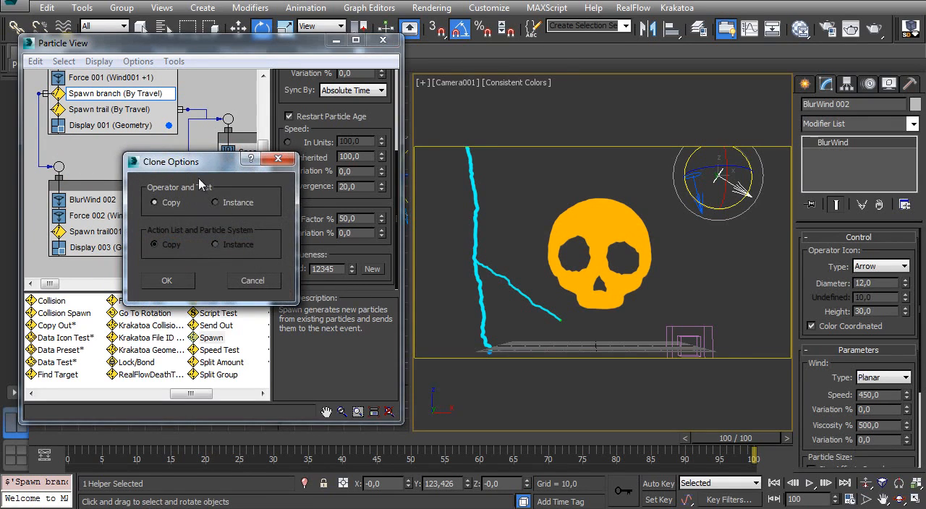
{"action": "left_click", "coordinate": [188, 280]}
{"action": "middle_click_drag", "start_coordinate": [249, 258], "coordinate": [188, 229]}
{"action": "left_click_drag", "start_coordinate": [167, 202], "coordinate": [225, 216]}
{"action": "middle_click_drag", "start_coordinate": [189, 232], "coordinate": [240, 226]}
{"action": "left_click_drag", "start_coordinate": [240, 226], "coordinate": [88, 189]}
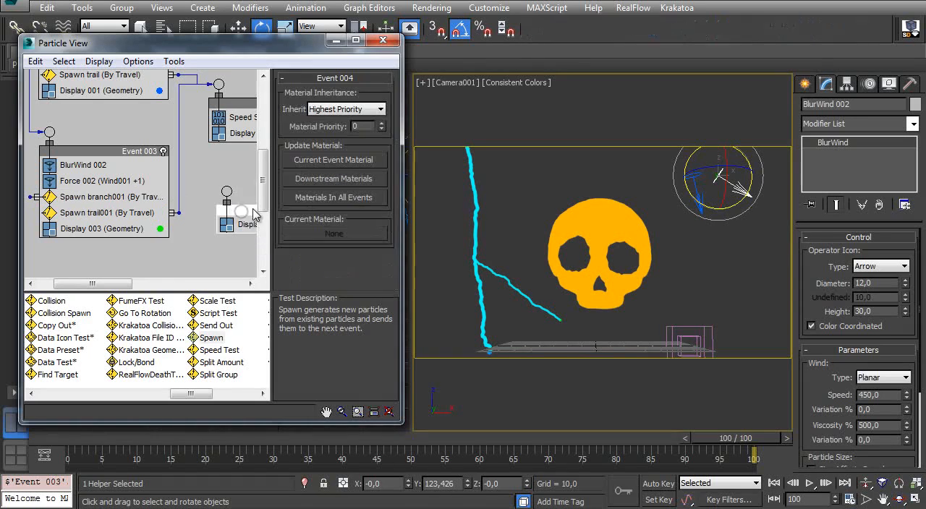
{"action": "right_click", "coordinate": [244, 208]}
{"action": "left_click", "coordinate": [290, 380]}
- Set the travel-distance step size of the Spawn branch001 test in Event 003 to 55 and rewind the animation to frame 0
{"action": "middle_click_drag", "start_coordinate": [81, 172], "coordinate": [127, 185]}
{"action": "left_click", "coordinate": [162, 215]}
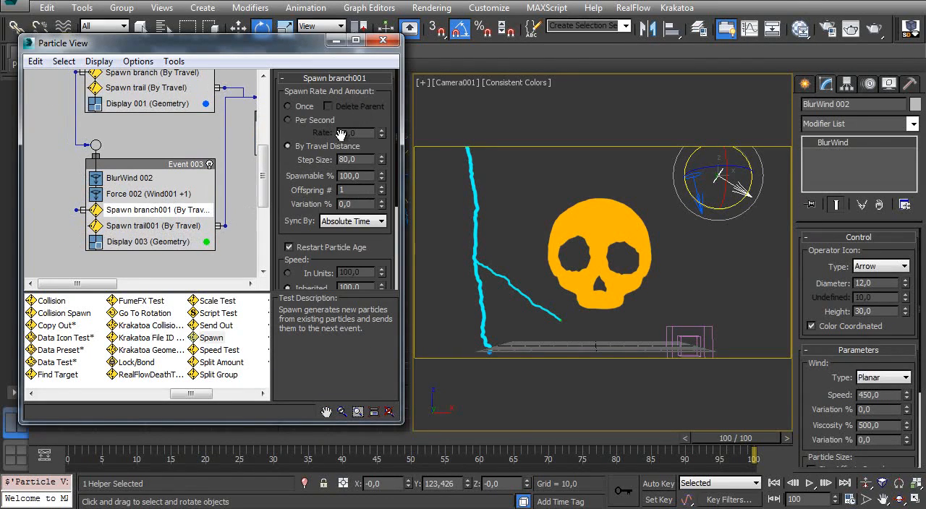
{"action": "left_click_drag", "start_coordinate": [92, 439], "coordinate": [733, 375]}
{"action": "key", "text": "e"}
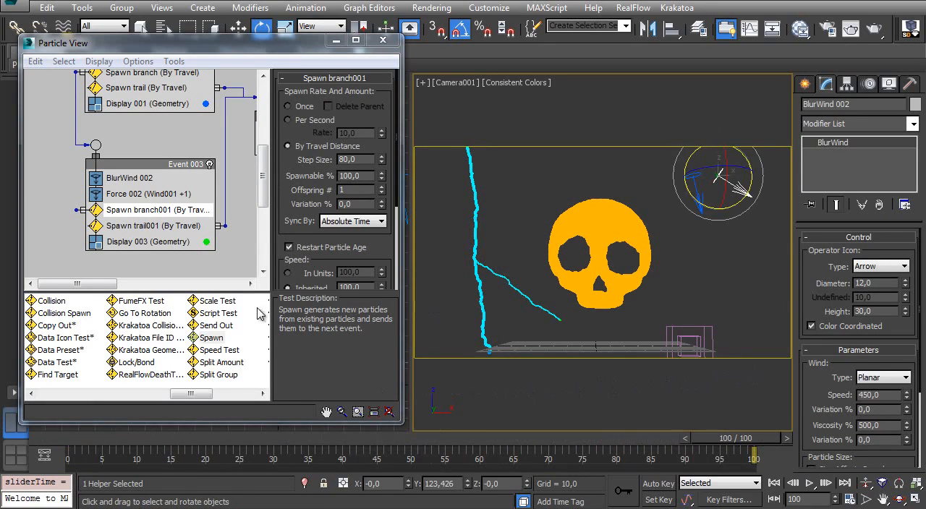
{"action": "left_click", "coordinate": [82, 440]}
{"action": "left_click_drag", "start_coordinate": [357, 160], "coordinate": [238, 179]}
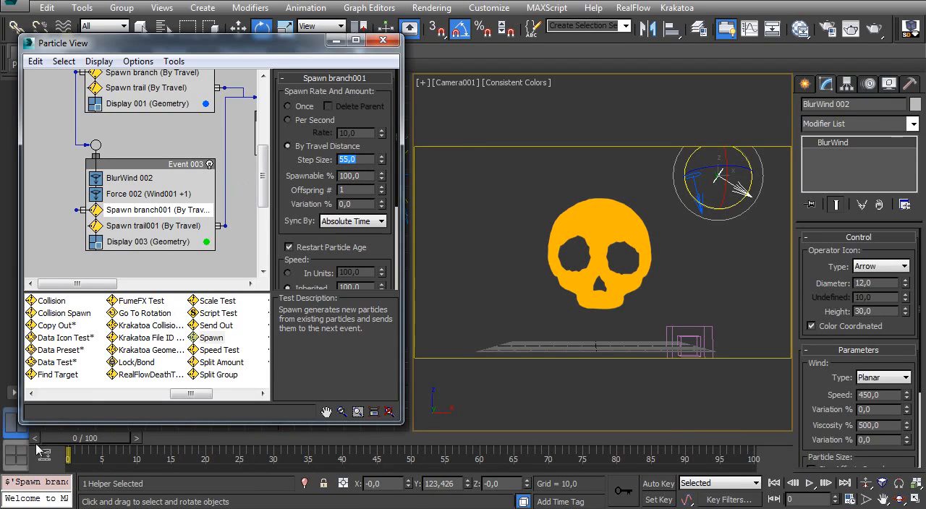
- Preview the branches up to frame 100, extend the active time range to frame 162, and go to frame 74
{"action": "left_click_drag", "start_coordinate": [88, 438], "coordinate": [752, 435]}
{"action": "key", "text": "e"}
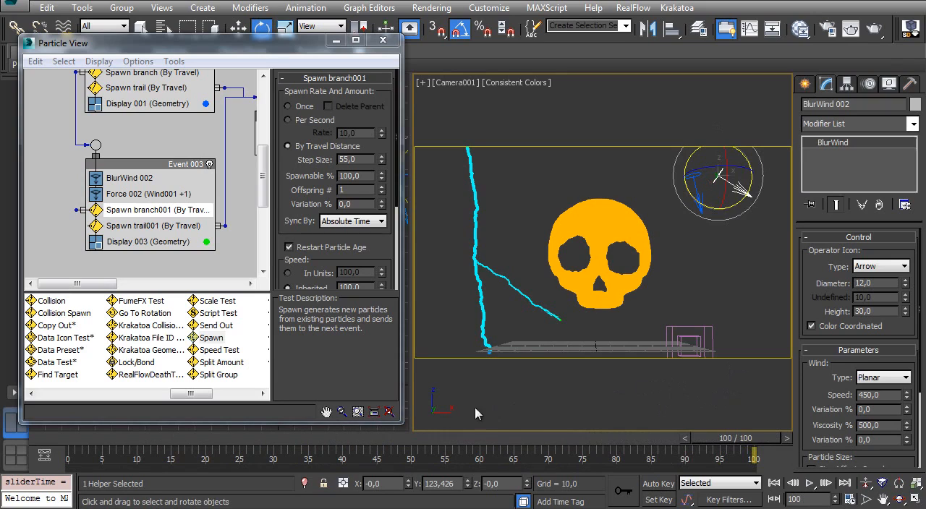
{"action": "right_click_drag", "start_coordinate": [714, 459], "coordinate": [291, 470], "text": "ctrl+alt"}
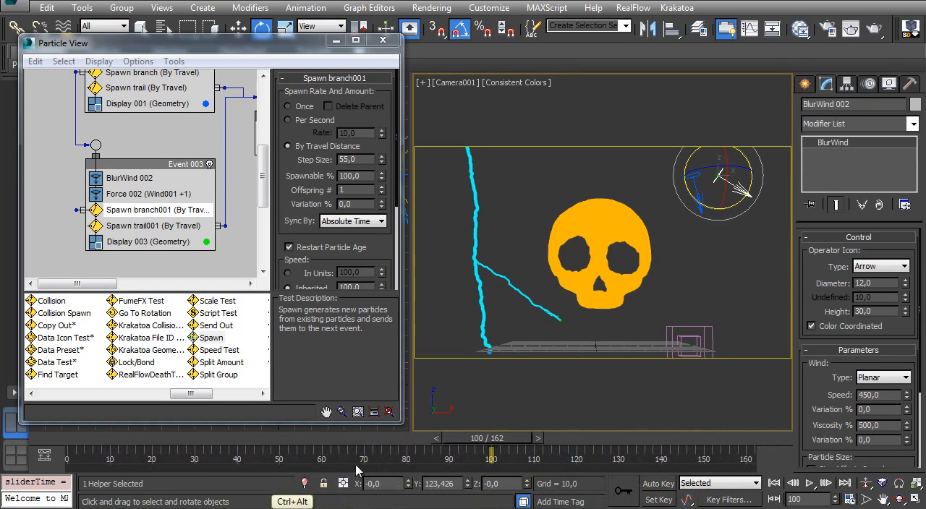
{"action": "left_click_drag", "start_coordinate": [480, 439], "coordinate": [382, 439]}
{"action": "key", "text": "e"}
- Set the Time Off of the Drag001 space warp to 1000 and preview the animation up to frame 143
{"action": "left_click", "coordinate": [699, 338]}
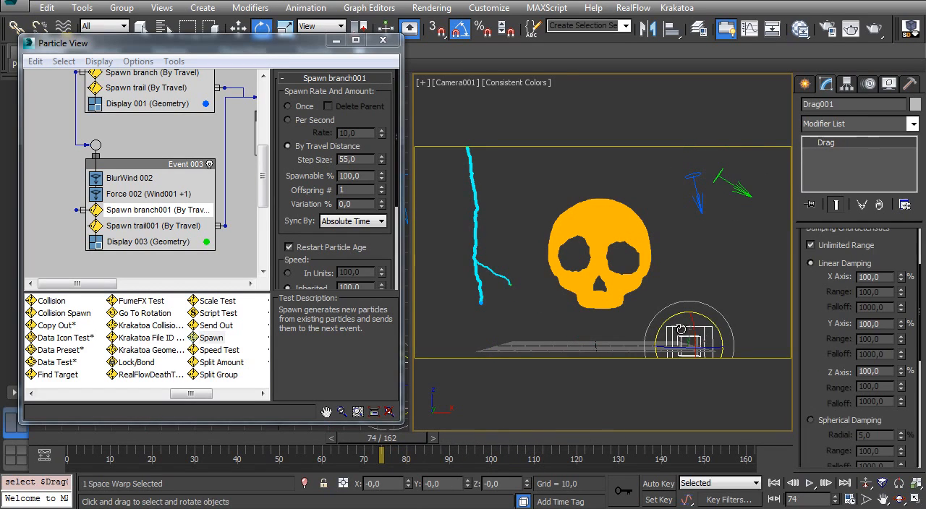
{"action": "scroll", "coordinate": [859, 352], "scroll_direction": "up", "scroll_amount": 3}
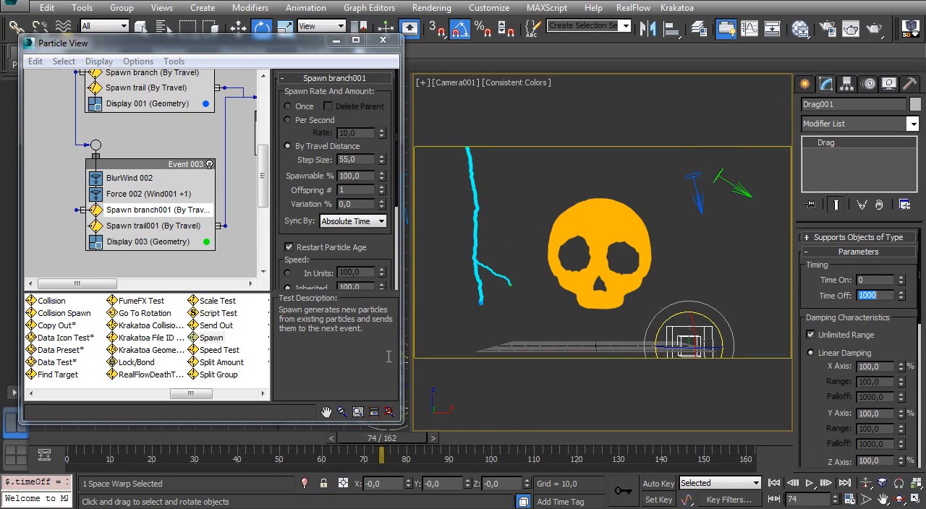
{"action": "left_click_drag", "start_coordinate": [80, 445], "coordinate": [653, 396]}
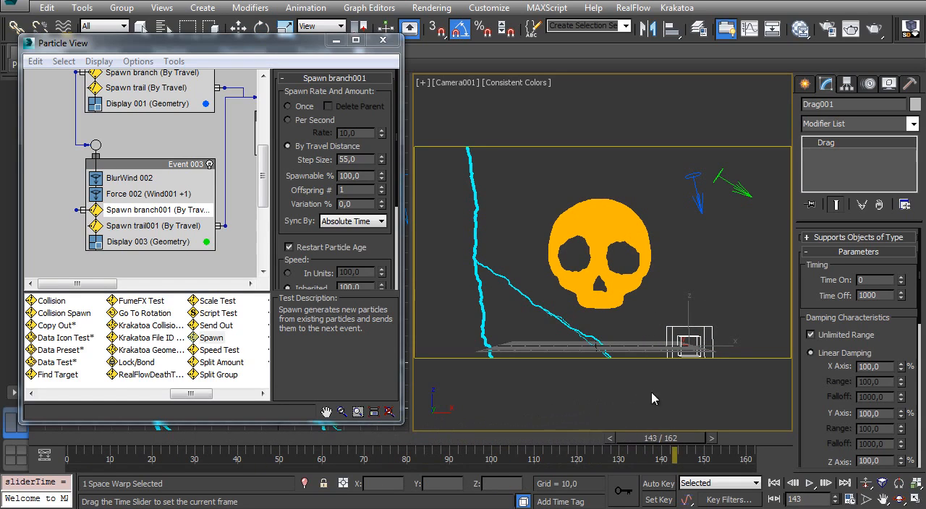
{"action": "key", "text": "e"}
- Go to frame 116 and set the speed divergence of Spawn branch001 to 180
{"action": "left_click_drag", "start_coordinate": [109, 437], "coordinate": [460, 403]}
{"action": "left_click_drag", "start_coordinate": [492, 444], "coordinate": [568, 333]}
{"action": "left_click_drag", "start_coordinate": [288, 220], "coordinate": [291, 148]}
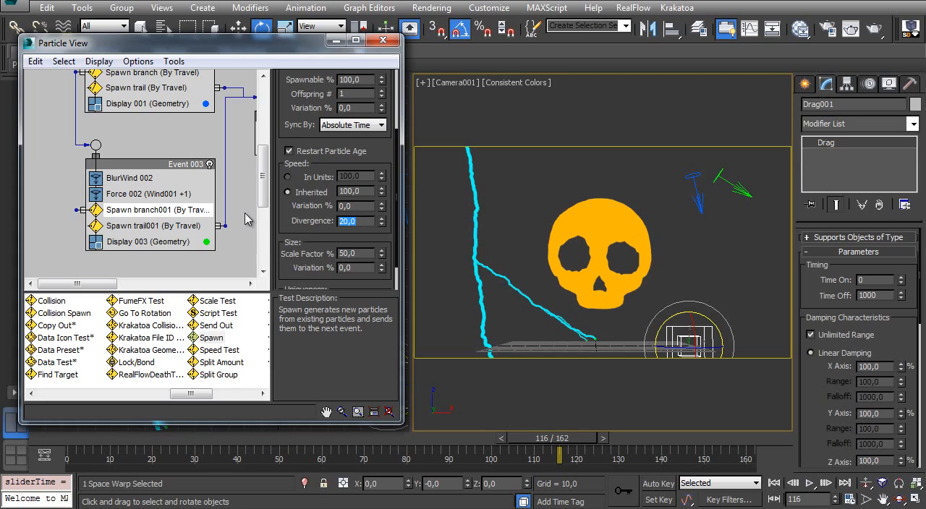
{"action": "key", "text": "Return"}
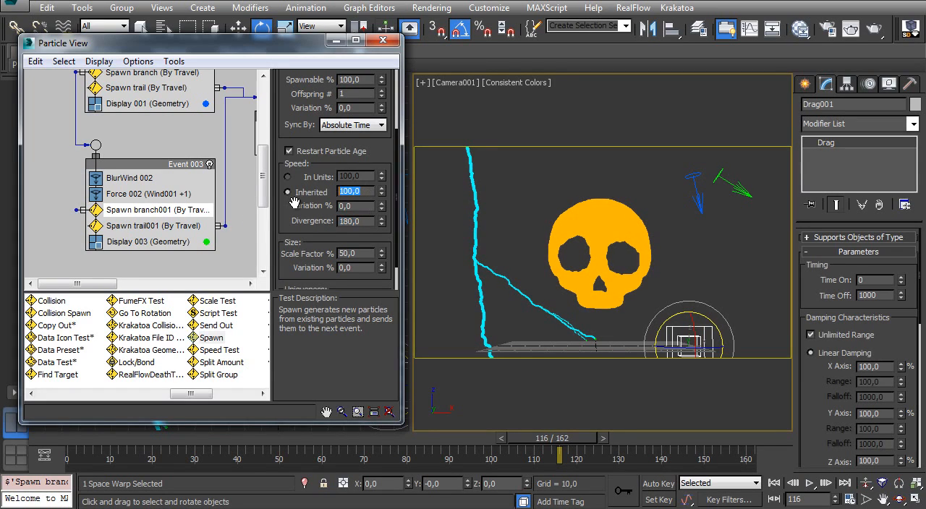
- Try inherited speed values of 200, 300 and 250 for Spawn branch001, and restore it to 100
{"action": "type", "text": "200"}
{"action": "key", "text": "Return"}
{"action": "type", "text": "300"}
{"action": "key", "text": "Return"}
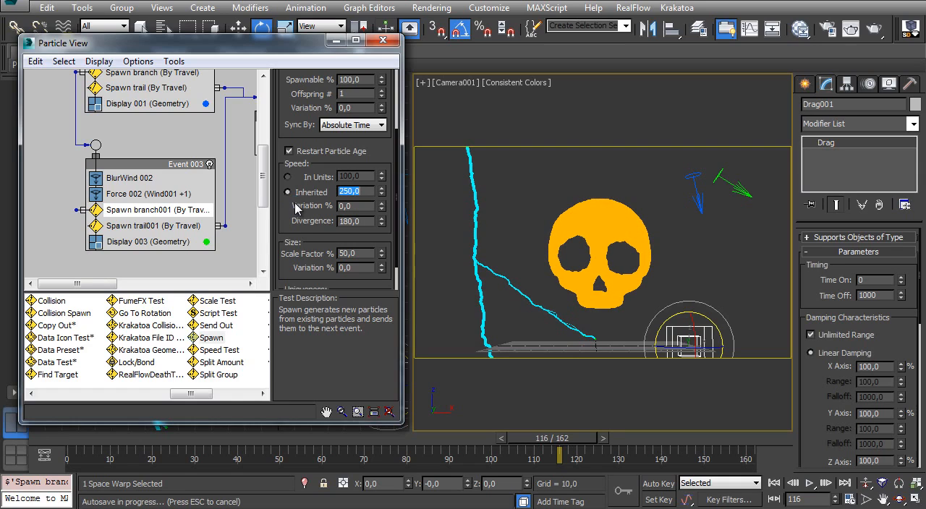
{"action": "type", "text": "100"}
{"action": "key", "text": "Return"}
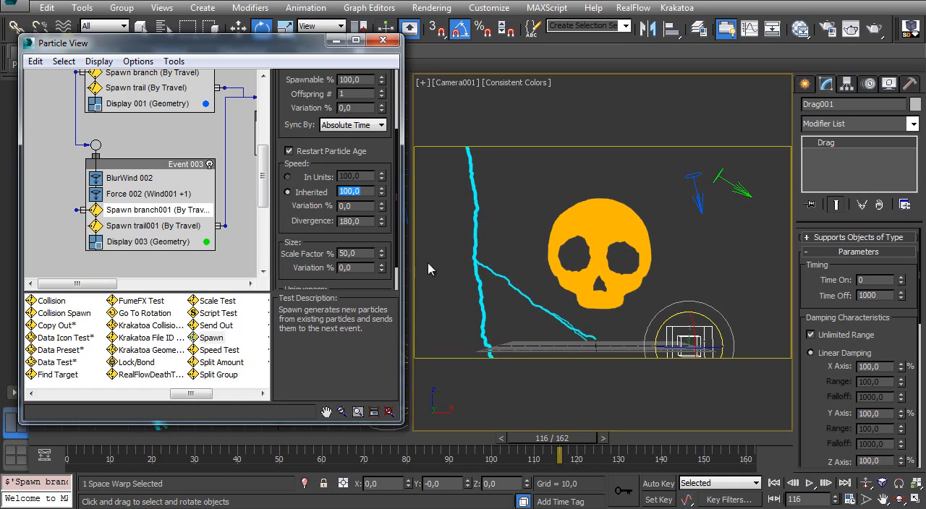
- Minimize Particle View and preview the whole trail growth from frame 0 to frame 162 in the Front and camera views
{"action": "left_click_drag", "start_coordinate": [562, 434], "coordinate": [84, 438]}
{"action": "key", "text": "e"}
{"action": "middle_click_drag", "start_coordinate": [120, 110], "coordinate": [103, 174]}
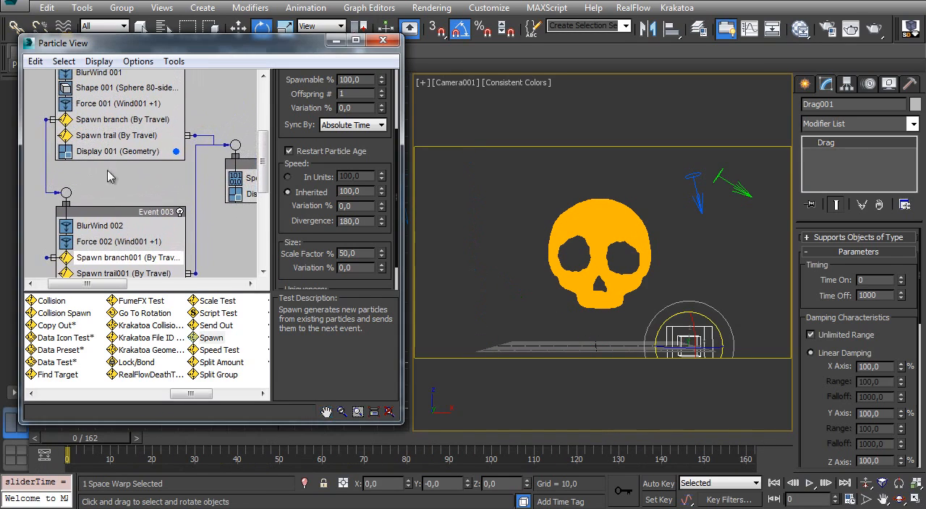
{"action": "middle_click_drag", "start_coordinate": [140, 138], "coordinate": [164, 244]}
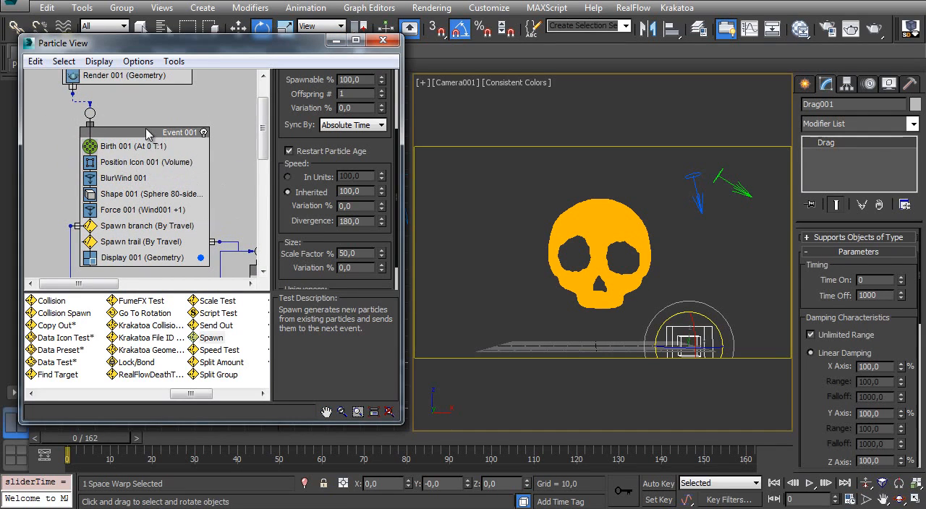
{"action": "left_click", "coordinate": [148, 133]}
{"action": "left_click", "coordinate": [337, 42]}
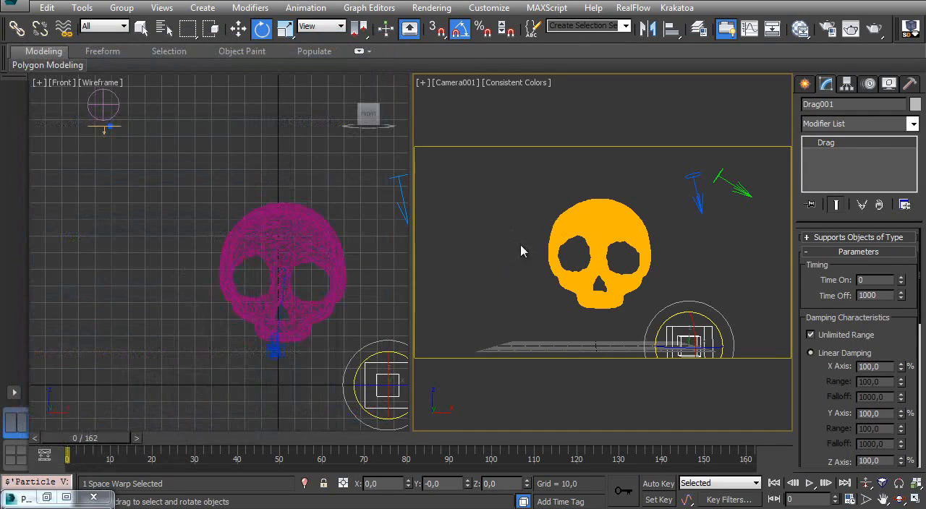
{"action": "left_click_drag", "start_coordinate": [86, 441], "coordinate": [557, 410]}
{"action": "middle_click_drag", "start_coordinate": [250, 252], "coordinate": [296, 343], "text": "ctrl+alt"}
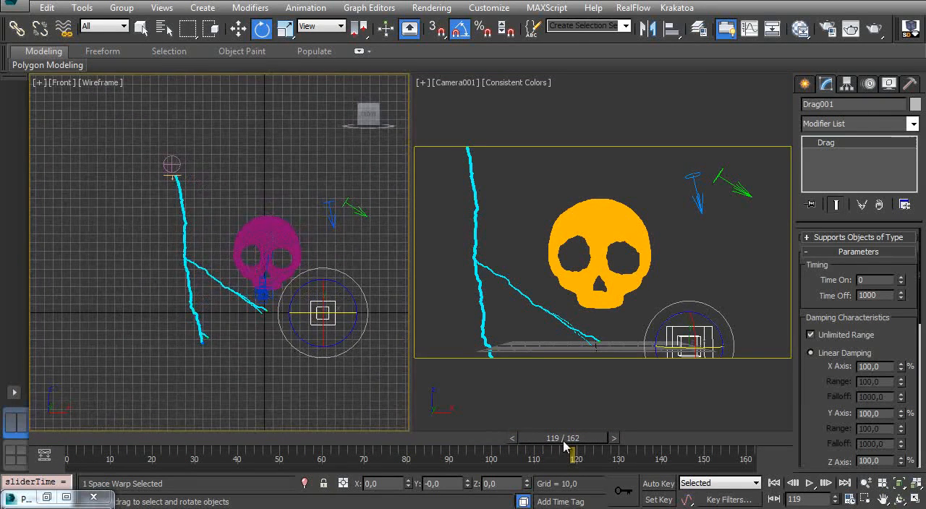
{"action": "left_click_drag", "start_coordinate": [578, 442], "coordinate": [719, 436]}
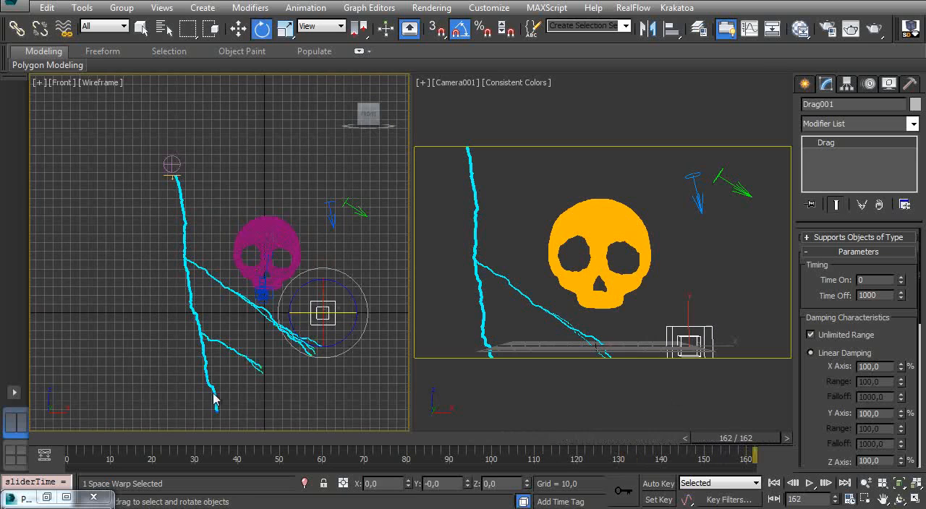
- Replay the animation and stop at frame 110 to check where the main trail leaves the camera frame
{"action": "left_click_drag", "start_coordinate": [73, 443], "coordinate": [504, 410]}
{"action": "key", "text": "e"}
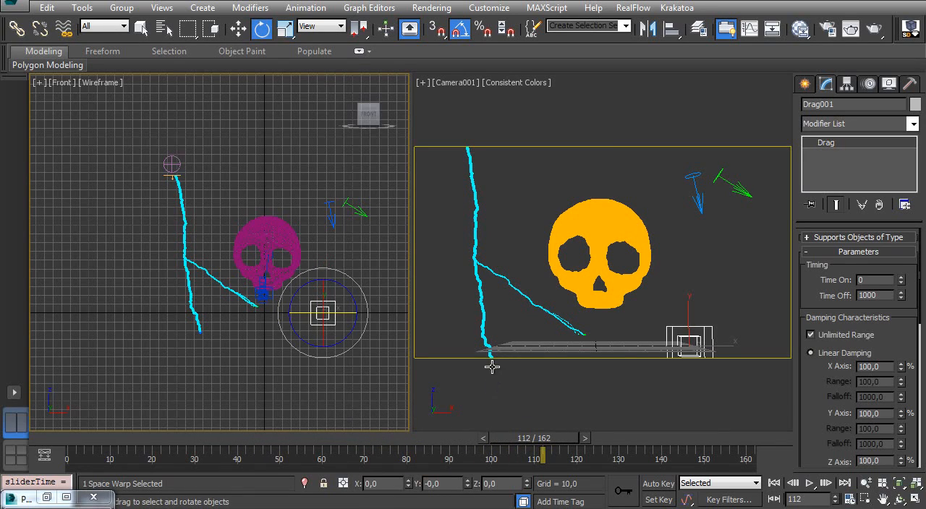
{"action": "left_click", "coordinate": [481, 438]}
{"action": "left_click", "coordinate": [481, 438]}
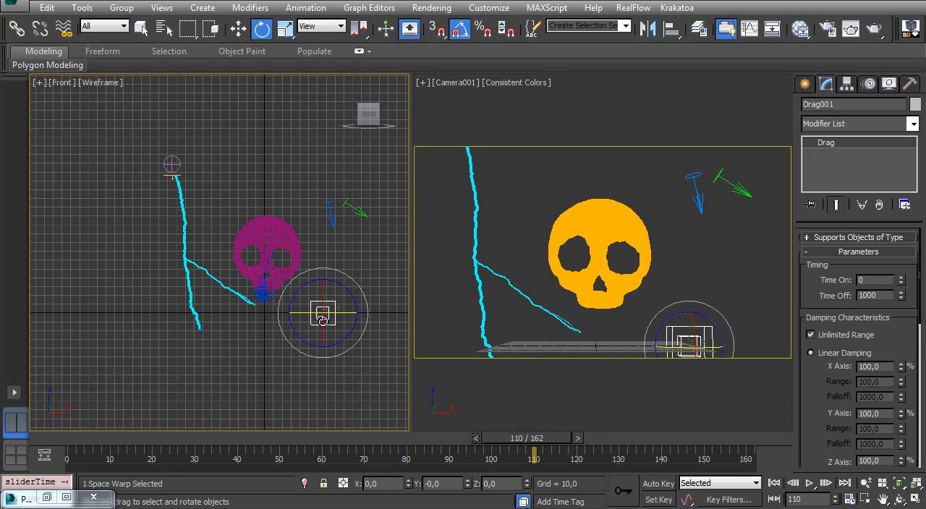
- Add a Delete operator between Spawn branch and Spawn trail in Event 001, removing by particle age with life span 110 and variation 0
{"action": "key", "text": "6"}
{"action": "scroll", "coordinate": [139, 239], "scroll_direction": "down", "scroll_amount": 2}
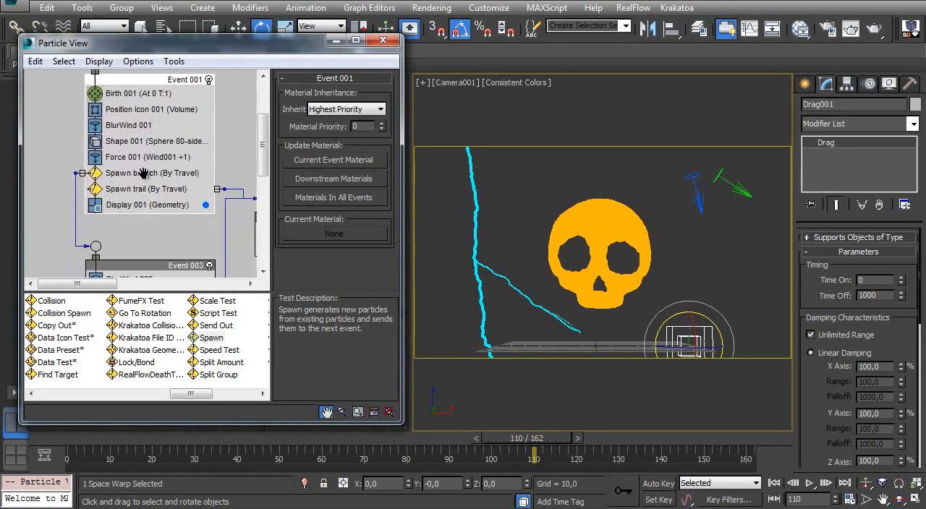
{"action": "left_click_drag", "start_coordinate": [201, 397], "coordinate": [117, 404]}
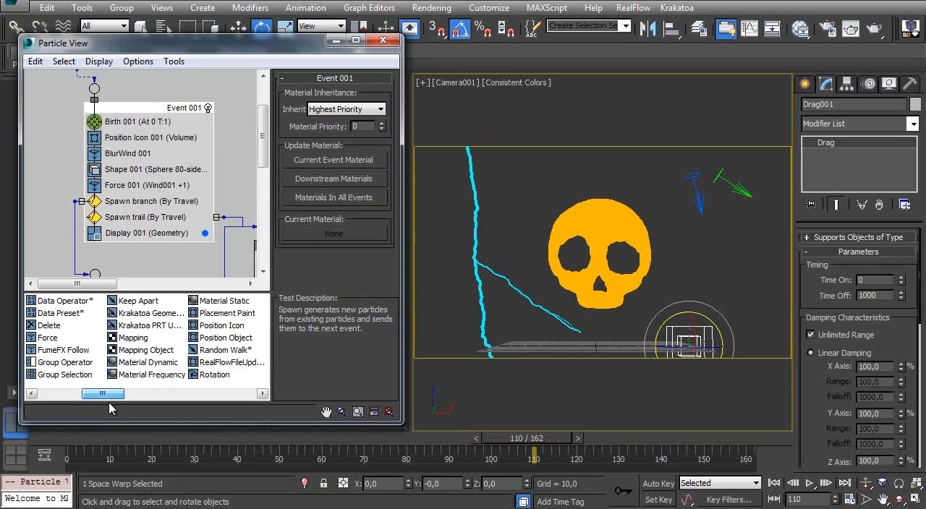
{"action": "left_click_drag", "start_coordinate": [49, 325], "coordinate": [129, 216]}
{"action": "left_click", "coordinate": [129, 217]}
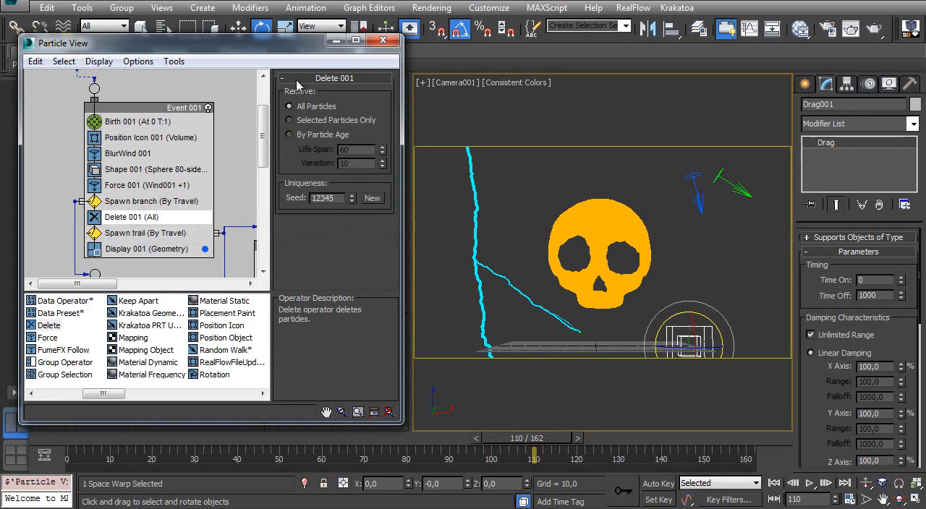
{"action": "left_click", "coordinate": [290, 135]}
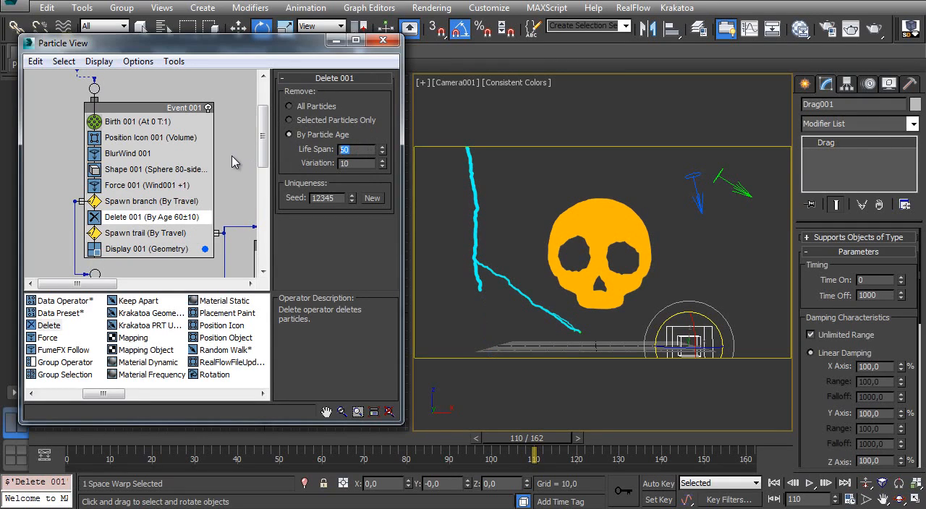
{"action": "type", "text": "110"}
{"action": "key", "text": "Tab"}
{"action": "type", "text": "0"}
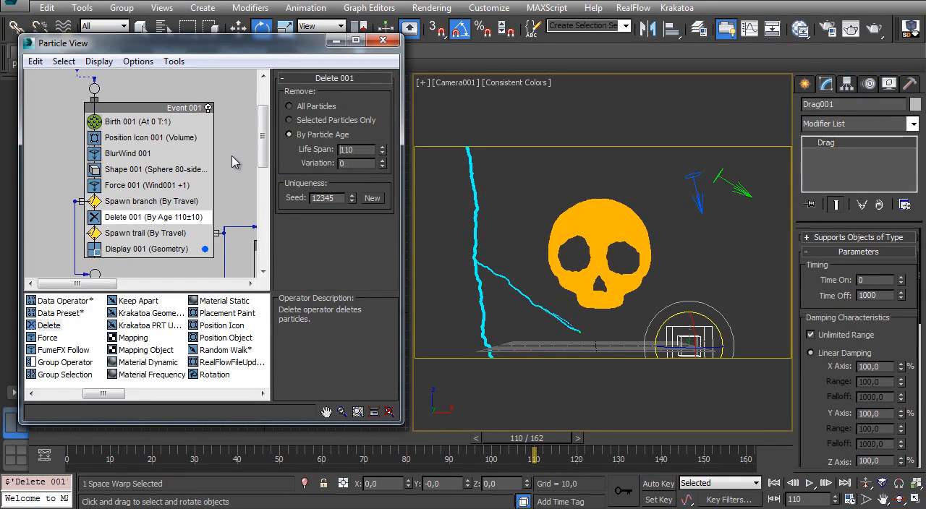
- Preview the animation with Particle View minimized and stop at frame 140 to check the side branches
{"action": "left_click_drag", "start_coordinate": [72, 440], "coordinate": [686, 438]}
{"action": "left_click", "coordinate": [337, 39]}
{"action": "key", "text": "e"}
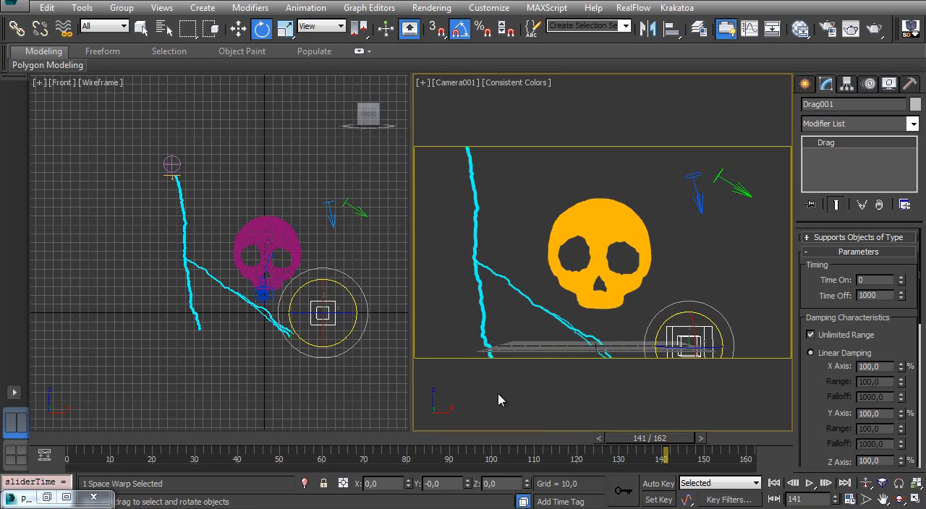
{"action": "left_click", "coordinate": [597, 439]}
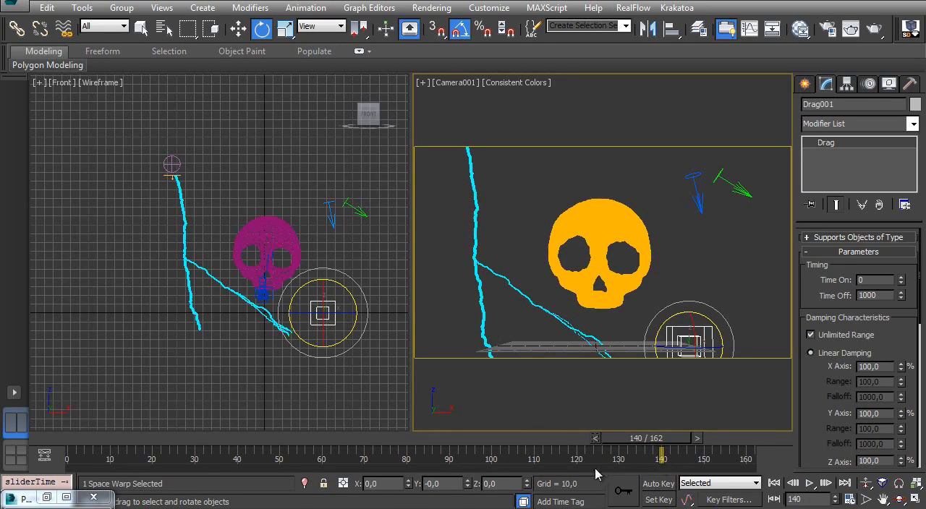
- Copy the Delete 001 operator into Event 003 between Spawn branch001 and Spawn trail001
{"action": "key", "text": "6"}
{"action": "scroll", "coordinate": [136, 114], "scroll_direction": "down", "scroll_amount": 5}
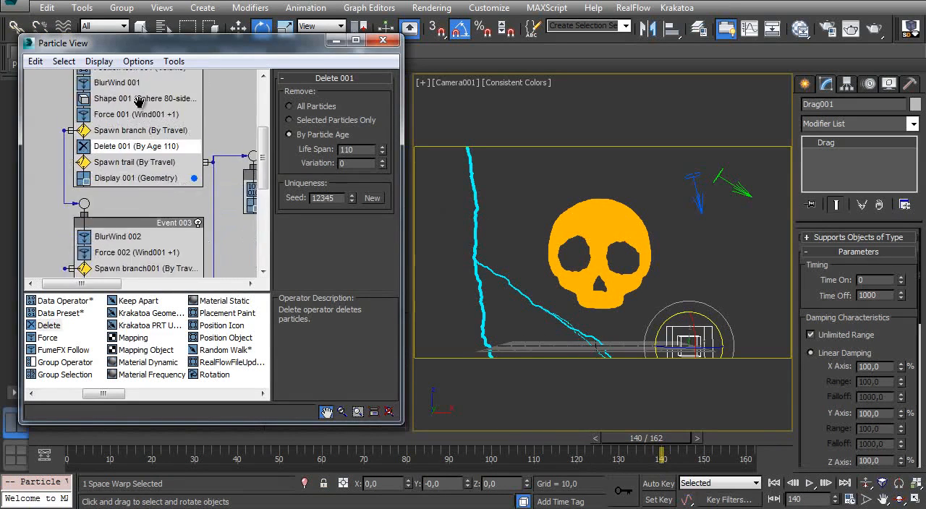
{"action": "left_click_drag", "start_coordinate": [136, 114], "coordinate": [125, 242], "text": "shift"}
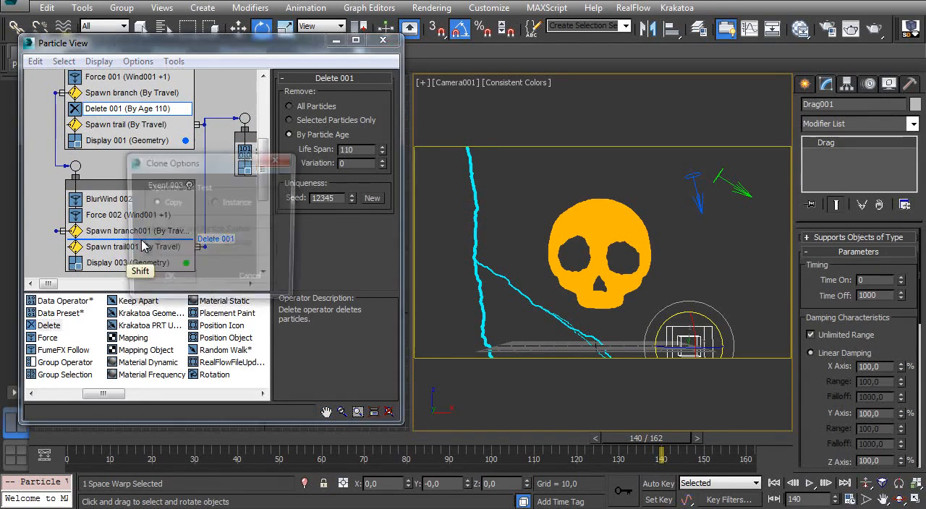
{"action": "left_click", "coordinate": [166, 280]}
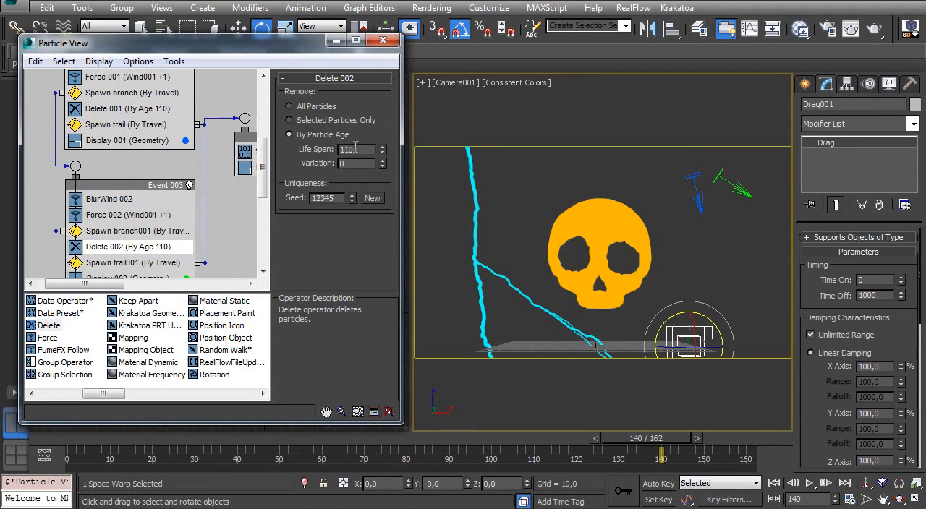
- Check the first branch's growth at frame 64 and set the life span of Delete 002 to 80
{"action": "left_click_drag", "start_coordinate": [283, 48], "coordinate": [765, 48]}
{"action": "left_click_drag", "start_coordinate": [149, 439], "coordinate": [345, 429]}
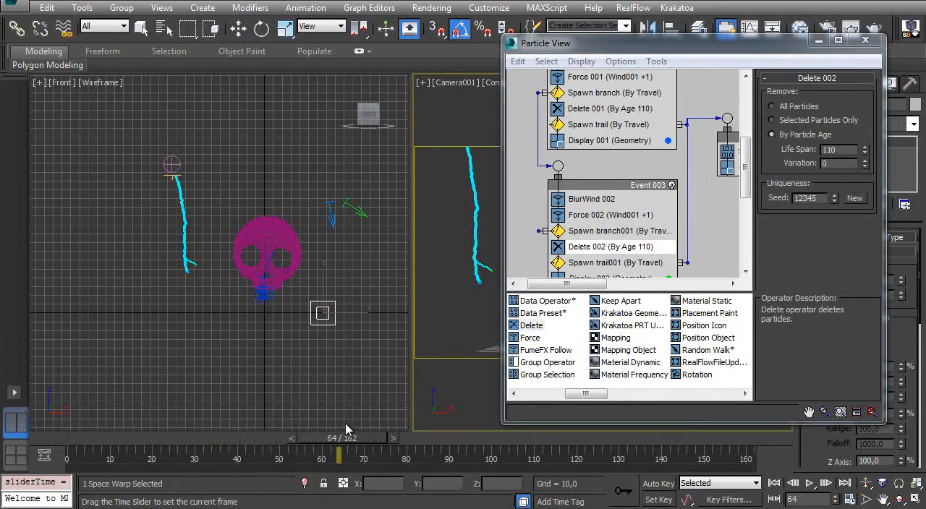
{"action": "key", "text": "e"}
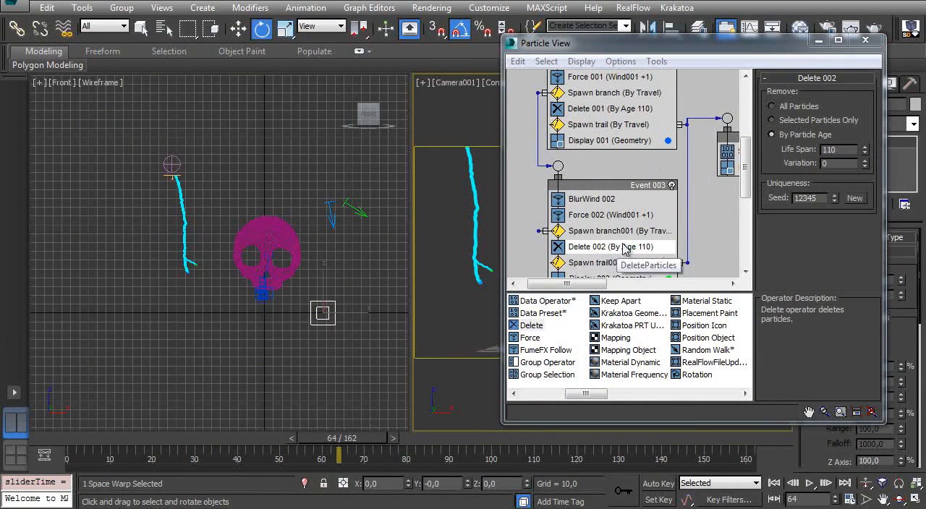
{"action": "left_click_drag", "start_coordinate": [698, 48], "coordinate": [335, 62]}
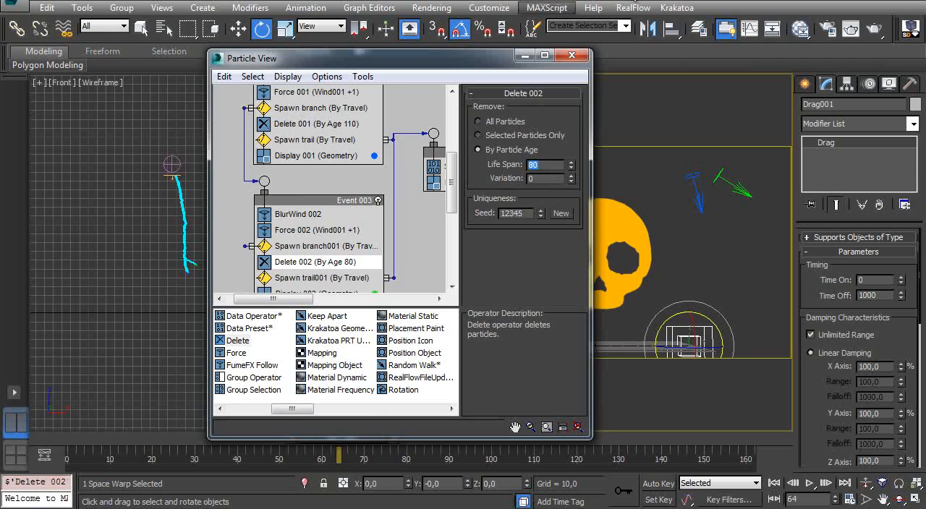
- Minimize Particle View and preview the shortened branch lifetime up to frame 162
{"action": "left_click", "coordinate": [525, 56]}
{"action": "left_click_drag", "start_coordinate": [357, 438], "coordinate": [758, 376]}
{"action": "key", "text": "e"}
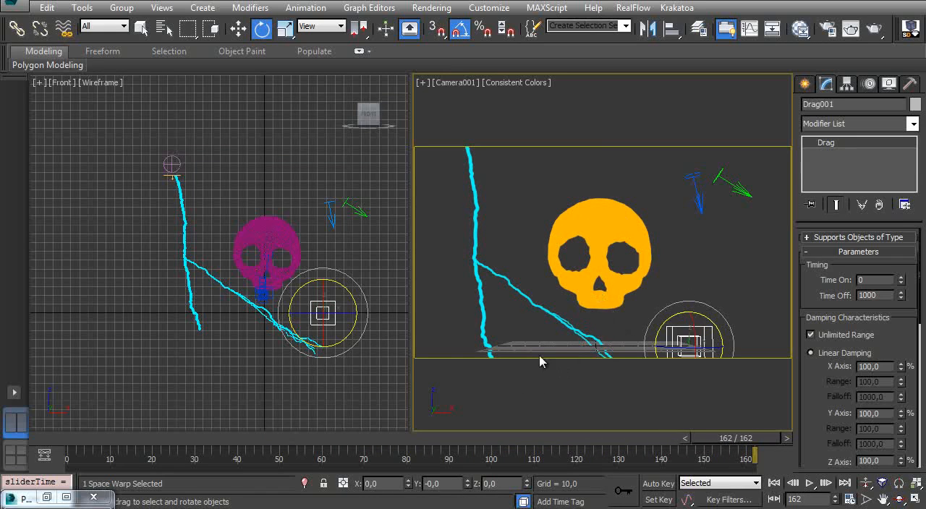
- Turn off Restart Particle Age for the Spawn branch001 test in Event 003
{"action": "key", "text": "6"}
{"action": "middle_click_drag", "start_coordinate": [329, 266], "coordinate": [298, 223]}
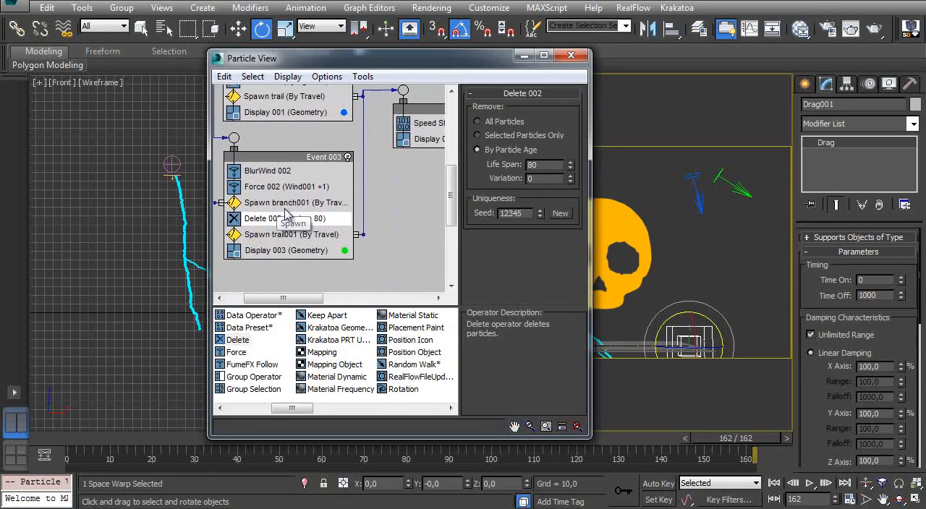
{"action": "left_click", "coordinate": [300, 204]}
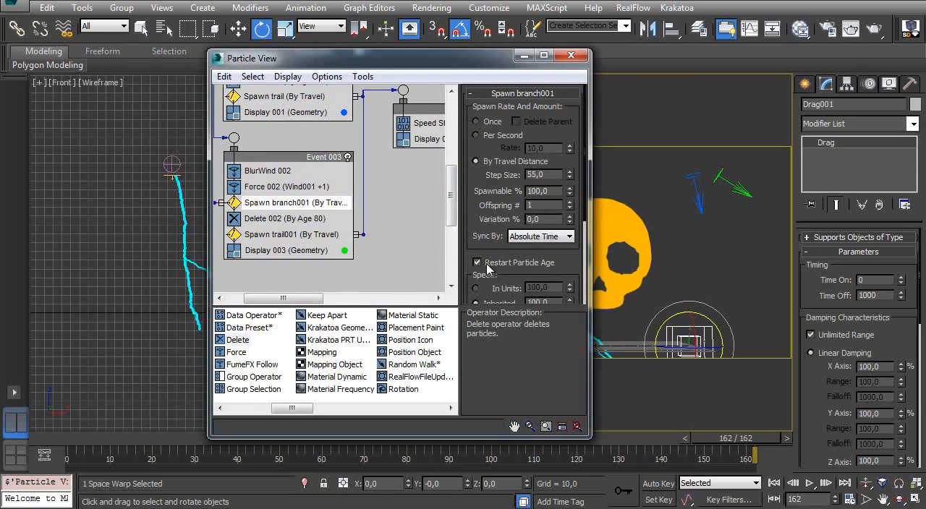
{"action": "middle_click_drag", "start_coordinate": [253, 219], "coordinate": [277, 238]}
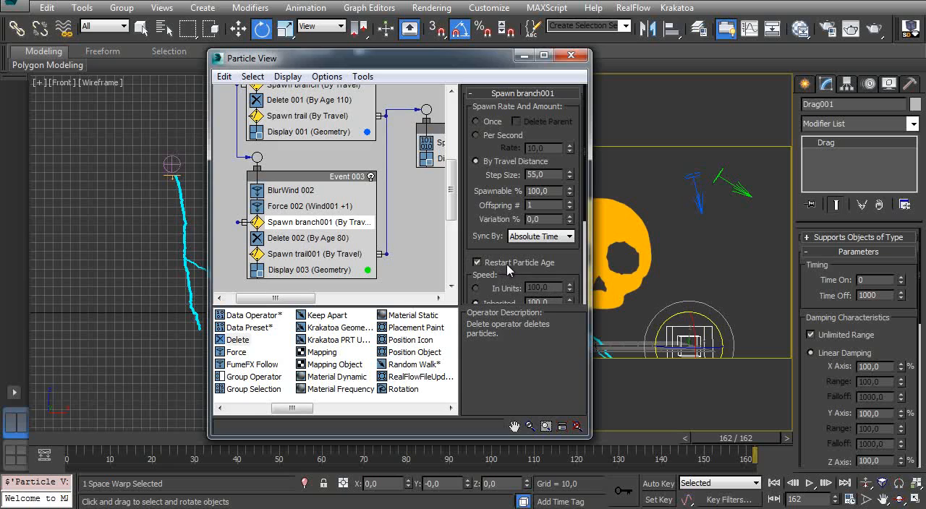
{"action": "left_click", "coordinate": [477, 263]}
- Minimize Particle View and scrub the animation to check how long the side branches keep growing, stopping at frame 103
{"action": "left_click", "coordinate": [525, 55]}
{"action": "left_click_drag", "start_coordinate": [100, 440], "coordinate": [539, 387]}
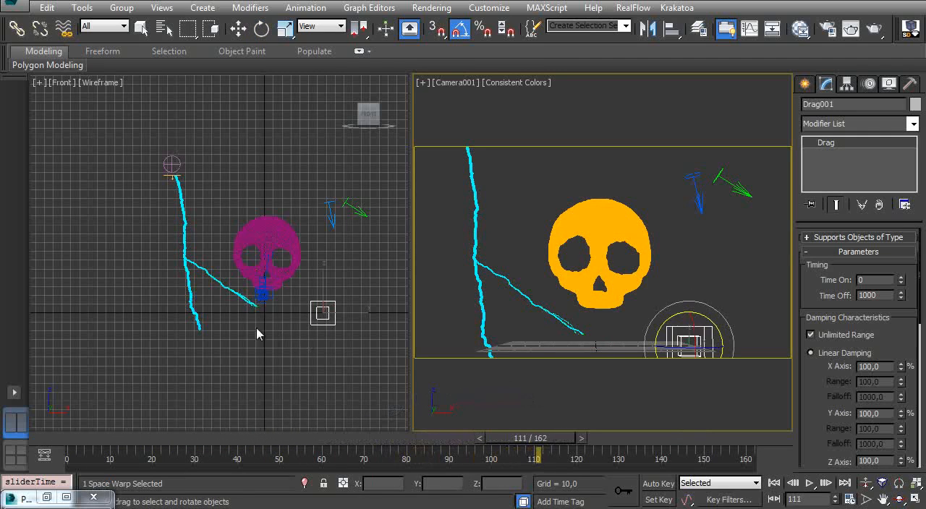
{"action": "key", "text": "e"}
{"action": "key", "text": "q"}
{"action": "left_click_drag", "start_coordinate": [535, 438], "coordinate": [721, 434]}
{"action": "key", "text": "e"}
{"action": "middle_click_drag", "start_coordinate": [291, 304], "coordinate": [261, 288], "text": "ctrl+alt"}
{"action": "left_click_drag", "start_coordinate": [86, 439], "coordinate": [499, 410]}
{"action": "key", "text": "e"}
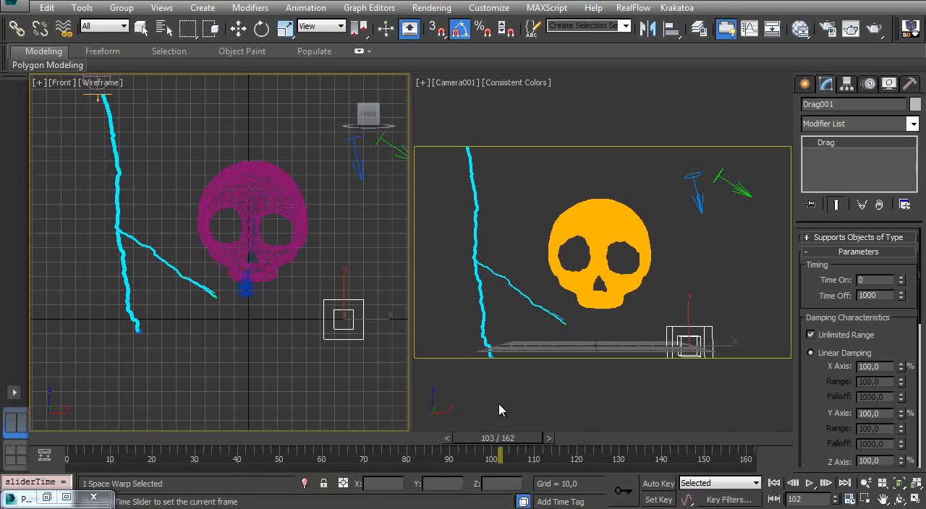
{"action": "key", "text": "e"}
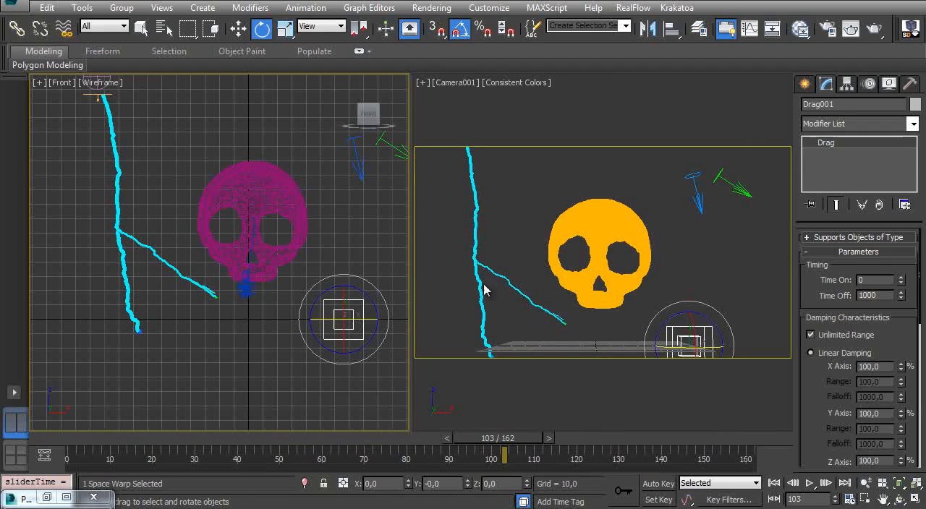
- Return the animation to frame 0 and save the scene
{"action": "left_click_drag", "start_coordinate": [493, 442], "coordinate": [65, 445]}
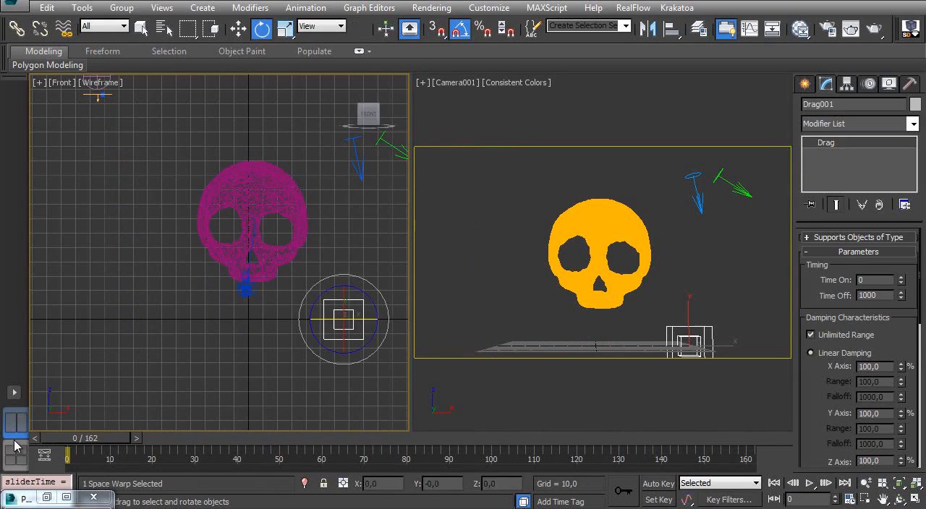
{"action": "key", "text": "ctrl+s"}
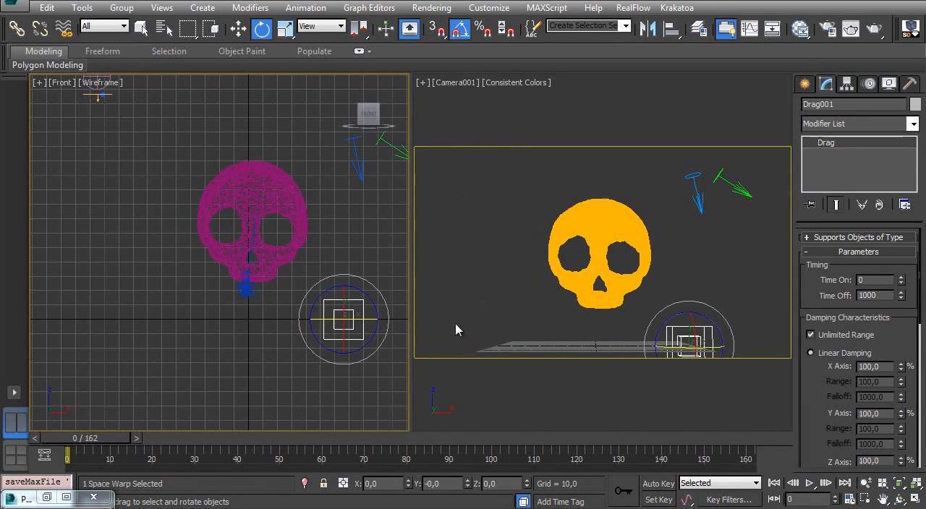
- Reopen Particle View maximized and reposition Event 001 and Event 003 to spread out the event layout
{"action": "key", "text": "6"}
{"action": "scroll", "coordinate": [340, 180], "scroll_direction": "up", "scroll_amount": 5}
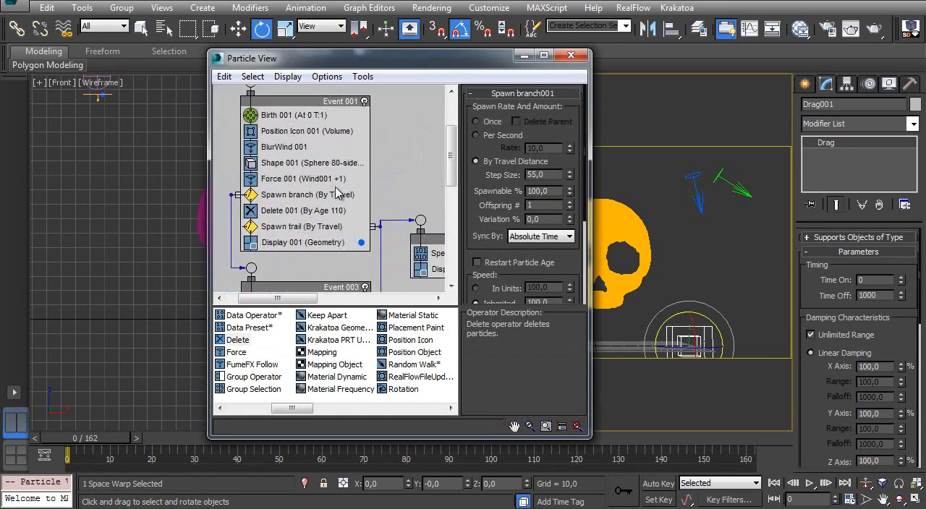
{"action": "middle_click_drag", "start_coordinate": [340, 180], "coordinate": [341, 100]}
{"action": "middle_click_drag", "start_coordinate": [369, 219], "coordinate": [342, 187]}
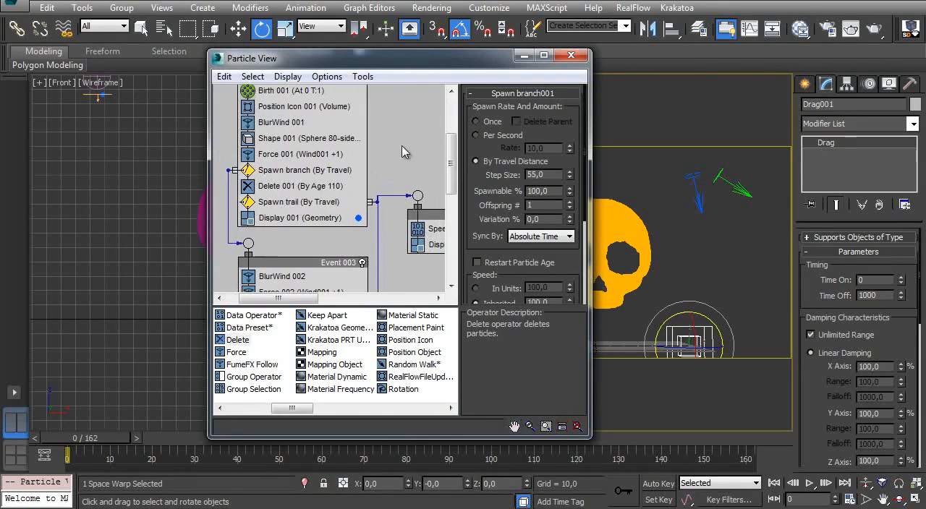
{"action": "left_click", "coordinate": [542, 55]}
{"action": "middle_click_drag", "start_coordinate": [180, 185], "coordinate": [321, 267]}
{"action": "middle_click_drag", "start_coordinate": [261, 176], "coordinate": [260, 143]}
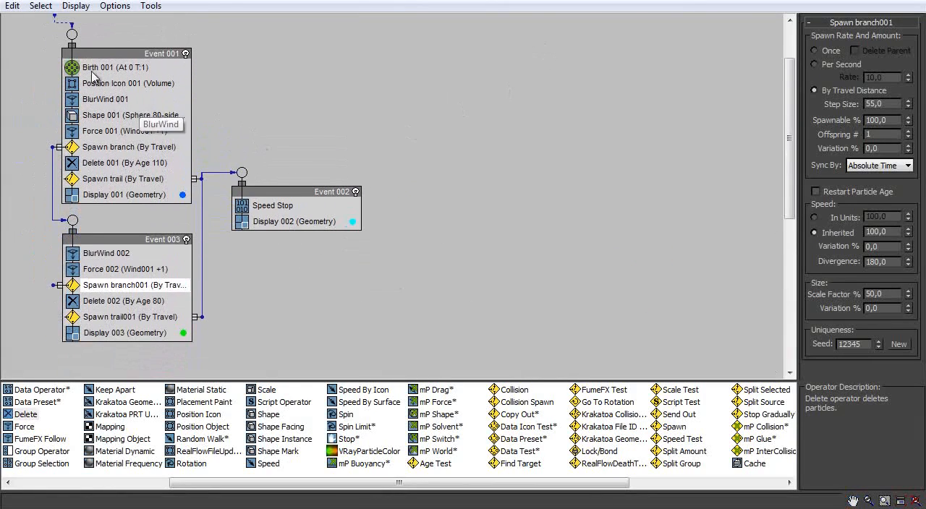
{"action": "left_click_drag", "start_coordinate": [145, 53], "coordinate": [110, 54]}
{"action": "left_click_drag", "start_coordinate": [123, 247], "coordinate": [86, 276]}
- Rename Event 001 as 1st Lightning
{"action": "left_click", "coordinate": [121, 55]}
{"action": "right_click", "coordinate": [123, 55]}
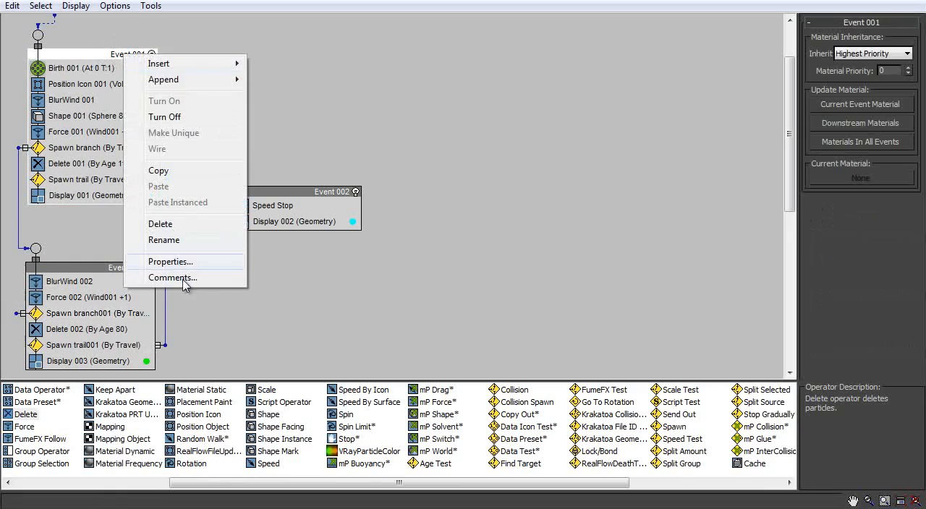
{"action": "left_click", "coordinate": [181, 240]}
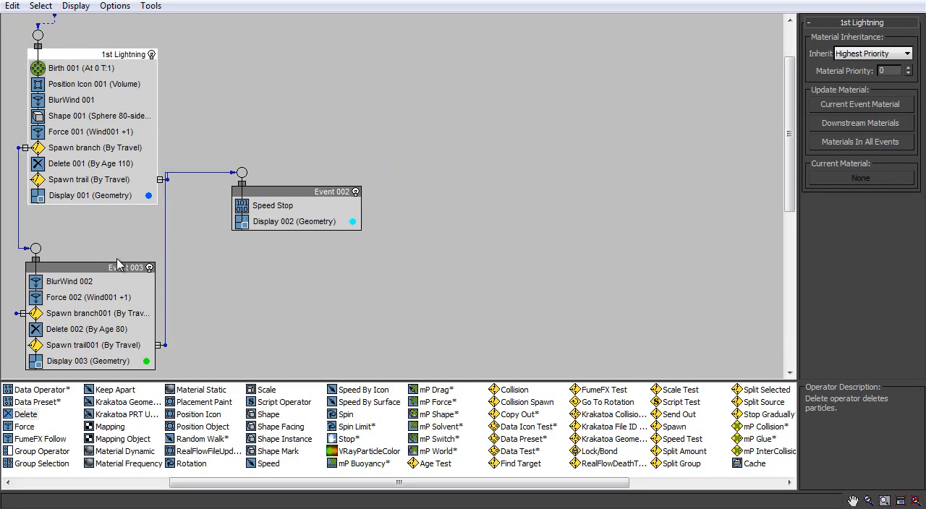
- Rename Event 002 as Trail
{"action": "left_click", "coordinate": [304, 191]}
{"action": "right_click", "coordinate": [317, 193]}
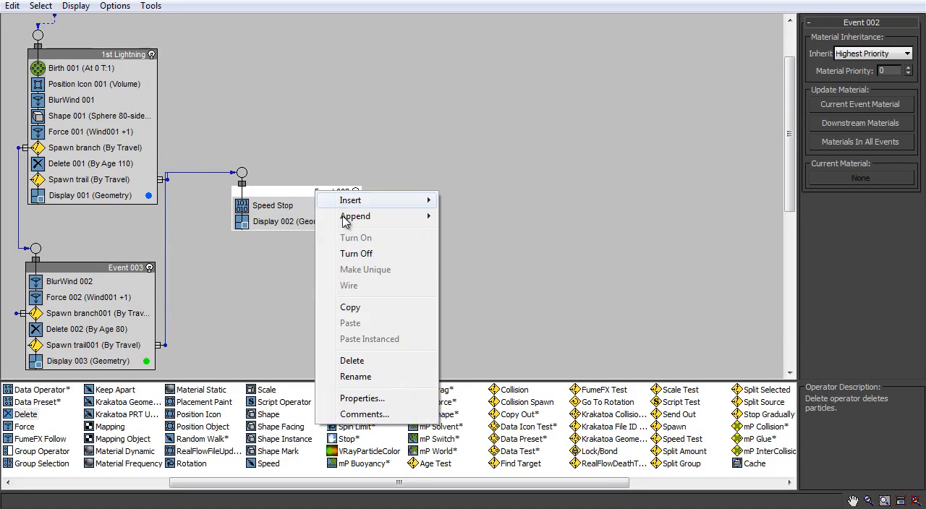
{"action": "left_click", "coordinate": [355, 377]}
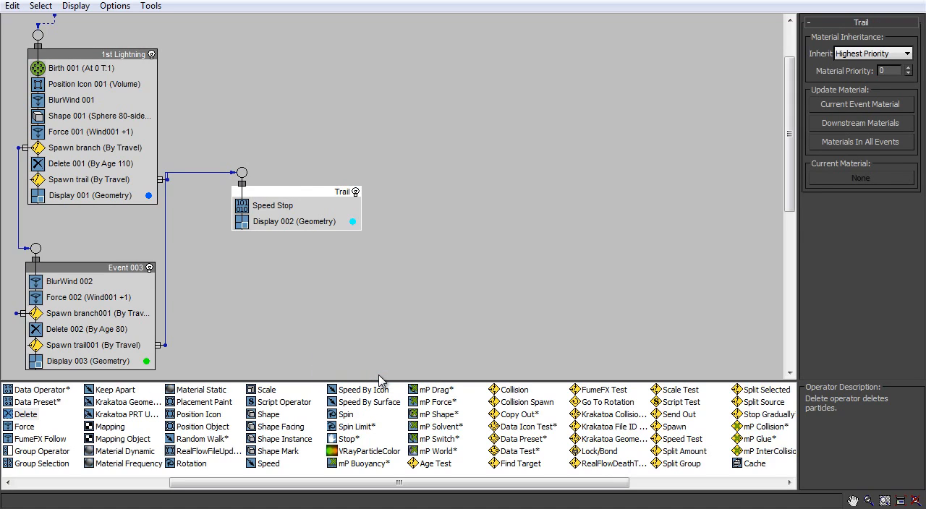
- Reposition the Trail event, restore Particle View to a window beside the camera viewport, and scrub to frame 117
{"action": "left_click_drag", "start_coordinate": [288, 200], "coordinate": [309, 227]}
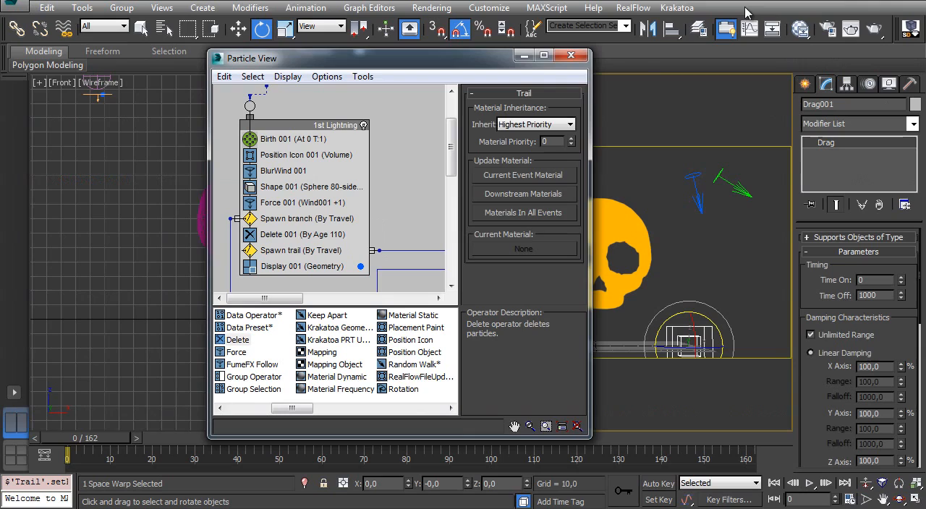
{"action": "left_click_drag", "start_coordinate": [470, 71], "coordinate": [284, 55]}
{"action": "middle_click_drag", "start_coordinate": [162, 191], "coordinate": [169, 172]}
{"action": "left_click_drag", "start_coordinate": [119, 439], "coordinate": [550, 439]}
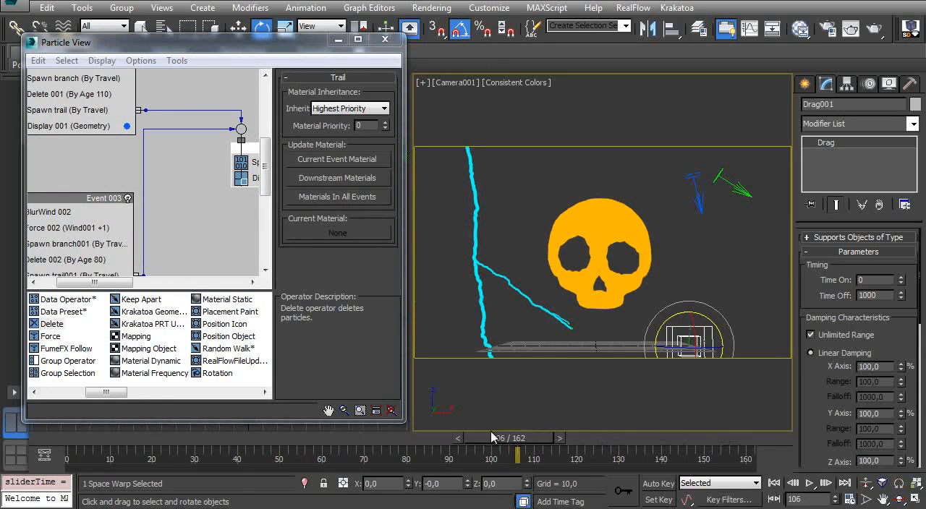
{"action": "left_click_drag", "start_coordinate": [491, 438], "coordinate": [536, 438]}
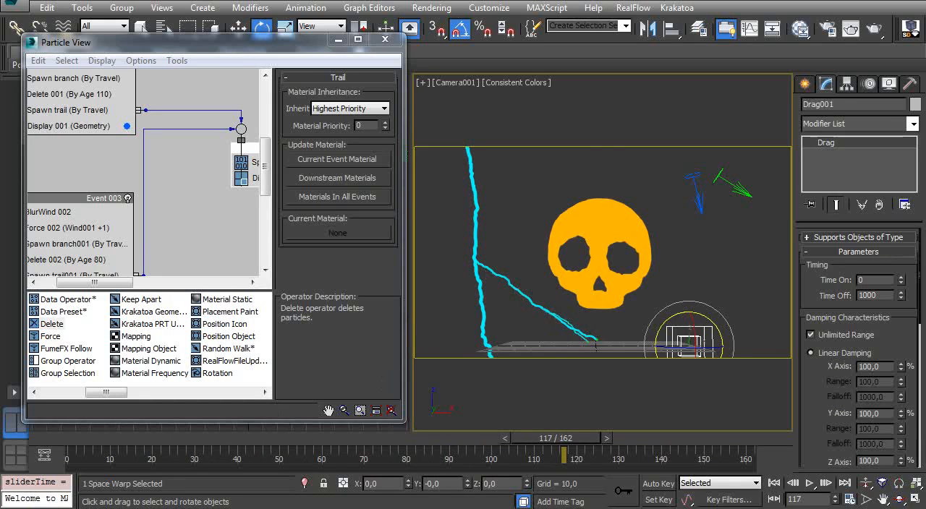
- Switch to the browser and replay the Vimeo lightning reference video to study how the branches fade
{"action": "key", "text": "alt+Tab"}
{"action": "left_click", "coordinate": [217, 374]}
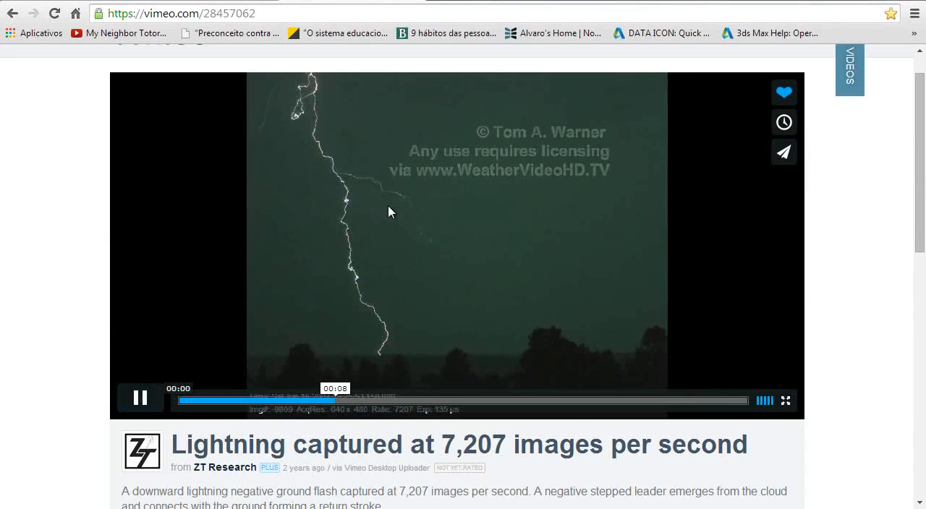
{"action": "left_click", "coordinate": [231, 408]}
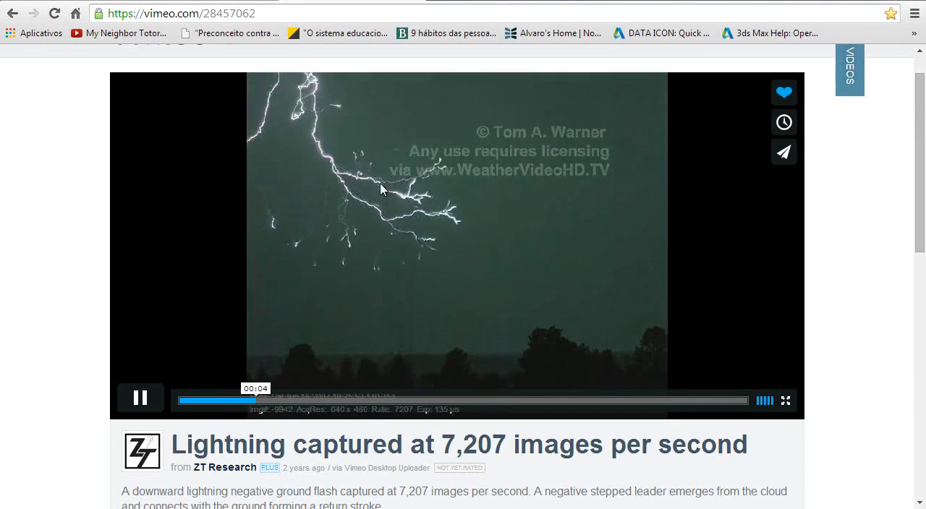
{"action": "left_click", "coordinate": [140, 398]}
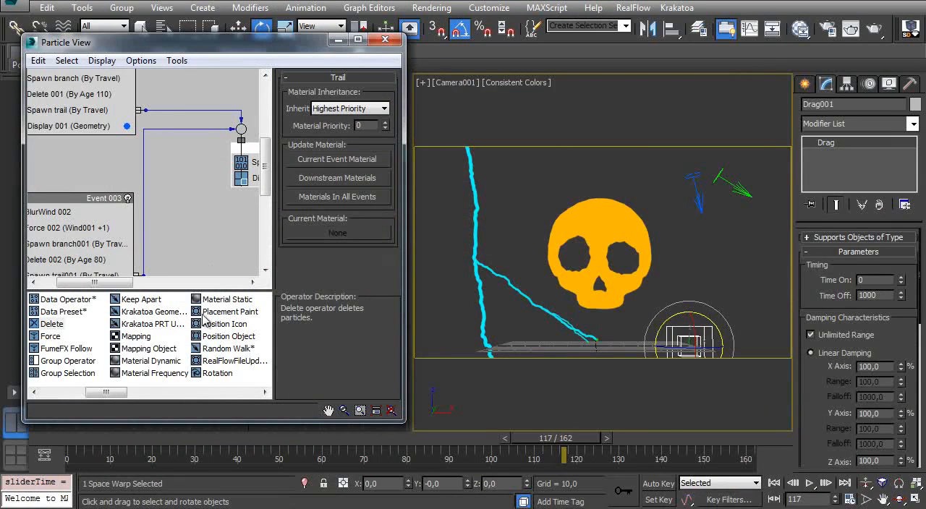
- Add a Scale operator to the Trail event between Speed Stop and Display 002
{"action": "middle_click_drag", "start_coordinate": [163, 166], "coordinate": [138, 146]}
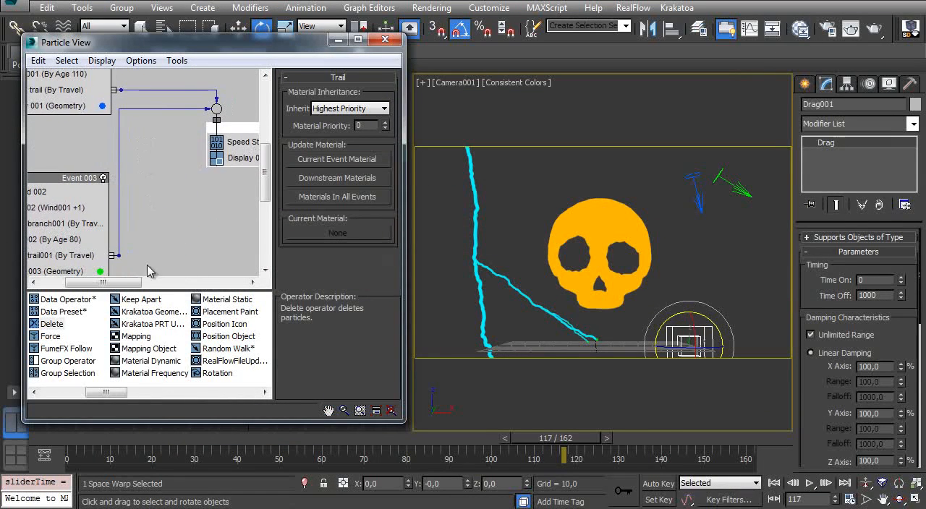
{"action": "left_click_drag", "start_coordinate": [105, 398], "coordinate": [133, 394]}
{"action": "left_click_drag", "start_coordinate": [130, 299], "coordinate": [217, 157]}
{"action": "middle_click_drag", "start_coordinate": [200, 185], "coordinate": [186, 207]}
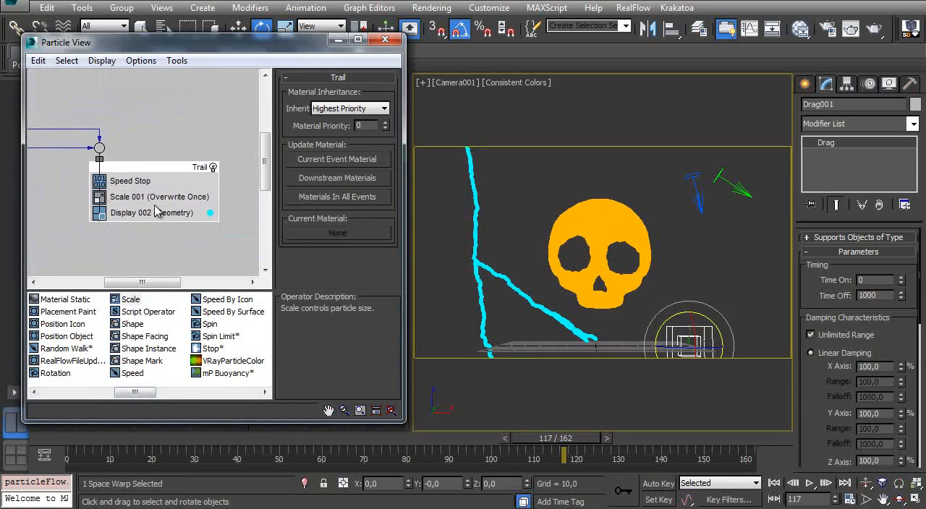
- Set Scale 001 to Relative Successive with a scale factor of 99% on all axes
{"action": "left_click", "coordinate": [163, 196]}
{"action": "left_click", "coordinate": [352, 96]}
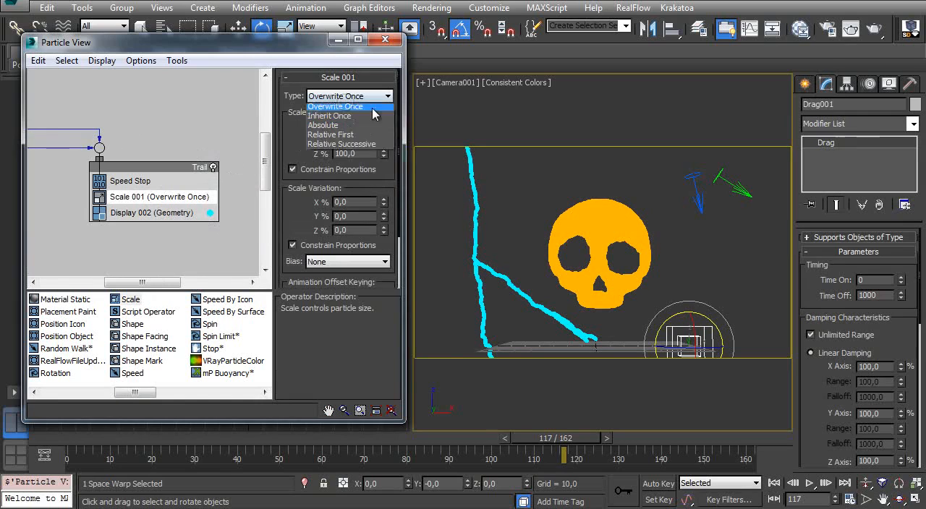
{"action": "left_click", "coordinate": [343, 147]}
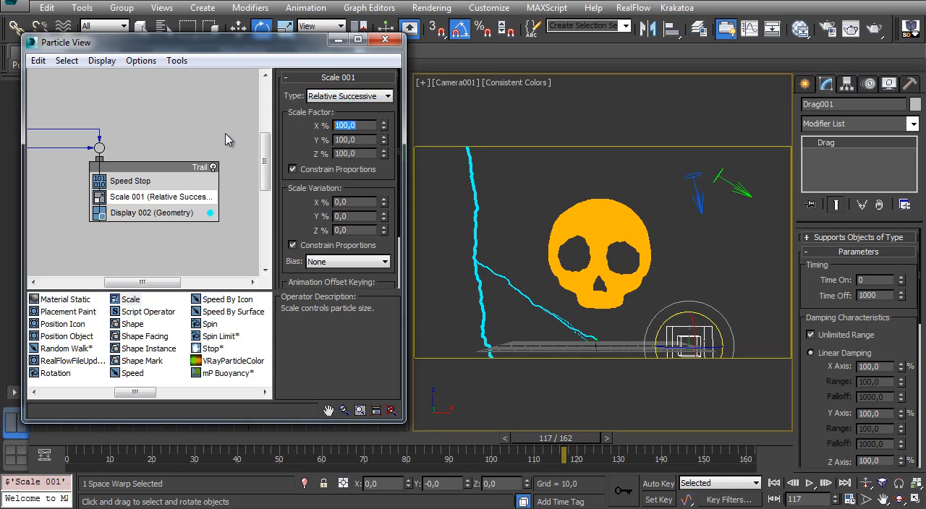
{"action": "key", "text": "Return"}
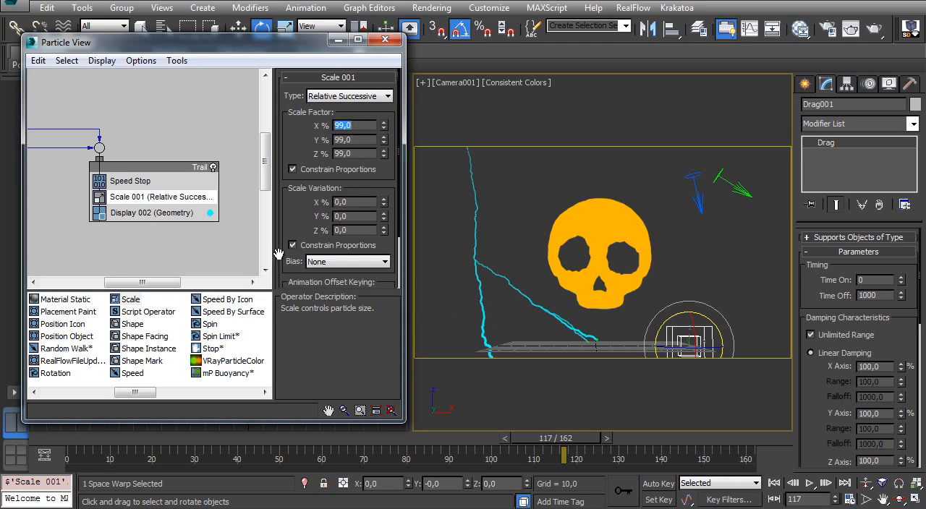
- Scrub through to frame 162 to check the trail shrinking, and rewind to frame 0
{"action": "left_click_drag", "start_coordinate": [83, 441], "coordinate": [377, 438]}
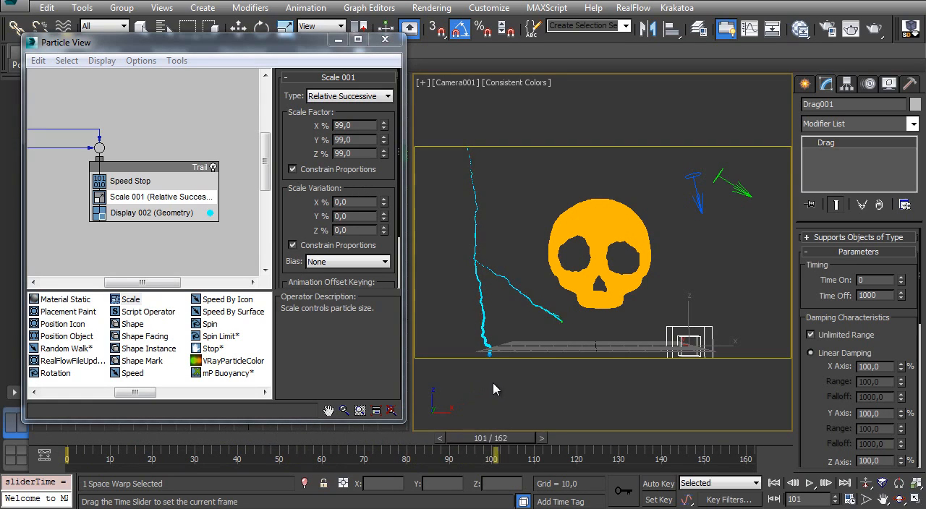
{"action": "key", "text": "e"}
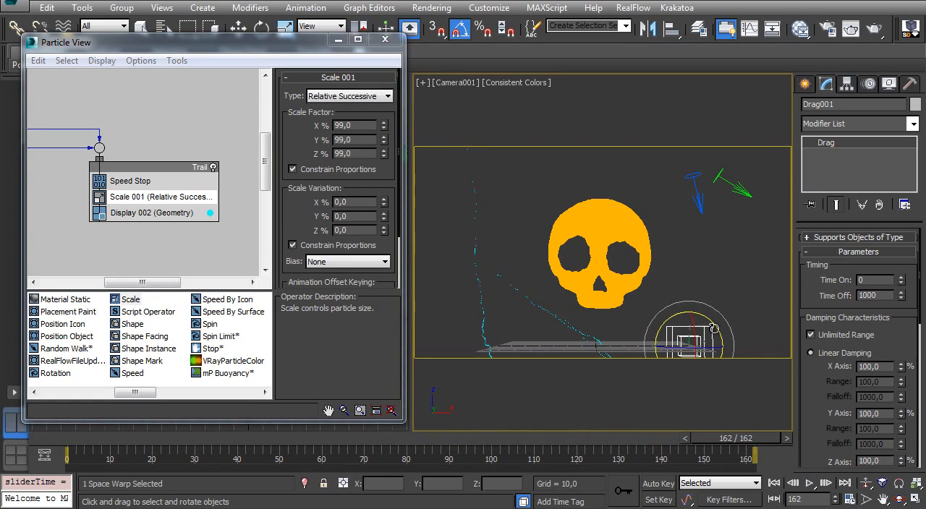
{"action": "left_click_drag", "start_coordinate": [102, 440], "coordinate": [44, 439]}
- Set the Scale 001 factor to 99.9% and scrub to frame 160 to check the trail
{"action": "double_click", "coordinate": [359, 125]}
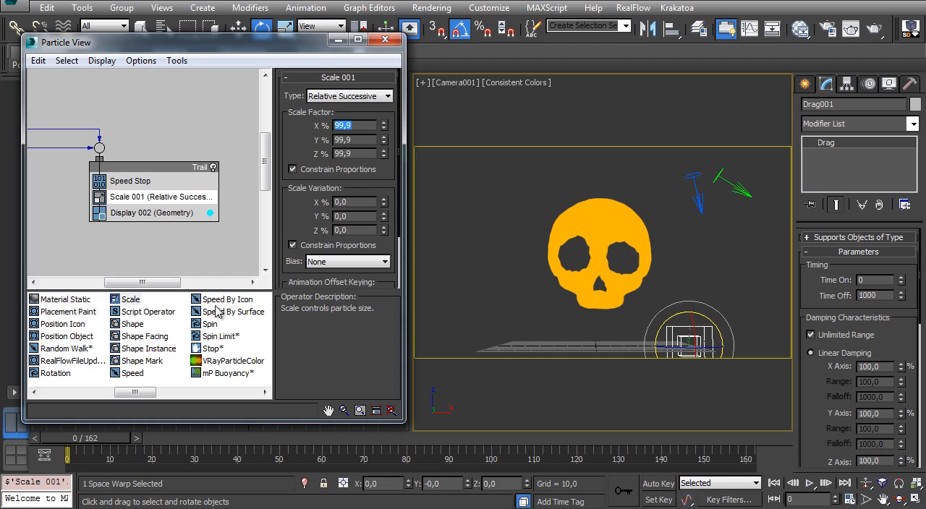
{"action": "left_click_drag", "start_coordinate": [91, 443], "coordinate": [702, 345]}
{"action": "key", "text": "e"}
- Clone the Trail event as an independent copy placed below the original
{"action": "middle_click_drag", "start_coordinate": [125, 152], "coordinate": [136, 113]}
{"action": "left_click", "coordinate": [149, 125]}
{"action": "mouse_move", "coordinate": [166, 132]}
{"action": "left_mouse_down", "text": "shift"}
{"action": "mouse_move", "coordinate": [170, 211]}
{"action": "mouse_move", "coordinate": [159, 223]}
{"action": "left_mouse_up", "text": "shift"}
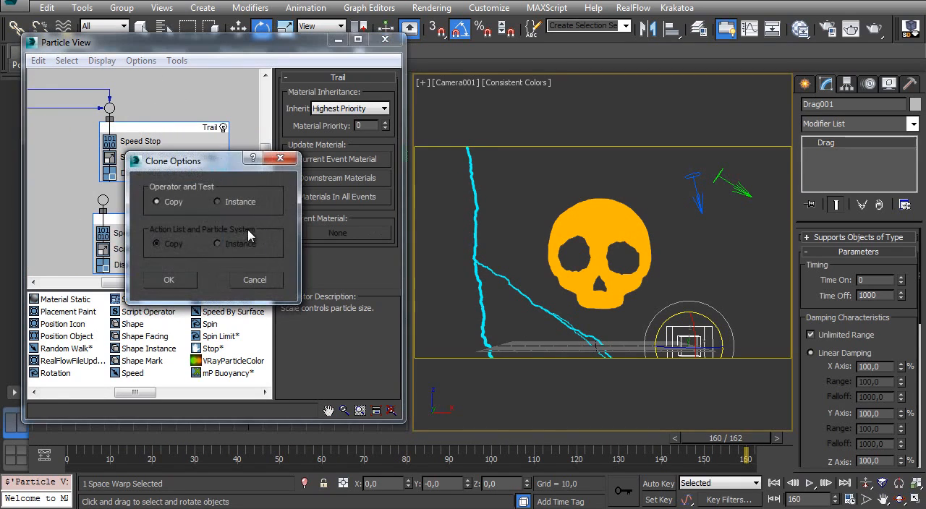
{"action": "left_click", "coordinate": [168, 280]}
- Rename the copied trail event as Trail 2
{"action": "right_click", "coordinate": [192, 193]}
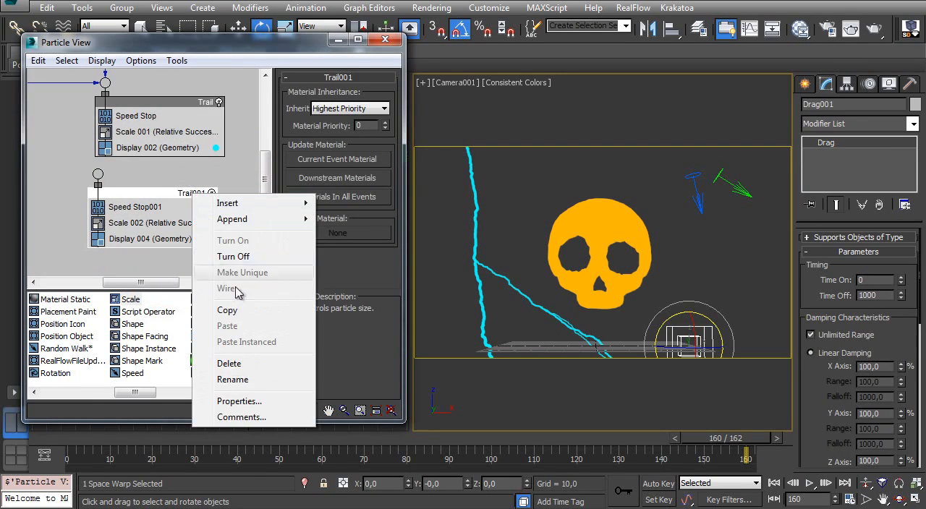
{"action": "left_click", "coordinate": [233, 379]}
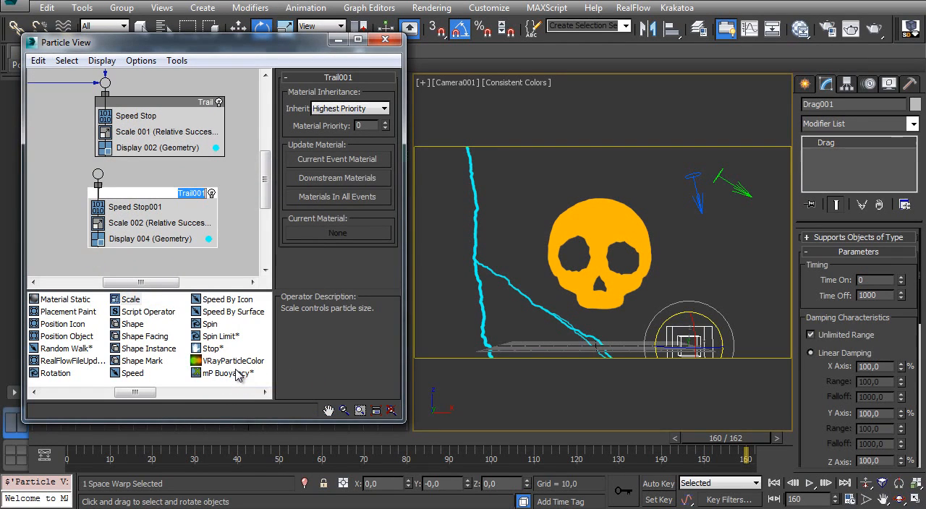
{"action": "type", "text": "2"}
{"action": "key", "text": "Return"}
- Rewire the Spawn trail001 output of Event 003 from the Trail event to Trail 2
{"action": "middle_click_drag", "start_coordinate": [131, 147], "coordinate": [117, 163]}
{"action": "middle_click_drag", "start_coordinate": [178, 135], "coordinate": [149, 112]}
{"action": "middle_click_drag", "start_coordinate": [105, 184], "coordinate": [124, 232]}
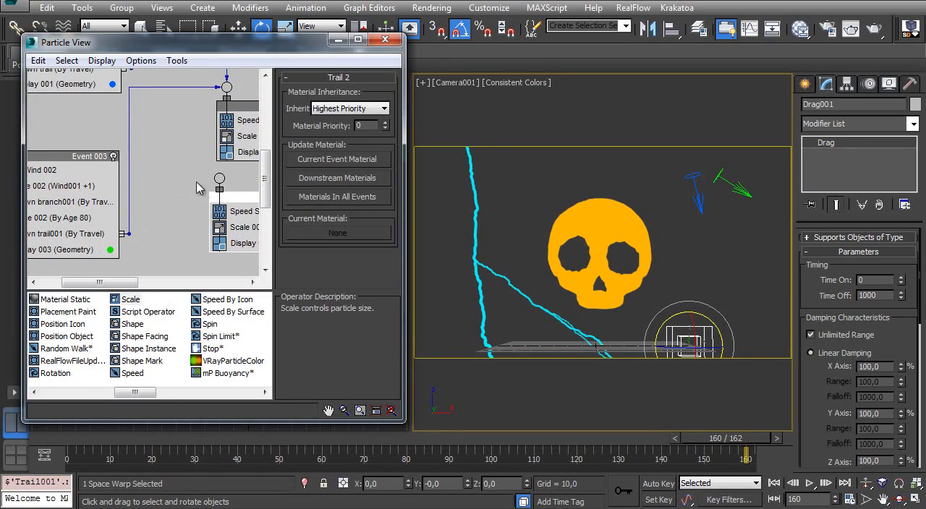
{"action": "left_click_drag", "start_coordinate": [216, 173], "coordinate": [219, 181]}
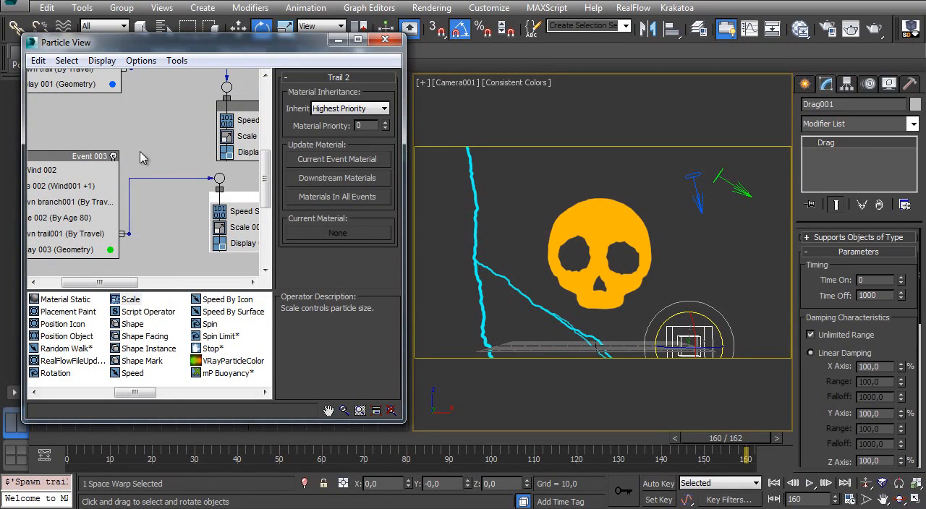
- Set the Scale 002 factor in the Trail 2 event to 99% and scrub to frame 162 to check the branch trail
{"action": "middle_click_drag", "start_coordinate": [99, 158], "coordinate": [26, 164]}
{"action": "left_click", "coordinate": [200, 233]}
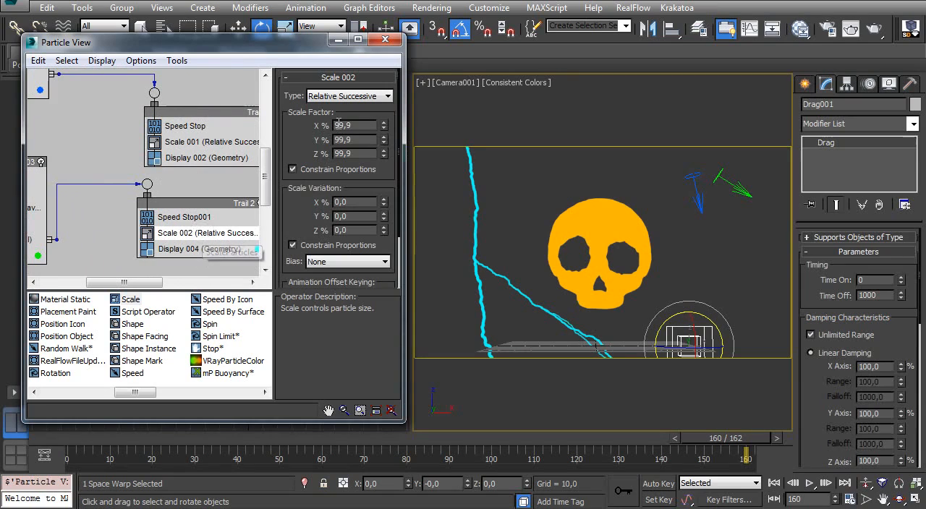
{"action": "type", "text": "99"}
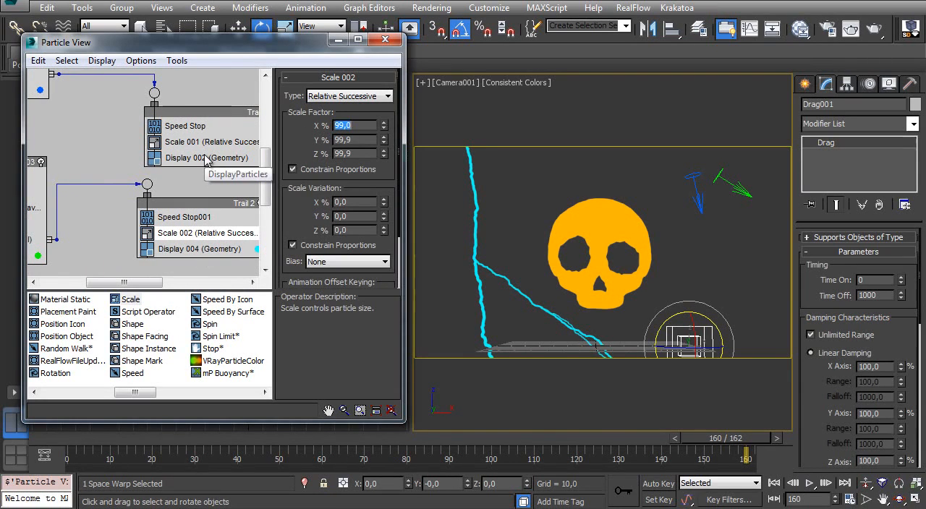
{"action": "left_click", "coordinate": [337, 39]}
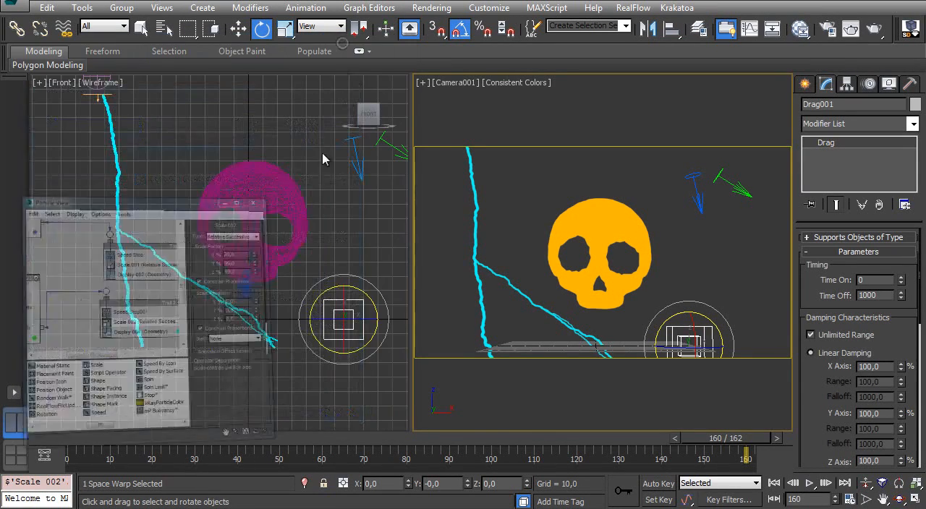
{"action": "left_click_drag", "start_coordinate": [118, 438], "coordinate": [769, 343]}
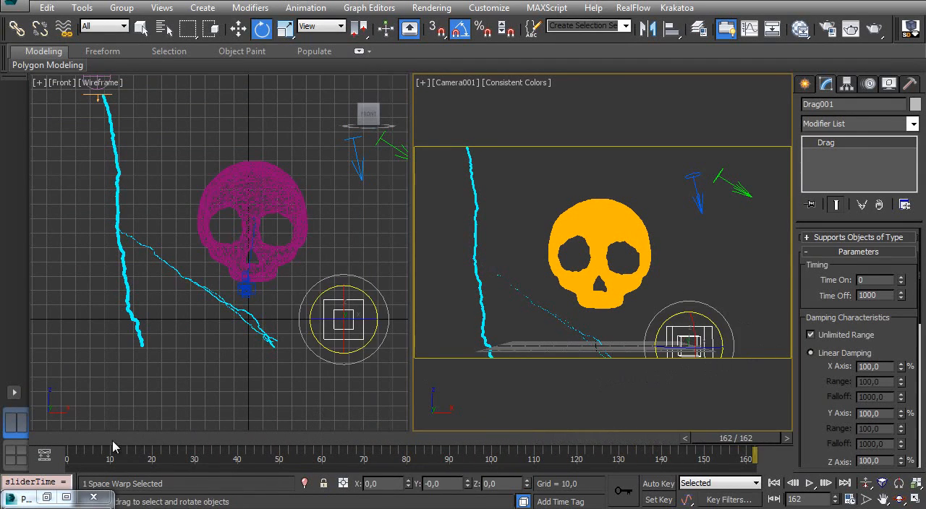
- Save the scene at frame 0 and inspect the thin branch trail closely at frame 127
{"action": "left_click_drag", "start_coordinate": [99, 440], "coordinate": [21, 447]}
{"action": "key", "text": "ctrl+s"}
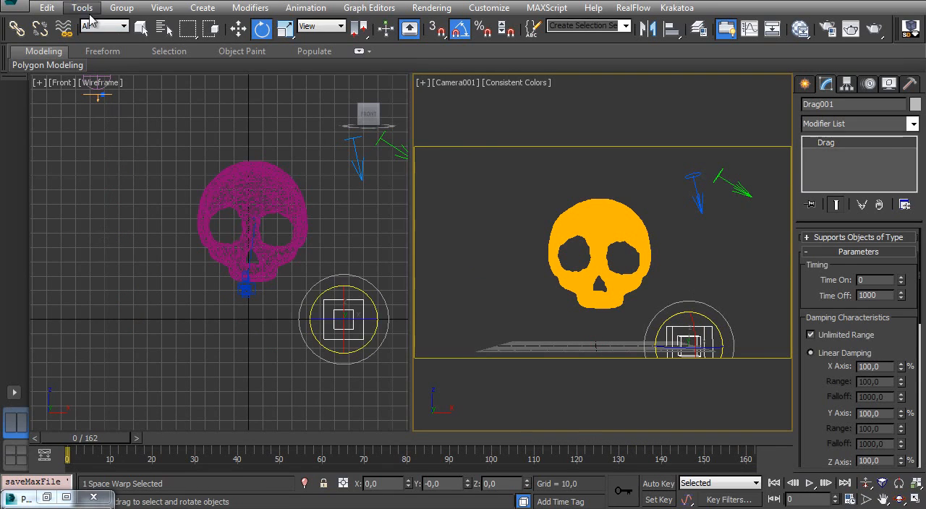
{"action": "left_click_drag", "start_coordinate": [87, 440], "coordinate": [597, 363]}
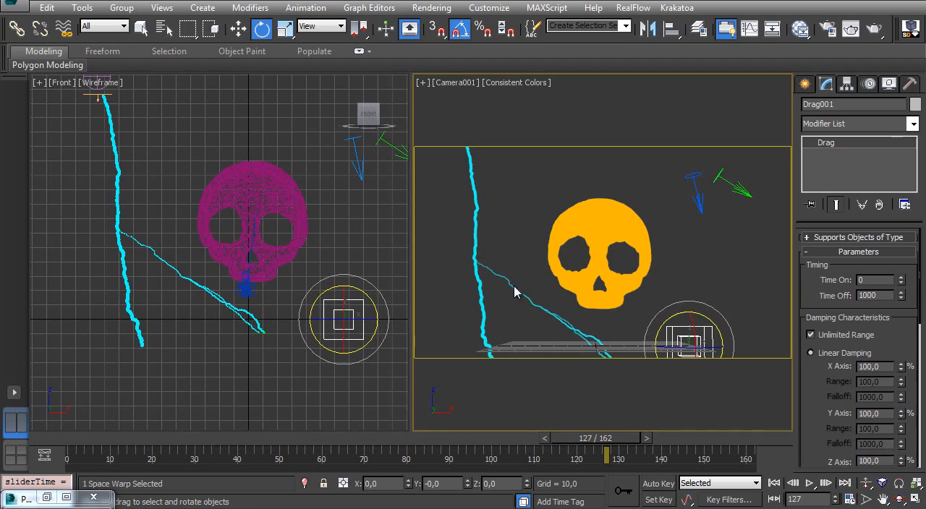
{"action": "middle_click_drag", "start_coordinate": [173, 261], "coordinate": [171, 141], "text": "ctrl+alt"}
{"action": "middle_click_drag", "start_coordinate": [112, 204], "coordinate": [194, 168]}
{"action": "middle_click_drag", "start_coordinate": [209, 281], "coordinate": [209, 345], "text": "ctrl+alt"}
{"action": "middle_click_drag", "start_coordinate": [211, 338], "coordinate": [211, 282]}
- Set the travel distance step size of Spawn trail001 in Event 003 to 0.25
{"action": "key", "text": "6"}
{"action": "middle_click_drag", "start_coordinate": [137, 228], "coordinate": [236, 221]}
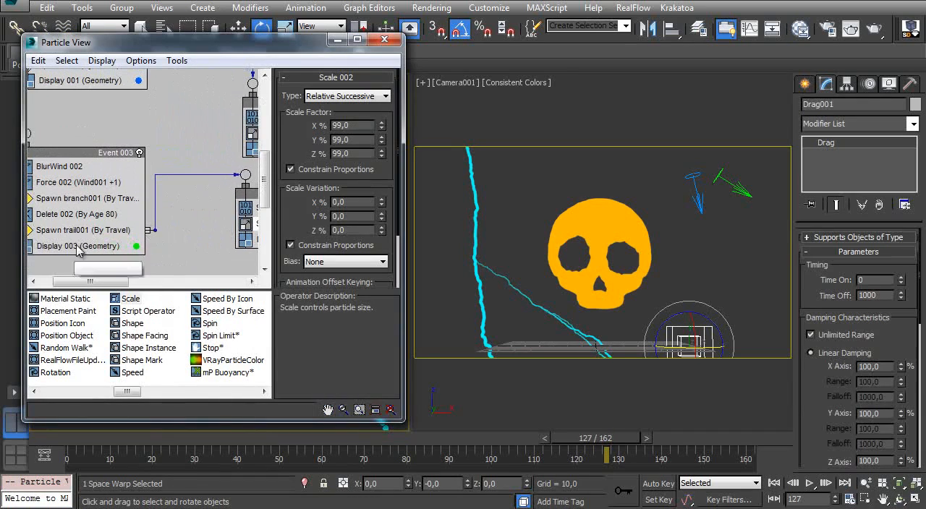
{"action": "left_click", "coordinate": [77, 231]}
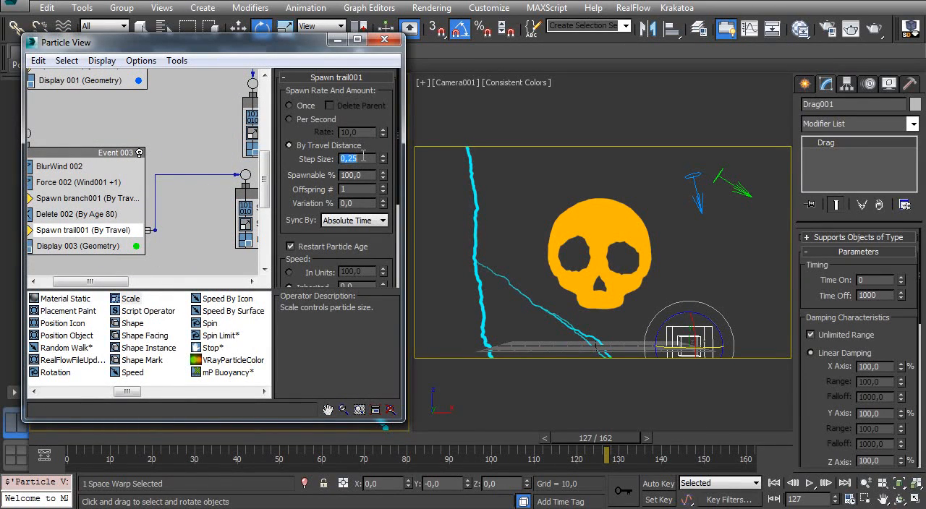
{"action": "left_click", "coordinate": [337, 40]}
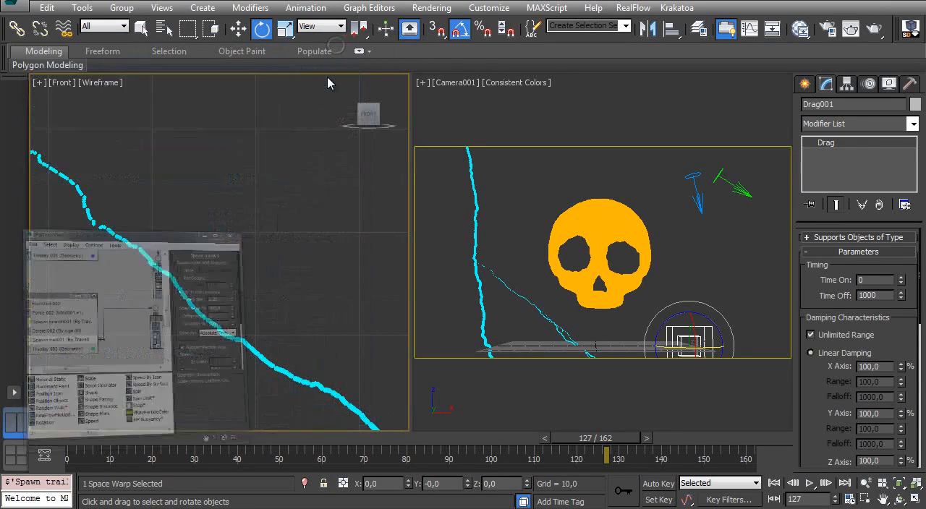
- Scrub to frame 162 to check the branch trail, return to frame 0 and save the scene
{"action": "mouse_move", "coordinate": [178, 244]}
{"action": "middle_mouse_down", "text": "ctrl+alt"}
{"action": "mouse_move", "coordinate": [191, 240]}
{"action": "mouse_move", "coordinate": [188, 250]}
{"action": "middle_mouse_up", "text": "ctrl+alt"}
{"action": "left_click_drag", "start_coordinate": [85, 440], "coordinate": [780, 393]}
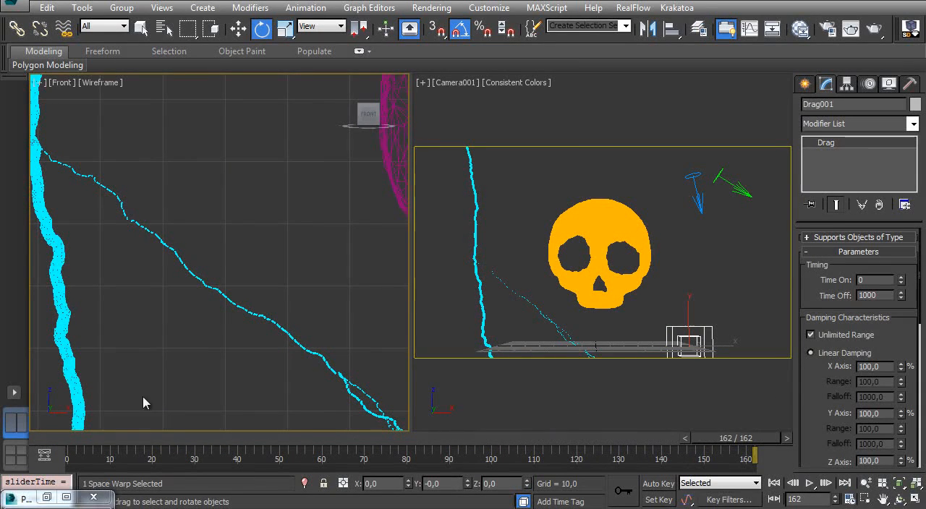
{"action": "left_click_drag", "start_coordinate": [116, 438], "coordinate": [2, 438]}
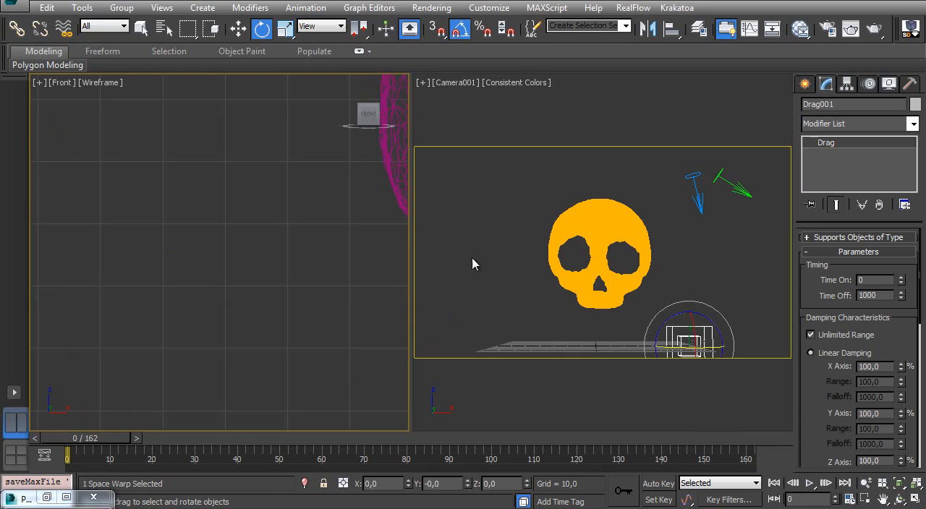
- Maximize Particle View and clone the 1st Lightning event as an independent copy beside the original
{"action": "key", "text": "6"}
{"action": "middle_click_drag", "start_coordinate": [145, 139], "coordinate": [186, 202]}
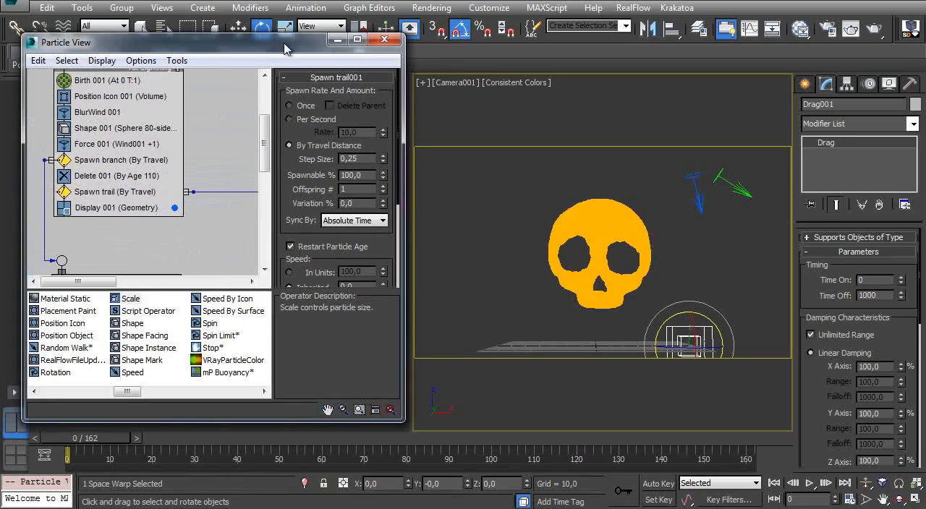
{"action": "double_click", "coordinate": [285, 44]}
{"action": "middle_click_drag", "start_coordinate": [352, 223], "coordinate": [350, 283]}
{"action": "middle_click_drag", "start_coordinate": [250, 194], "coordinate": [234, 320], "text": "ctrl+alt"}
{"action": "left_click", "coordinate": [897, 501]}
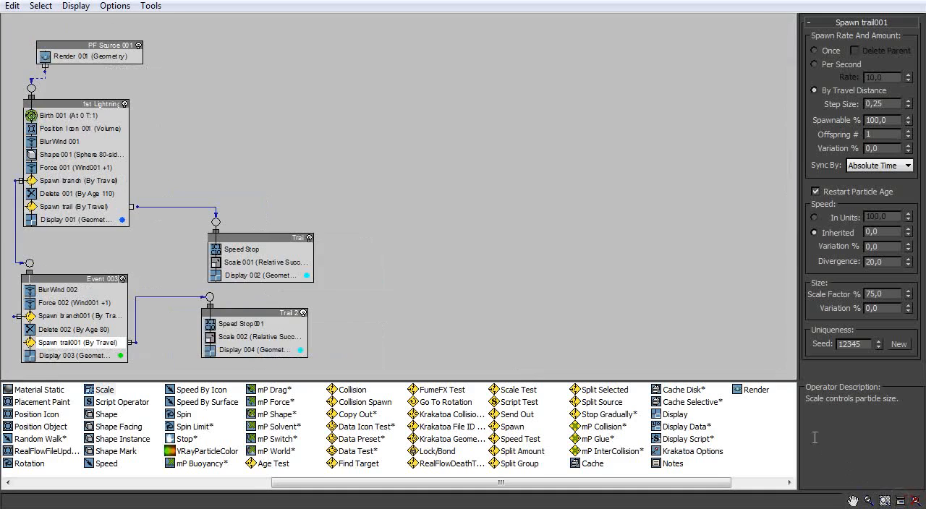
{"action": "left_click", "coordinate": [916, 503]}
{"action": "middle_click_drag", "start_coordinate": [309, 176], "coordinate": [395, 190]}
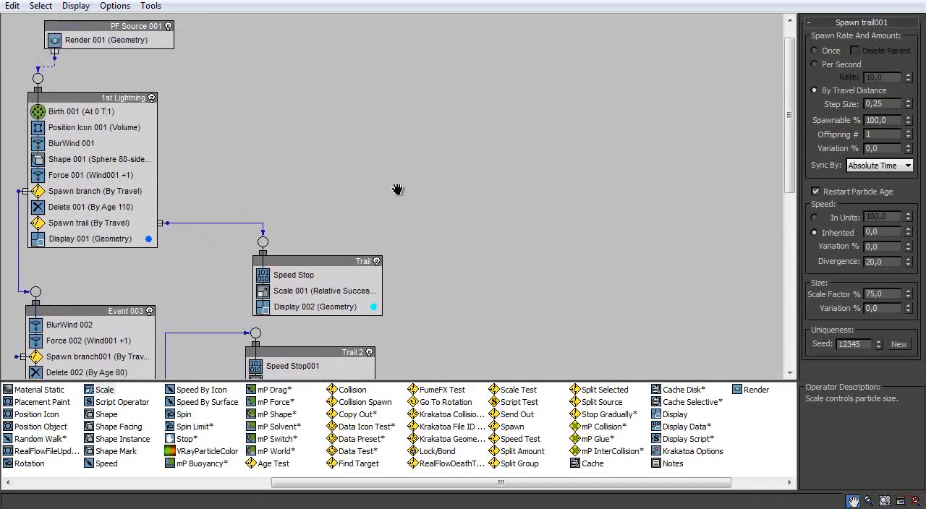
{"action": "left_click", "coordinate": [88, 101]}
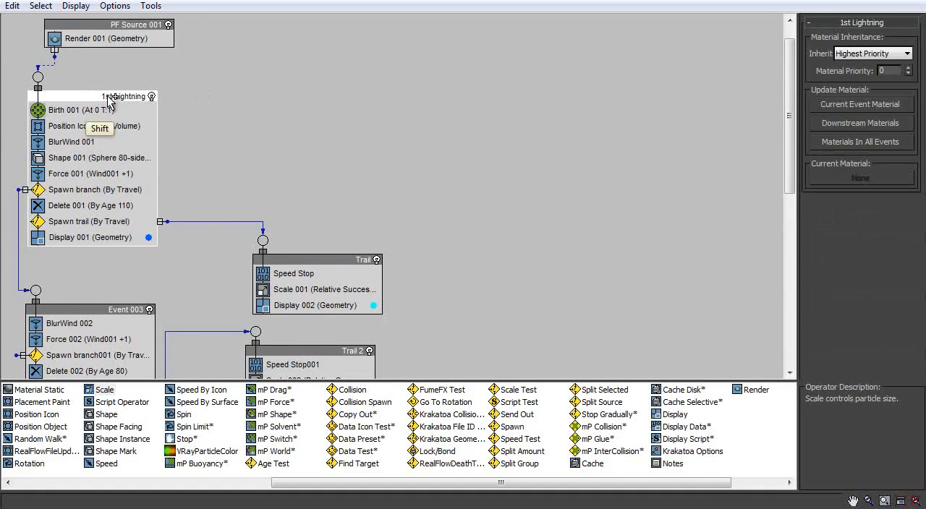
{"action": "left_click_drag", "start_coordinate": [112, 100], "coordinate": [303, 79], "text": "shift"}
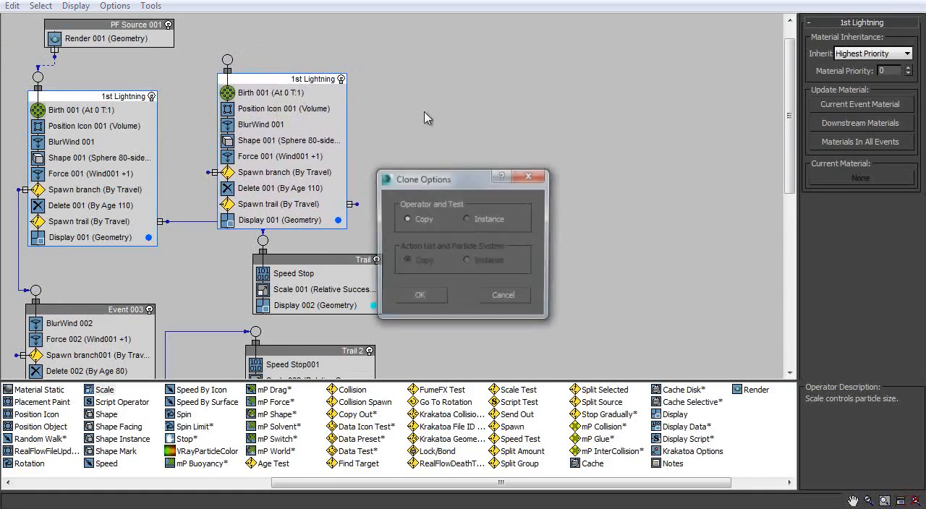
{"action": "left_click", "coordinate": [422, 298]}
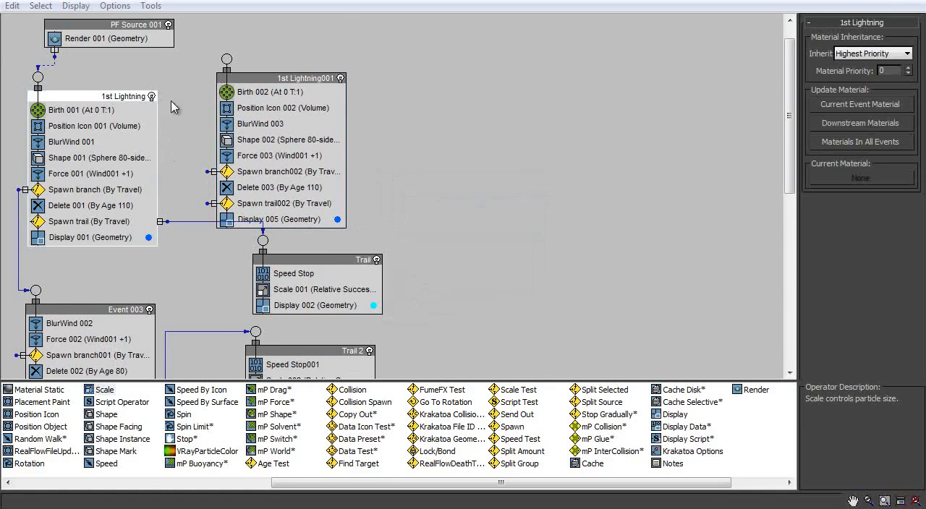
- Rearrange the event graph with Trail below 1st Lightning, Event 003 lower down and Trail 2 far to its right
{"action": "scroll", "coordinate": [170, 107], "scroll_direction": "down", "scroll_amount": 3}
{"action": "left_click_drag", "start_coordinate": [312, 204], "coordinate": [234, 204]}
{"action": "left_click_drag", "start_coordinate": [304, 302], "coordinate": [610, 315]}
{"action": "left_click_drag", "start_coordinate": [89, 255], "coordinate": [245, 350]}
{"action": "middle_click_drag", "start_coordinate": [210, 233], "coordinate": [219, 258]}
{"action": "left_click_drag", "start_coordinate": [231, 231], "coordinate": [85, 251]}
{"action": "middle_click_drag", "start_coordinate": [255, 102], "coordinate": [261, 139]}
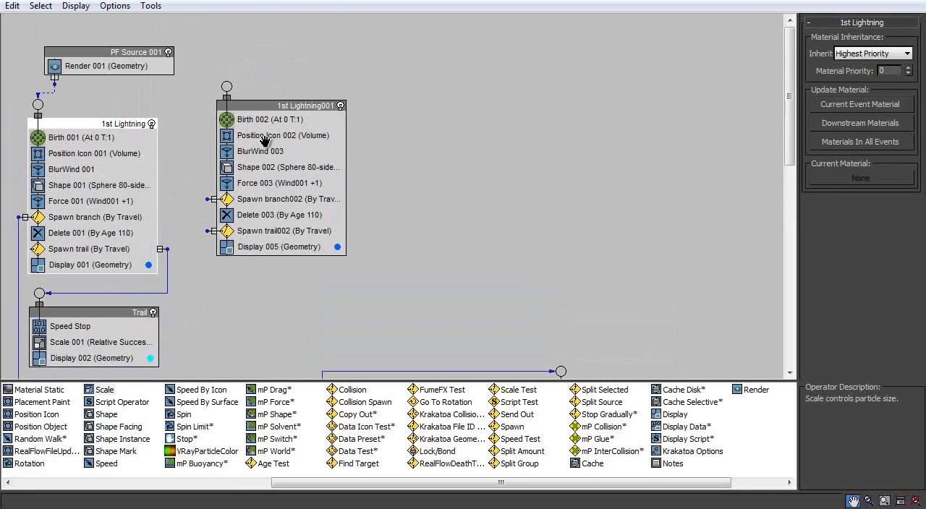
- Reposition the 1st Lightning001 event and delete its BlurWind 003 operator
{"action": "left_click_drag", "start_coordinate": [279, 106], "coordinate": [270, 128]}
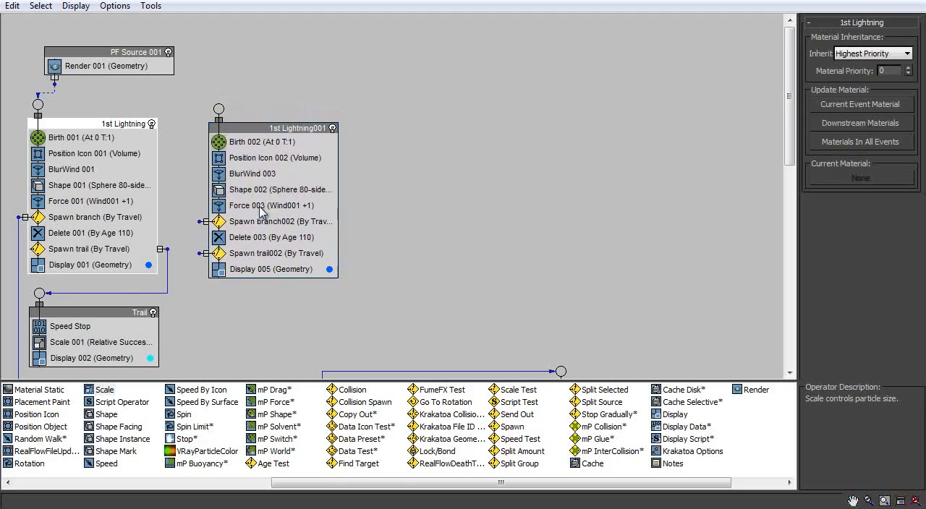
{"action": "left_click", "coordinate": [268, 173]}
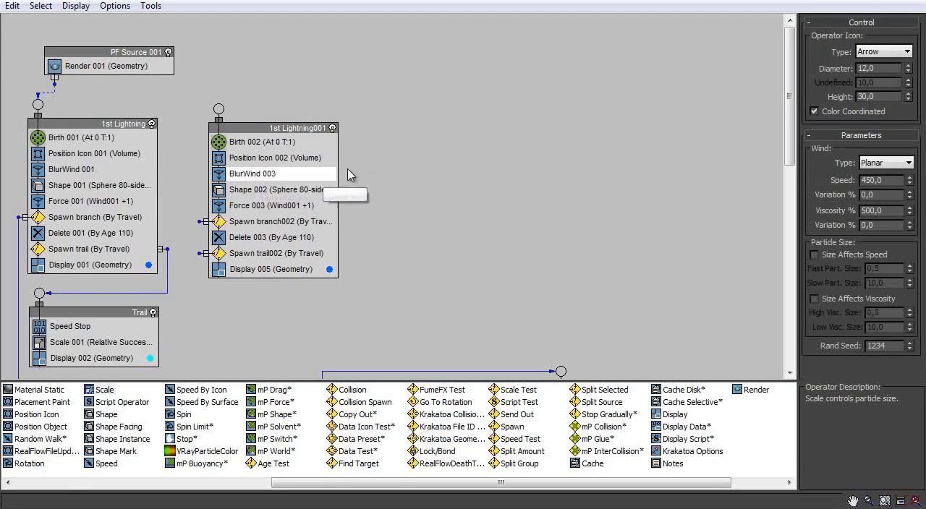
{"action": "key", "text": "Delete"}
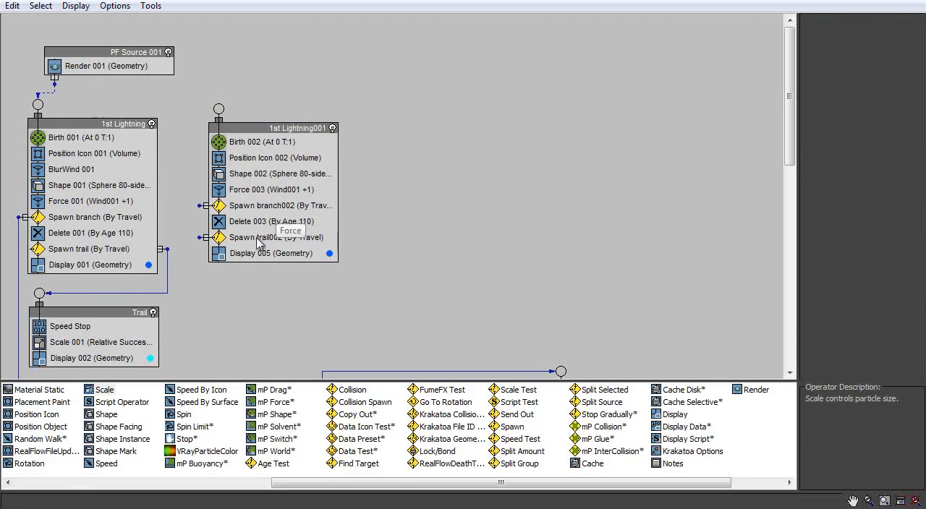
- Scrub to the frame where the branch starts and set Birth 002's Emit Start and Emit Stop to 55
{"action": "left_click", "coordinate": [248, 142]}
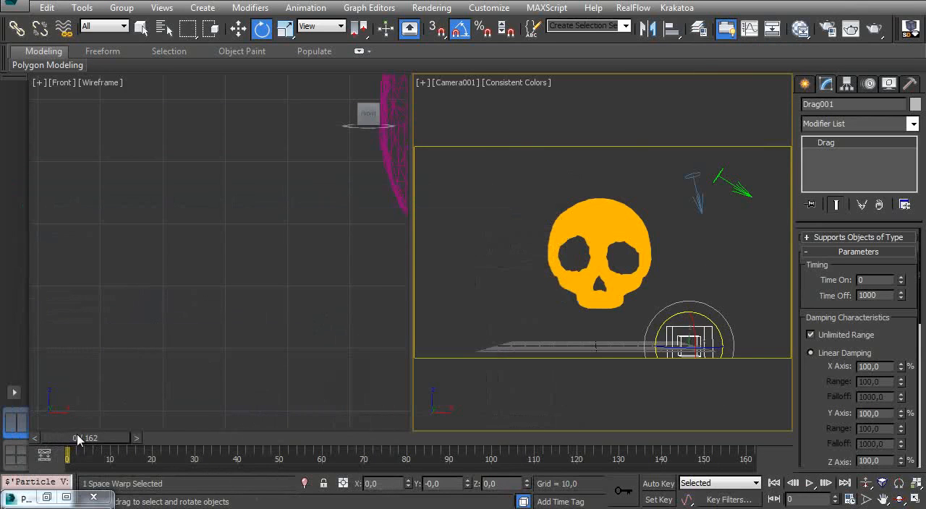
{"action": "left_click_drag", "start_coordinate": [78, 440], "coordinate": [321, 423]}
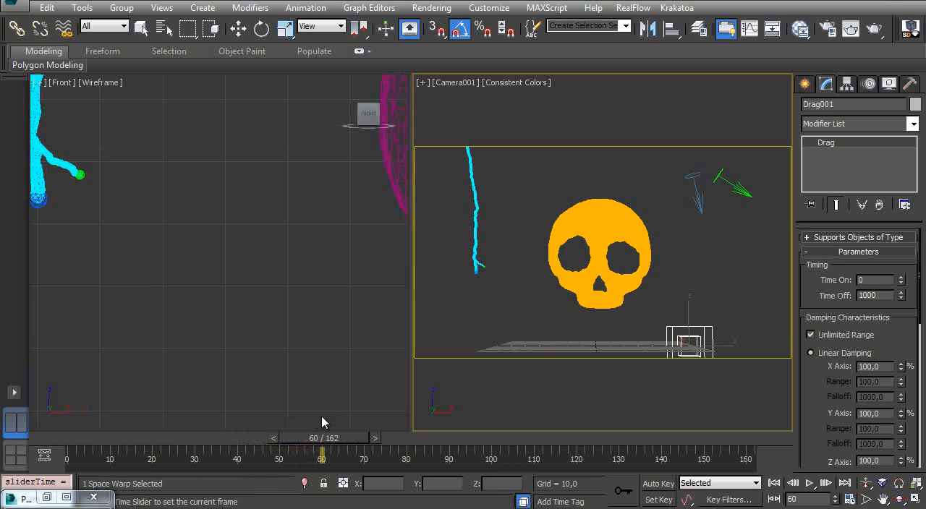
{"action": "left_click_drag", "start_coordinate": [322, 423], "coordinate": [301, 428]}
{"action": "key", "text": "e"}
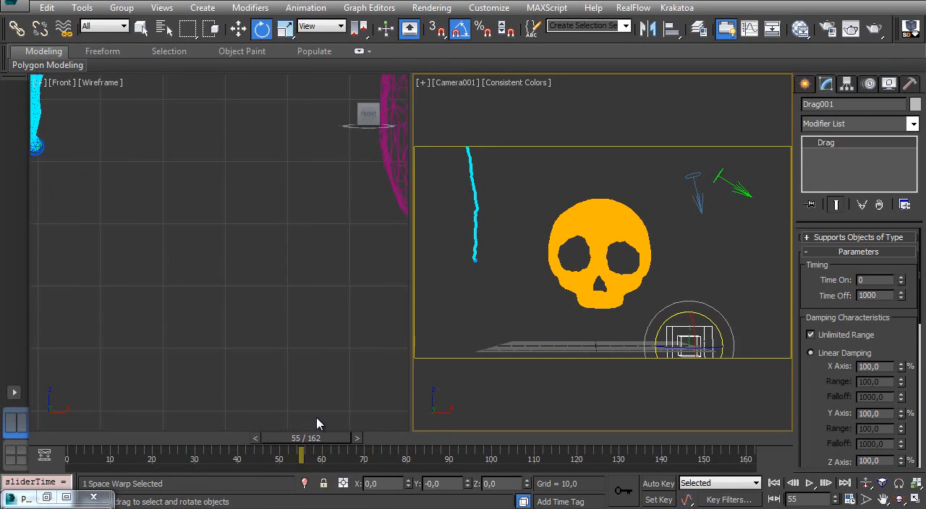
{"action": "right_click", "coordinate": [280, 326]}
{"action": "key", "text": "Home"}
{"action": "key", "text": "6"}
{"action": "middle_click_drag", "start_coordinate": [153, 181], "coordinate": [77, 143]}
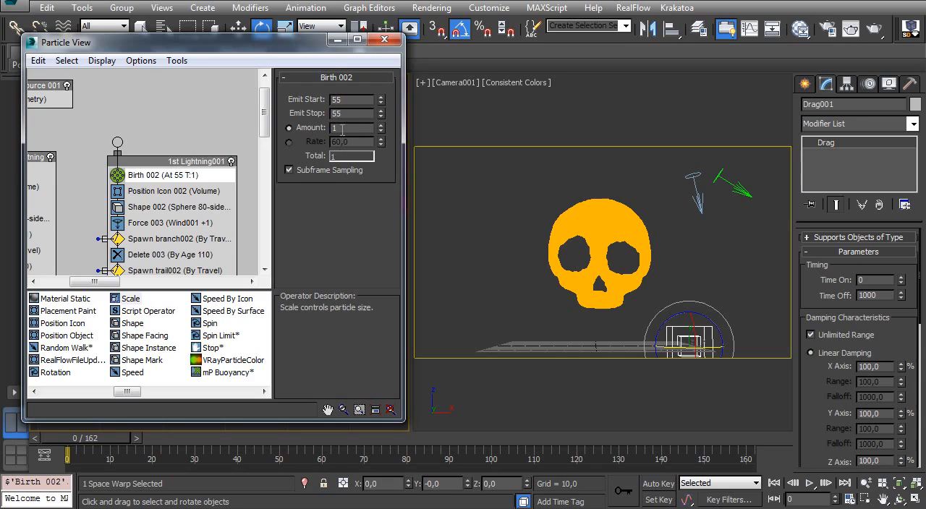
- Wire the PF Source 001 output to the input of the 1st Lightning001 event
{"action": "middle_click_drag", "start_coordinate": [170, 142], "coordinate": [244, 147]}
{"action": "middle_click_drag", "start_coordinate": [80, 128], "coordinate": [108, 124]}
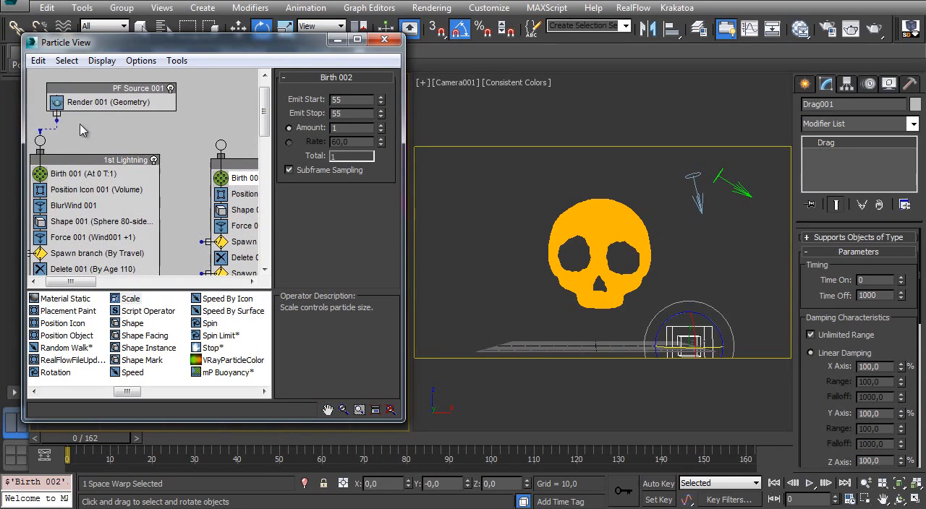
{"action": "left_click_drag", "start_coordinate": [222, 143], "coordinate": [222, 144]}
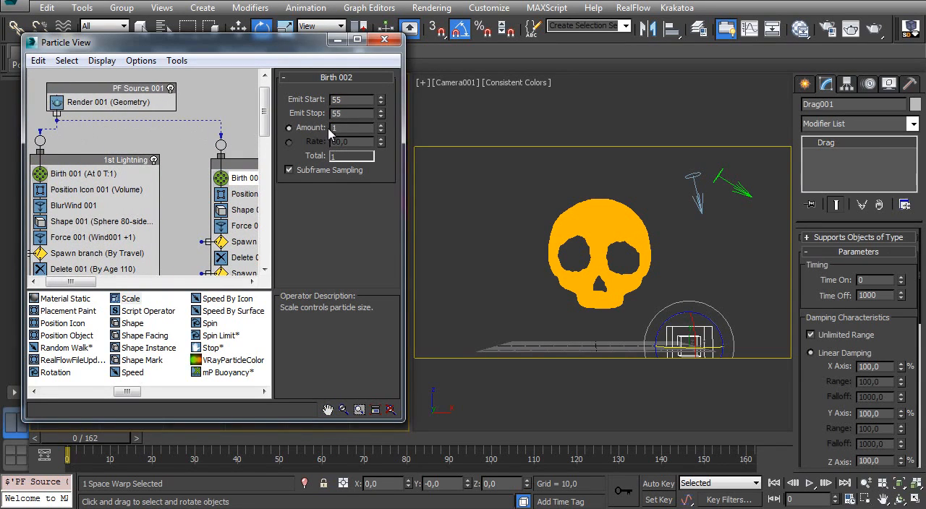
- Move the Spawn trail002 output to the event's other side and wire it to Trail 2
{"action": "middle_click_drag", "start_coordinate": [170, 164], "coordinate": [86, 97]}
{"action": "middle_click_drag", "start_coordinate": [202, 133], "coordinate": [173, 154]}
{"action": "middle_click_drag", "start_coordinate": [155, 232], "coordinate": [338, 232]}
{"action": "double_click", "coordinate": [291, 48]}
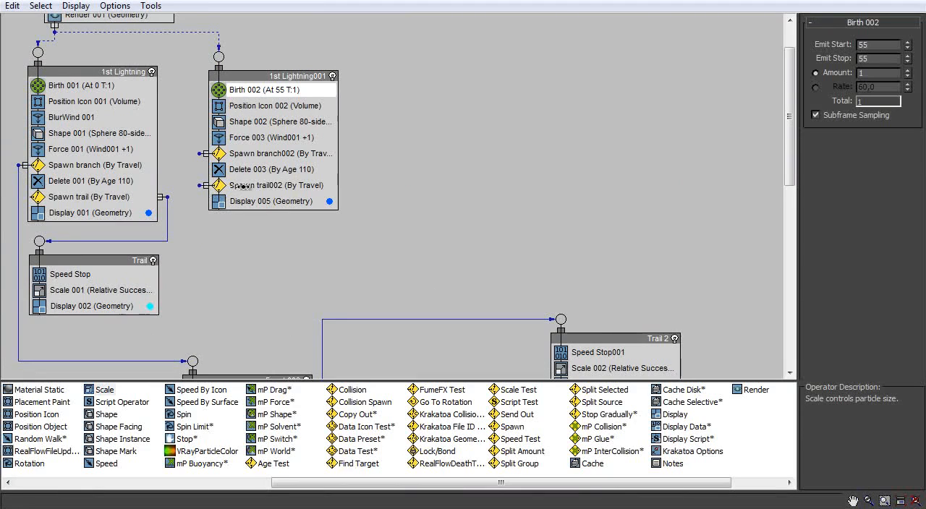
{"action": "left_click_drag", "start_coordinate": [344, 184], "coordinate": [347, 187]}
{"action": "left_click", "coordinate": [359, 203]}
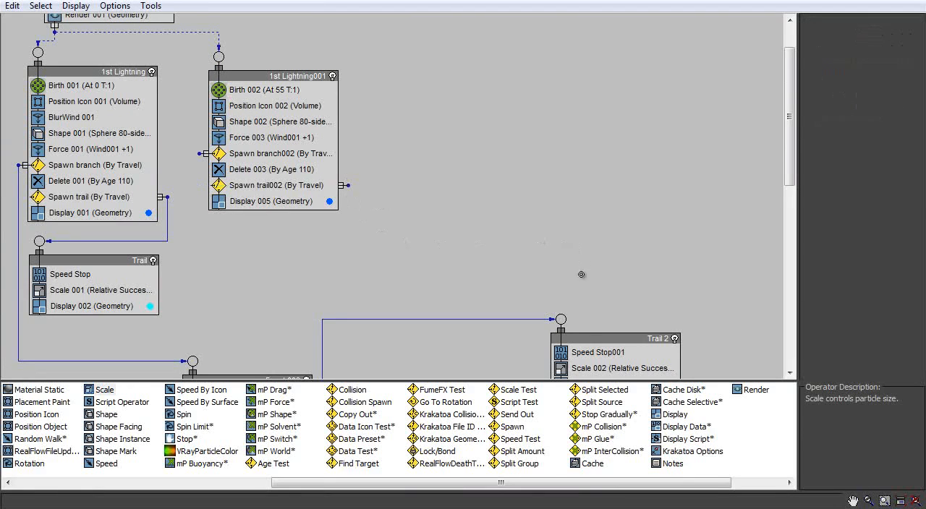
{"action": "left_click_drag", "start_coordinate": [561, 317], "coordinate": [561, 318]}
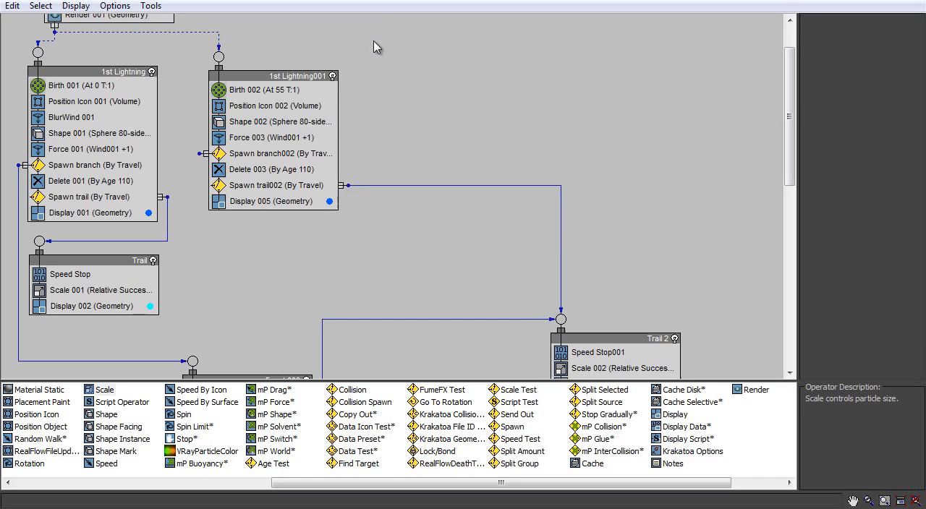
- Review the Spawn branch002 and Spawn trail002 settings and scrub to frame 162 to check the second lightning bolt
{"action": "left_click", "coordinate": [291, 154]}
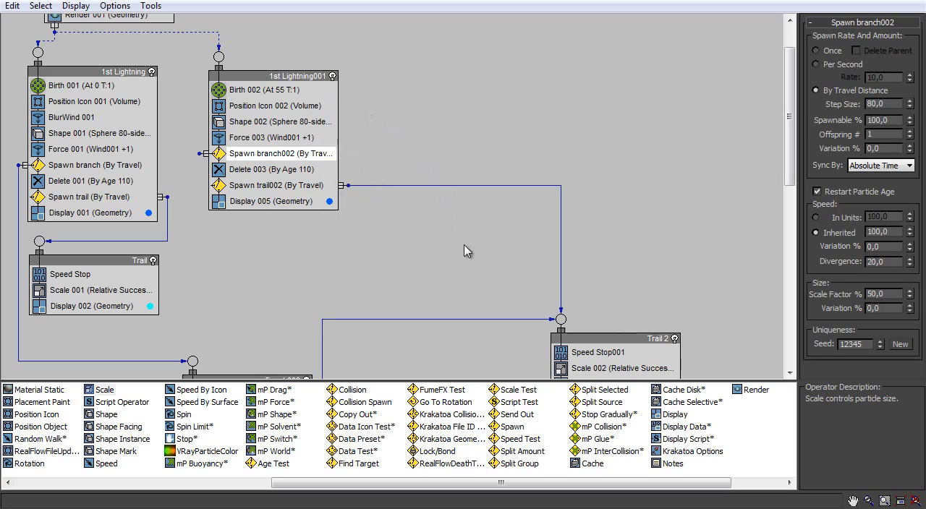
{"action": "left_click", "coordinate": [276, 185]}
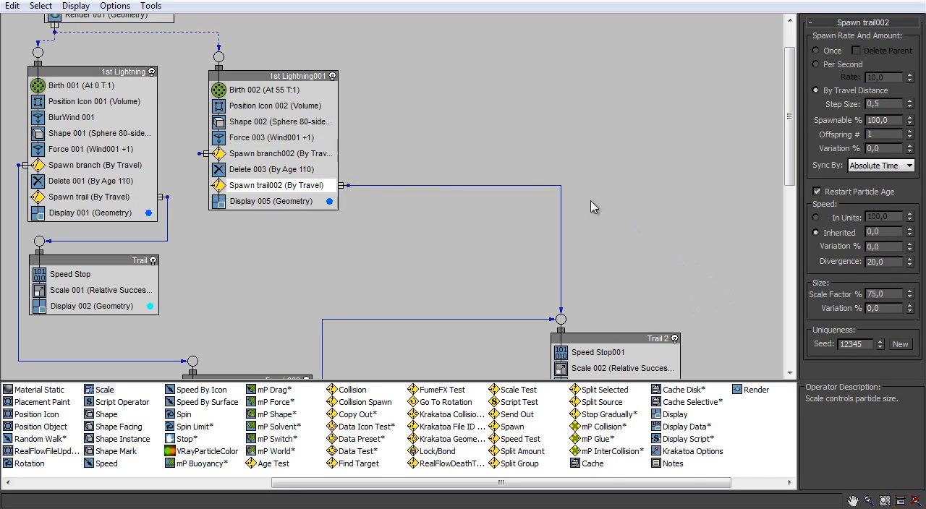
{"action": "left_click", "coordinate": [834, 3]}
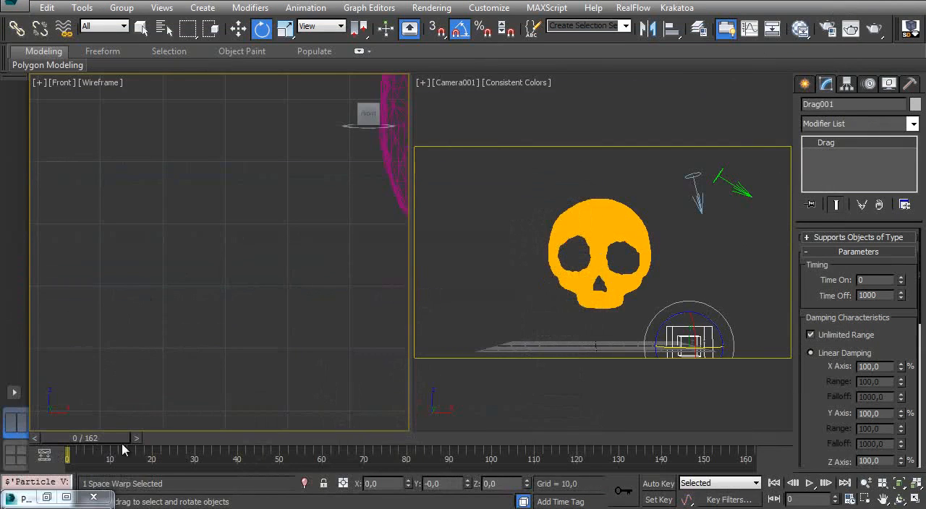
{"action": "left_click_drag", "start_coordinate": [89, 444], "coordinate": [750, 358]}
{"action": "key", "text": "e"}
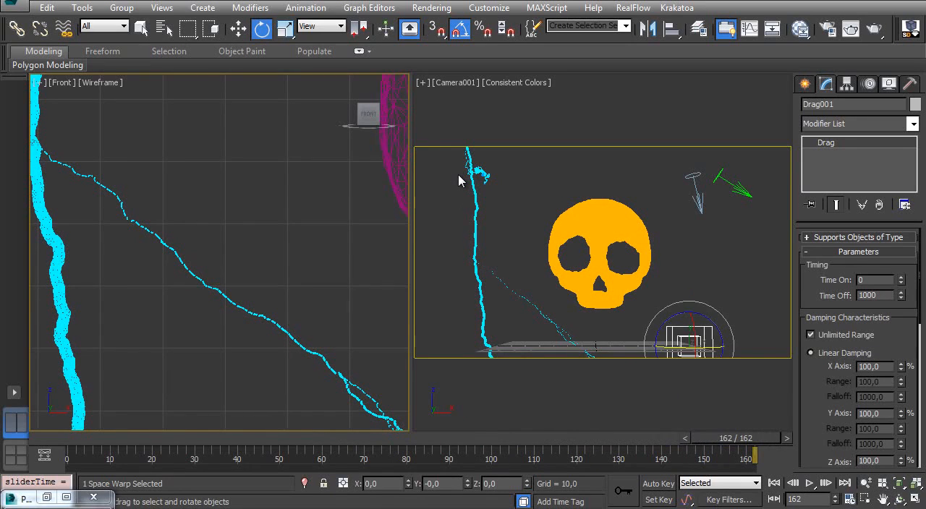
{"action": "right_click", "coordinate": [459, 176]}
- Return to frame 0 and add a Find Target test to the 1st Lightning001 event between Force 003 and Spawn branch002
{"action": "key", "text": "Home"}
{"action": "key", "text": "6"}
{"action": "middle_click_drag", "start_coordinate": [211, 184], "coordinate": [132, 203]}
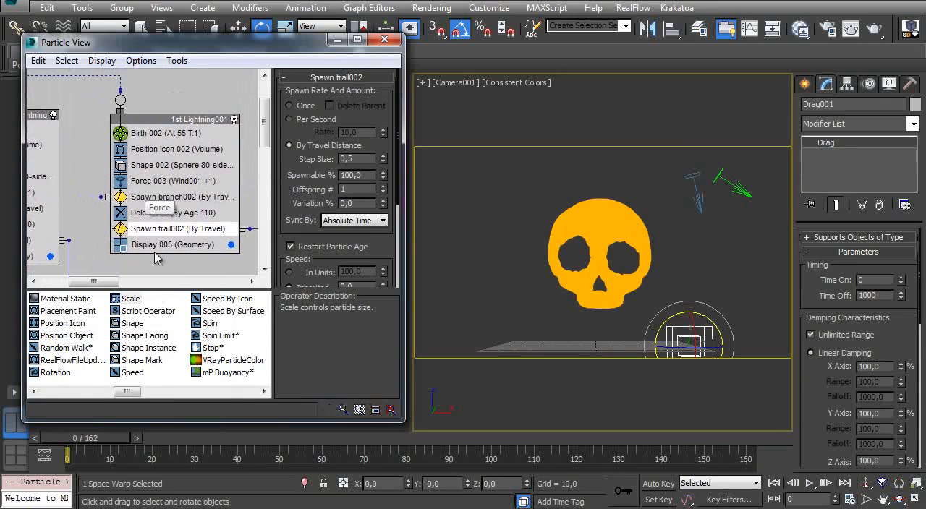
{"action": "left_click_drag", "start_coordinate": [127, 391], "coordinate": [182, 394]}
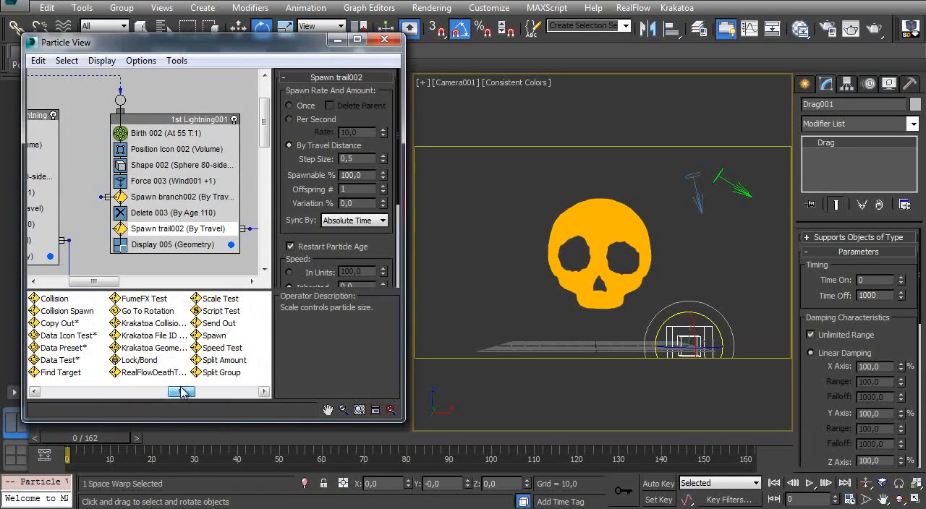
{"action": "left_click_drag", "start_coordinate": [65, 374], "coordinate": [167, 199]}
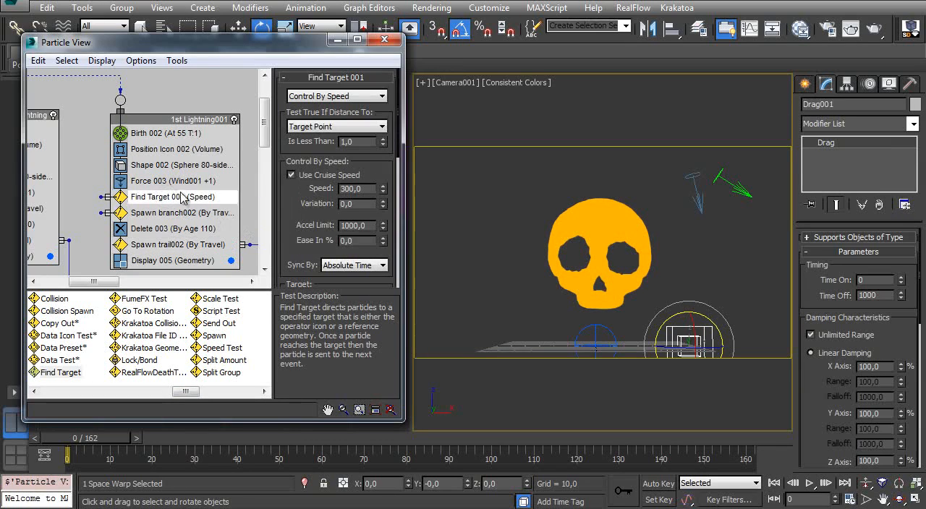
- Set Find Target 001's target to Mesh Objects with the Skull added and scrub to frame 162 to check the bolt
{"action": "left_click_drag", "start_coordinate": [299, 226], "coordinate": [296, 99]}
{"action": "left_click", "coordinate": [339, 176]}
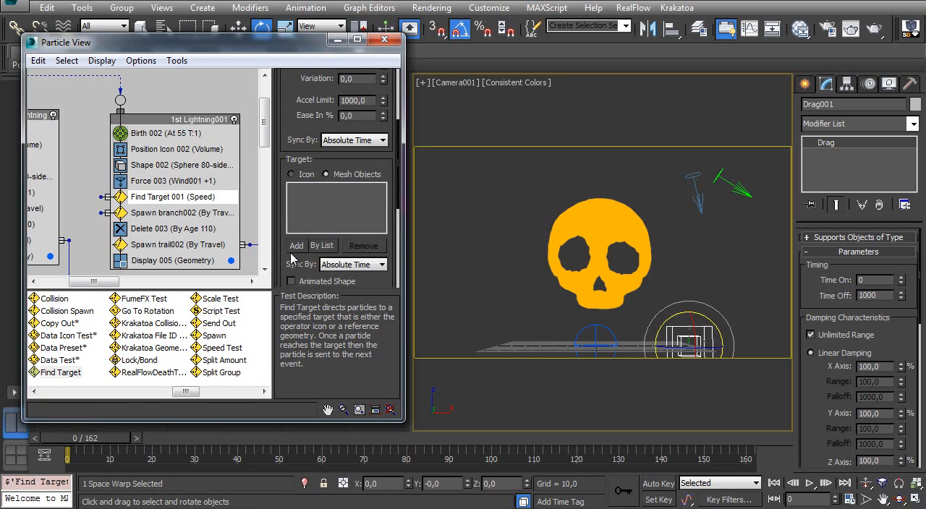
{"action": "left_click", "coordinate": [295, 245]}
{"action": "left_click", "coordinate": [600, 228]}
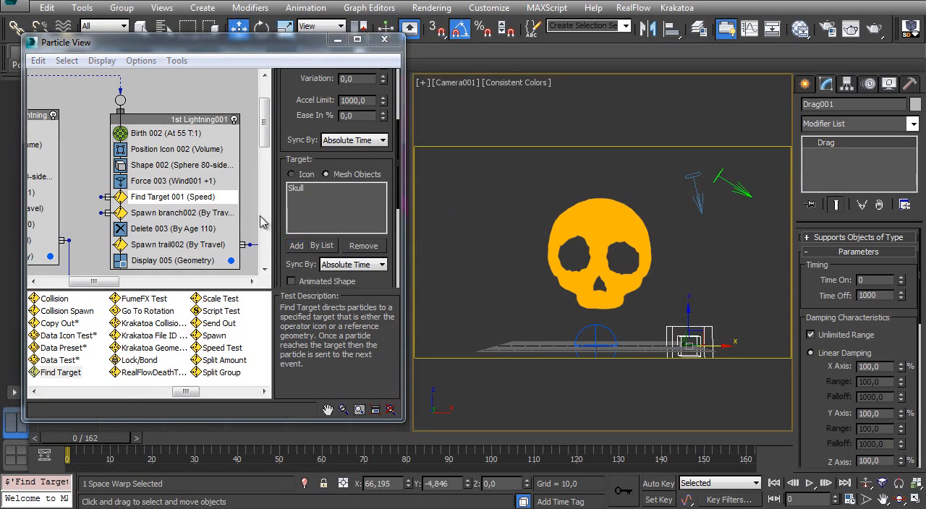
{"action": "left_click", "coordinate": [337, 39]}
{"action": "left_click_drag", "start_coordinate": [82, 439], "coordinate": [798, 401]}
- Rotate the BlurWind 002 arrow icon to point more steeply downward and scrub the timeline to frame 162 to check the branch
{"action": "key", "text": "w"}
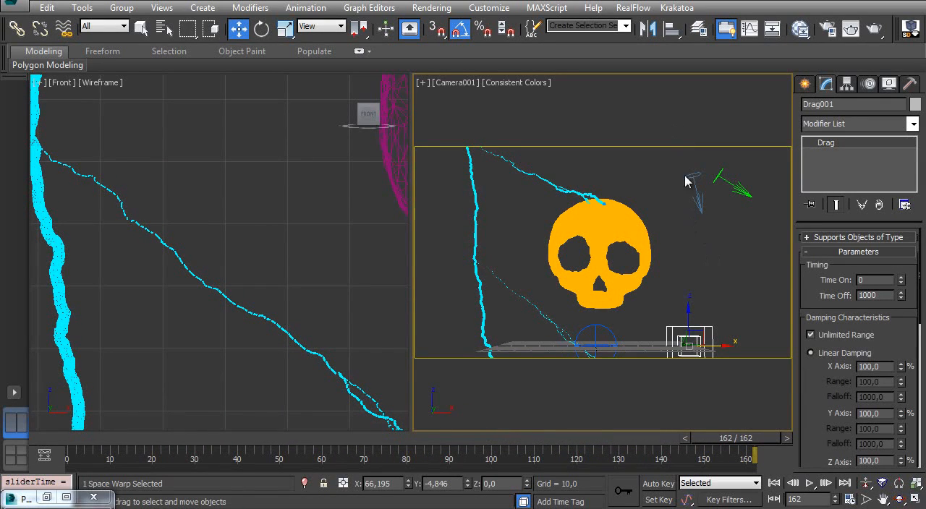
{"action": "left_click", "coordinate": [717, 177]}
{"action": "key", "text": "e"}
{"action": "left_click_drag", "start_coordinate": [686, 167], "coordinate": [692, 152]}
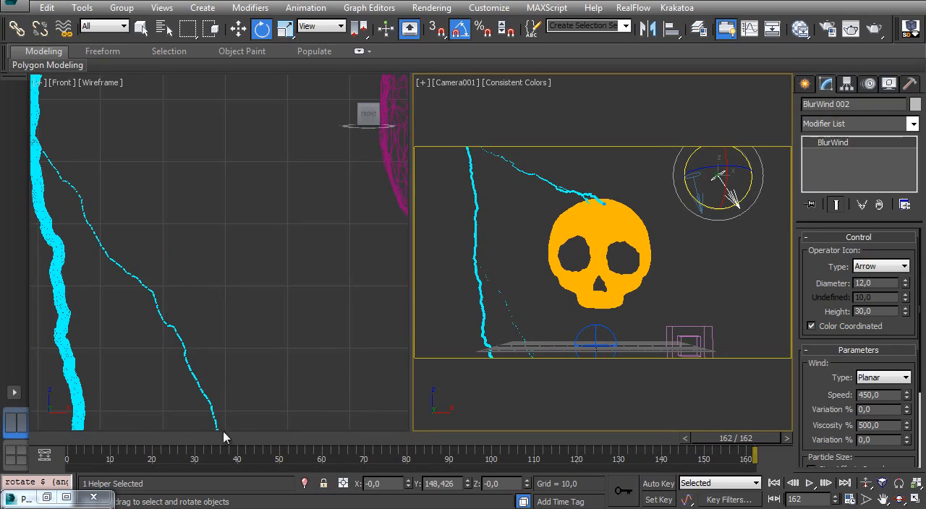
{"action": "left_click_drag", "start_coordinate": [67, 439], "coordinate": [756, 438]}
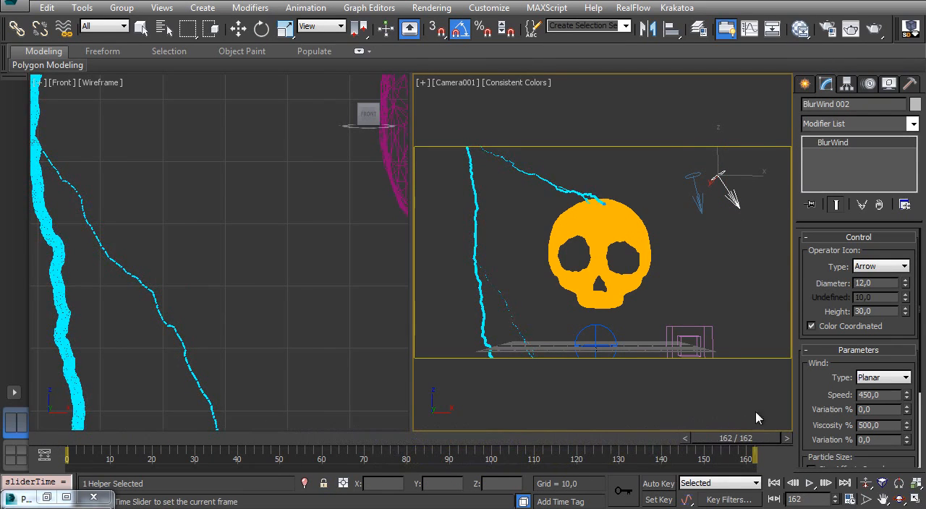
{"action": "key", "text": "e"}
- Set Spawn branch002's Step Size to 55 and scrub to frame 162 to check the branching toward the skull
{"action": "key", "text": "Home"}
{"action": "key", "text": "6"}
{"action": "mouse_move", "coordinate": [139, 157]}
{"action": "middle_mouse_down"}
{"action": "mouse_move", "coordinate": [147, 167]}
{"action": "mouse_move", "coordinate": [144, 146]}
{"action": "middle_mouse_up"}
{"action": "left_click", "coordinate": [160, 200]}
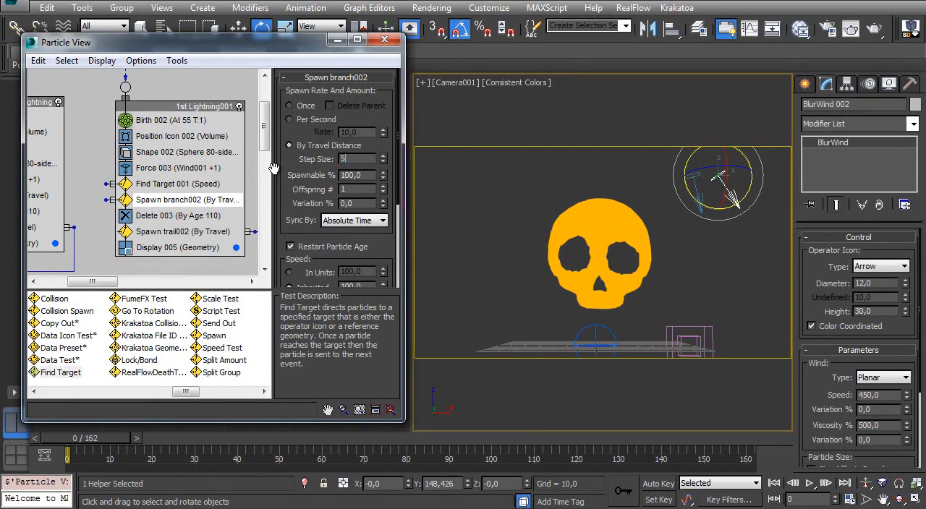
{"action": "left_click", "coordinate": [337, 39]}
{"action": "left_click_drag", "start_coordinate": [94, 438], "coordinate": [116, 437]}
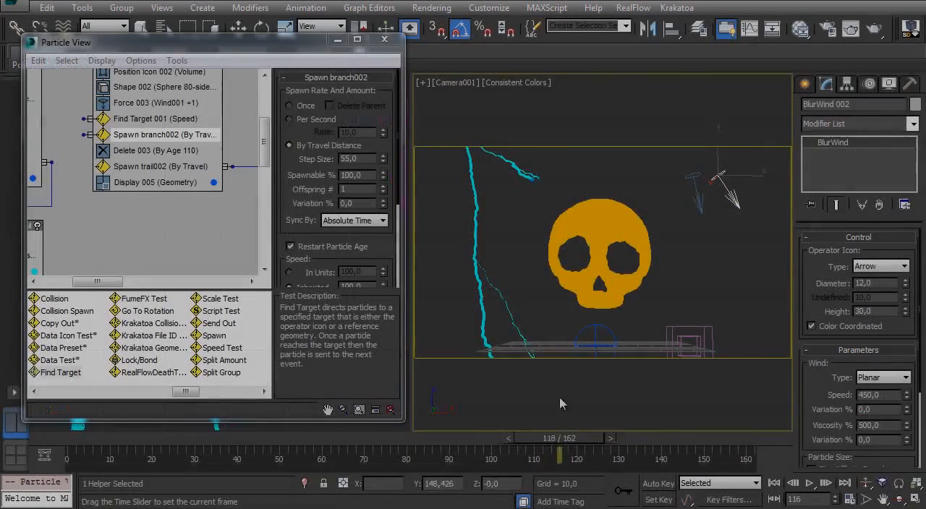
{"action": "left_click_drag", "start_coordinate": [561, 437], "coordinate": [736, 438]}
{"action": "key", "text": "e"}
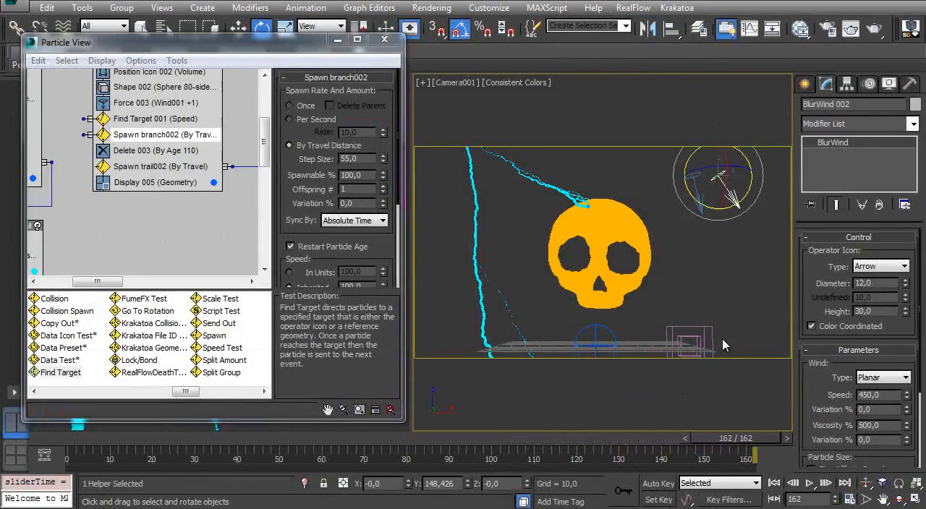
- Return to frame 0 and add a Collision Spawn test to the 1st Lightning001 event between Spawn branch002 and Delete 003
{"action": "left_click_drag", "start_coordinate": [98, 439], "coordinate": [32, 444]}
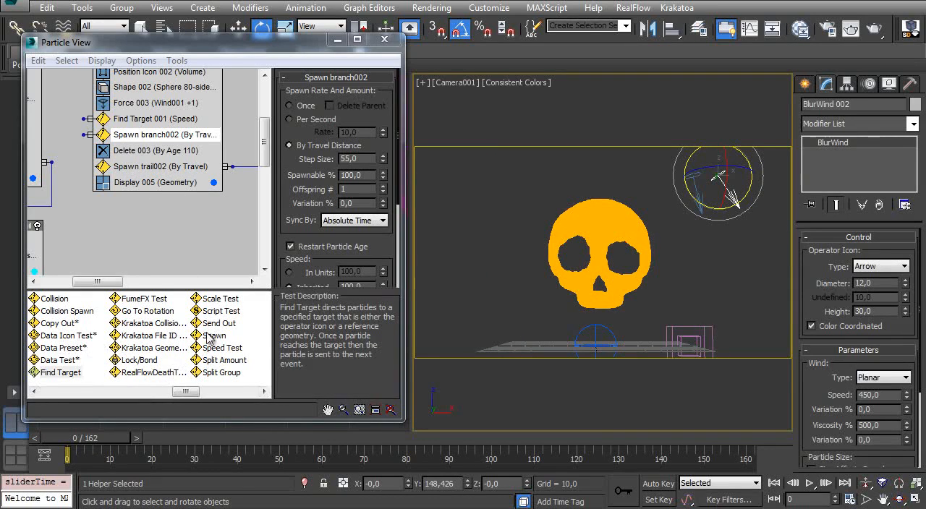
{"action": "left_click_drag", "start_coordinate": [214, 353], "coordinate": [215, 355]}
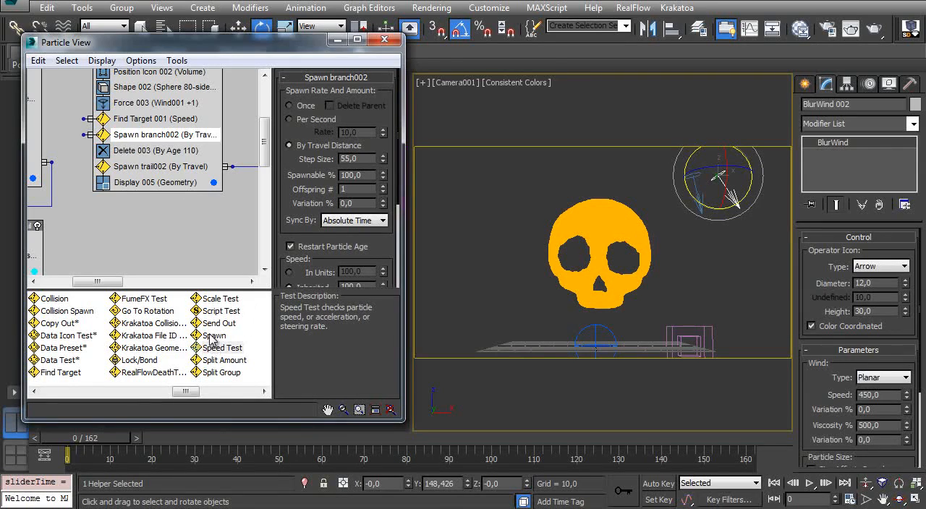
{"action": "left_click", "coordinate": [214, 326]}
{"action": "mouse_move", "coordinate": [173, 396]}
{"action": "left_mouse_down"}
{"action": "mouse_move", "coordinate": [137, 399]}
{"action": "mouse_move", "coordinate": [164, 399]}
{"action": "left_mouse_up"}
{"action": "left_click_drag", "start_coordinate": [148, 311], "coordinate": [126, 157]}
{"action": "left_click", "coordinate": [127, 155]}
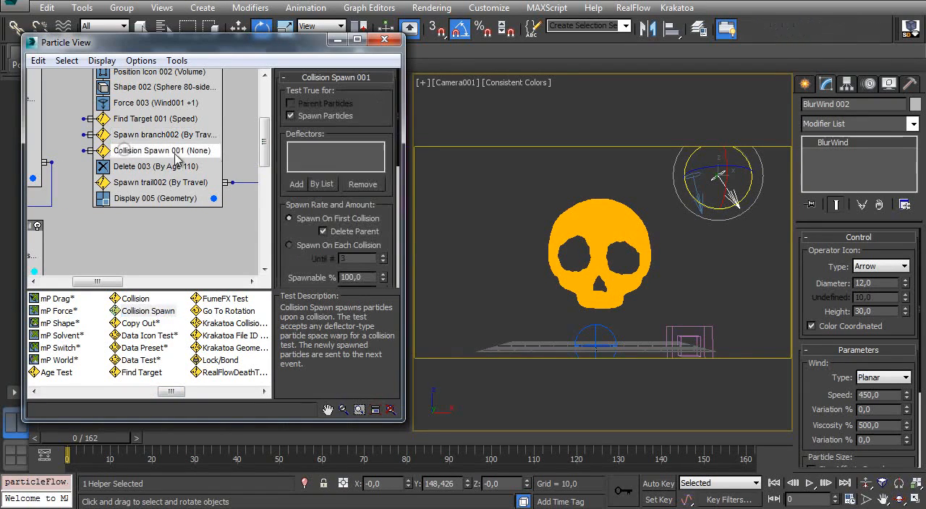
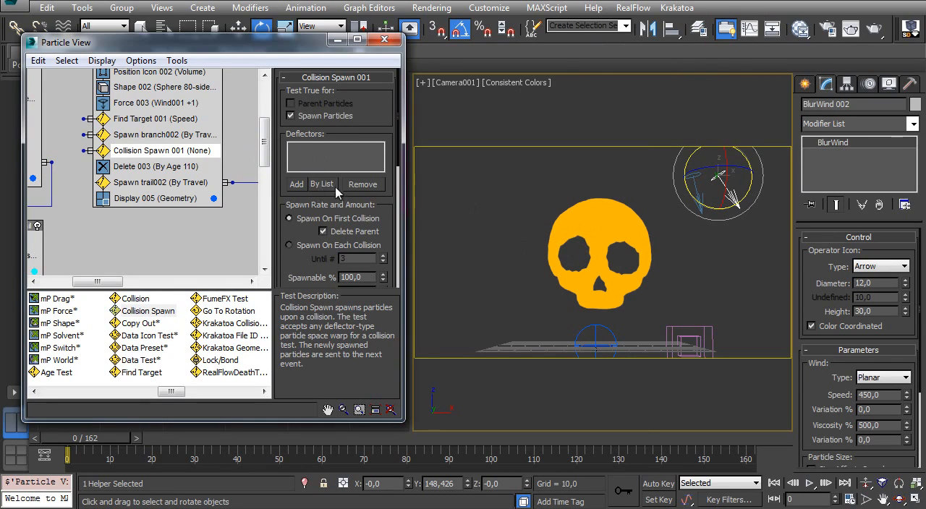
- Create a UDeflector space warp on the ground plane just beyond the skull in the camera view
{"action": "left_click", "coordinate": [322, 185]}
{"action": "left_click", "coordinate": [626, 130]}
{"action": "left_click", "coordinate": [805, 84]}
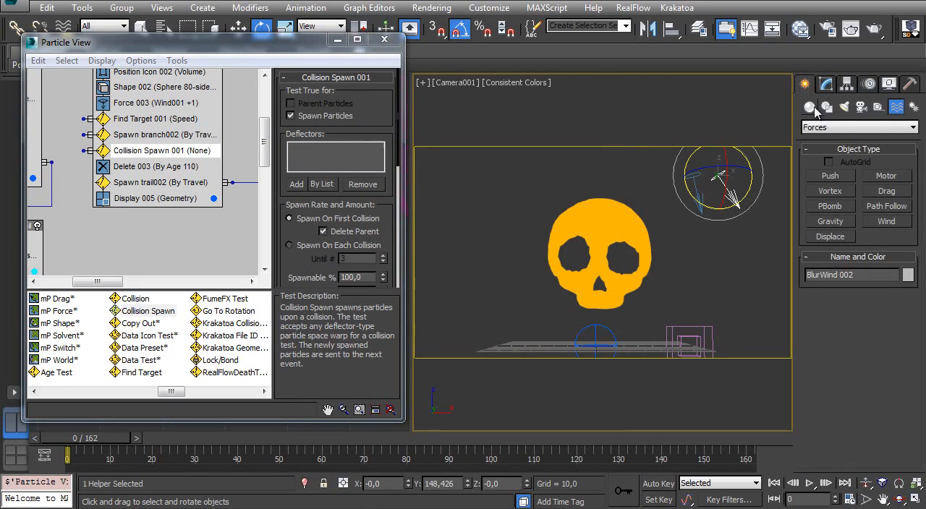
{"action": "left_click", "coordinate": [858, 128]}
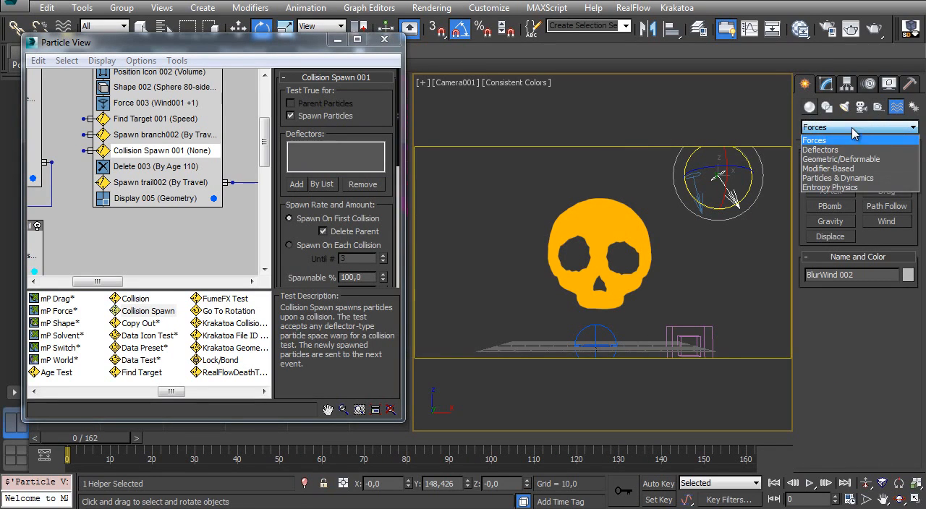
{"action": "left_click", "coordinate": [821, 150]}
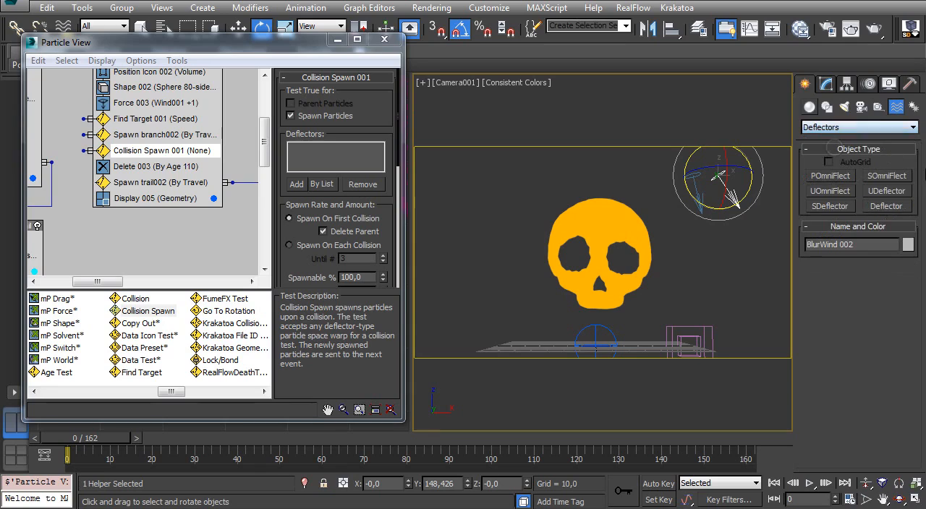
{"action": "left_click", "coordinate": [877, 191]}
{"action": "mouse_move", "coordinate": [641, 344]}
{"action": "left_mouse_down"}
{"action": "mouse_move", "coordinate": [699, 358]}
{"action": "mouse_move", "coordinate": [655, 338]}
{"action": "left_mouse_up"}
- Assign the Skull as the UDeflector's object and add UDeflector001 to Collision Spawn 001's deflectors
{"action": "left_click", "coordinate": [826, 85]}
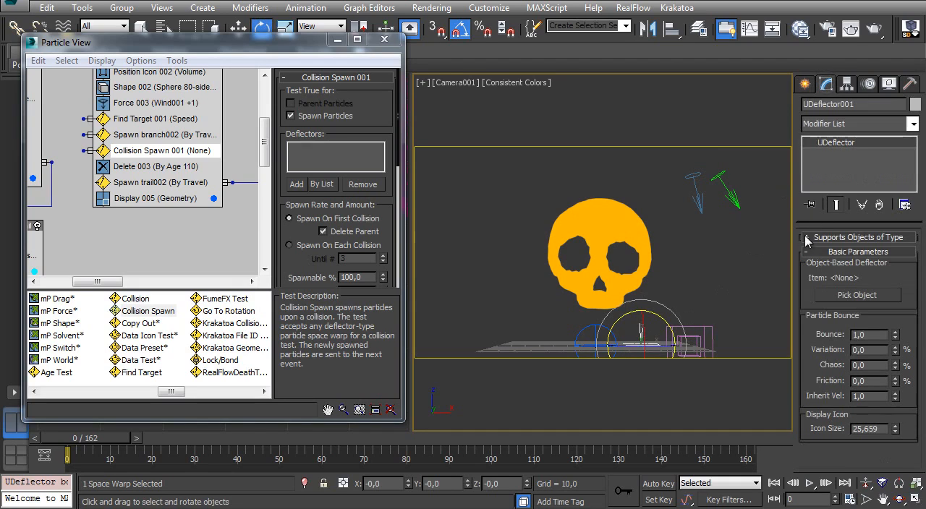
{"action": "left_click", "coordinate": [849, 297]}
{"action": "left_click", "coordinate": [583, 220]}
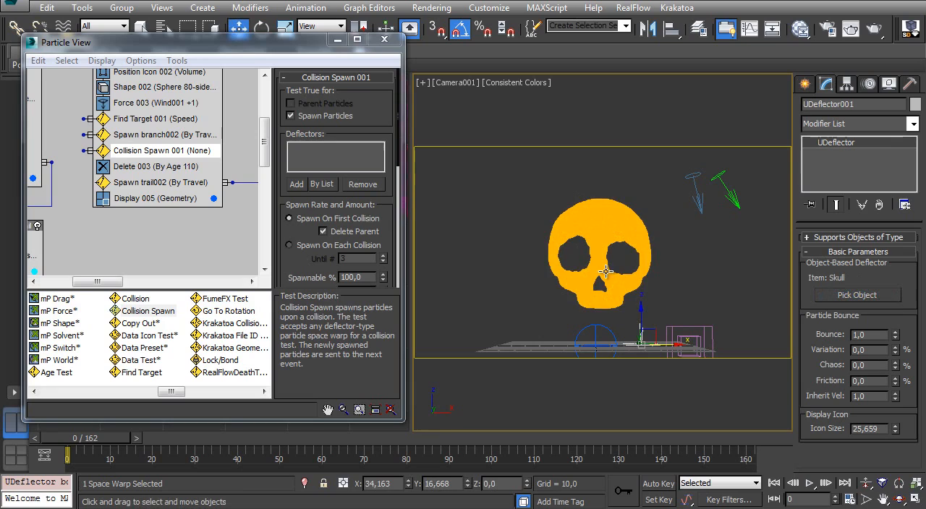
{"action": "left_click", "coordinate": [321, 184]}
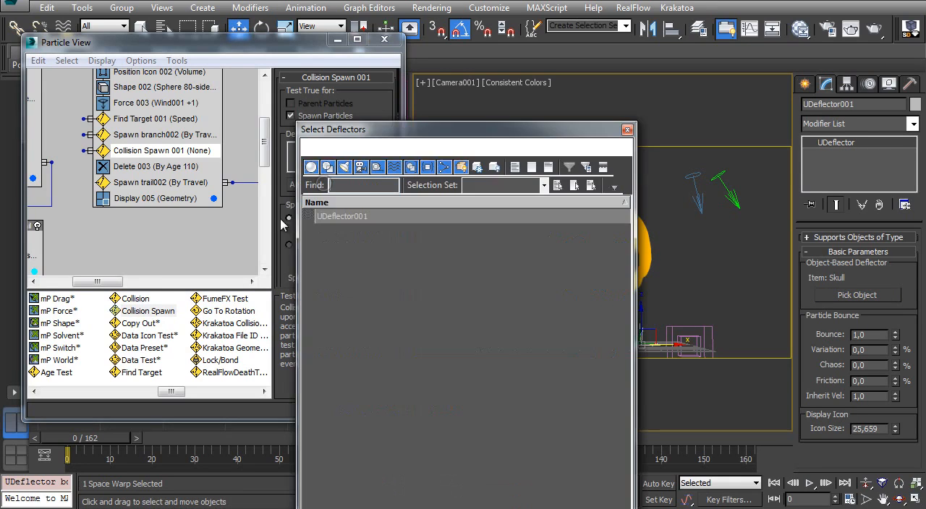
{"action": "double_click", "coordinate": [355, 219]}
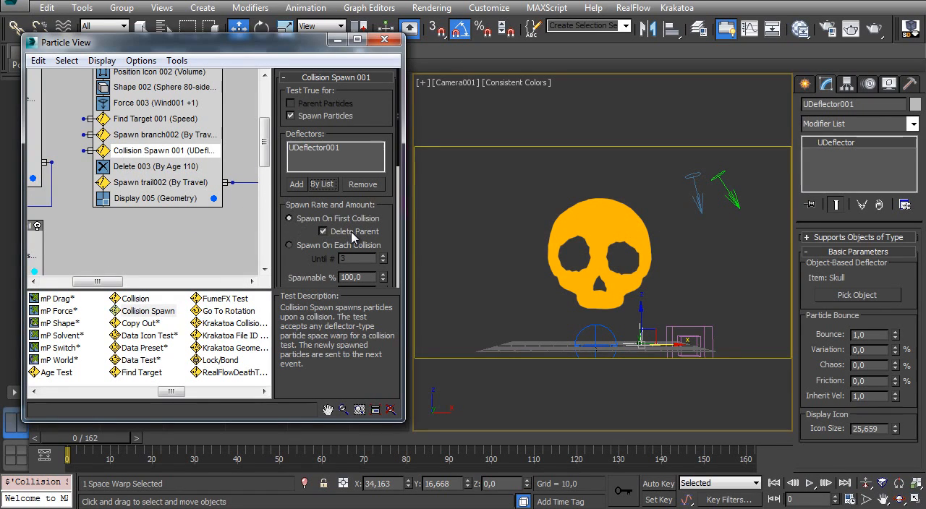
- Maximize Particle View and clone Spawn trail002 as a copy into a new event below 1st Lightning001
{"action": "middle_click_drag", "start_coordinate": [104, 178], "coordinate": [145, 80]}
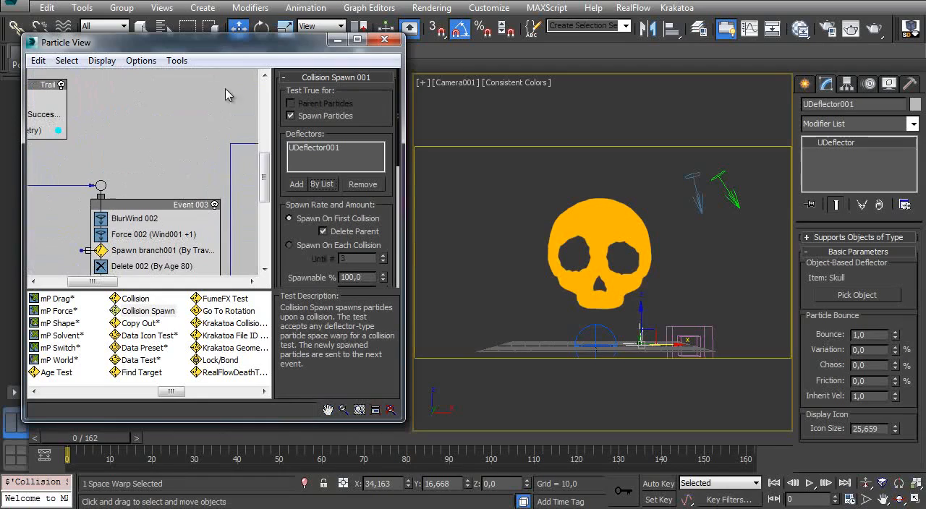
{"action": "double_click", "coordinate": [266, 50]}
{"action": "middle_click_drag", "start_coordinate": [234, 155], "coordinate": [176, 296]}
{"action": "middle_click_drag", "start_coordinate": [173, 172], "coordinate": [169, 300]}
{"action": "left_click", "coordinate": [204, 180]}
{"action": "middle_click_drag", "start_coordinate": [203, 180], "coordinate": [203, 110]}
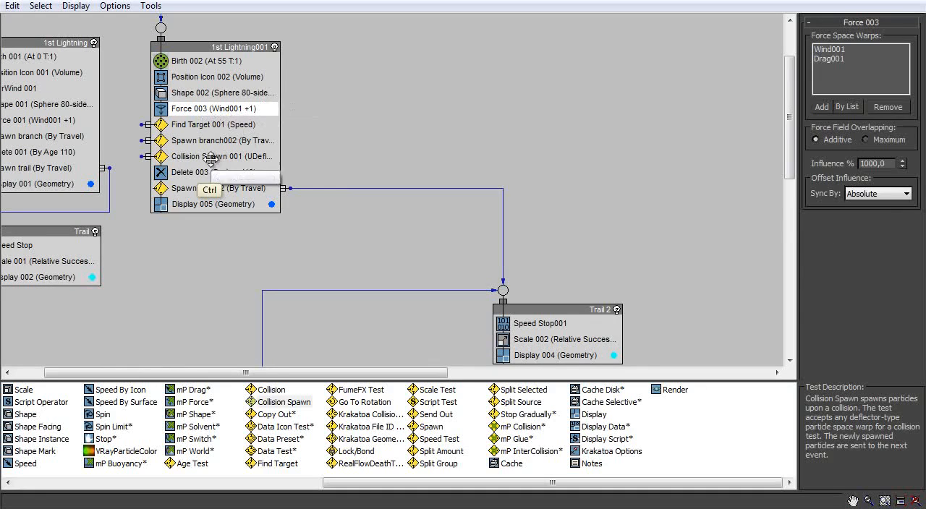
{"action": "left_click", "coordinate": [239, 156]}
{"action": "left_click", "coordinate": [205, 189]}
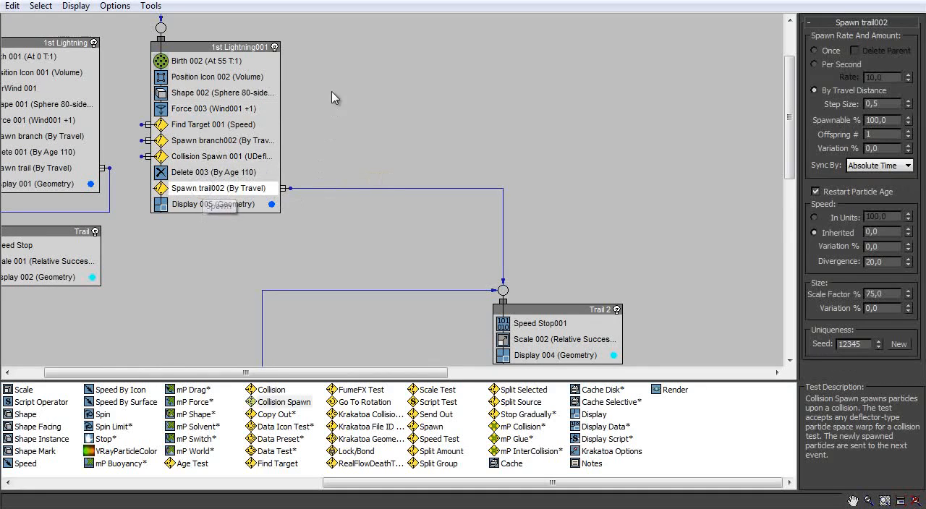
{"action": "left_click", "coordinate": [219, 108], "text": "ctrl"}
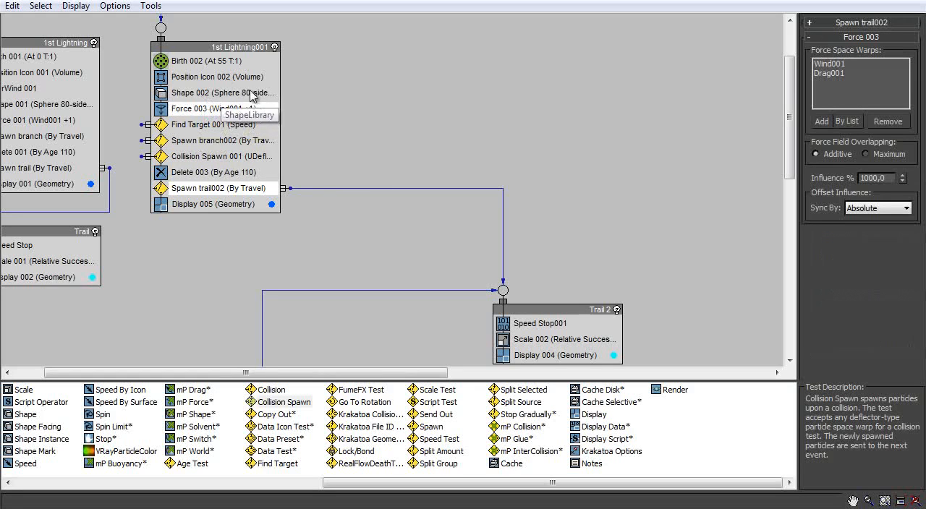
{"action": "middle_click_drag", "start_coordinate": [224, 186], "coordinate": [215, 132]}
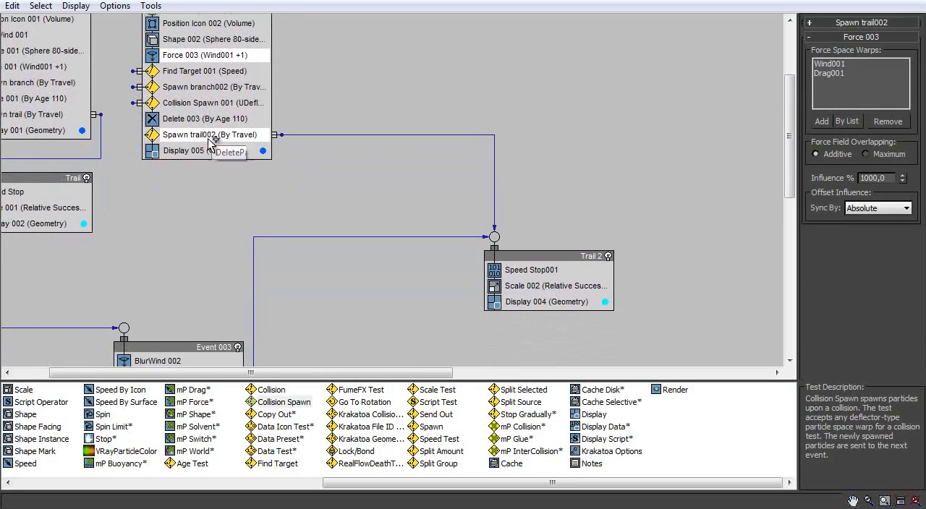
{"action": "mouse_move", "coordinate": [215, 133]}
{"action": "left_mouse_down", "text": "shift"}
{"action": "mouse_move", "coordinate": [223, 250]}
{"action": "mouse_move", "coordinate": [212, 260]}
{"action": "left_mouse_up", "text": "shift"}
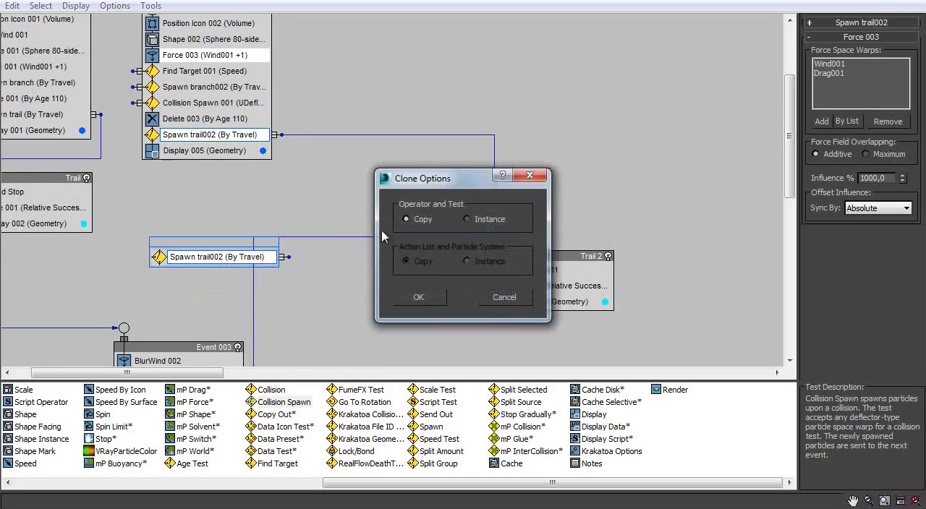
{"action": "left_click", "coordinate": [419, 301]}
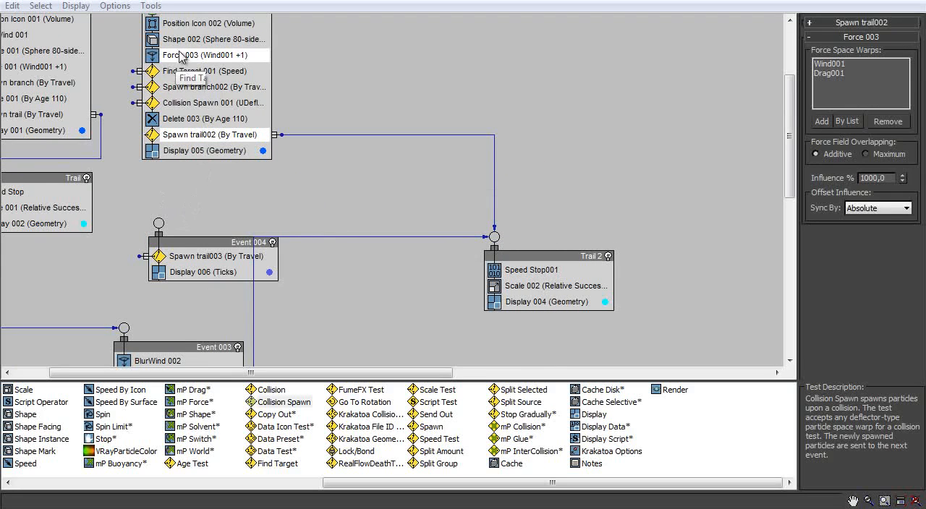
- Copy Force 003 into the new event above Spawn trail003 and wire Collision Spawn 001 to that event
{"action": "left_click", "coordinate": [188, 55]}
{"action": "mouse_move", "coordinate": [188, 54]}
{"action": "left_mouse_down", "text": "shift"}
{"action": "mouse_move", "coordinate": [181, 83]}
{"action": "mouse_move", "coordinate": [207, 250]}
{"action": "left_mouse_up", "text": "shift"}
{"action": "left_click", "coordinate": [419, 299]}
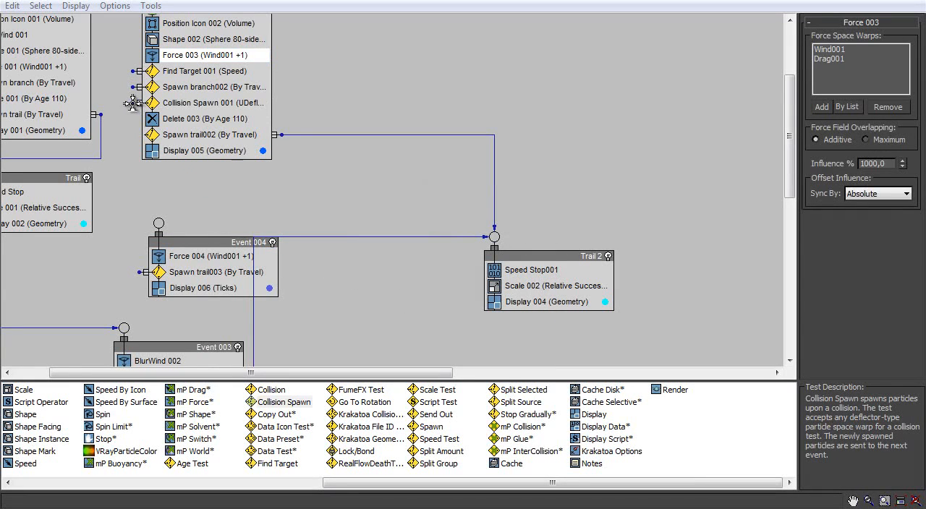
{"action": "left_click_drag", "start_coordinate": [132, 102], "coordinate": [158, 223]}
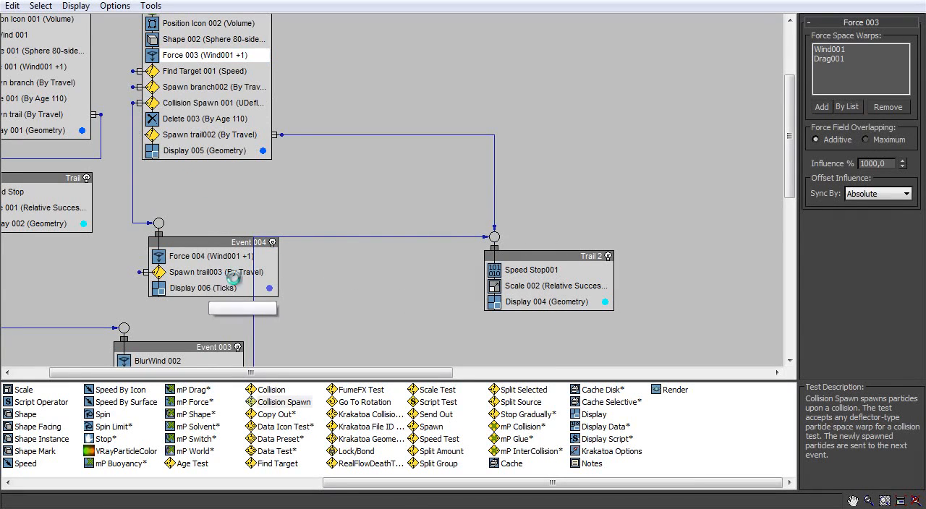
- Set Display 006 to Geometry with a pink colour of red 255, green 0, blue 132
{"action": "left_click", "coordinate": [210, 288]}
{"action": "left_click", "coordinate": [856, 43]}
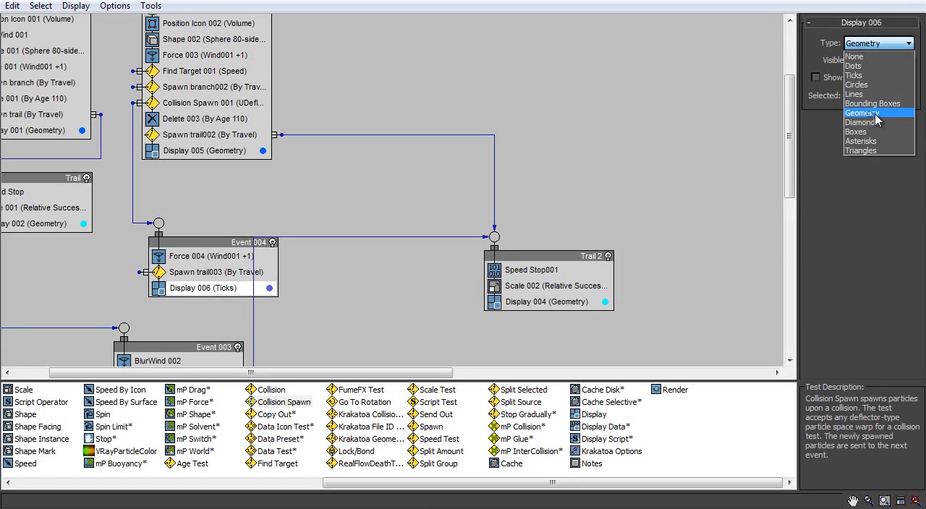
{"action": "left_click", "coordinate": [863, 113]}
{"action": "left_click", "coordinate": [269, 288]}
{"action": "left_click_drag", "start_coordinate": [536, 102], "coordinate": [559, 102]}
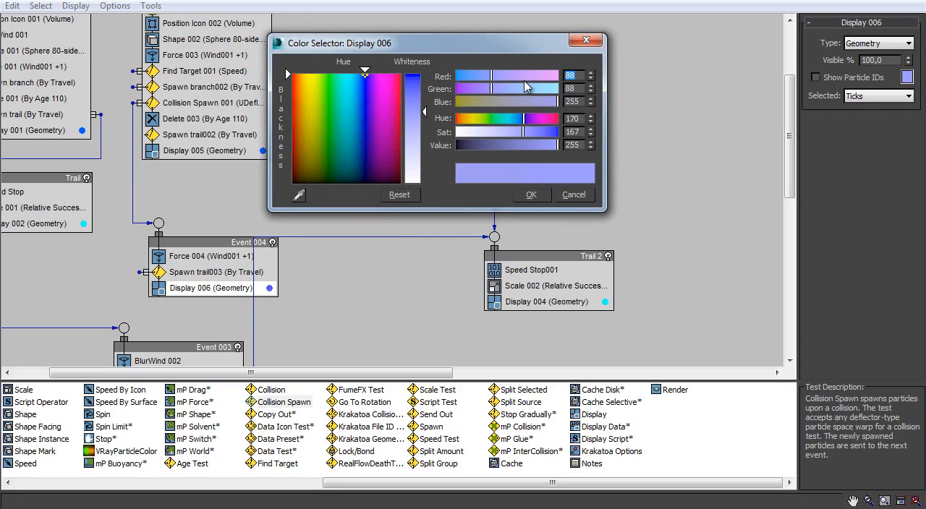
{"action": "left_click_drag", "start_coordinate": [495, 75], "coordinate": [570, 76]}
{"action": "left_click_drag", "start_coordinate": [494, 87], "coordinate": [455, 89]}
{"action": "left_click", "coordinate": [510, 101]}
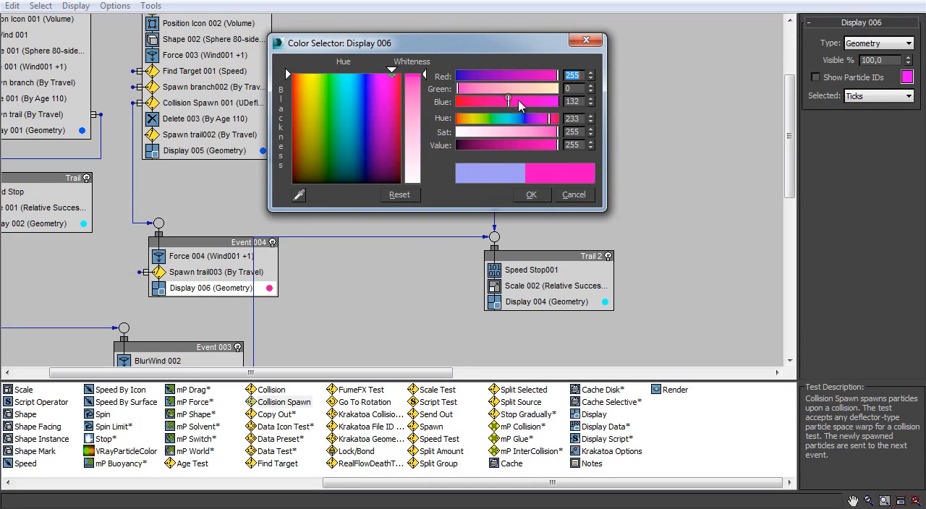
{"action": "left_click", "coordinate": [531, 194]}
- Change Display 001's colour in the 1st Lightning event to orange with red 255, green 60, blue 0
{"action": "middle_click_drag", "start_coordinate": [255, 241], "coordinate": [313, 252]}
{"action": "middle_click_drag", "start_coordinate": [290, 199], "coordinate": [286, 243]}
{"action": "left_click", "coordinate": [316, 207]}
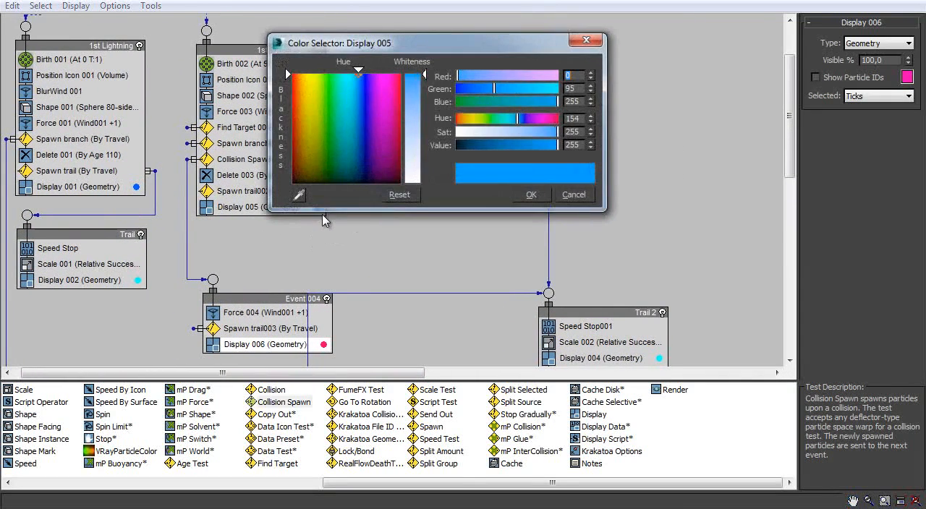
{"action": "left_click", "coordinate": [544, 201]}
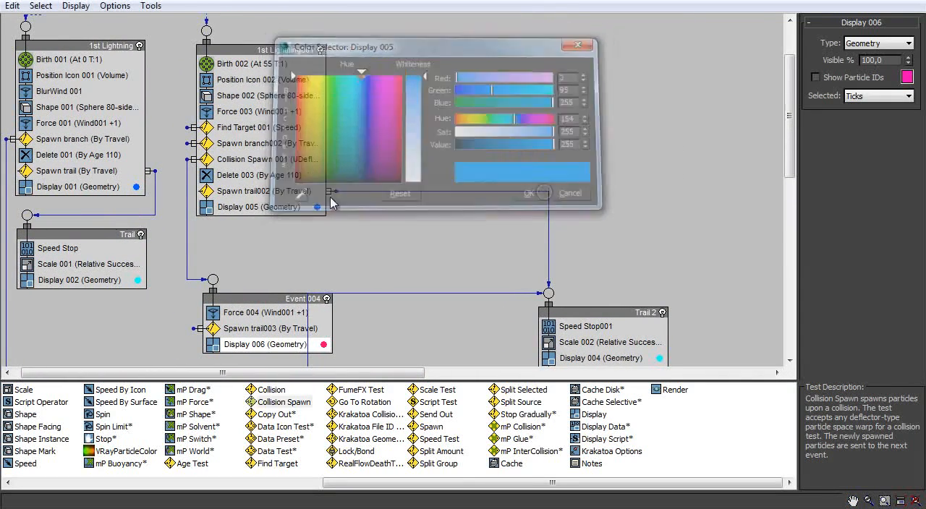
{"action": "left_click", "coordinate": [136, 187]}
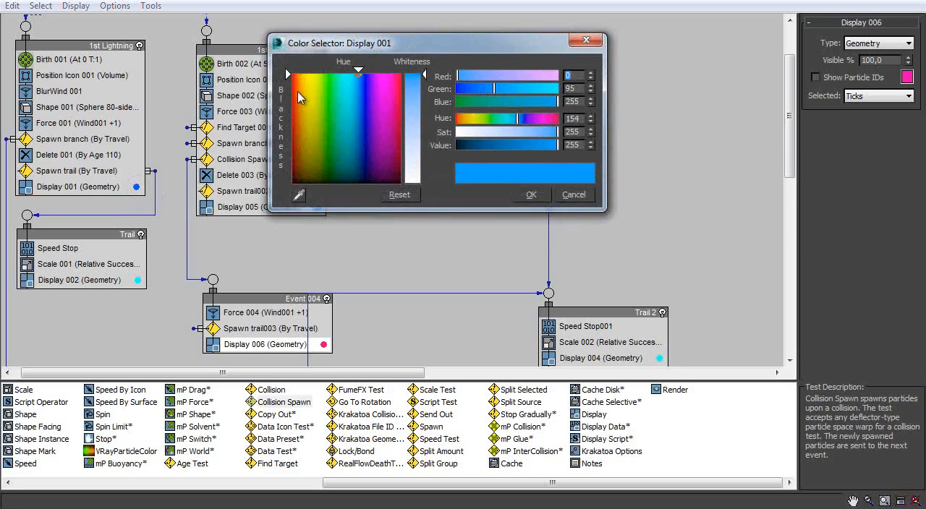
{"action": "left_click", "coordinate": [298, 73]}
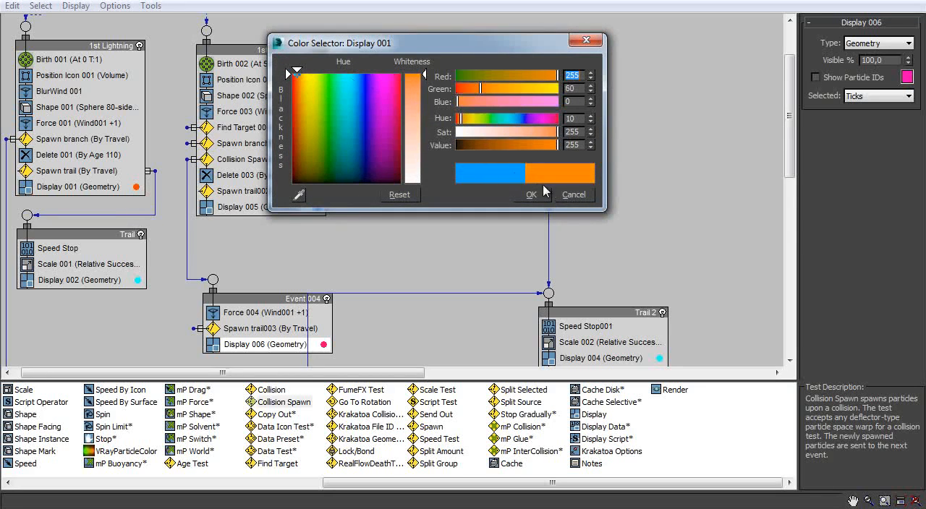
{"action": "left_click", "coordinate": [541, 198]}
- Move Event 004 closer to 1st Lightning001, flip Spawn trail003's output to the other side and wire it to Trail 2
{"action": "middle_click_drag", "start_coordinate": [310, 203], "coordinate": [334, 123]}
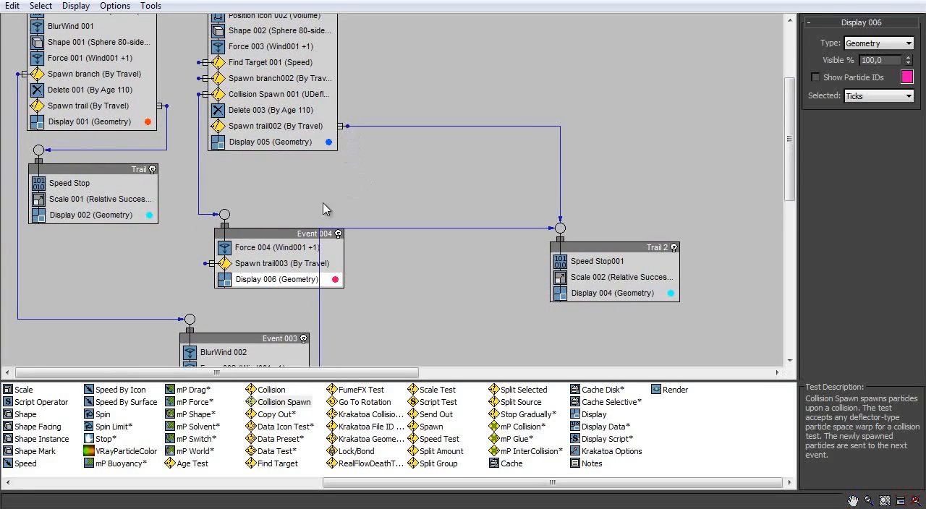
{"action": "left_click_drag", "start_coordinate": [282, 233], "coordinate": [289, 193]}
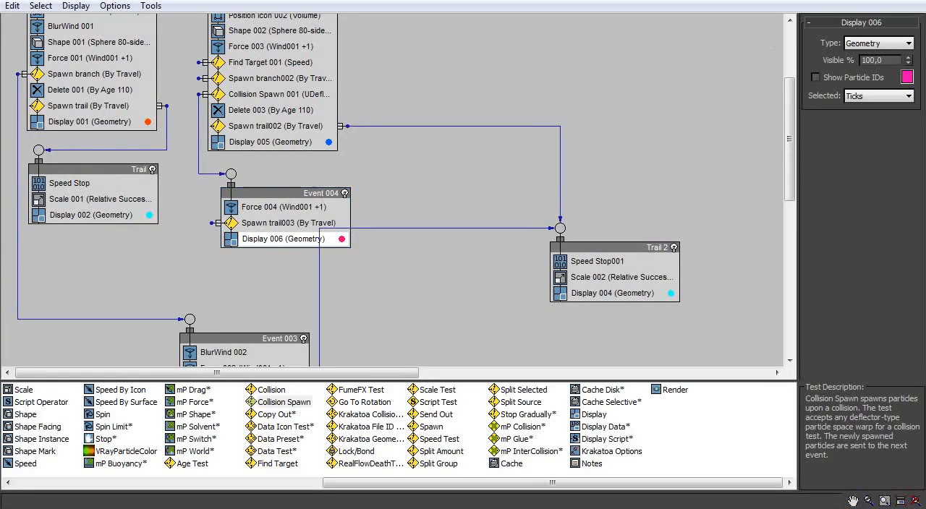
{"action": "left_click", "coordinate": [218, 225]}
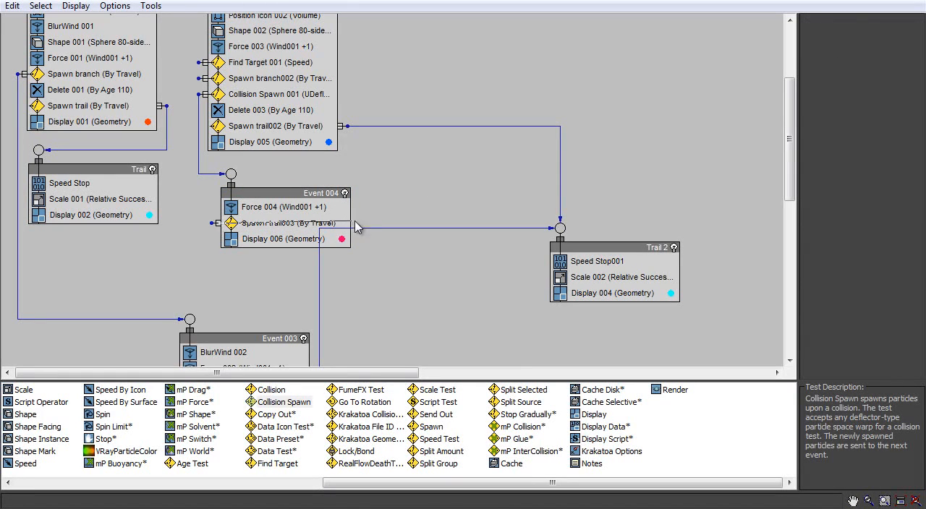
{"action": "left_click_drag", "start_coordinate": [329, 217], "coordinate": [362, 222]}
{"action": "left_click_drag", "start_coordinate": [560, 230], "coordinate": [560, 228]}
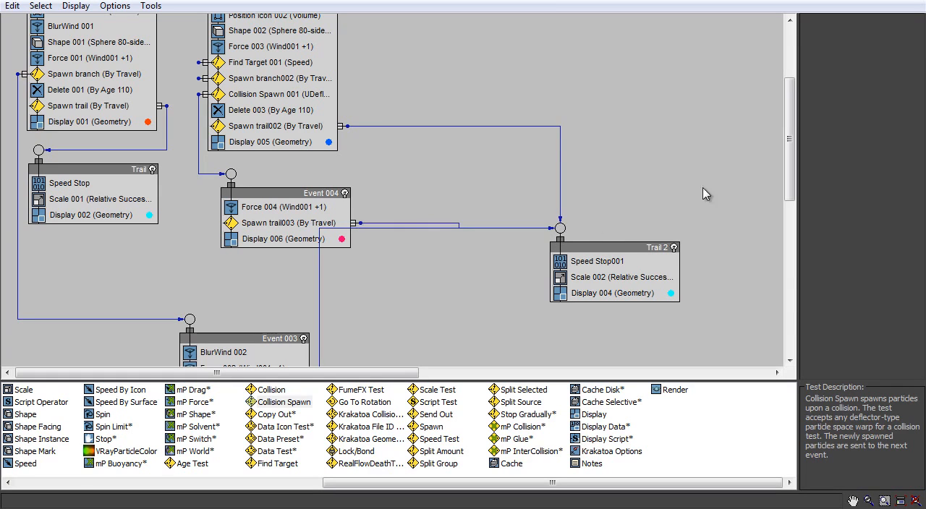
- Minimize Particle View and scrub the timeline to frame 162 to check the collision spawning on the skull
{"action": "left_click", "coordinate": [861, 0]}
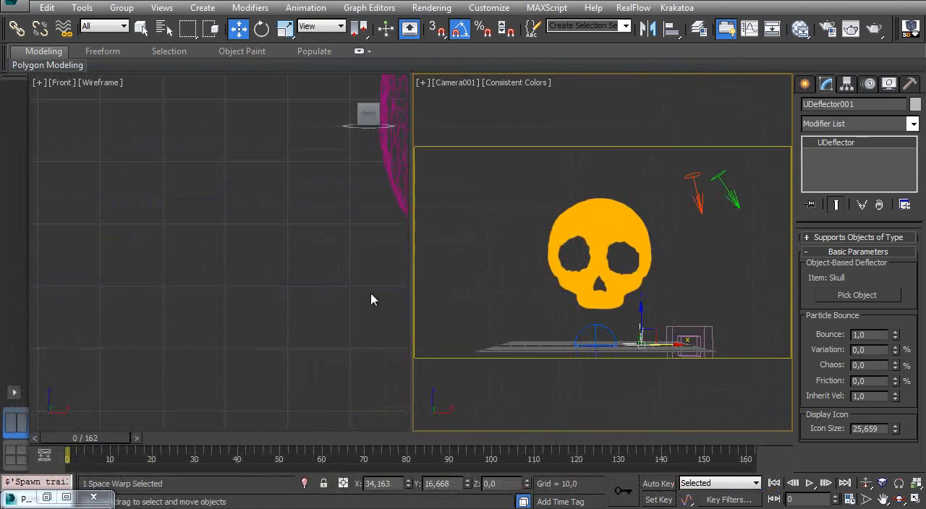
{"action": "left_click_drag", "start_coordinate": [90, 438], "coordinate": [774, 368]}
{"action": "key", "text": "w"}
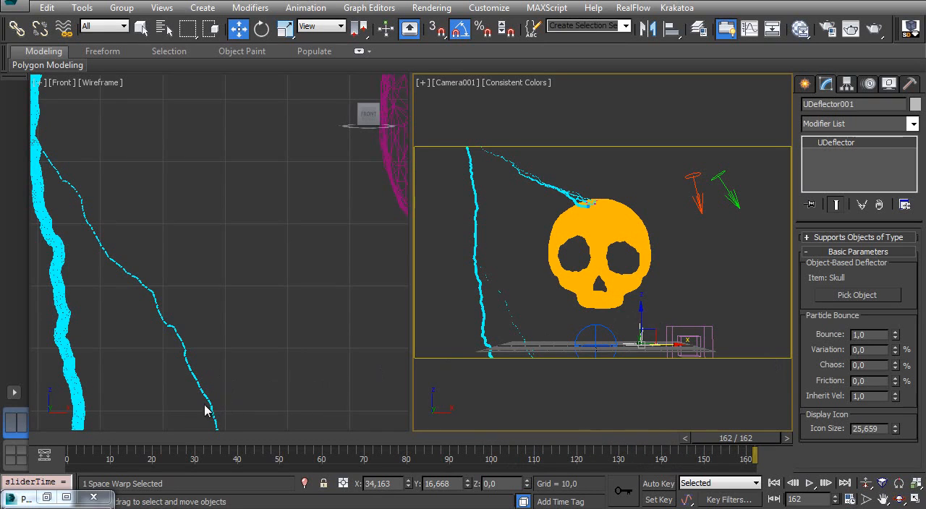
{"action": "left_click_drag", "start_coordinate": [70, 446], "coordinate": [752, 436]}
- Extend the active time range so that the animation ends at frame 300
{"action": "left_click_drag", "start_coordinate": [103, 440], "coordinate": [683, 456]}
{"action": "mouse_move", "coordinate": [684, 456]}
{"action": "right_mouse_down", "text": "ctrl+alt"}
{"action": "mouse_move", "coordinate": [728, 456]}
{"action": "mouse_move", "coordinate": [322, 457]}
{"action": "mouse_move", "coordinate": [674, 463]}
{"action": "right_mouse_up", "text": "ctrl+alt"}
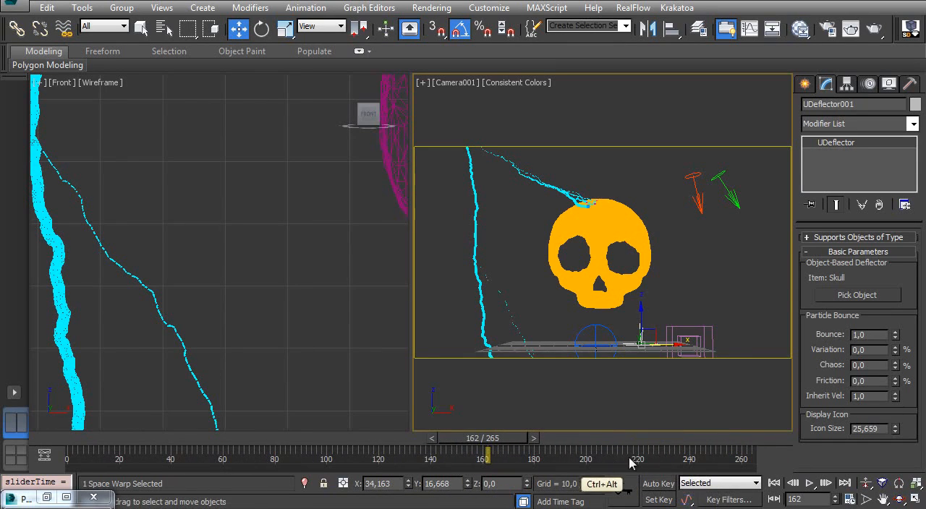
{"action": "right_click_drag", "start_coordinate": [694, 463], "coordinate": [607, 454], "text": "ctrl+alt"}
- Scrub through the 300-frame range and frame the skull in the Front view to examine the spawned lightning
{"action": "left_click_drag", "start_coordinate": [78, 440], "coordinate": [727, 445]}
{"action": "key", "text": "w"}
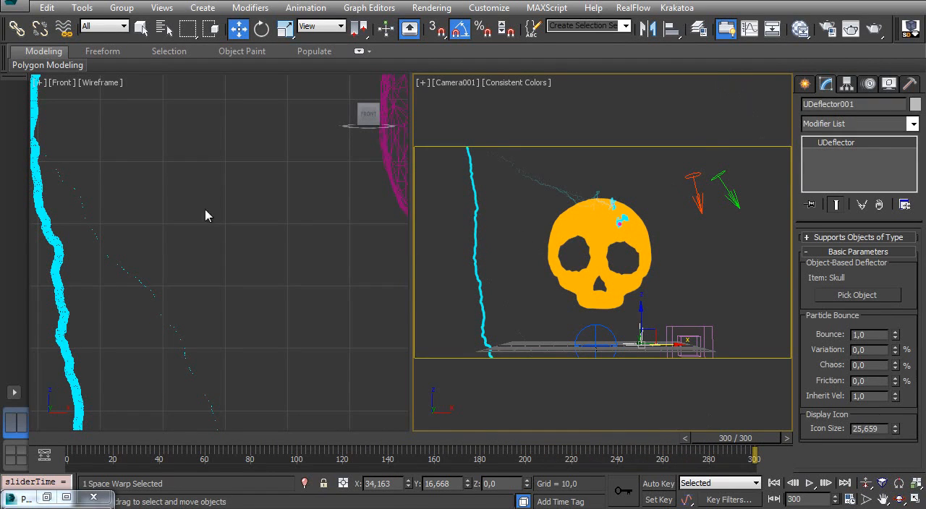
{"action": "middle_click_drag", "start_coordinate": [205, 210], "coordinate": [229, 300], "text": "ctrl+alt"}
{"action": "middle_click_drag", "start_coordinate": [285, 148], "coordinate": [248, 227]}
{"action": "left_click_drag", "start_coordinate": [79, 442], "coordinate": [736, 438]}
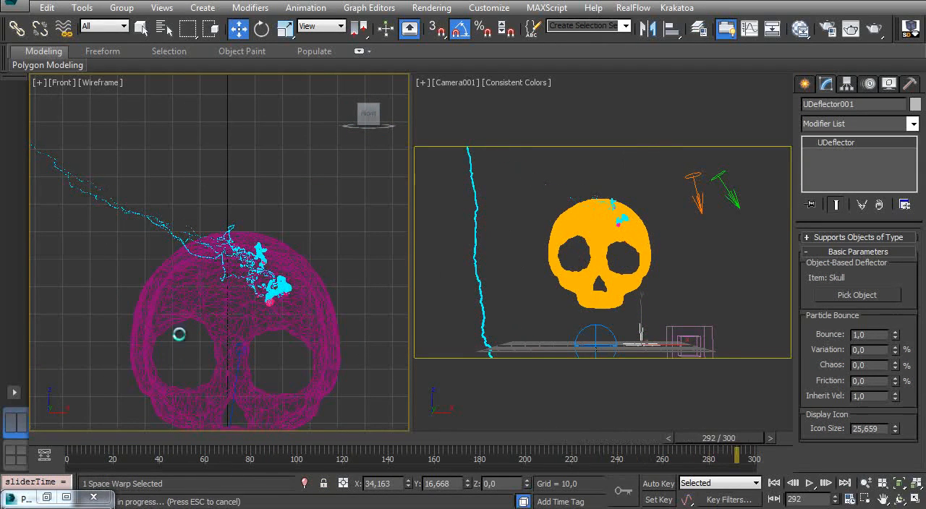
- Return to frame 0, reopen Particle View and add a Lock/Bond test to Event 004 between Force 004 and Spawn trail003
{"action": "key", "text": "Home"}
{"action": "key", "text": "6"}
{"action": "middle_click_drag", "start_coordinate": [240, 227], "coordinate": [120, 206]}
{"action": "middle_click_drag", "start_coordinate": [137, 229], "coordinate": [83, 157]}
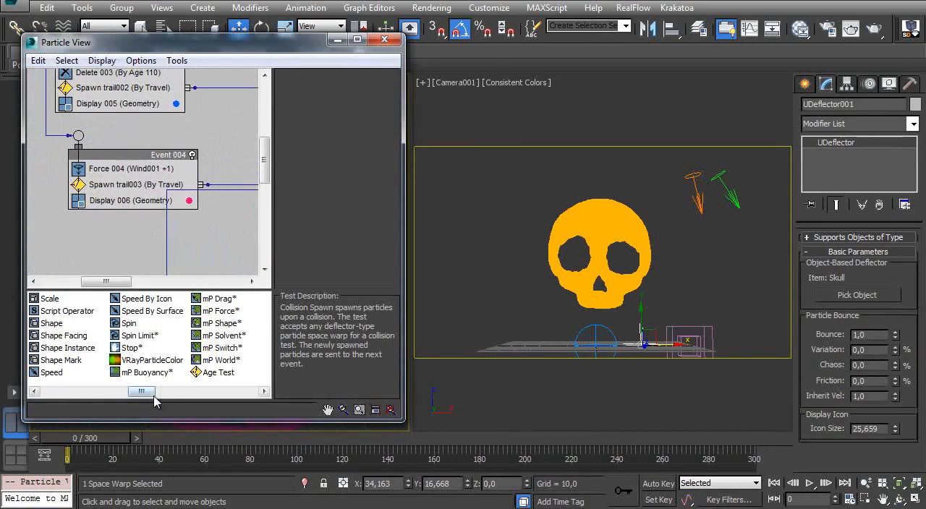
{"action": "left_click_drag", "start_coordinate": [142, 391], "coordinate": [181, 392]}
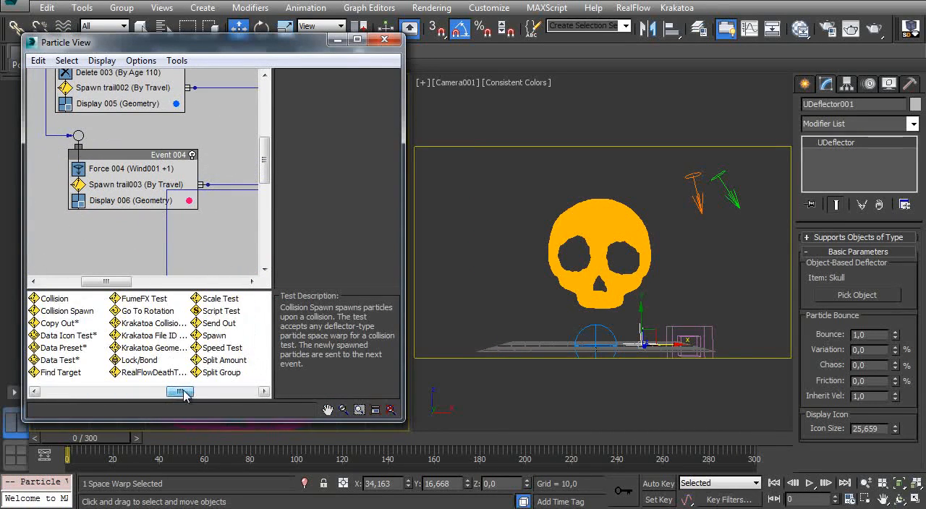
{"action": "left_click_drag", "start_coordinate": [143, 368], "coordinate": [115, 187]}
{"action": "left_click", "coordinate": [132, 185]}
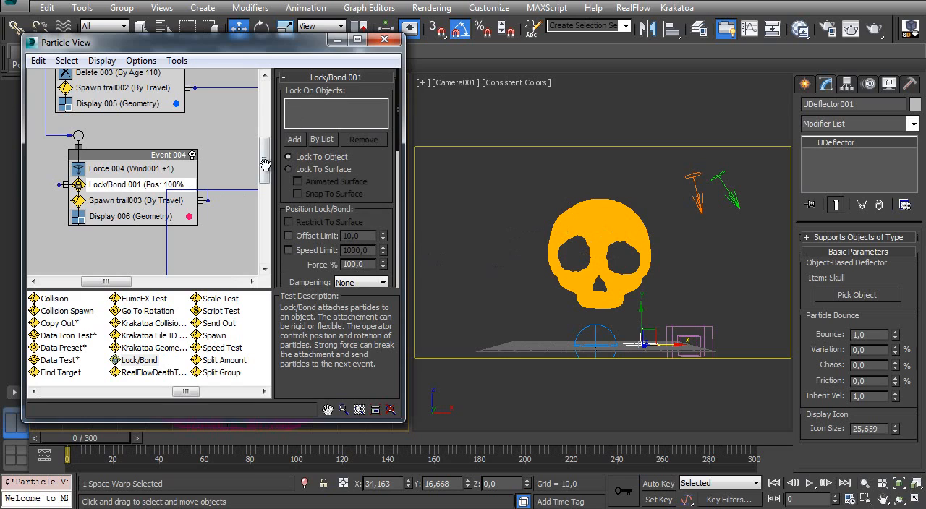
- Lock the Lock/Bond test to the skull with Lock To Surface and Restrict To Surface, setting the position and rotation Force to 0%
{"action": "left_click", "coordinate": [294, 139]}
{"action": "left_click", "coordinate": [591, 225]}
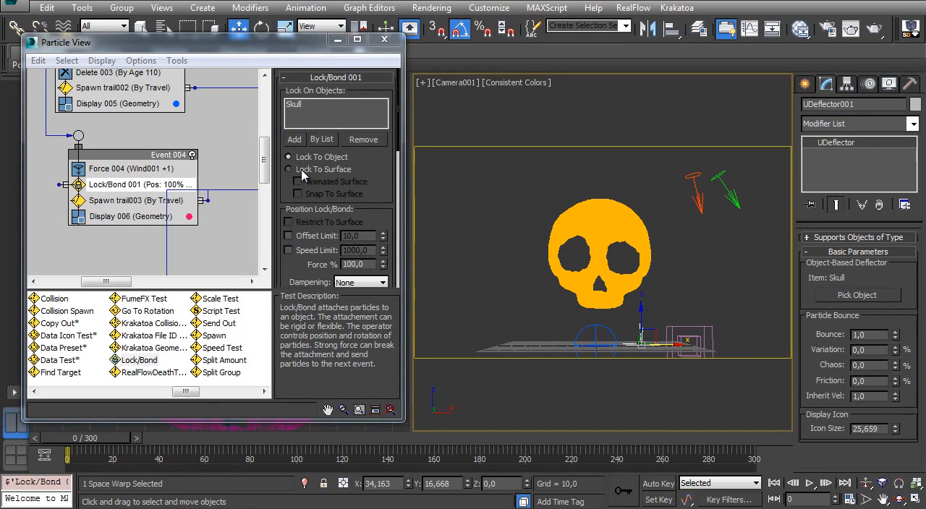
{"action": "left_click", "coordinate": [290, 169]}
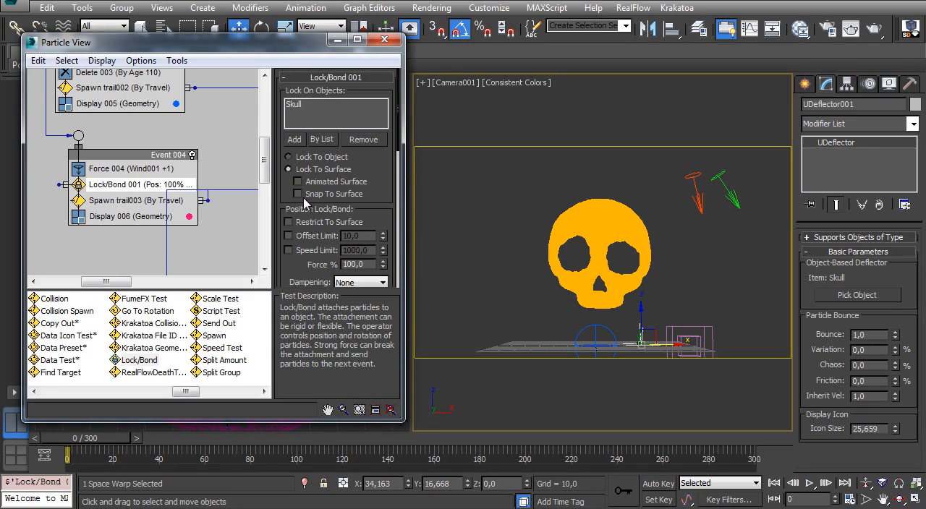
{"action": "scroll", "coordinate": [282, 193], "scroll_direction": "down", "scroll_amount": 2}
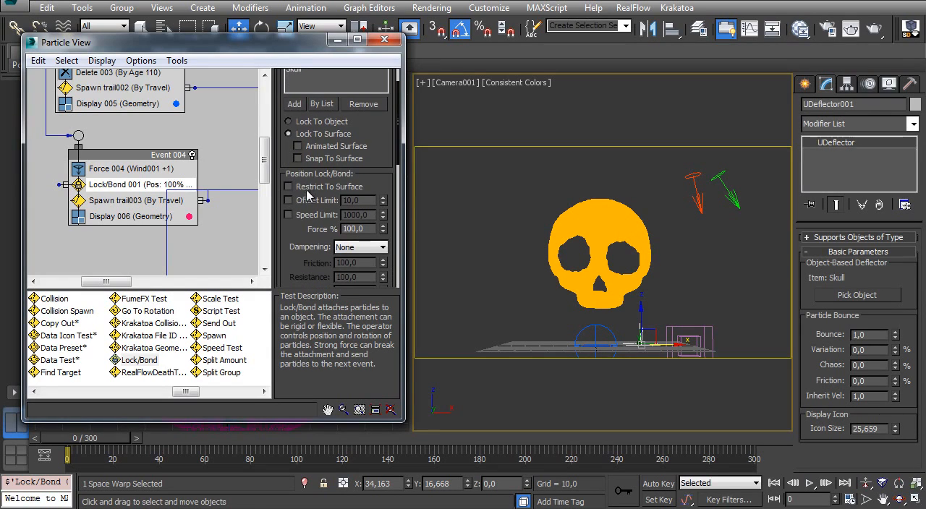
{"action": "right_click", "coordinate": [383, 232]}
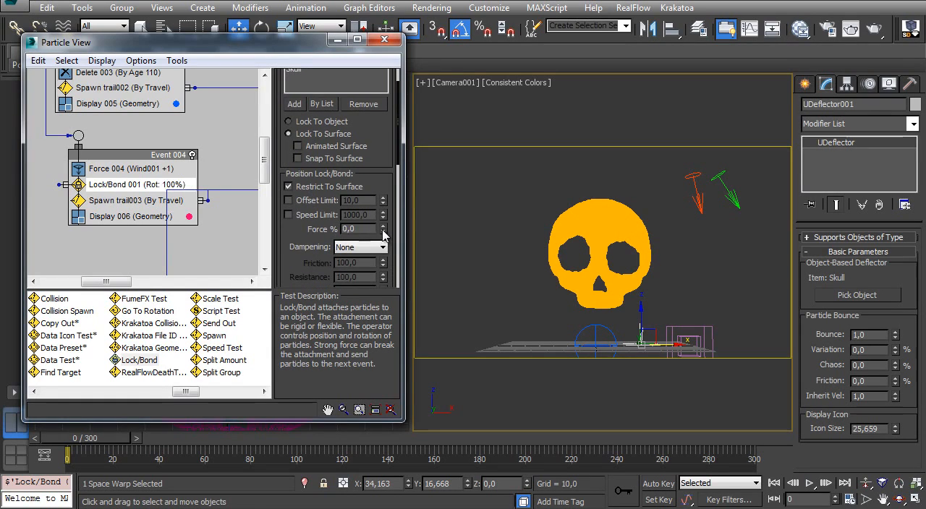
{"action": "left_click_drag", "start_coordinate": [291, 269], "coordinate": [286, 105]}
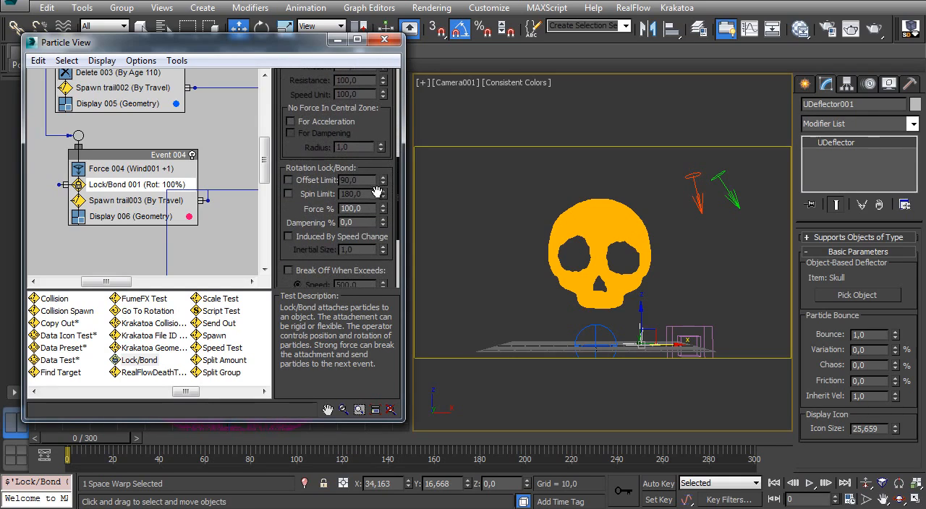
{"action": "left_click_drag", "start_coordinate": [287, 156], "coordinate": [292, 332]}
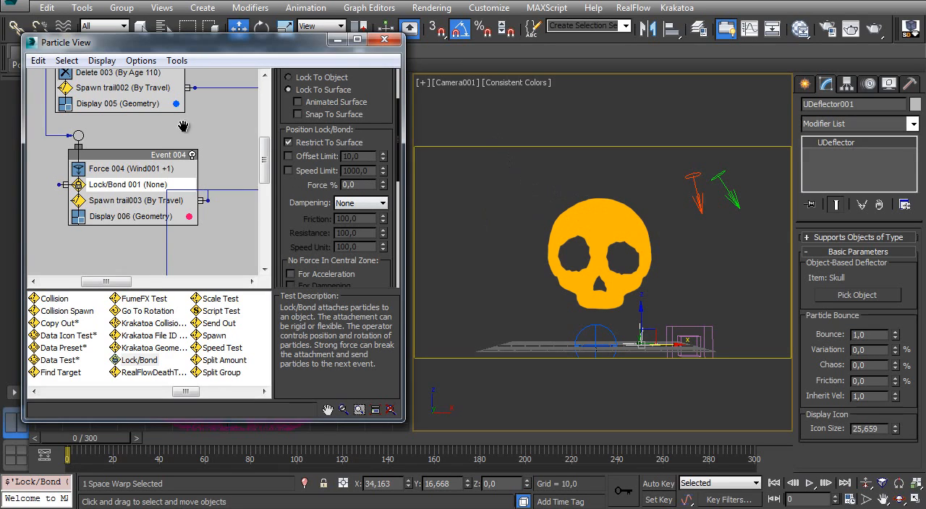
- Try a position Force of 100% in the Lock/Bond test, return it to 0%, and scrub the animation
{"action": "left_click_drag", "start_coordinate": [183, 126], "coordinate": [206, 194]}
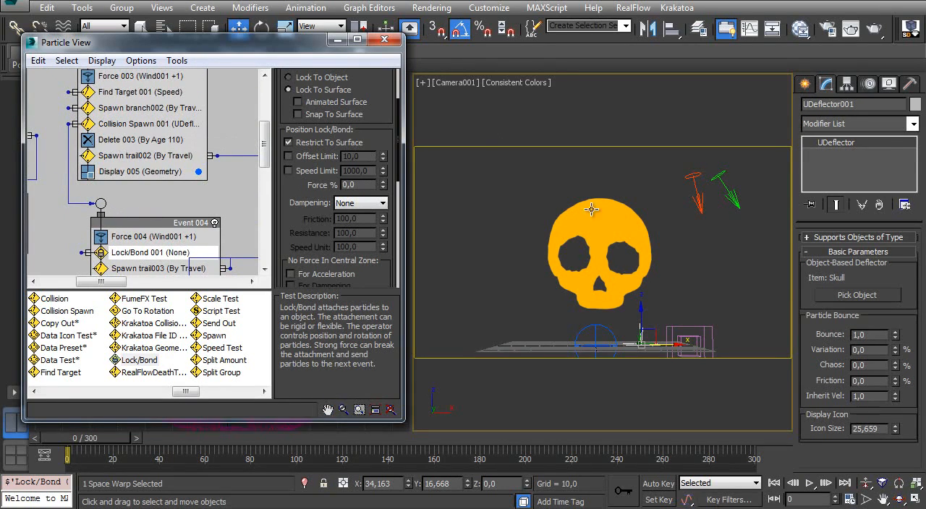
{"action": "left_click_drag", "start_coordinate": [142, 207], "coordinate": [134, 159]}
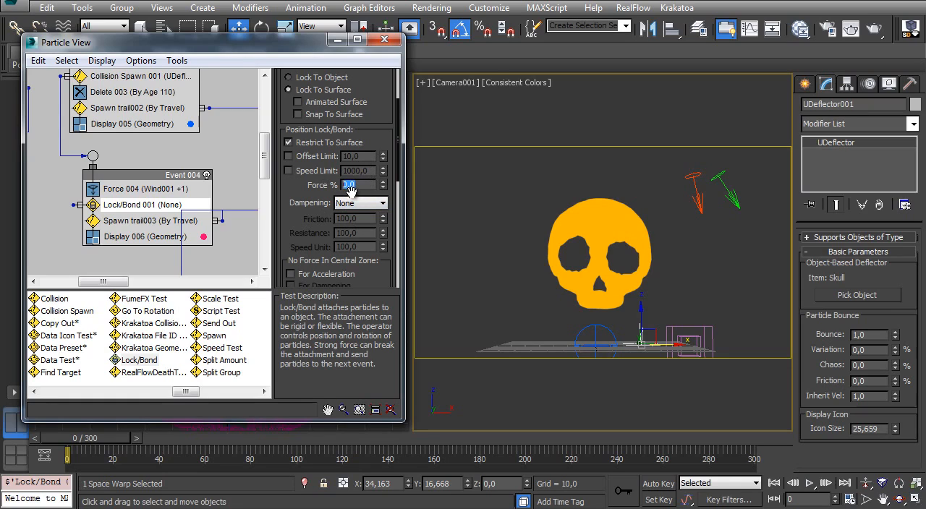
{"action": "type", "text": "100"}
{"action": "key", "text": "Return"}
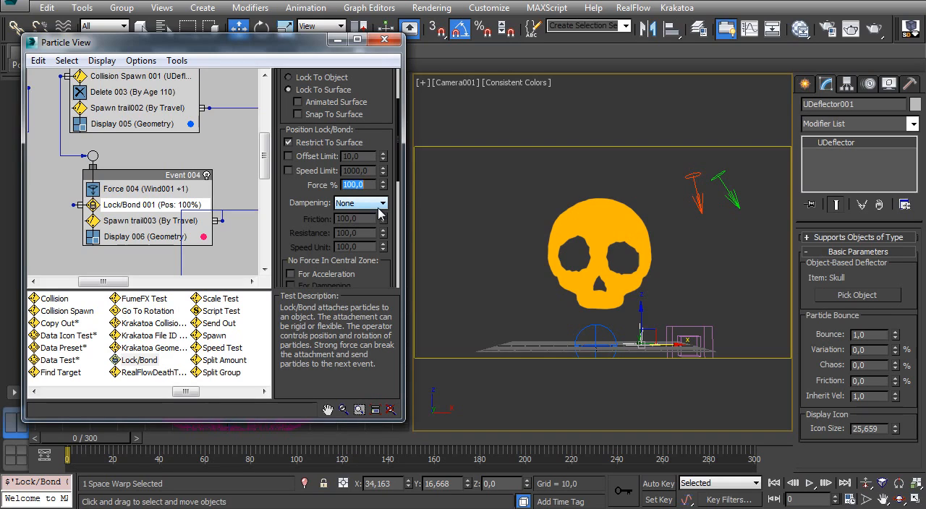
{"action": "middle_click_drag", "start_coordinate": [126, 164], "coordinate": [115, 118]}
{"action": "middle_click_drag", "start_coordinate": [192, 180], "coordinate": [183, 135]}
{"action": "middle_click_drag", "start_coordinate": [117, 157], "coordinate": [136, 207]}
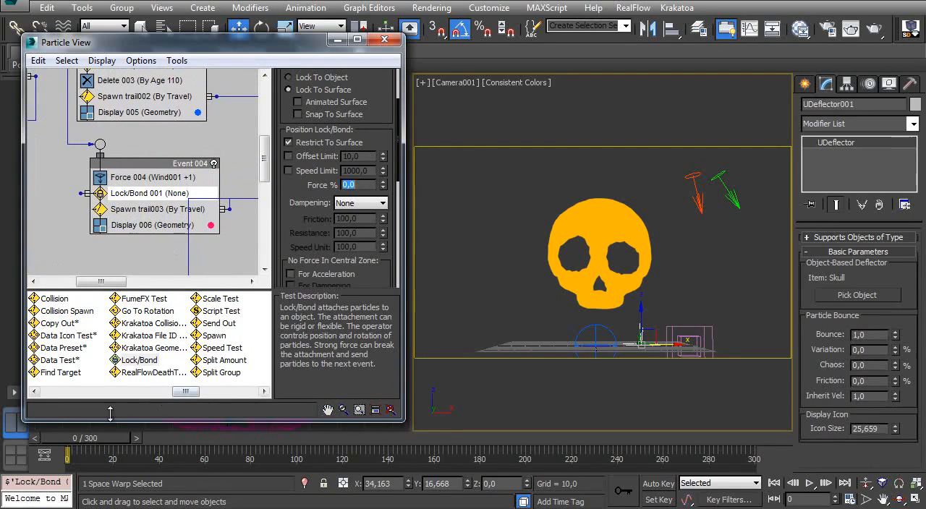
{"action": "left_click_drag", "start_coordinate": [85, 442], "coordinate": [515, 439]}
{"action": "key", "text": "w"}
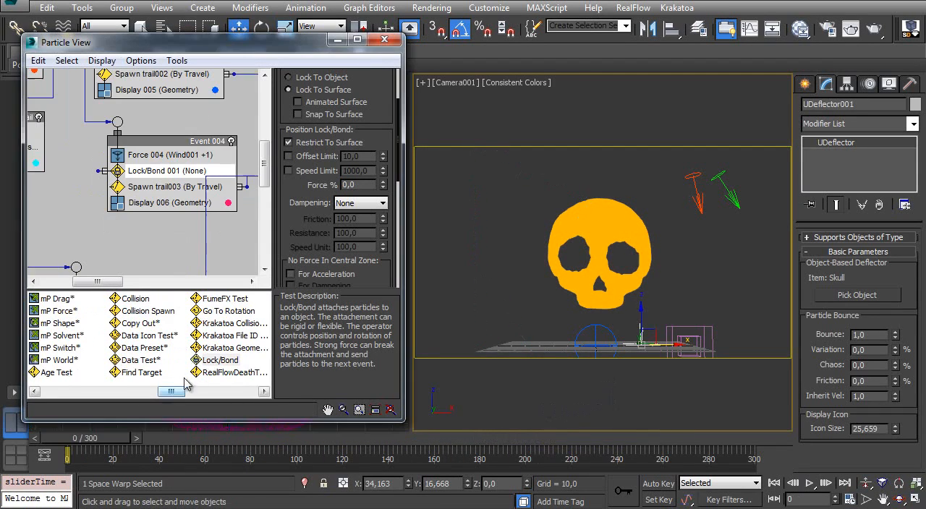
- Add a Speed By Surface operator to Event 004 below the Lock/Bond test and assign the skull as its surface geometry
{"action": "left_click_drag", "start_coordinate": [169, 393], "coordinate": [128, 393]}
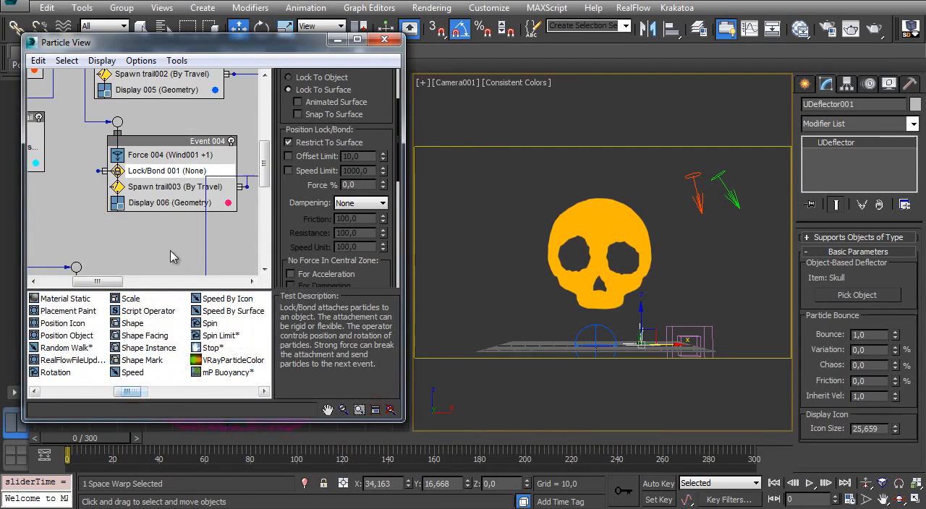
{"action": "left_click_drag", "start_coordinate": [222, 316], "coordinate": [156, 188]}
{"action": "left_click", "coordinate": [296, 215]}
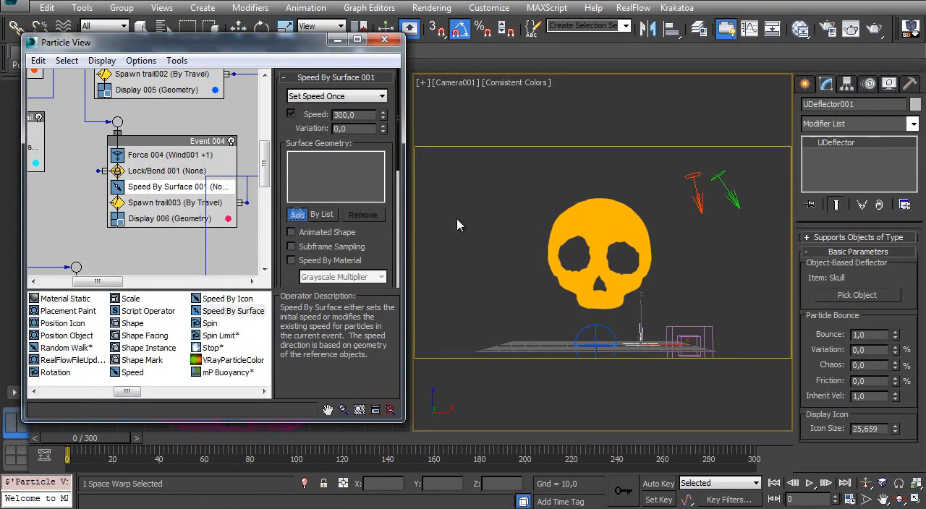
{"action": "left_click", "coordinate": [598, 219]}
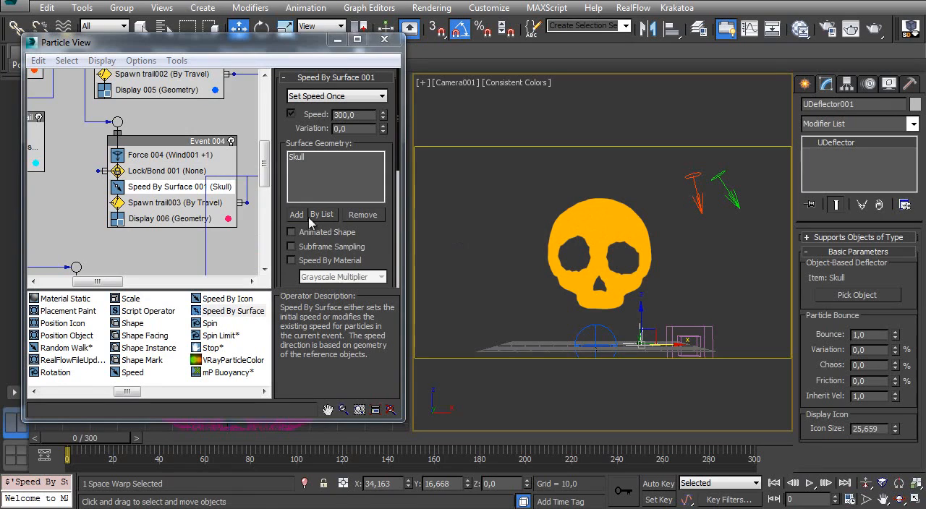
{"action": "left_click", "coordinate": [298, 159]}
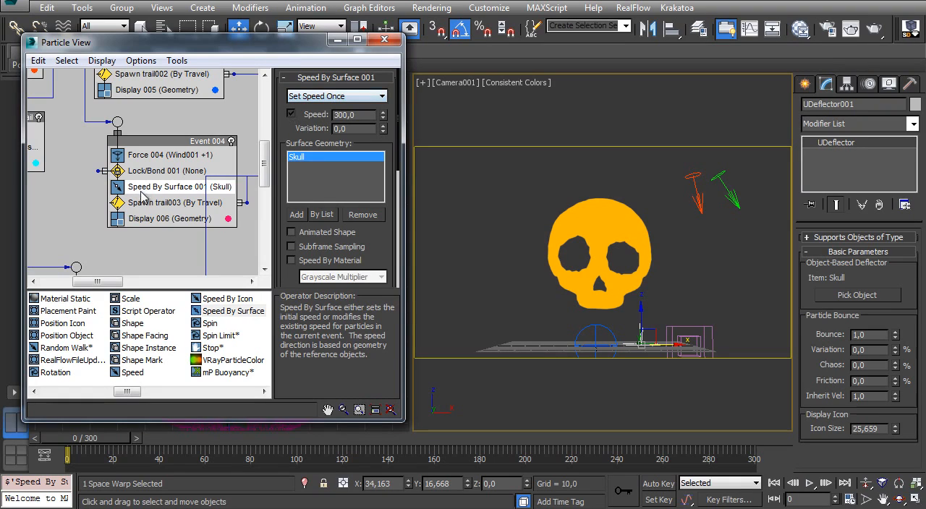
- Set Speed By Surface to Control Speed Continuously with direction Parallel To Surface, and move it above the Lock/Bond test
{"action": "left_click", "coordinate": [309, 102]}
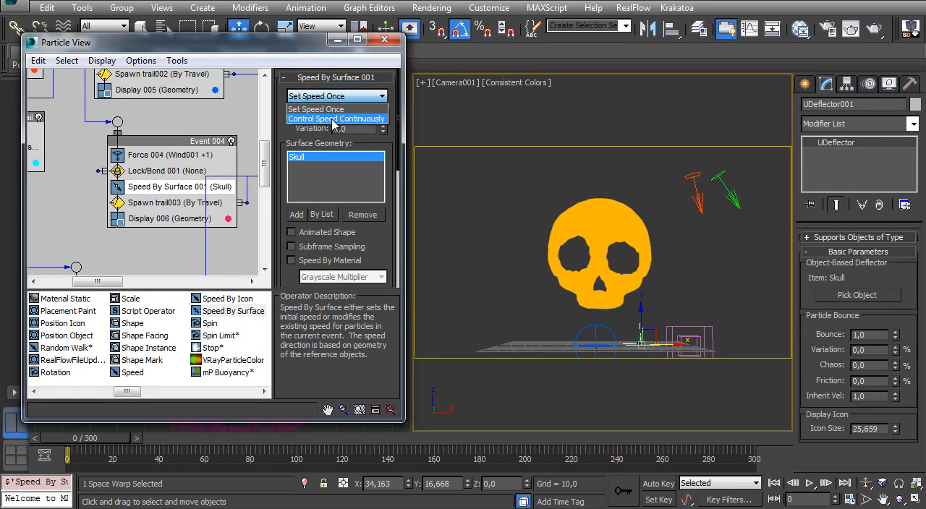
{"action": "left_click", "coordinate": [334, 119]}
{"action": "left_click_drag", "start_coordinate": [143, 192], "coordinate": [133, 168]}
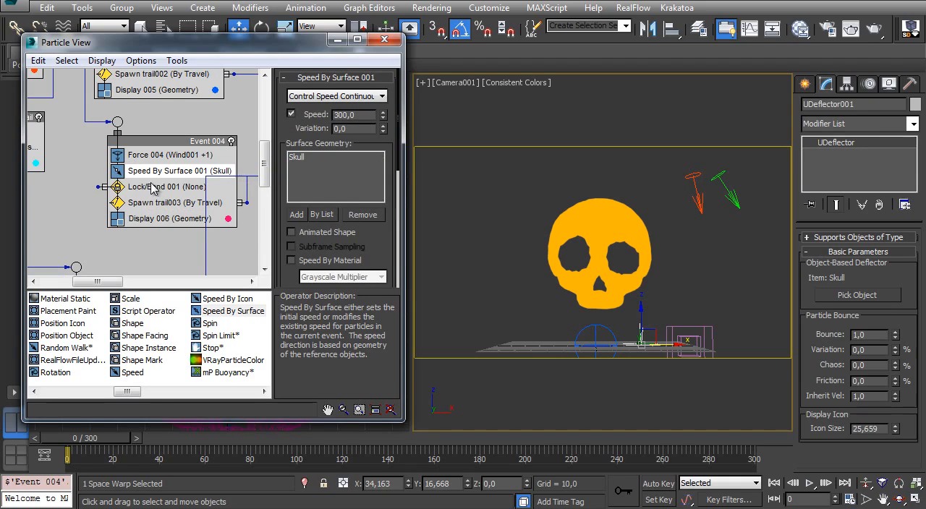
{"action": "left_click_drag", "start_coordinate": [369, 233], "coordinate": [369, 112]}
{"action": "left_click", "coordinate": [327, 210]}
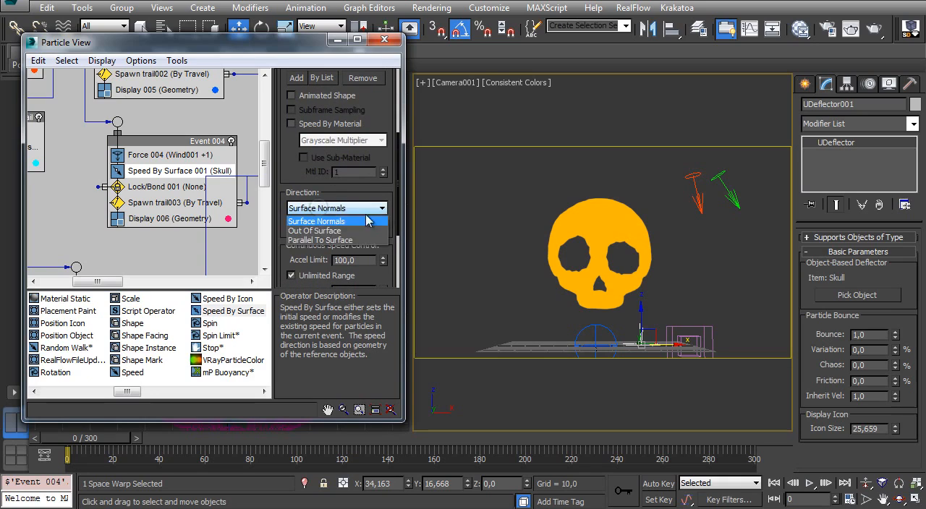
{"action": "left_click", "coordinate": [329, 241]}
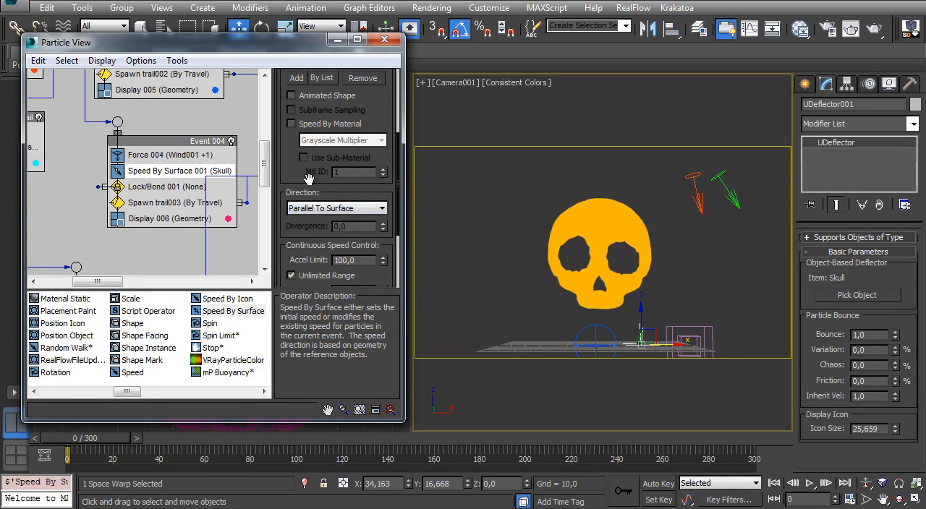
{"action": "left_click_drag", "start_coordinate": [371, 108], "coordinate": [365, 199]}
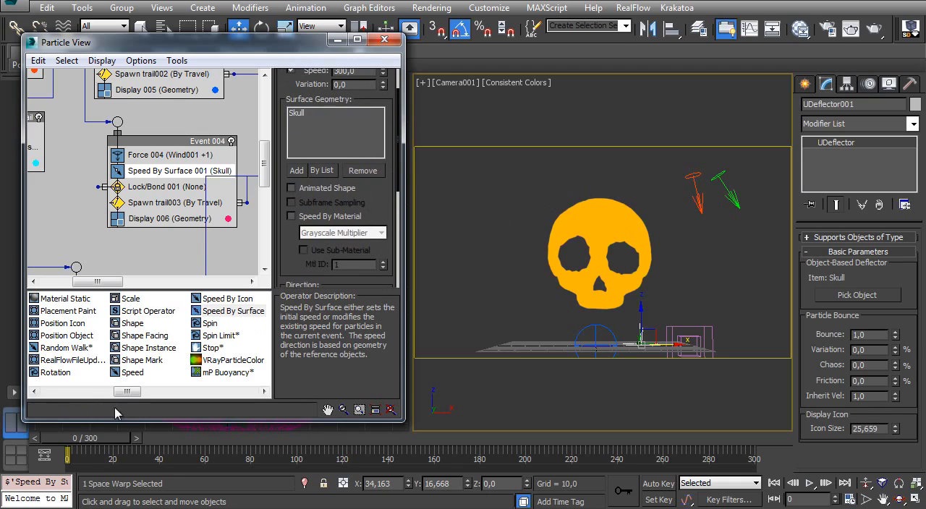
- Scrub through the animation to examine how the lightning crawls over the skull's surface
{"action": "left_click_drag", "start_coordinate": [80, 438], "coordinate": [532, 375]}
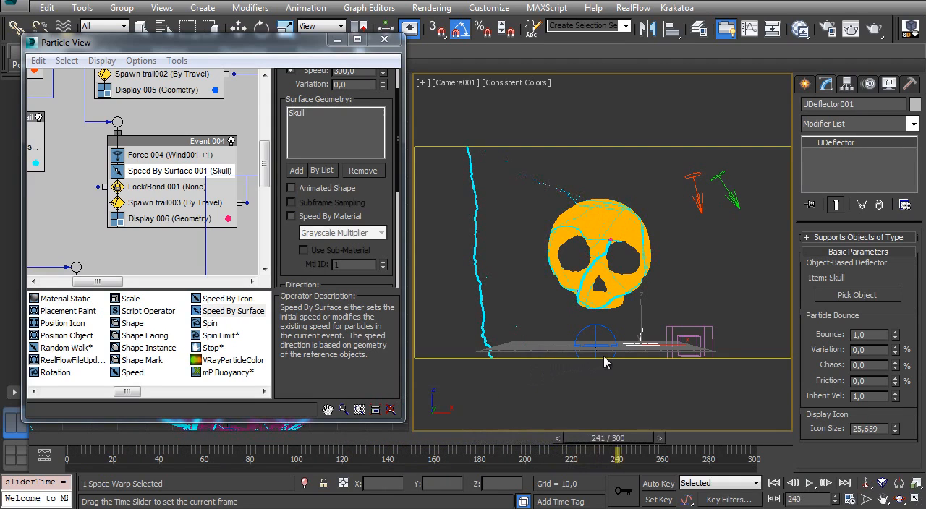
{"action": "key", "text": "w"}
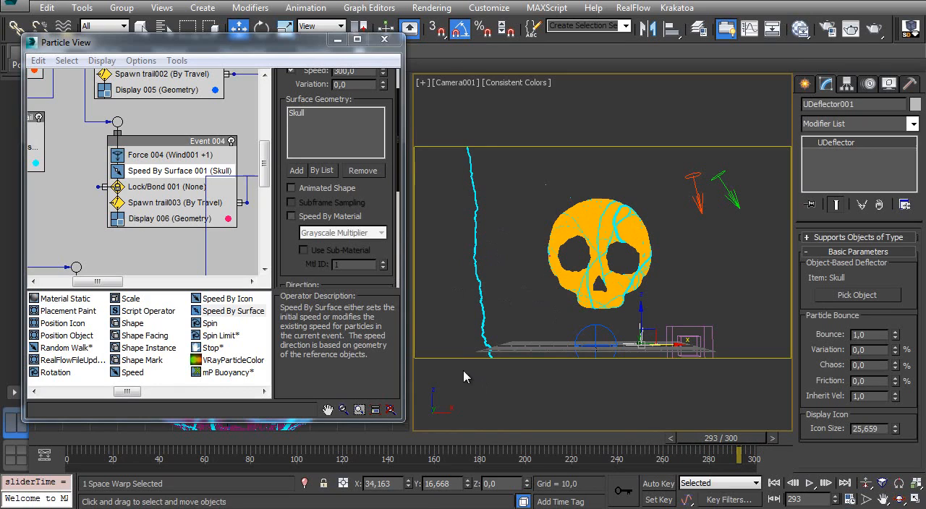
{"action": "left_click_drag", "start_coordinate": [80, 441], "coordinate": [568, 422]}
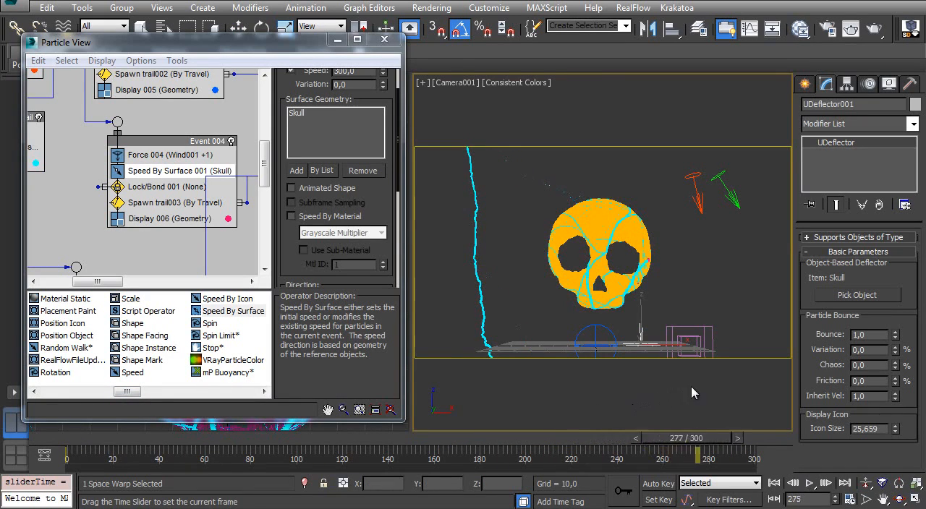
{"action": "key", "text": "w"}
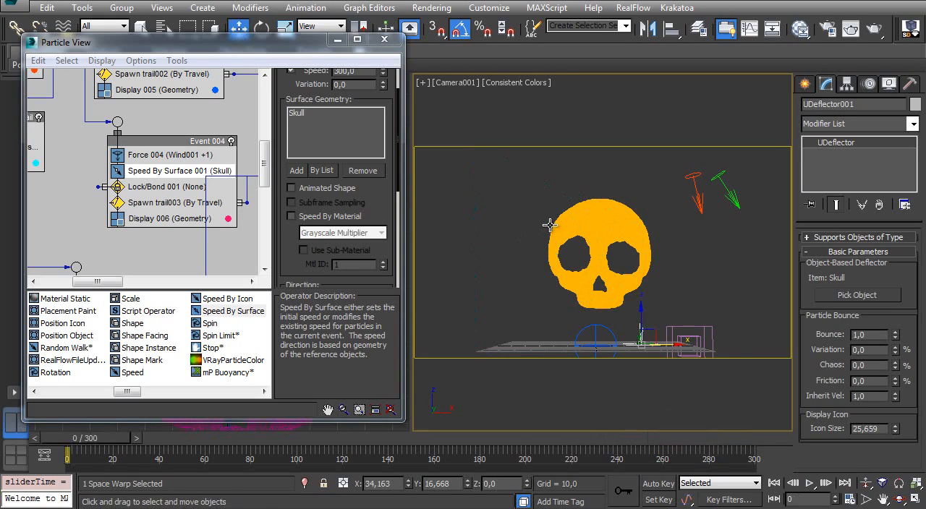
- Hide the skull and scrub to frame 300 to check the surface trails, returning to frame 0
{"action": "left_click", "coordinate": [588, 221]}
{"action": "right_click", "coordinate": [592, 223]}
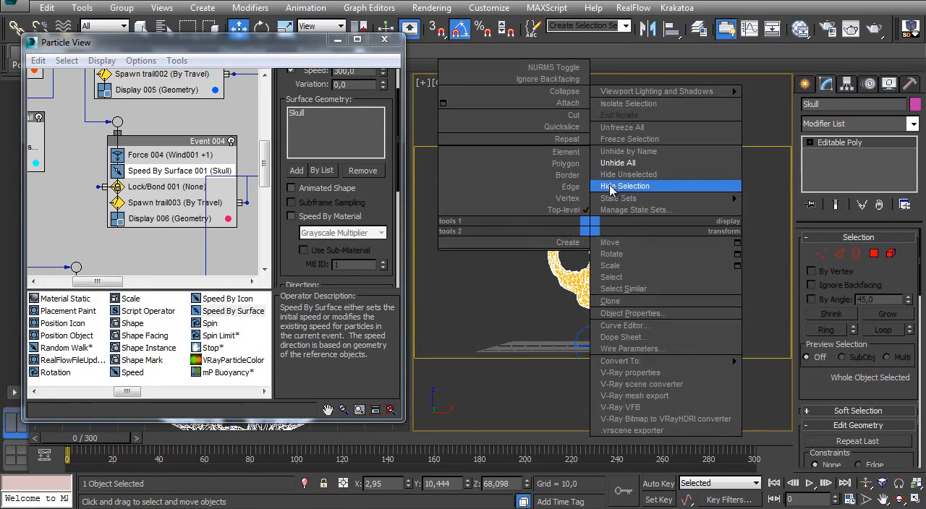
{"action": "left_click", "coordinate": [618, 184]}
{"action": "left_click_drag", "start_coordinate": [85, 442], "coordinate": [731, 340]}
{"action": "key", "text": "w"}
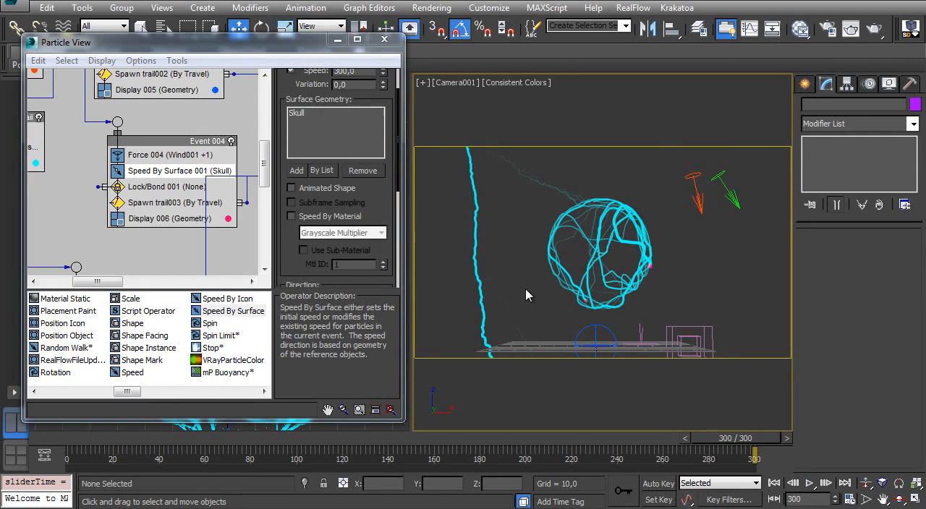
{"action": "key", "text": "Home"}
- Review Event 004's operators, scrub to frame 189, and set the Speed By Surface speed to 150
{"action": "middle_click_drag", "start_coordinate": [170, 196], "coordinate": [146, 196]}
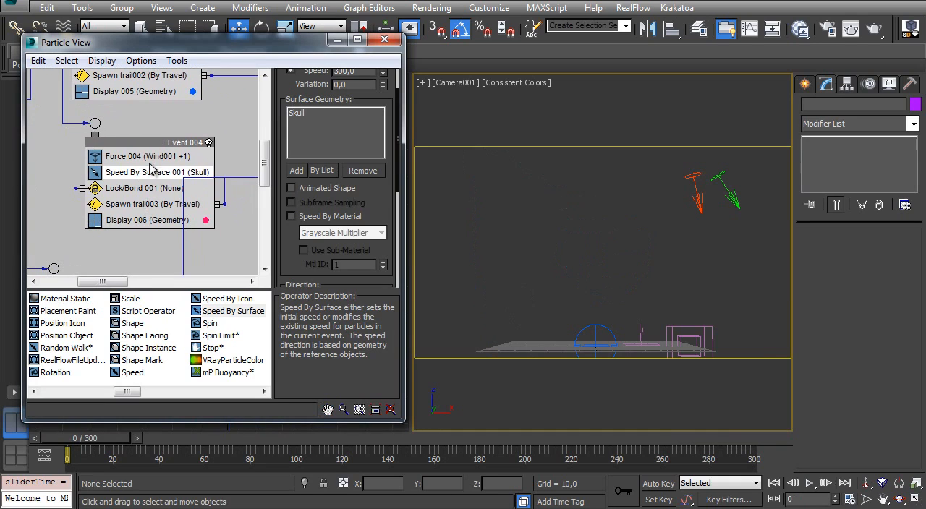
{"action": "left_click", "coordinate": [150, 158]}
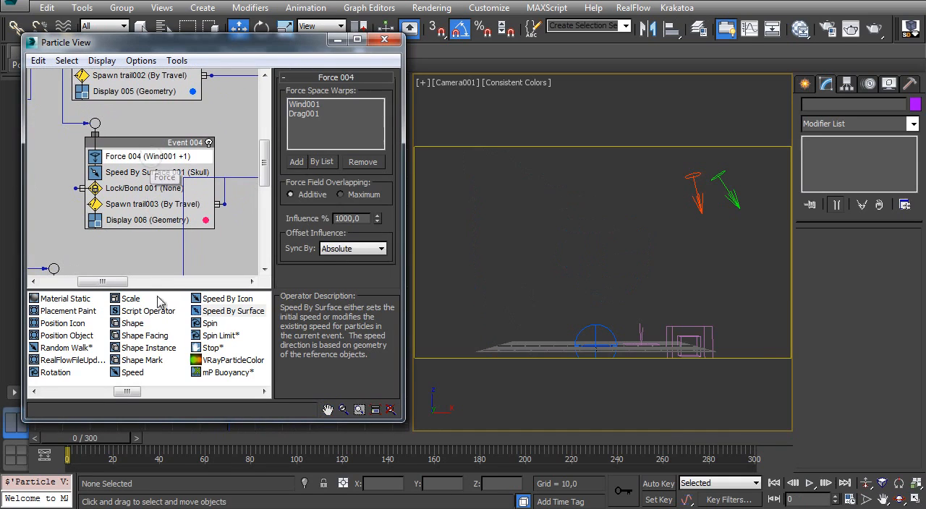
{"action": "left_click", "coordinate": [132, 188]}
{"action": "left_click", "coordinate": [136, 174]}
{"action": "left_click_drag", "start_coordinate": [86, 438], "coordinate": [496, 439]}
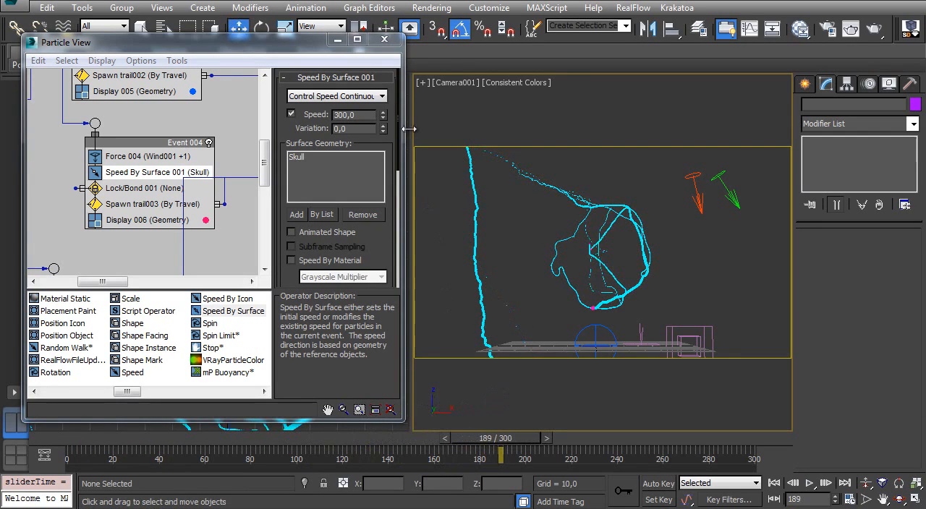
{"action": "double_click", "coordinate": [361, 117]}
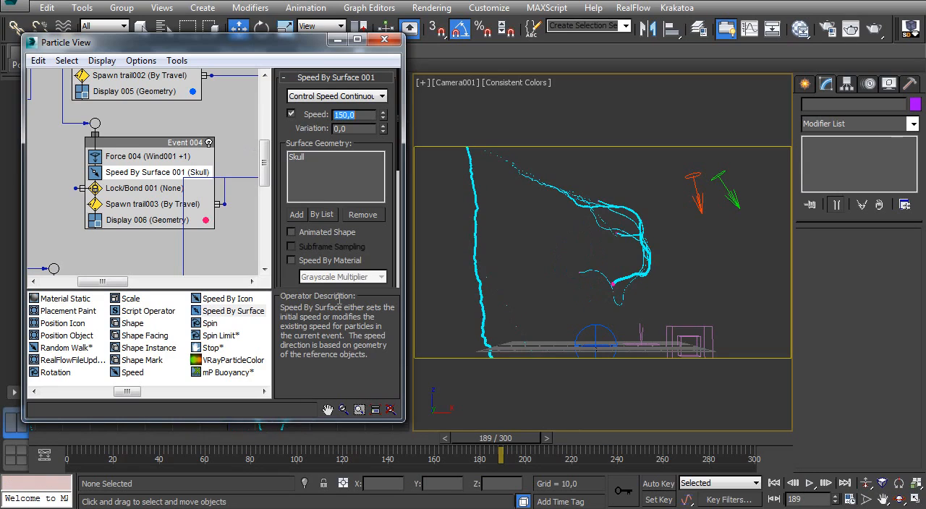
- Scrub the full range and replay from frame 0 to frame 210 to examine the slower surface trails
{"action": "left_click_drag", "start_coordinate": [128, 441], "coordinate": [786, 385]}
{"action": "left_click", "coordinate": [49, 444]}
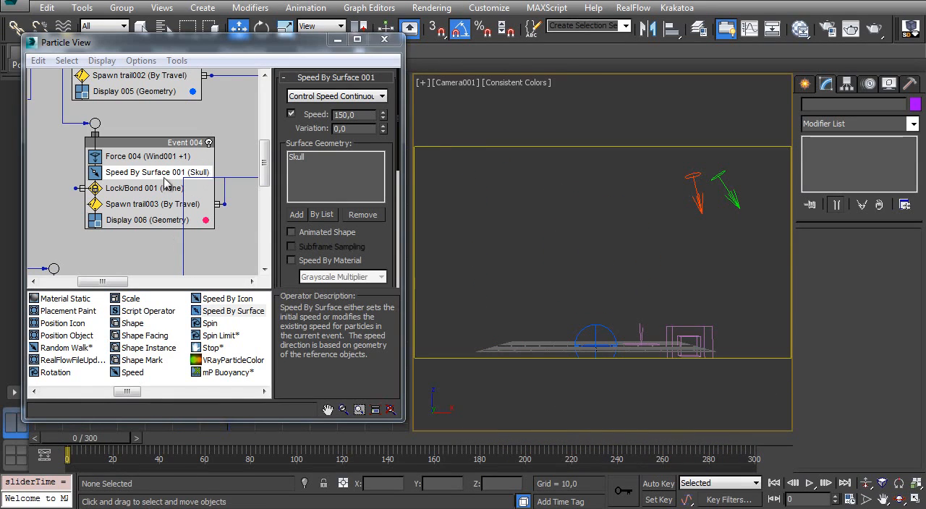
{"action": "left_click_drag", "start_coordinate": [123, 437], "coordinate": [557, 376]}
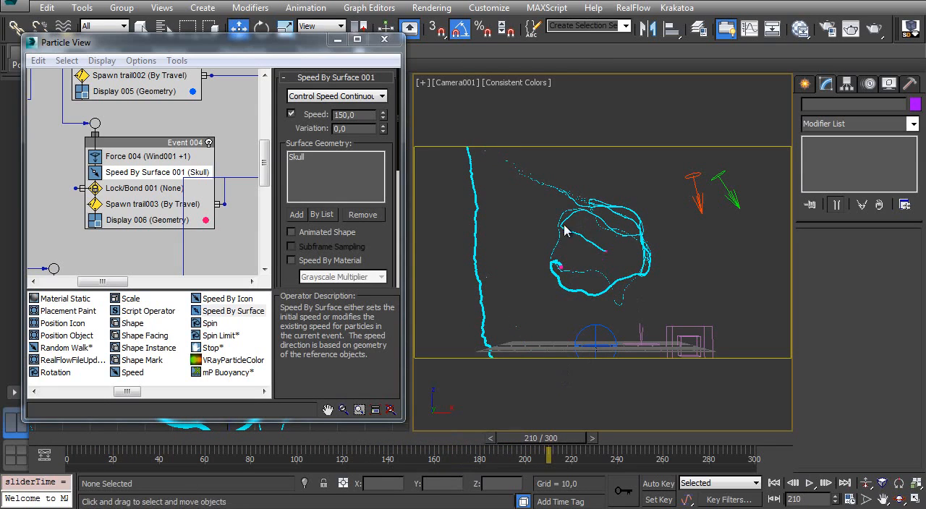
- Raise the Influence of Force 004 in Event 004 to 1200%
{"action": "left_click", "coordinate": [141, 156]}
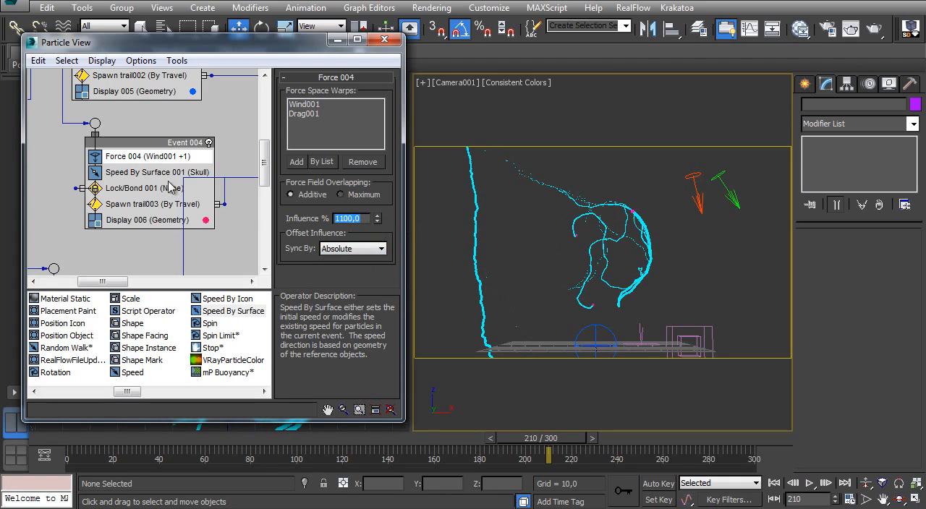
{"action": "middle_click_drag", "start_coordinate": [130, 164], "coordinate": [139, 211]}
{"action": "middle_click_drag", "start_coordinate": [122, 172], "coordinate": [147, 239]}
{"action": "middle_click_drag", "start_coordinate": [123, 102], "coordinate": [125, 163]}
{"action": "middle_click_drag", "start_coordinate": [149, 262], "coordinate": [114, 78]}
- Replay the animation from frame 0 to frame 292 to examine the stronger wind's effect on the skull trails
{"action": "left_click_drag", "start_coordinate": [101, 441], "coordinate": [733, 363]}
{"action": "key", "text": "Home"}
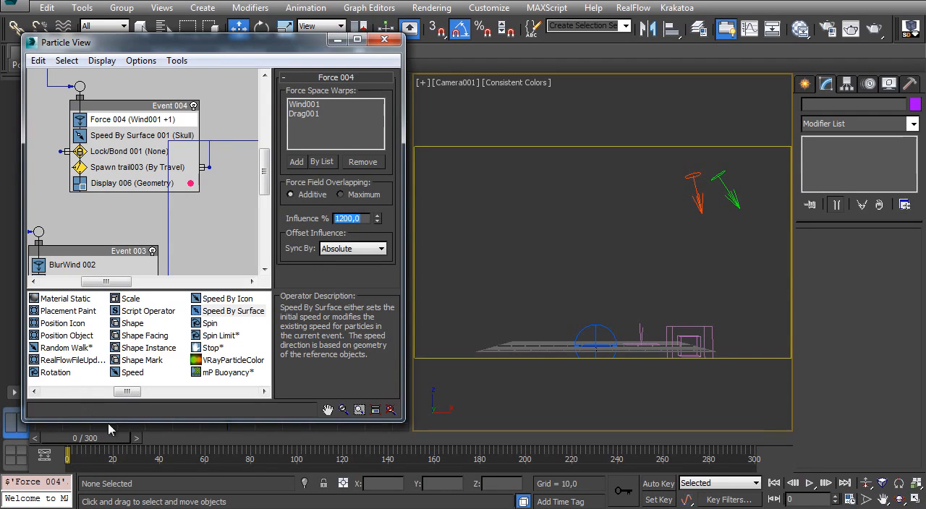
{"action": "left_click_drag", "start_coordinate": [74, 439], "coordinate": [717, 304]}
{"action": "key", "text": "w"}
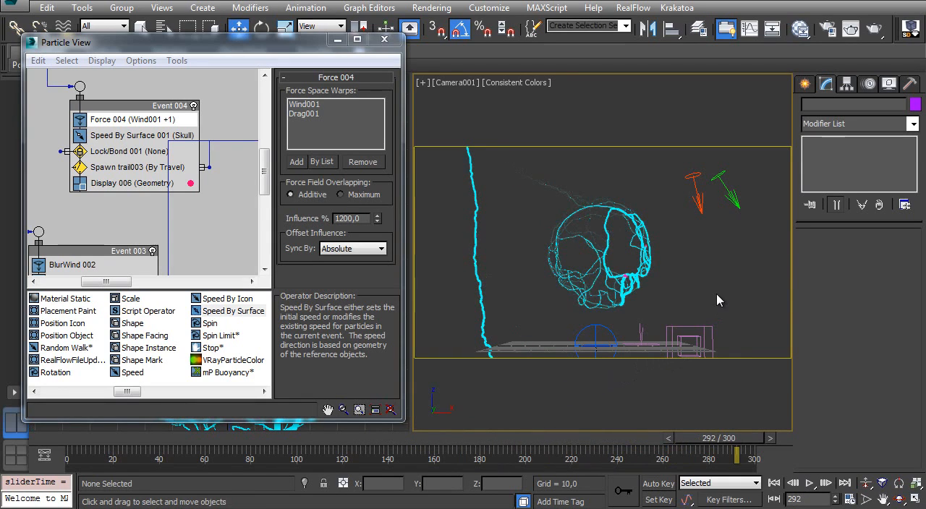
- Set the Offspring number of Collision Spawn 001 to 3
{"action": "key", "text": "Home"}
{"action": "mouse_move", "coordinate": [106, 231]}
{"action": "middle_mouse_down"}
{"action": "mouse_move", "coordinate": [149, 151]}
{"action": "mouse_move", "coordinate": [120, 231]}
{"action": "middle_mouse_up"}
{"action": "middle_click_drag", "start_coordinate": [154, 163], "coordinate": [140, 191]}
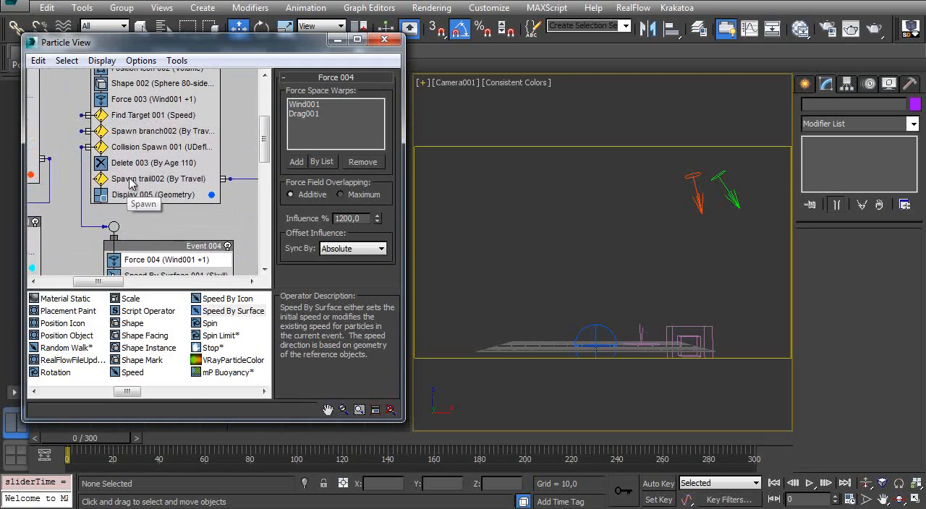
{"action": "left_click", "coordinate": [156, 148]}
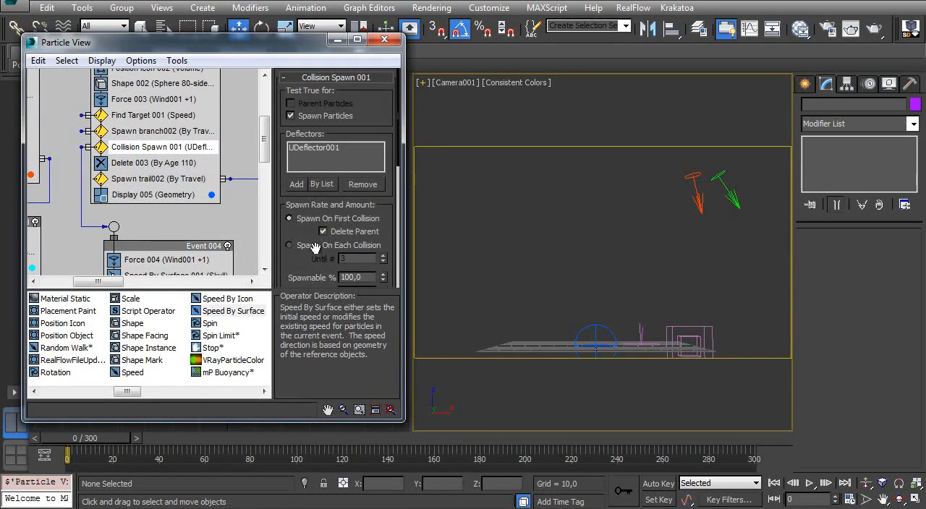
{"action": "scroll", "coordinate": [305, 258], "scroll_direction": "down", "scroll_amount": 3}
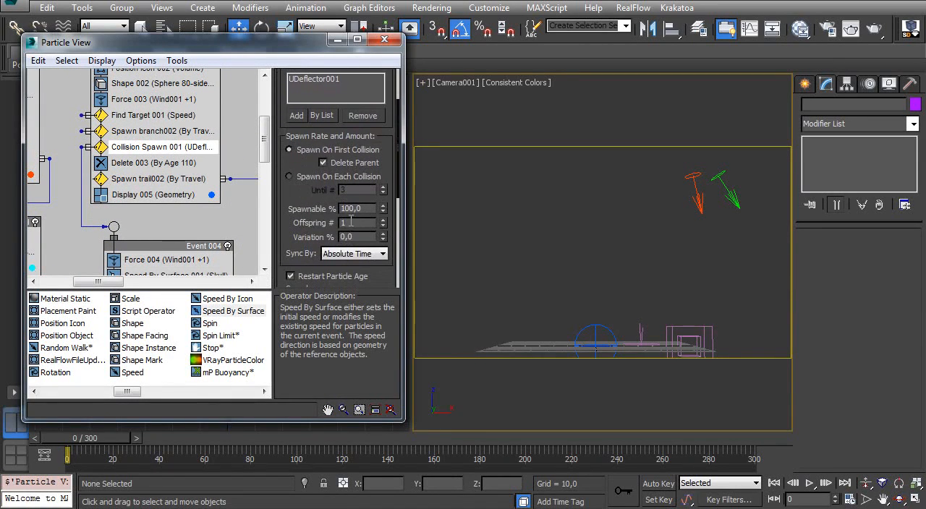
{"action": "left_click_drag", "start_coordinate": [93, 439], "coordinate": [540, 360]}
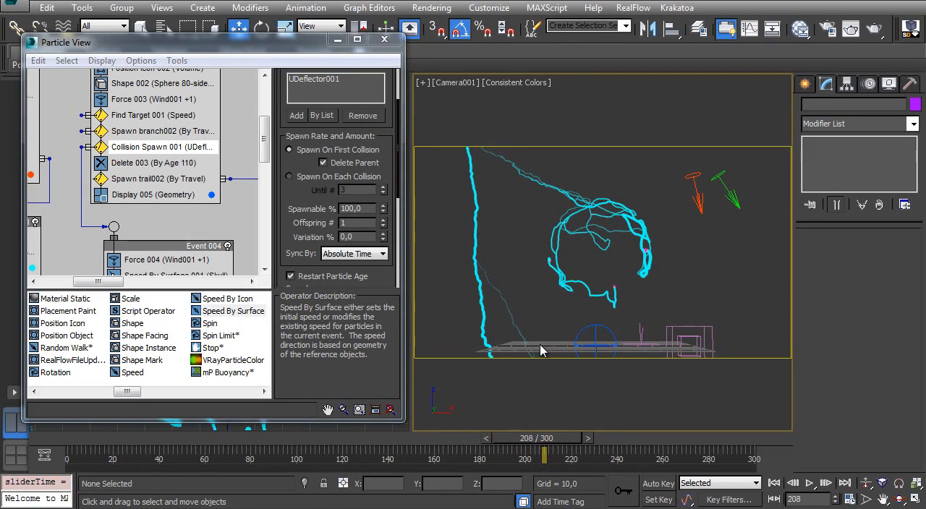
{"action": "key", "text": "Home"}
{"action": "double_click", "coordinate": [358, 222]}
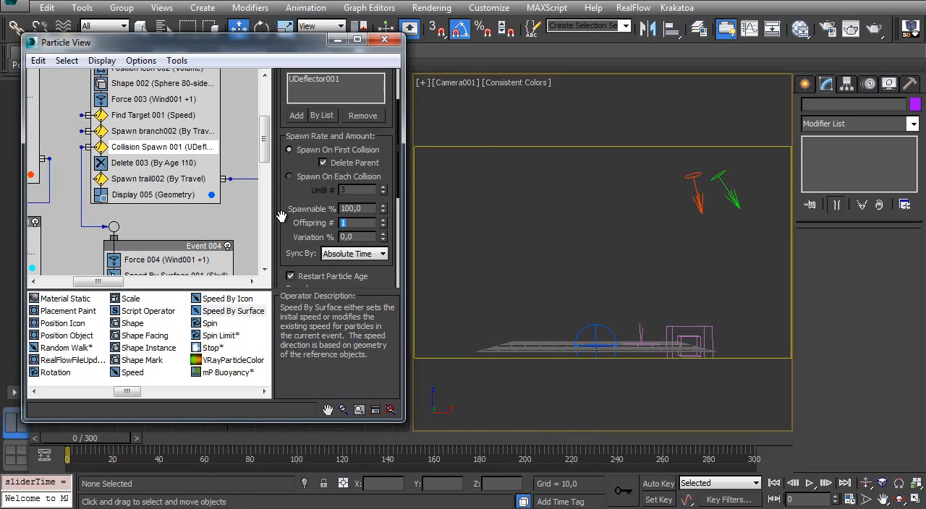
- Replay the animation through frame 300, then examine the moment of impact on the skull around frame 158
{"action": "left_click_drag", "start_coordinate": [87, 445], "coordinate": [725, 400]}
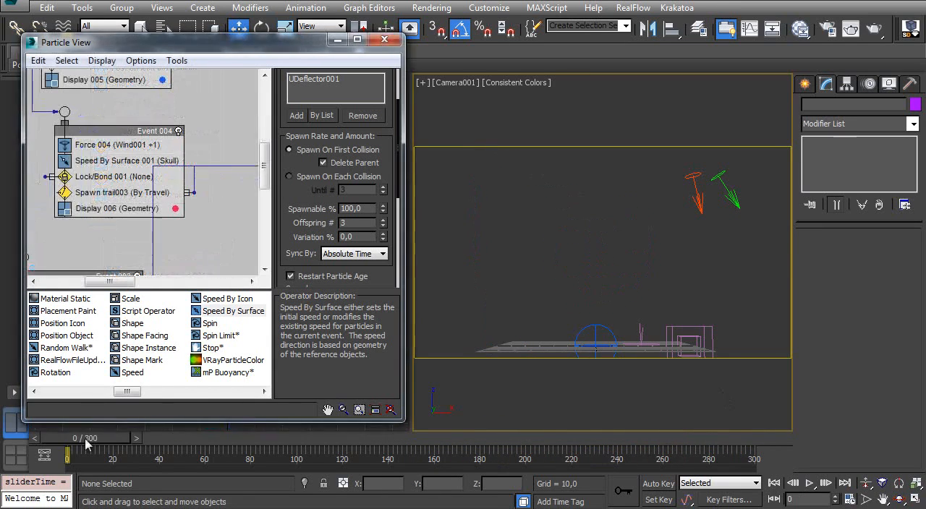
{"action": "left_click_drag", "start_coordinate": [87, 438], "coordinate": [795, 380]}
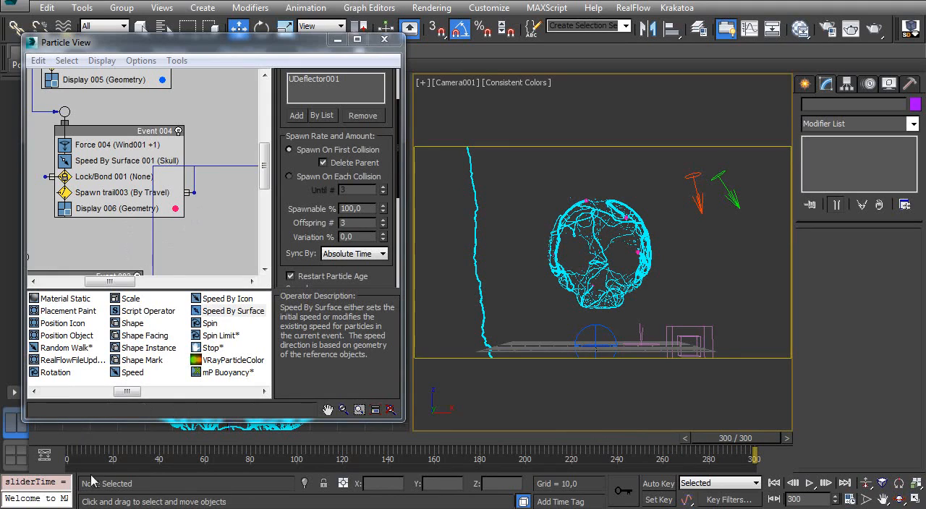
{"action": "left_click_drag", "start_coordinate": [102, 441], "coordinate": [437, 420]}
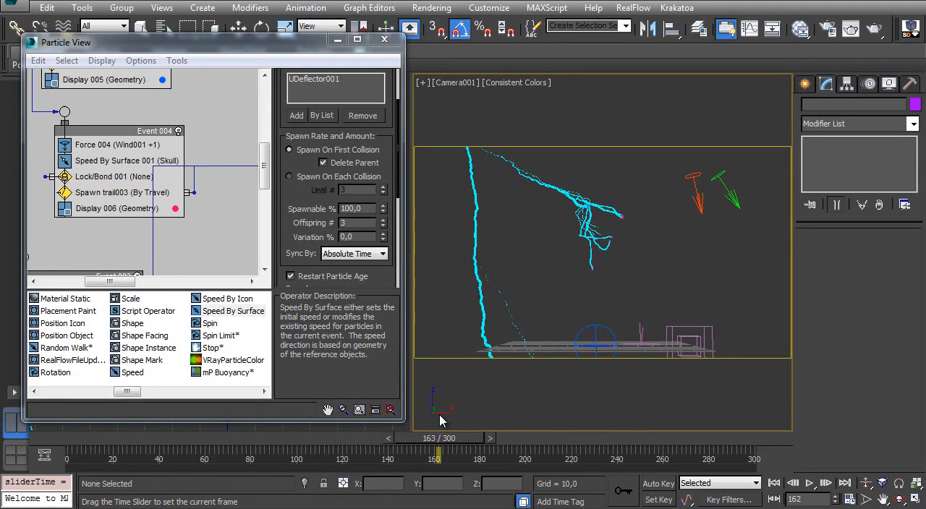
{"action": "left_click_drag", "start_coordinate": [384, 434], "coordinate": [433, 431]}
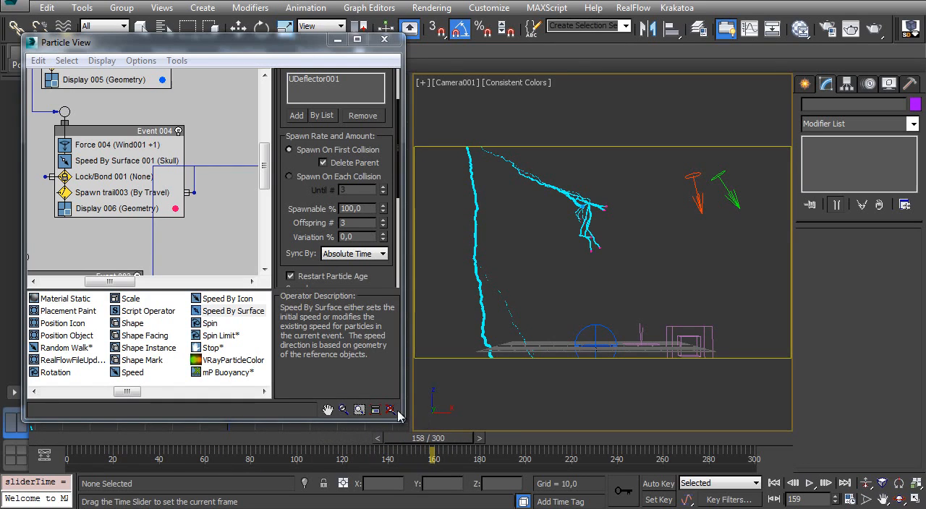
{"action": "key", "text": "w"}
- Add a Cache operator to PF Source 001 below Render 001 and return to frame 0
{"action": "middle_click_drag", "start_coordinate": [193, 210], "coordinate": [124, 171]}
{"action": "left_click_drag", "start_coordinate": [124, 395], "coordinate": [235, 395]}
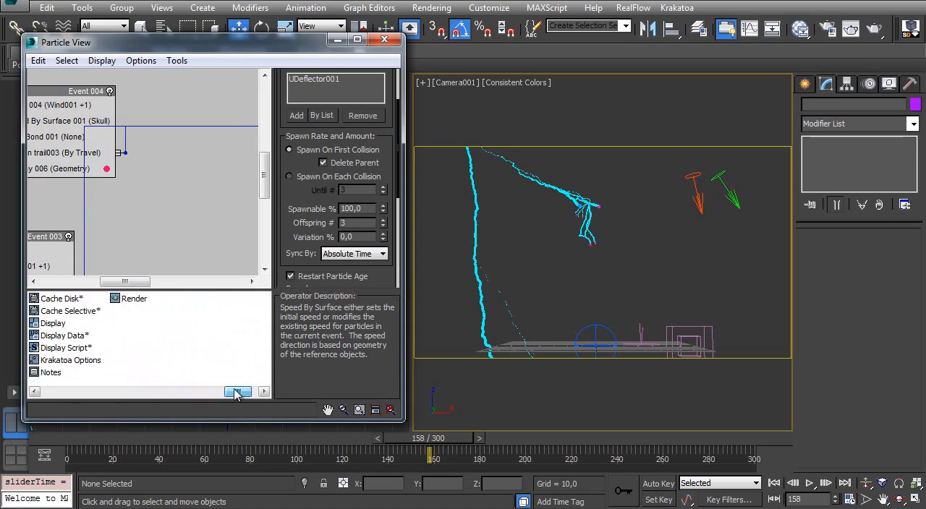
{"action": "mouse_move", "coordinate": [96, 126]}
{"action": "middle_mouse_down"}
{"action": "mouse_move", "coordinate": [176, 167]}
{"action": "mouse_move", "coordinate": [222, 215]}
{"action": "middle_mouse_up"}
{"action": "middle_click_drag", "start_coordinate": [76, 124], "coordinate": [127, 278]}
{"action": "mouse_move", "coordinate": [73, 90]}
{"action": "middle_mouse_down"}
{"action": "mouse_move", "coordinate": [95, 141]}
{"action": "mouse_move", "coordinate": [156, 202]}
{"action": "middle_mouse_up"}
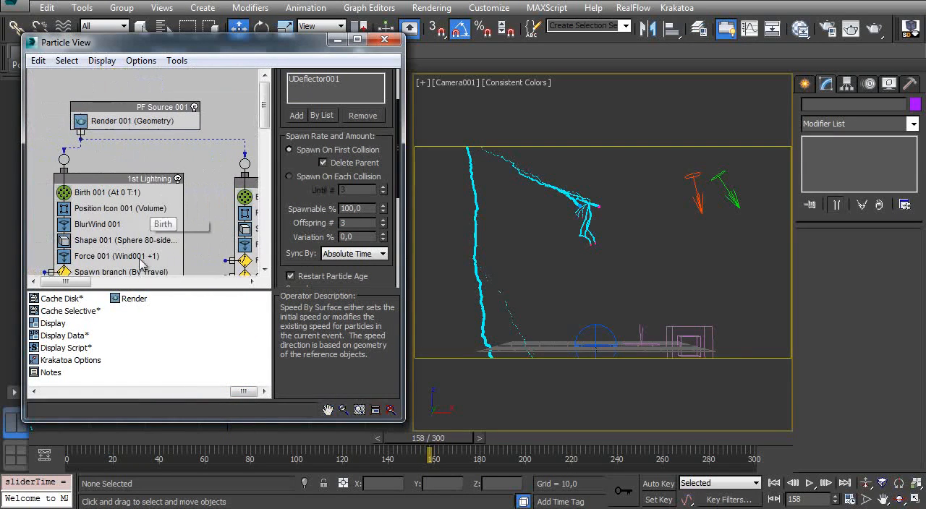
{"action": "left_click", "coordinate": [34, 392]}
{"action": "left_click_drag", "start_coordinate": [43, 376], "coordinate": [98, 154]}
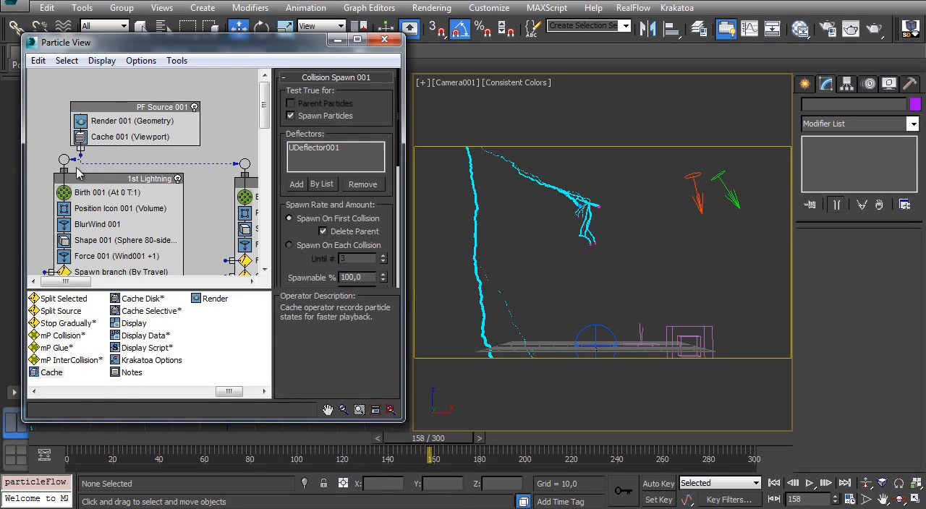
{"action": "key", "text": "Home"}
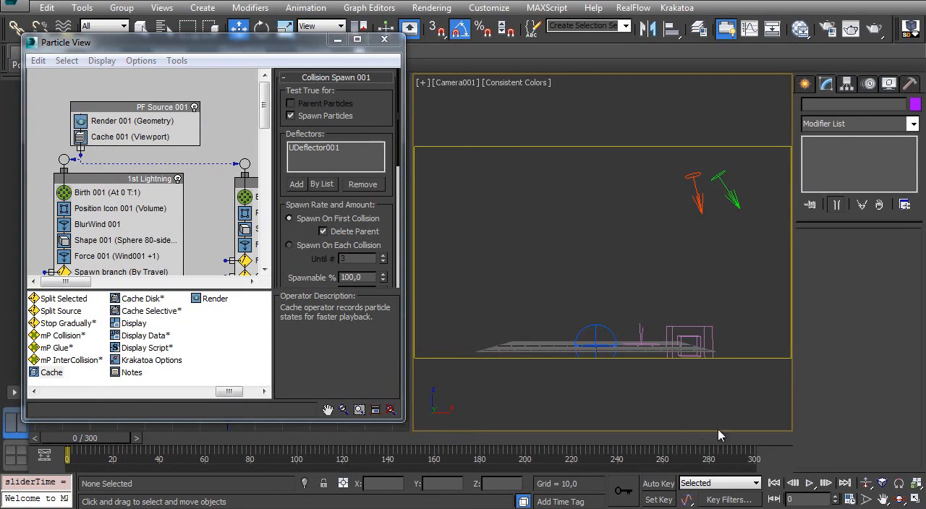
{"action": "mouse_move", "coordinate": [133, 108]}
{"action": "left_mouse_down"}
{"action": "mouse_move", "coordinate": [134, 92]}
{"action": "mouse_move", "coordinate": [132, 99]}
{"action": "left_mouse_up"}
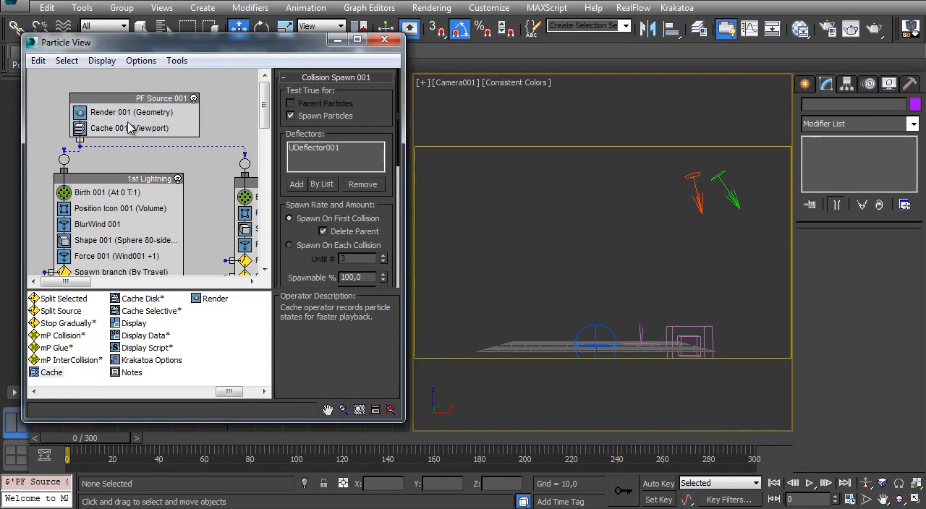
- Set the memory limit of Cache 001 to 4194304 K, leaving it in use at Viewport
{"action": "left_click", "coordinate": [131, 127]}
{"action": "left_click", "coordinate": [373, 97]}
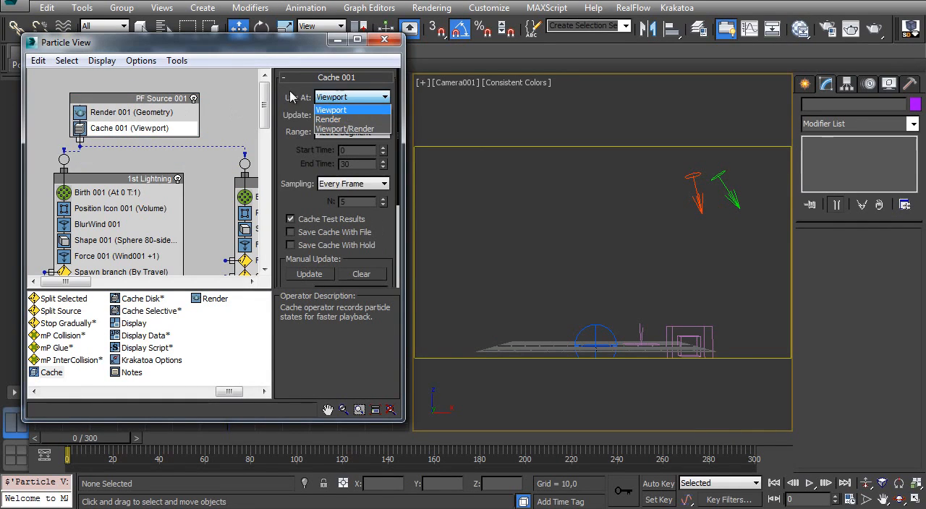
{"action": "left_click", "coordinate": [281, 117]}
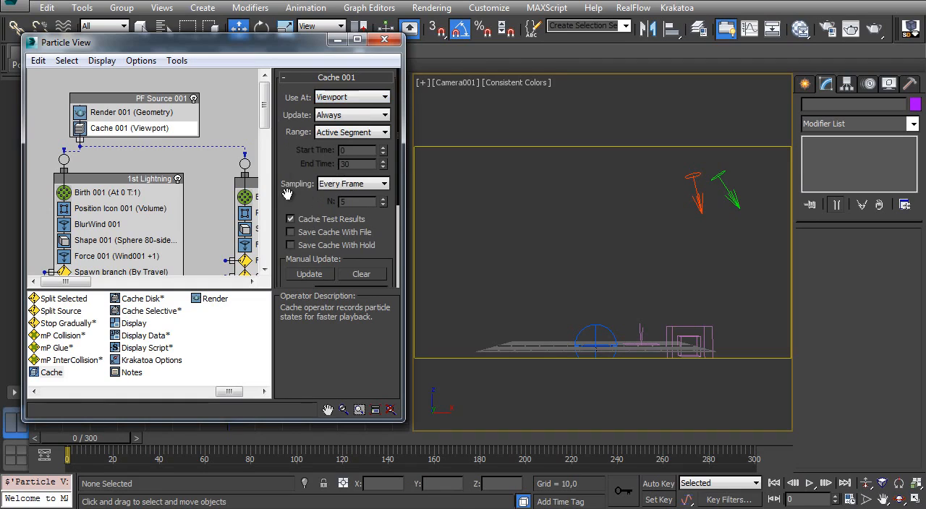
{"action": "scroll", "coordinate": [287, 194], "scroll_direction": "down", "scroll_amount": 3}
{"action": "scroll", "coordinate": [304, 250], "scroll_direction": "down", "scroll_amount": 1}
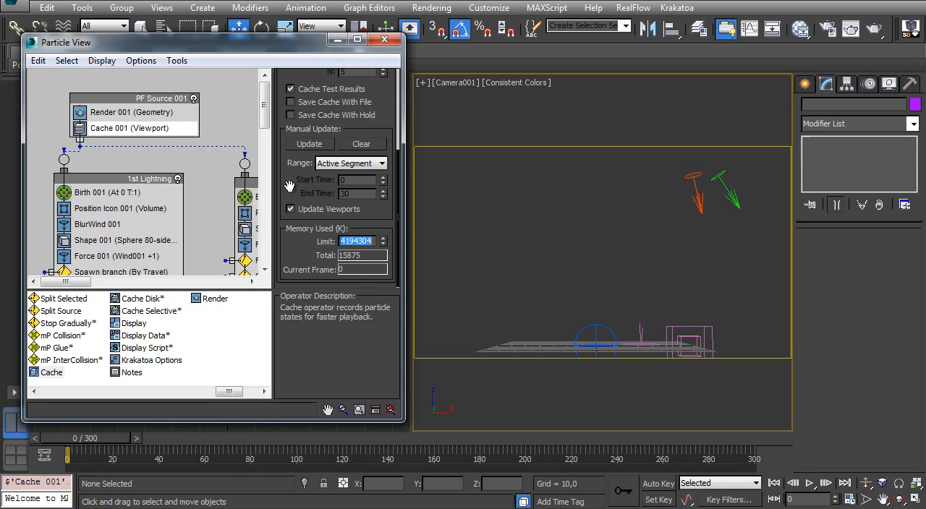
{"action": "scroll", "coordinate": [300, 157], "scroll_direction": "up", "scroll_amount": 4}
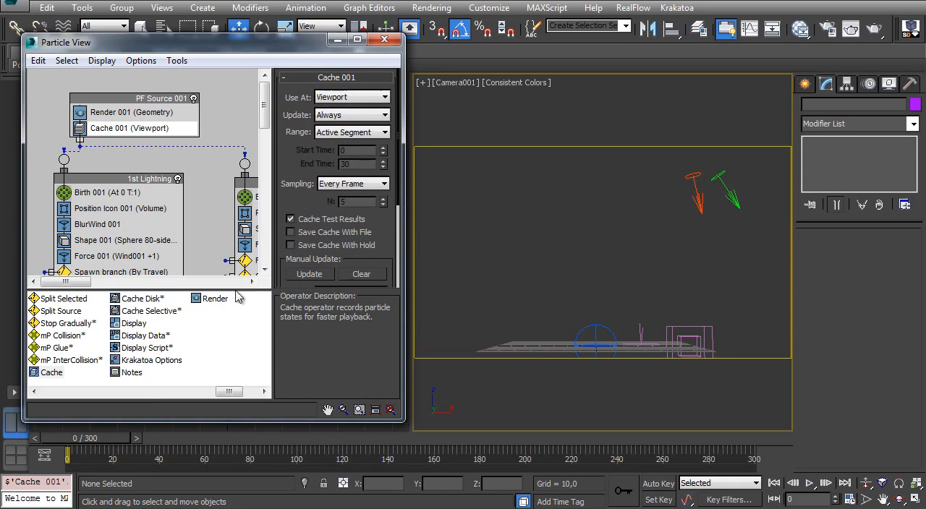
- Look through the event graph and replay the cached animation to frame 227 to examine the skull trails
{"action": "left_click_drag", "start_coordinate": [91, 446], "coordinate": [50, 448]}
{"action": "middle_click_drag", "start_coordinate": [151, 209], "coordinate": [109, 148]}
{"action": "middle_click_drag", "start_coordinate": [160, 172], "coordinate": [96, 115]}
{"action": "middle_click_drag", "start_coordinate": [130, 225], "coordinate": [47, 82]}
{"action": "middle_click_drag", "start_coordinate": [149, 184], "coordinate": [159, 138]}
{"action": "middle_click_drag", "start_coordinate": [110, 222], "coordinate": [101, 227]}
{"action": "left_click_drag", "start_coordinate": [104, 440], "coordinate": [587, 418]}
{"action": "key", "text": "w"}
- Add an Age Test to Event 004 between Spawn trail003 and Display 006
{"action": "middle_click_drag", "start_coordinate": [146, 153], "coordinate": [226, 129]}
{"action": "middle_click_drag", "start_coordinate": [199, 221], "coordinate": [138, 259]}
{"action": "left_click", "coordinate": [148, 227]}
{"action": "left_click_drag", "start_coordinate": [227, 395], "coordinate": [146, 228]}
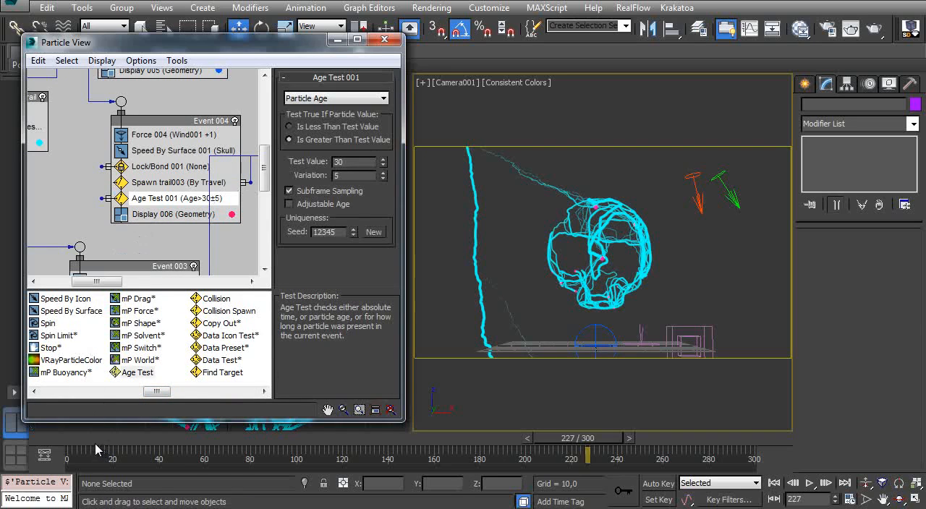
- Move Event 003 so that it lines up directly beneath Event 004
{"action": "middle_click_drag", "start_coordinate": [217, 195], "coordinate": [132, 162]}
{"action": "left_click_drag", "start_coordinate": [66, 234], "coordinate": [110, 232]}
{"action": "middle_click_drag", "start_coordinate": [46, 142], "coordinate": [87, 126]}
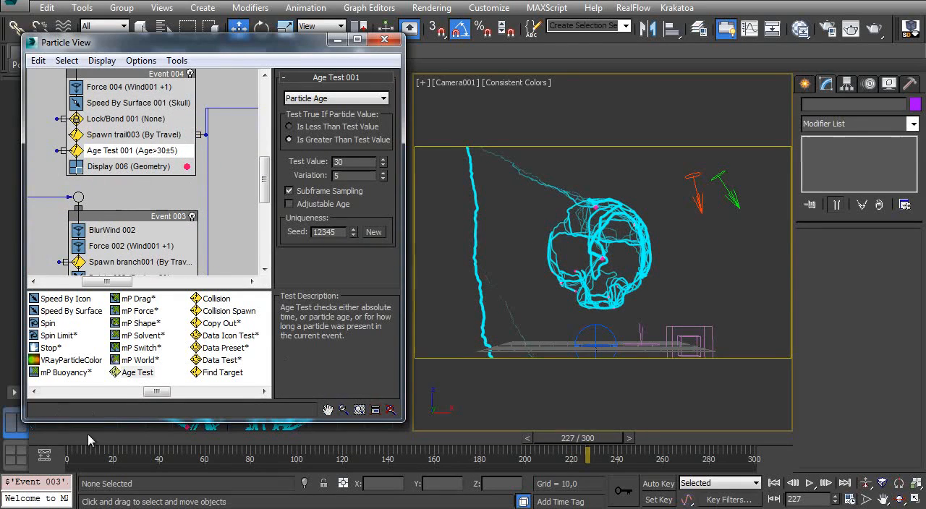
- Set both the test value and the variation of Age Test 001 to 400, and replay the animation
{"action": "left_click_drag", "start_coordinate": [80, 438], "coordinate": [315, 448]}
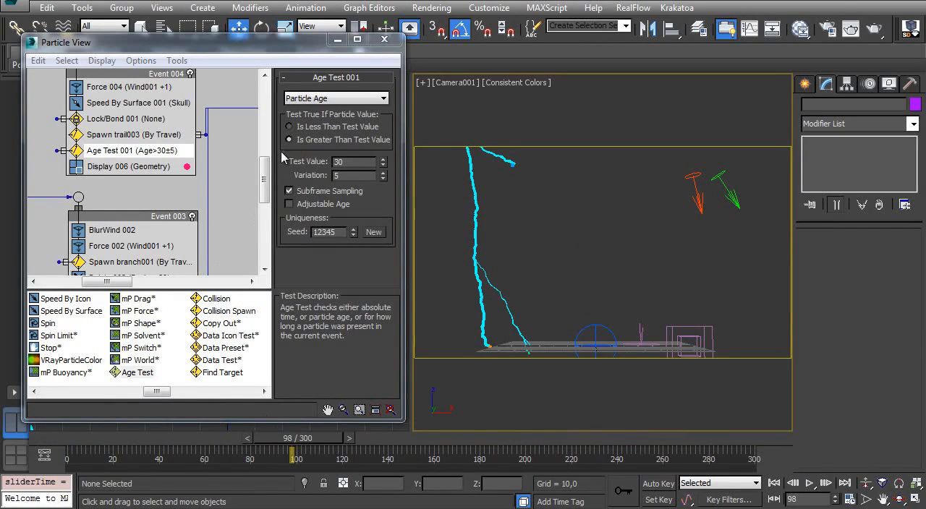
{"action": "left_click", "coordinate": [352, 161]}
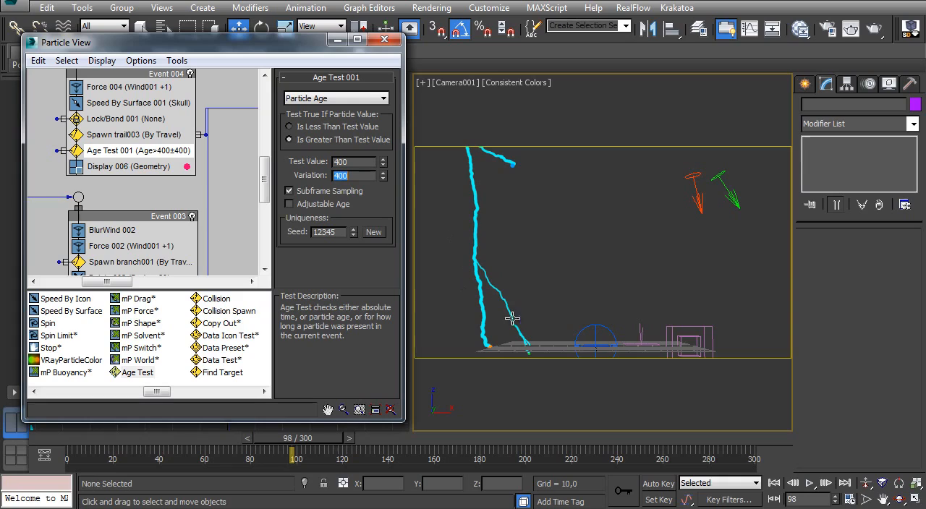
{"action": "left_click", "coordinate": [352, 162]}
{"action": "left_click", "coordinate": [357, 179]}
{"action": "left_click_drag", "start_coordinate": [327, 439], "coordinate": [670, 412]}
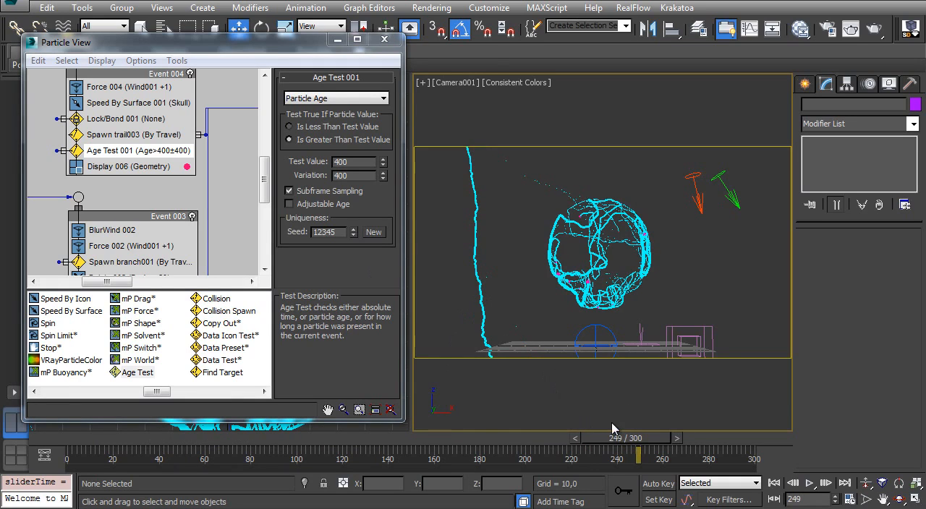
{"action": "key", "text": "Home"}
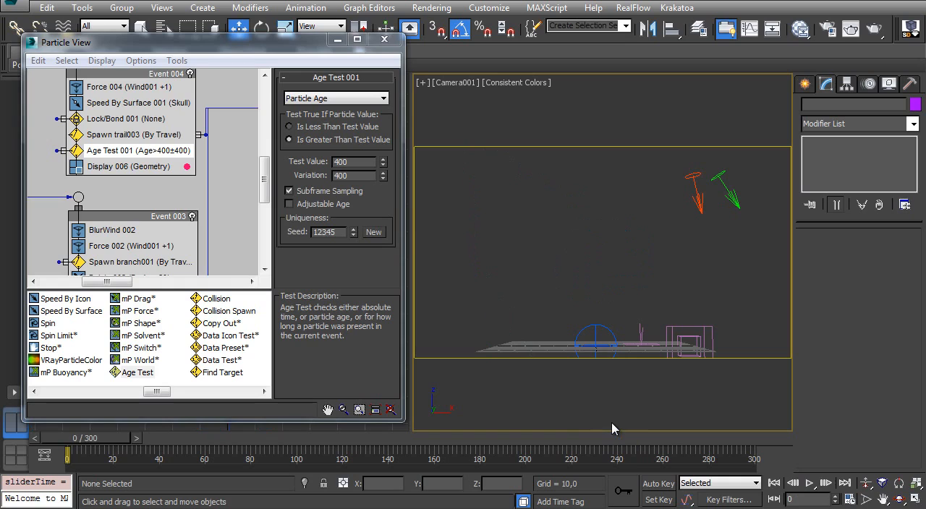
- Wire the output of Age Test 001 to the input of Event 003
{"action": "middle_click_drag", "start_coordinate": [153, 160], "coordinate": [201, 101]}
{"action": "left_click_drag", "start_coordinate": [104, 92], "coordinate": [126, 139]}
{"action": "middle_click_drag", "start_coordinate": [150, 153], "coordinate": [129, 202]}
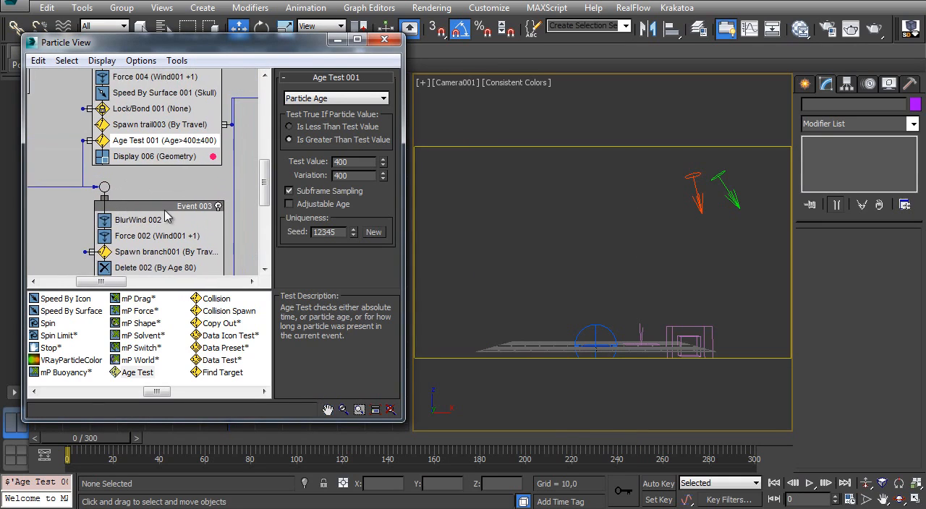
- Maximize the Particle View window and frame the linked events in the graph
{"action": "left_click", "coordinate": [125, 208]}
{"action": "scroll", "coordinate": [145, 210], "scroll_direction": "down", "scroll_amount": 5}
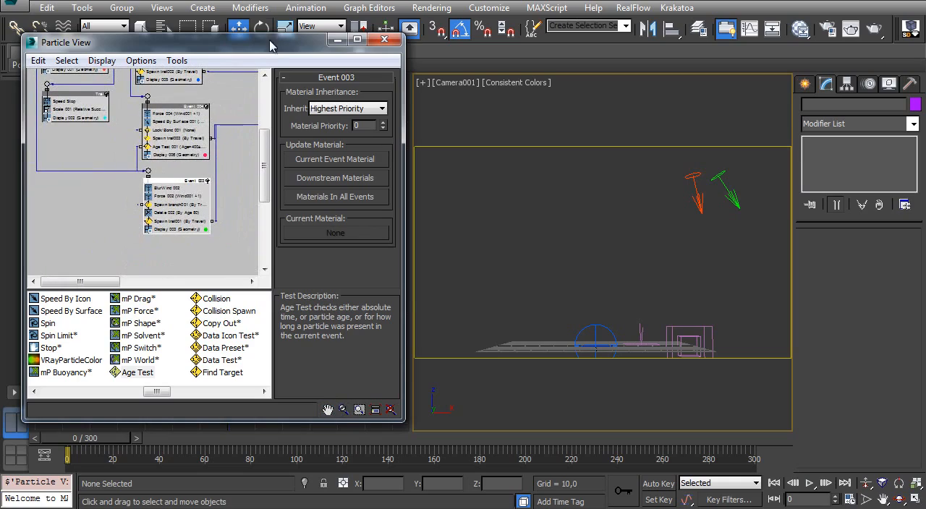
{"action": "double_click", "coordinate": [271, 43]}
{"action": "middle_click_drag", "start_coordinate": [266, 171], "coordinate": [265, 298]}
{"action": "middle_click_drag", "start_coordinate": [187, 197], "coordinate": [188, 166], "text": "ctrl+alt"}
{"action": "middle_click_drag", "start_coordinate": [202, 172], "coordinate": [263, 210]}
{"action": "middle_click_drag", "start_coordinate": [188, 212], "coordinate": [189, 191], "text": "ctrl+alt"}
{"action": "middle_click_drag", "start_coordinate": [187, 161], "coordinate": [227, 117]}
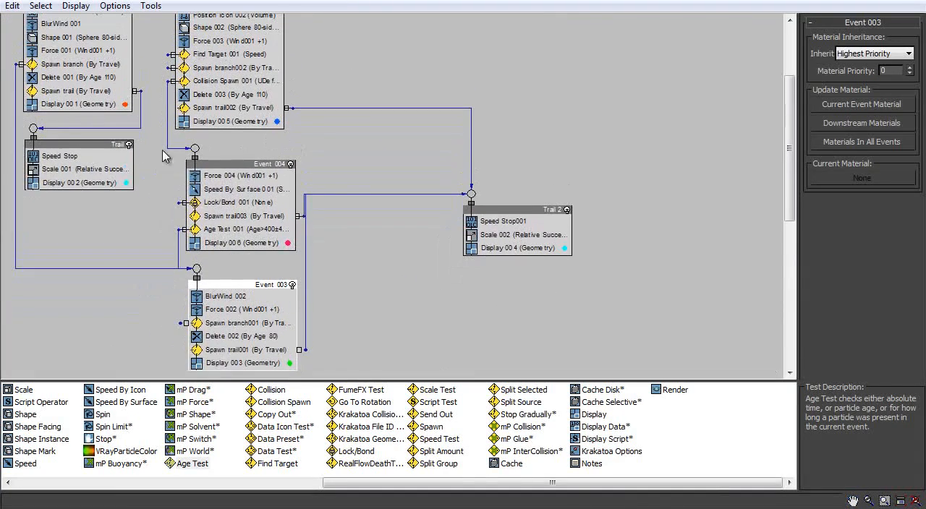
- Rename Event 003 as "Last Branch"
{"action": "middle_click_drag", "start_coordinate": [93, 125], "coordinate": [93, 91], "text": "ctrl+alt"}
{"action": "middle_click_drag", "start_coordinate": [211, 93], "coordinate": [222, 33]}
{"action": "right_click", "coordinate": [304, 282]}
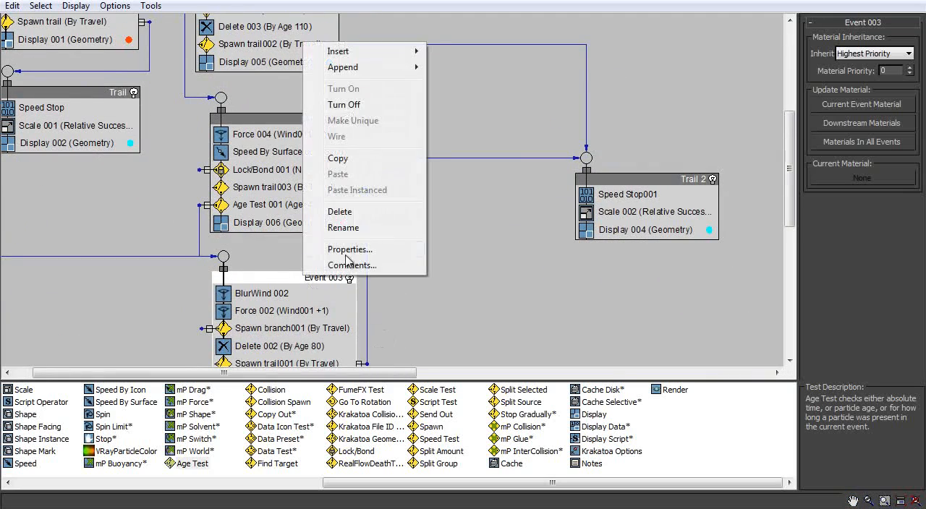
{"action": "left_click", "coordinate": [362, 232]}
{"action": "type", "text": "4"}
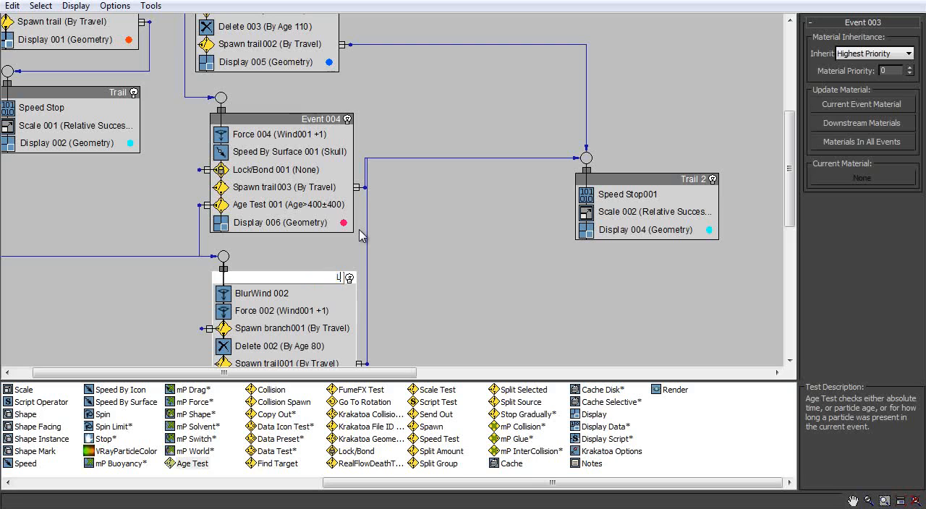
{"action": "type", "text": "Last Branch"}
{"action": "key", "text": "Return"}
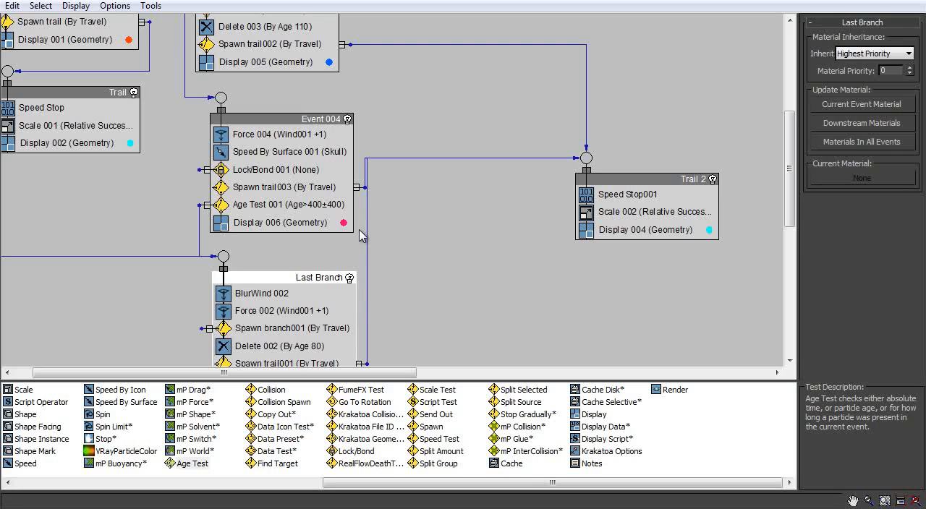
{"action": "middle_click_drag", "start_coordinate": [498, 92], "coordinate": [534, 222]}
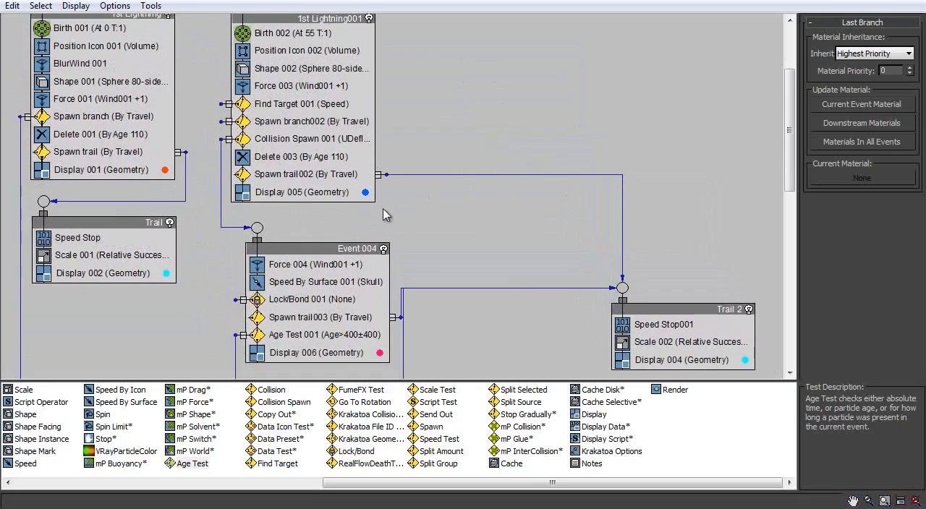
{"action": "right_click", "coordinate": [362, 265]}
{"action": "left_click", "coordinate": [416, 390]}
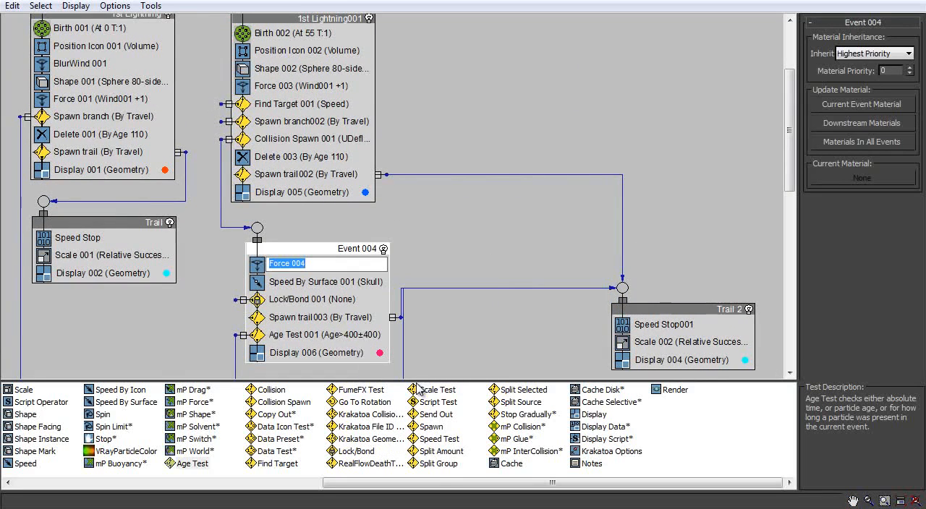
{"action": "key", "text": "Escape"}
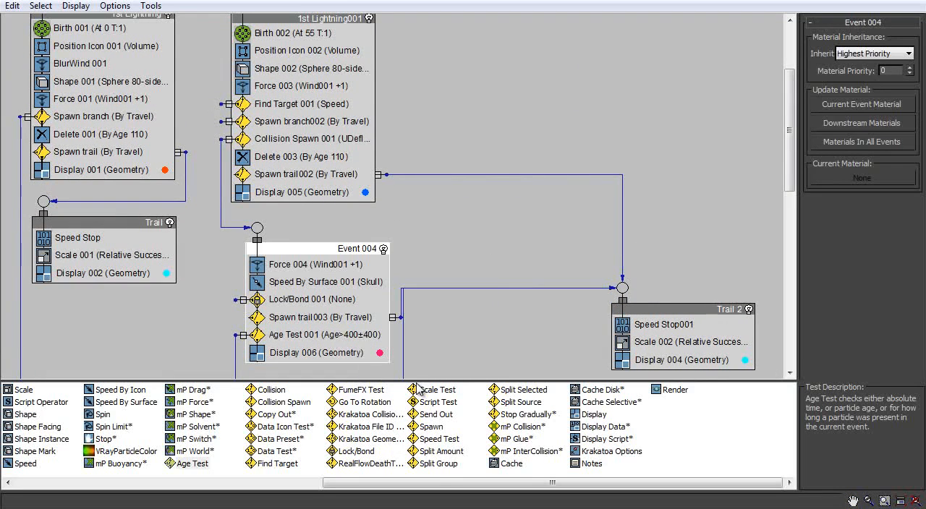
- Rename Event 004 as "Inside Skull"
{"action": "right_click", "coordinate": [359, 257]}
{"action": "left_click", "coordinate": [402, 429]}
{"action": "key", "text": "BackSpace"}
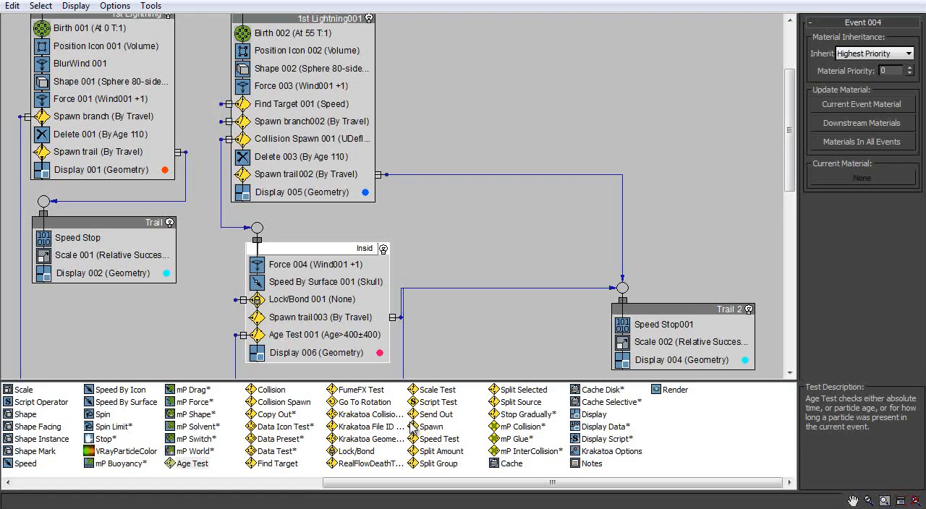
{"action": "type", "text": "Inside Skull"}
{"action": "key", "text": "Return"}
{"action": "middle_click_drag", "start_coordinate": [405, 202], "coordinate": [402, 190], "text": "ctrl+alt"}
{"action": "middle_click_drag", "start_coordinate": [397, 185], "coordinate": [421, 286]}
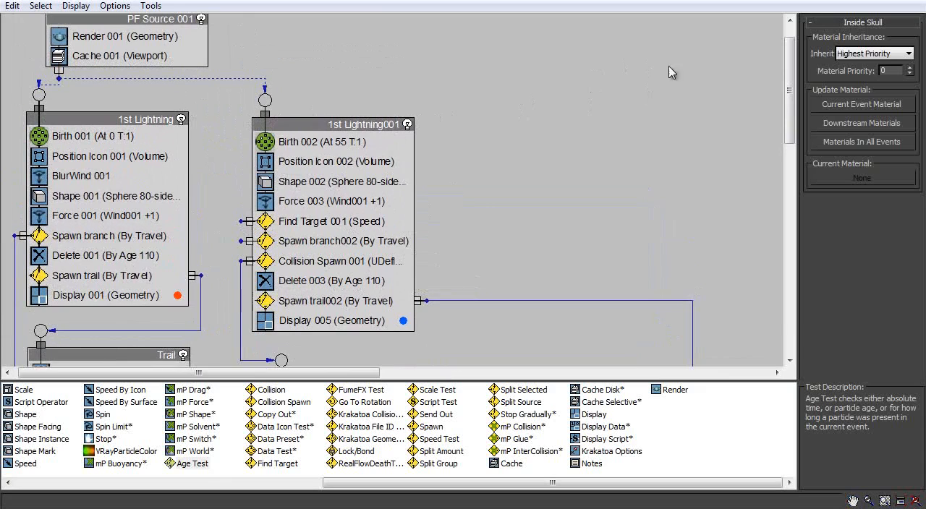
- Rename the 1st Lightning001 event as "2st Lightning"
{"action": "left_click", "coordinate": [353, 125]}
{"action": "right_click", "coordinate": [362, 125]}
{"action": "left_click", "coordinate": [400, 309]}
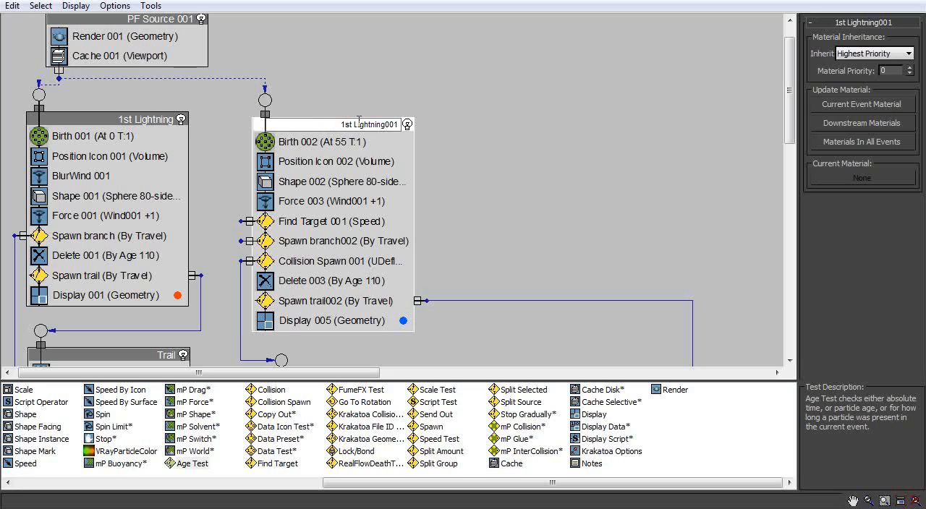
{"action": "key", "text": "BackSpace"}
{"action": "type", "text": "2"}
{"action": "key", "text": "Return"}
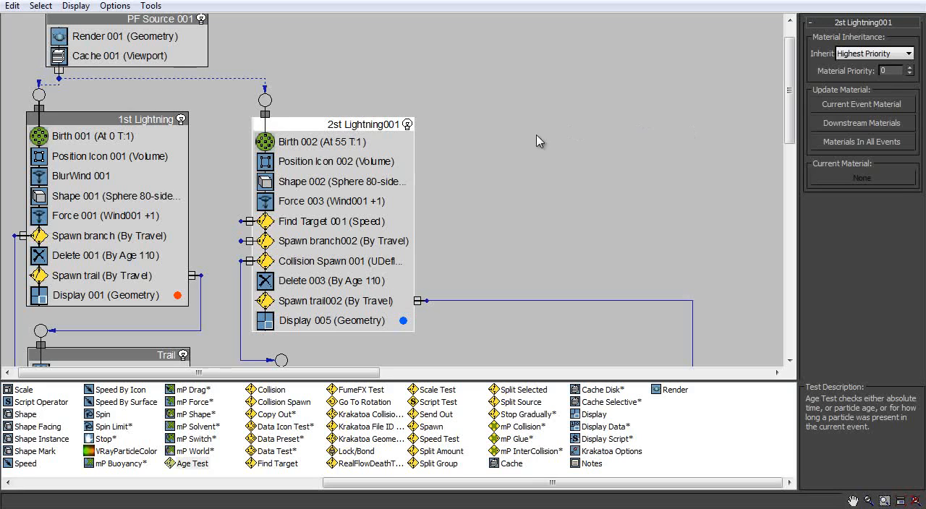
{"action": "right_click", "coordinate": [372, 124]}
{"action": "left_click", "coordinate": [427, 311]}
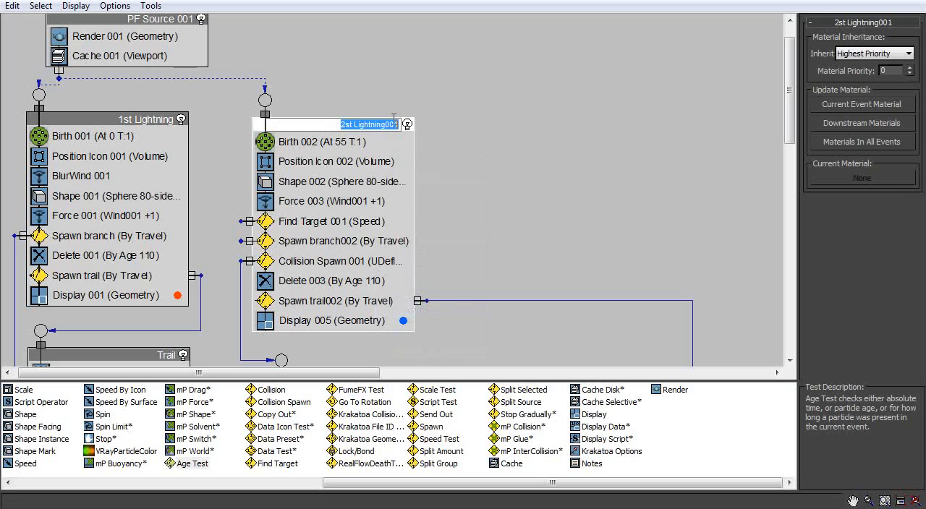
{"action": "left_click", "coordinate": [400, 121]}
{"action": "type", "text": "0"}
{"action": "key", "text": "BackSpace"}
{"action": "key", "text": "BackSpace"}
{"action": "key", "text": "BackSpace"}
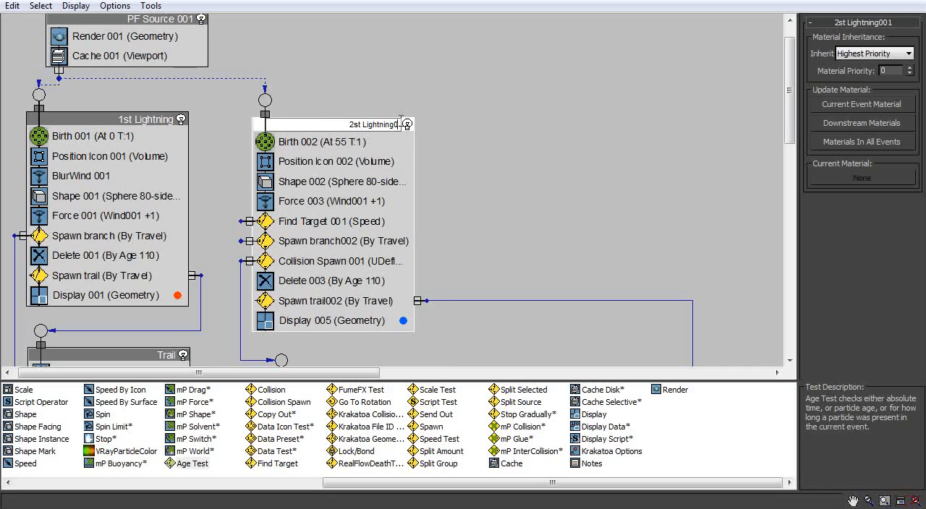
{"action": "key", "text": "Return"}
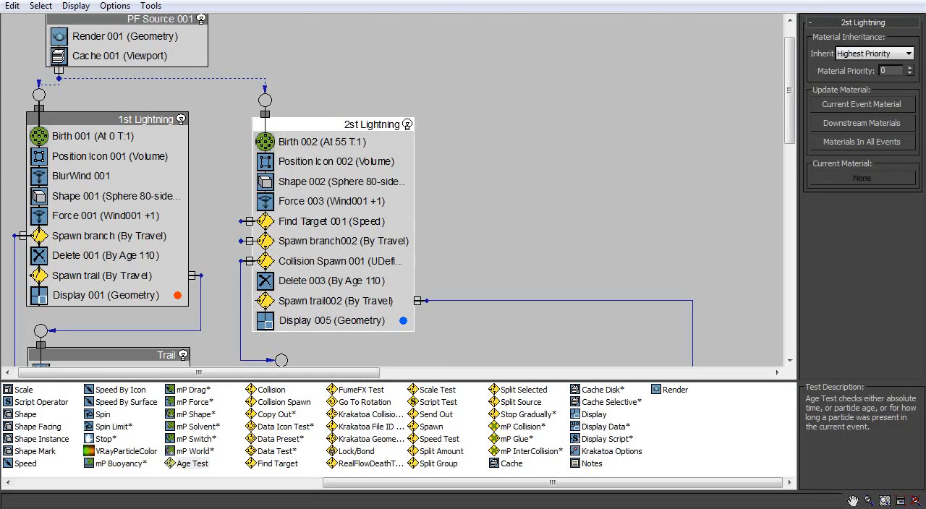
- Minimize Particle View and scrub the animation from the start to frame 300 to review the lightning
{"action": "left_click", "coordinate": [857, 0]}
{"action": "left_click_drag", "start_coordinate": [85, 442], "coordinate": [713, 378]}
{"action": "key", "text": "w"}
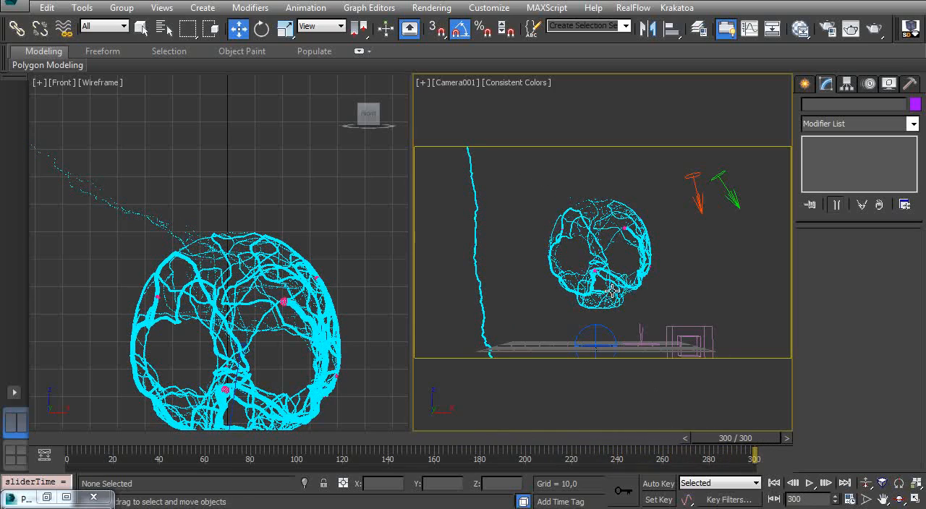
- Set Age Test 001 in the Inside Skull event to test value 200 and variation 200, and scrub to frame 300
{"action": "key", "text": "6"}
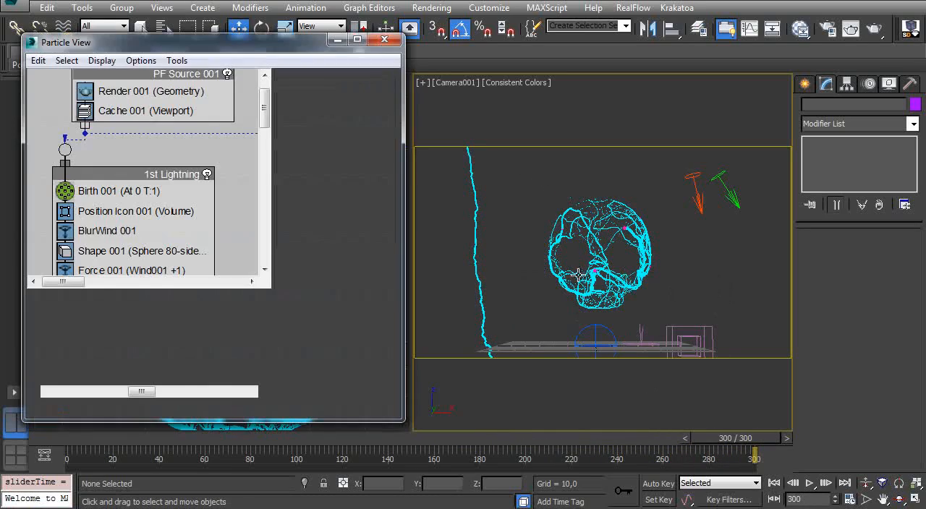
{"action": "middle_click_drag", "start_coordinate": [174, 233], "coordinate": [174, 239], "text": "ctrl+alt"}
{"action": "middle_click_drag", "start_coordinate": [172, 201], "coordinate": [130, 123]}
{"action": "middle_click_drag", "start_coordinate": [168, 214], "coordinate": [105, 89]}
{"action": "middle_click_drag", "start_coordinate": [157, 207], "coordinate": [164, 180]}
{"action": "left_click", "coordinate": [162, 198]}
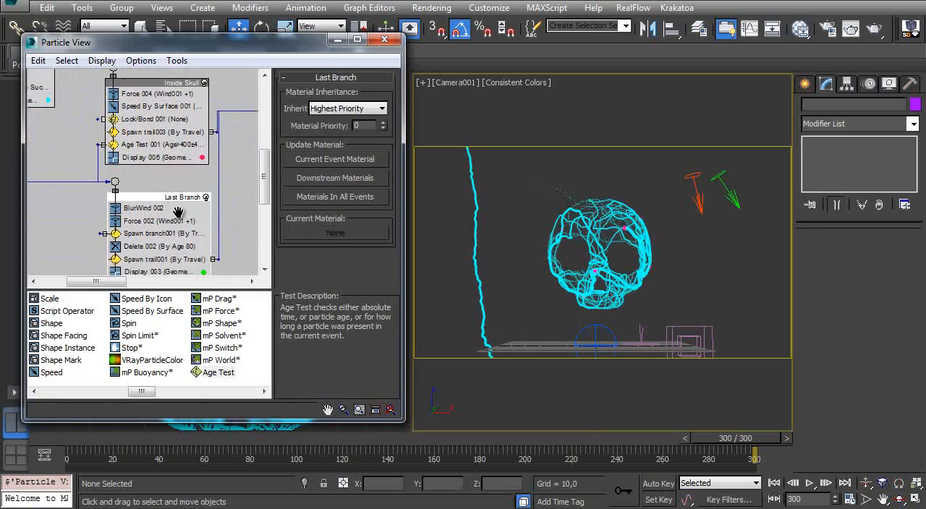
{"action": "middle_click_drag", "start_coordinate": [180, 217], "coordinate": [176, 194]}
{"action": "left_click", "coordinate": [158, 122]}
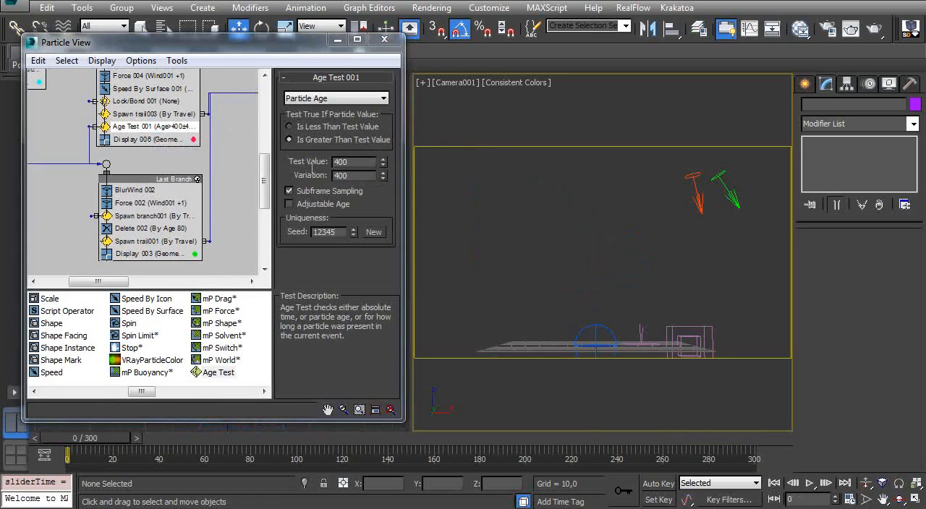
{"action": "double_click", "coordinate": [334, 161]}
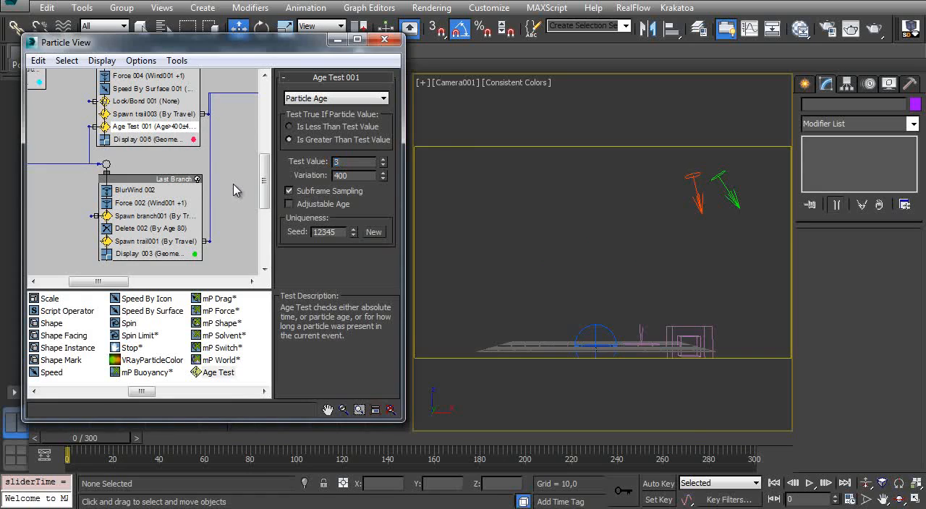
{"action": "type", "text": "200"}
{"action": "key", "text": "Tab"}
{"action": "type", "text": "2"}
{"action": "left_click_drag", "start_coordinate": [90, 444], "coordinate": [685, 397]}
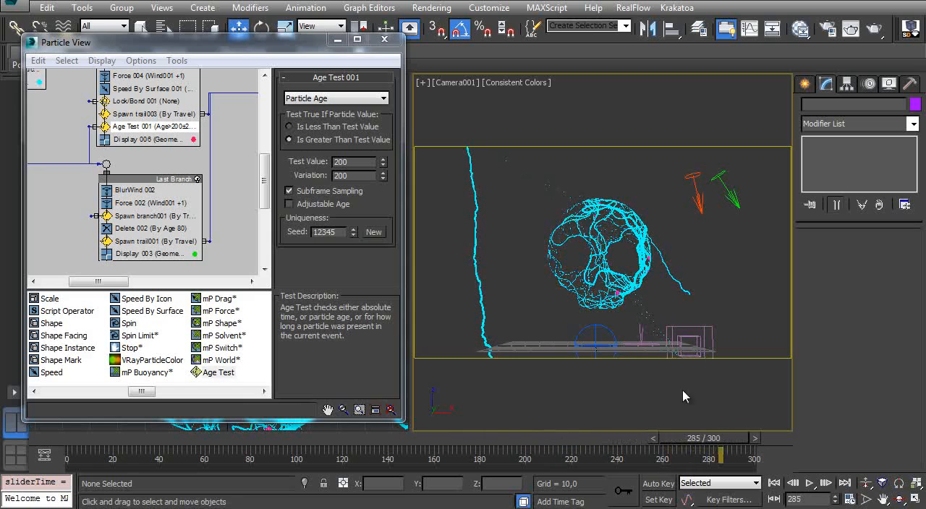
{"action": "left_click_drag", "start_coordinate": [714, 438], "coordinate": [764, 389]}
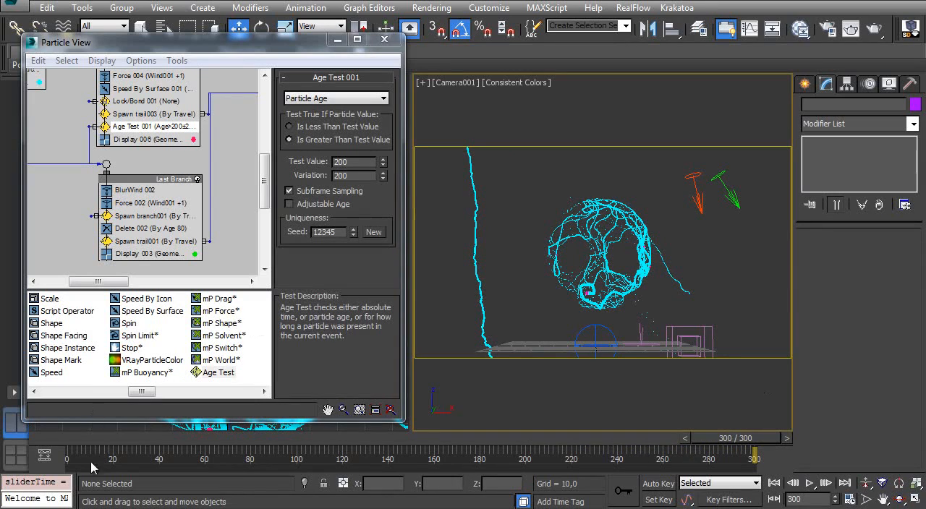
- Select Scale 002 in the Trail 2 event and open its X scale factor for editing
{"action": "mouse_move", "coordinate": [126, 168]}
{"action": "middle_mouse_down"}
{"action": "mouse_move", "coordinate": [133, 219]}
{"action": "mouse_move", "coordinate": [138, 175]}
{"action": "middle_mouse_up"}
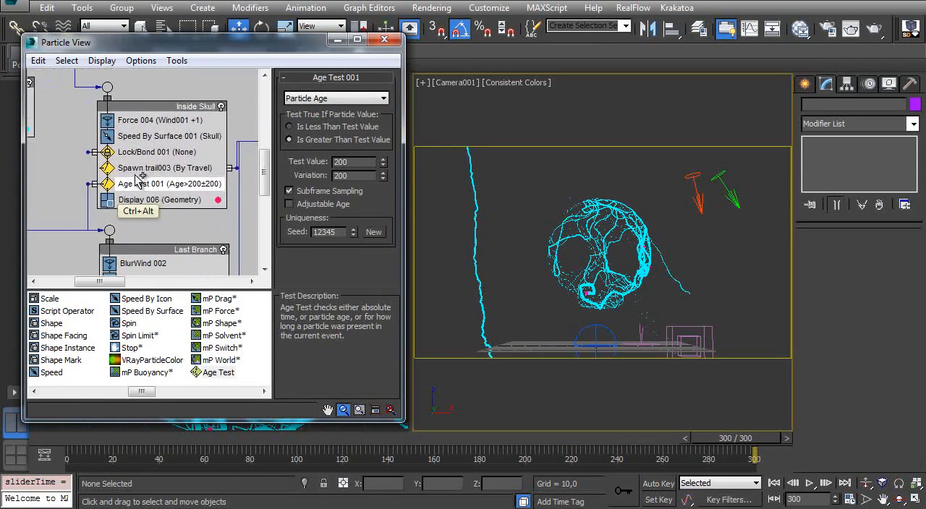
{"action": "middle_click_drag", "start_coordinate": [194, 165], "coordinate": [81, 146]}
{"action": "middle_click_drag", "start_coordinate": [235, 141], "coordinate": [102, 153]}
{"action": "middle_click_drag", "start_coordinate": [189, 164], "coordinate": [134, 140]}
{"action": "middle_click_drag", "start_coordinate": [140, 193], "coordinate": [103, 209], "text": "ctrl+alt"}
{"action": "left_click", "coordinate": [119, 196]}
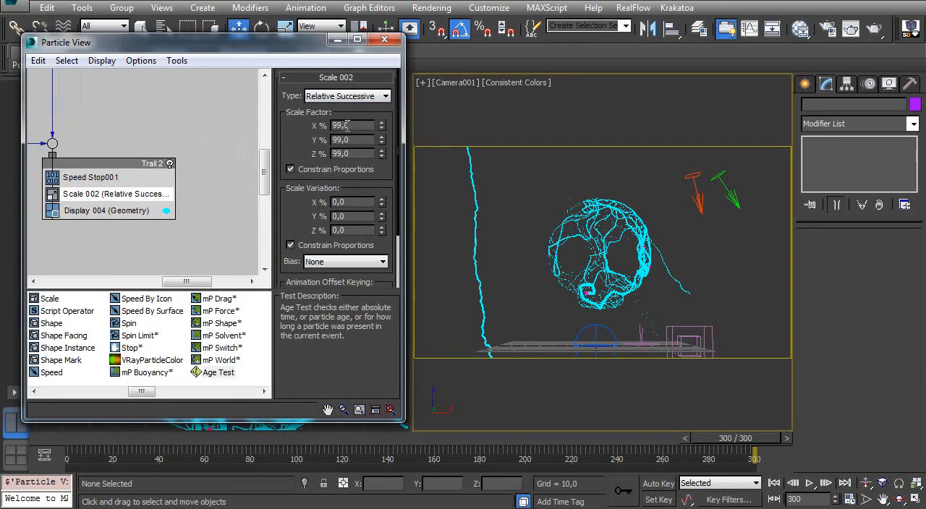
{"action": "double_click", "coordinate": [351, 126]}
- Add a Delete operator between Scale 002 and Display 004 in the Trail 2 event and select it
{"action": "middle_click_drag", "start_coordinate": [85, 214], "coordinate": [121, 206]}
{"action": "left_click_drag", "start_coordinate": [148, 393], "coordinate": [86, 393]}
{"action": "left_click_drag", "start_coordinate": [138, 323], "coordinate": [118, 202]}
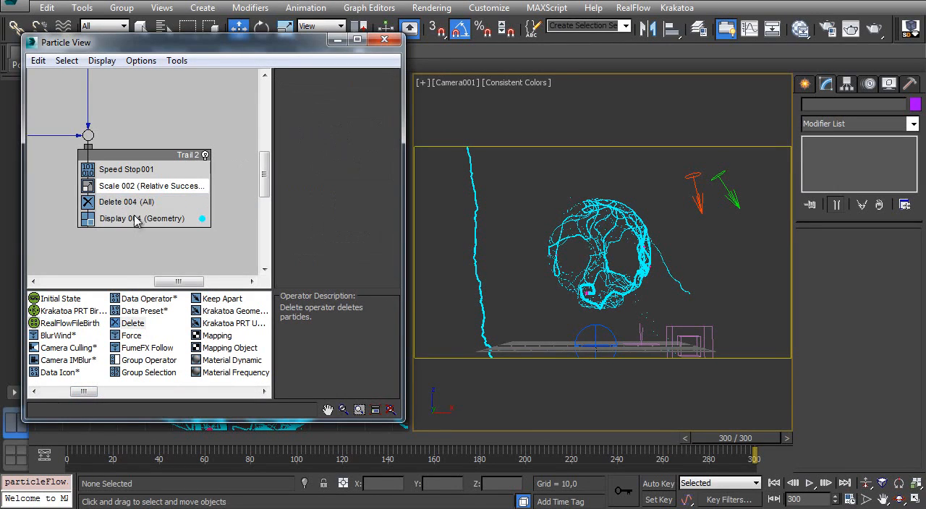
{"action": "left_click", "coordinate": [145, 202]}
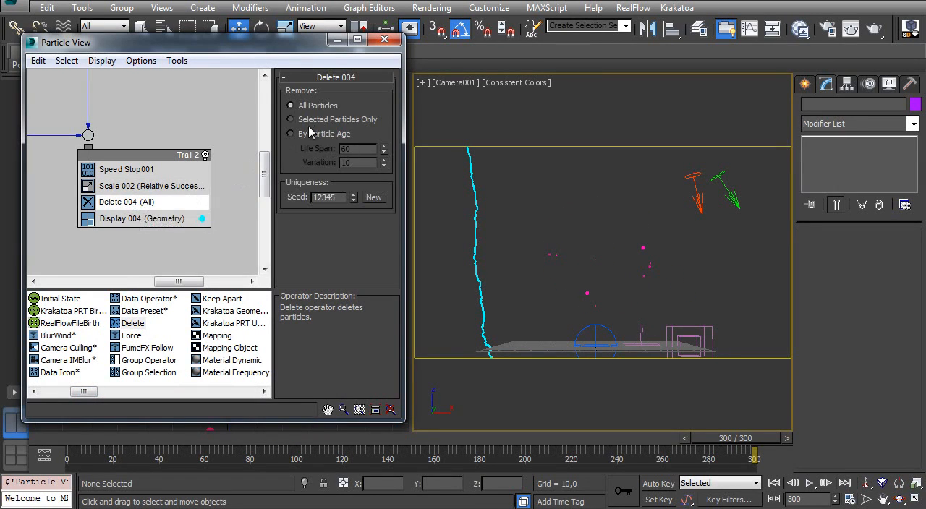
- Set the Trail 2 Delete operator to remove particles by age with life span 100 and variation 0, rewinding to frame 0
{"action": "left_click", "coordinate": [291, 134]}
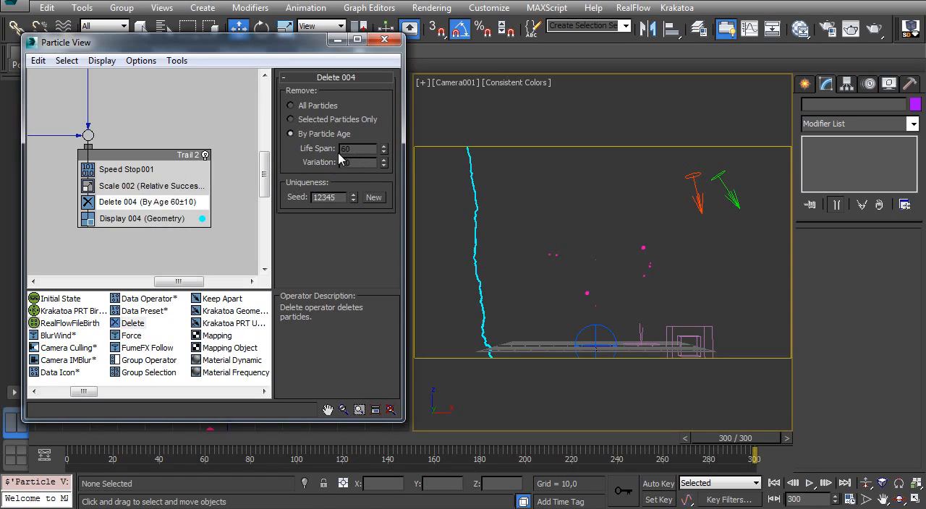
{"action": "left_click_drag", "start_coordinate": [352, 150], "coordinate": [254, 195]}
{"action": "left_click", "coordinate": [80, 447]}
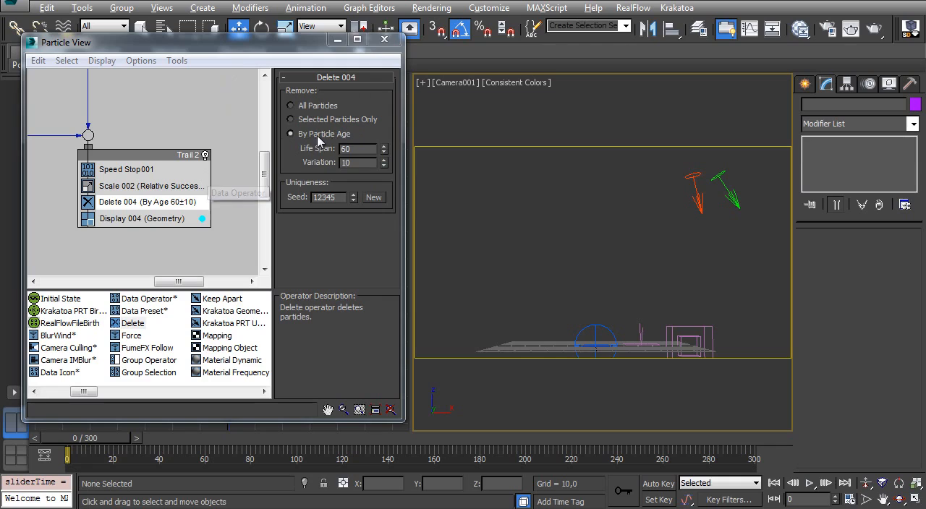
{"action": "type", "text": "100"}
{"action": "key", "text": "Tab"}
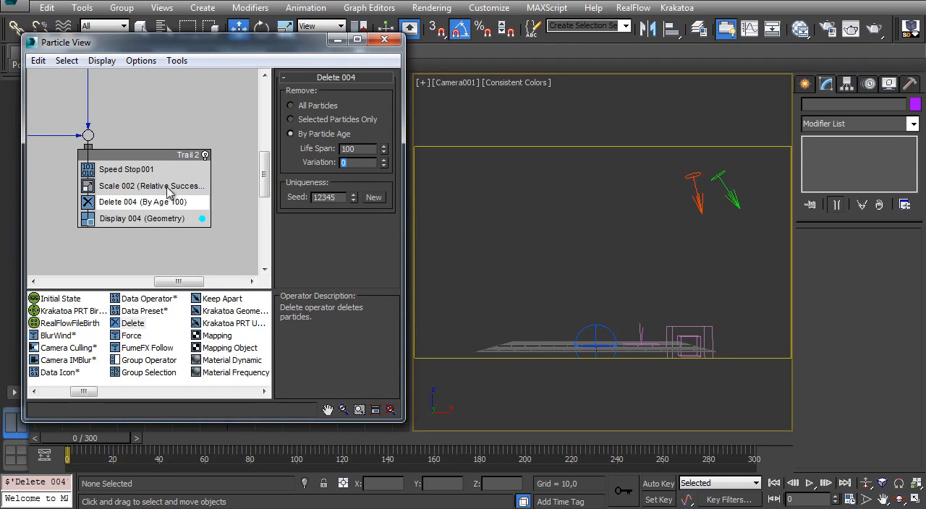
- Scrub the animation to frame 300, rewind, bring the Last Branch event into view, and scrub again to frame 293
{"action": "middle_click_drag", "start_coordinate": [150, 113], "coordinate": [158, 133]}
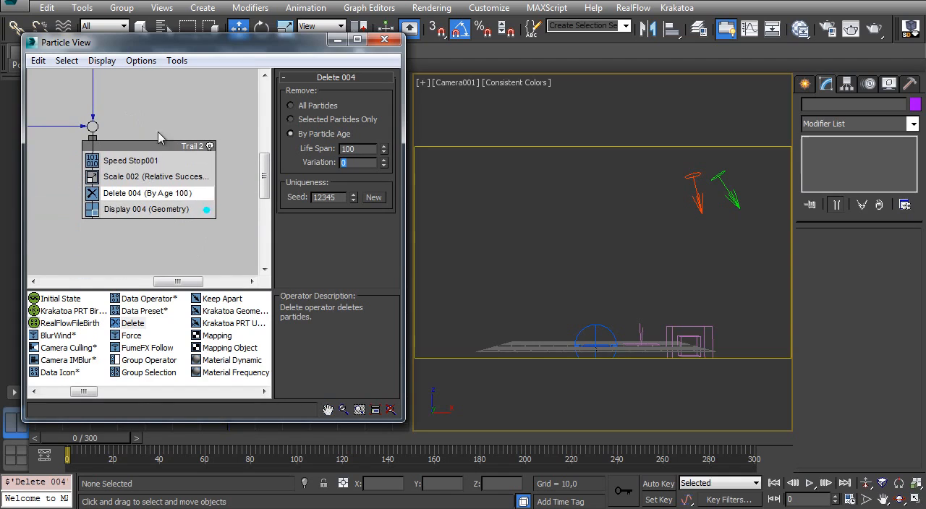
{"action": "left_click_drag", "start_coordinate": [92, 442], "coordinate": [774, 361]}
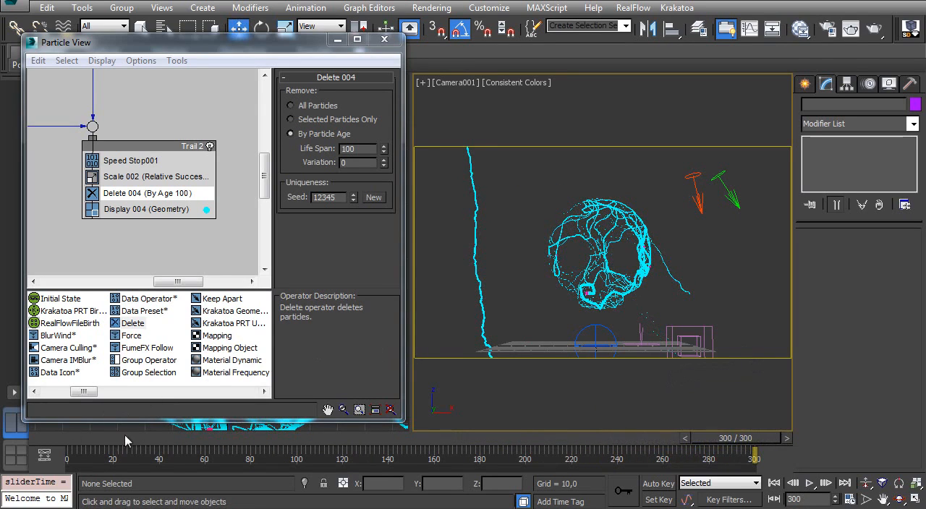
{"action": "left_click_drag", "start_coordinate": [94, 439], "coordinate": [51, 434]}
{"action": "middle_click_drag", "start_coordinate": [144, 202], "coordinate": [171, 325]}
{"action": "middle_click_drag", "start_coordinate": [97, 173], "coordinate": [198, 127]}
{"action": "middle_click_drag", "start_coordinate": [108, 233], "coordinate": [178, 143]}
{"action": "middle_click_drag", "start_coordinate": [87, 214], "coordinate": [190, 259]}
{"action": "middle_click_drag", "start_coordinate": [140, 213], "coordinate": [138, 175]}
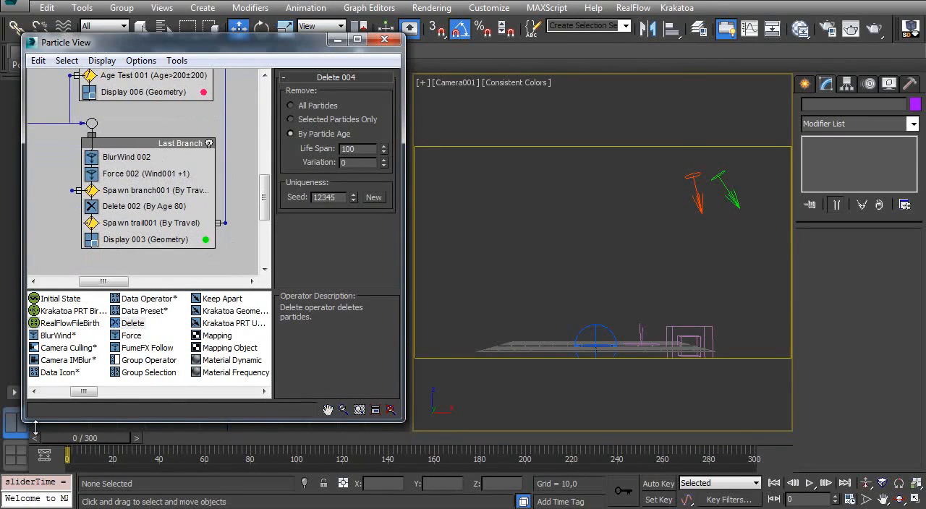
{"action": "left_click_drag", "start_coordinate": [89, 439], "coordinate": [728, 359]}
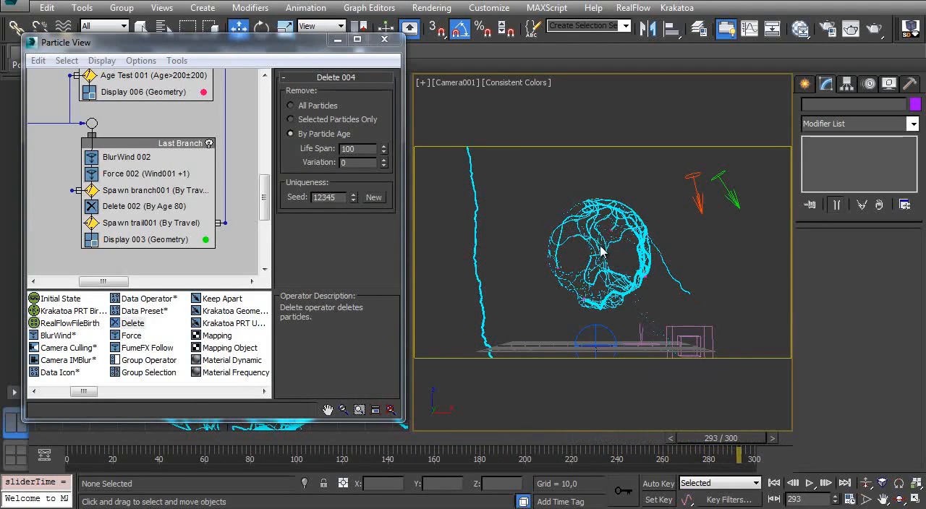
- Copy the Delete 002 operator from Last Branch into the Inside Skull event, directly above Spawn trail003
{"action": "middle_click_drag", "start_coordinate": [118, 180], "coordinate": [121, 207]}
{"action": "left_click", "coordinate": [112, 238]}
{"action": "middle_click_drag", "start_coordinate": [128, 153], "coordinate": [120, 184]}
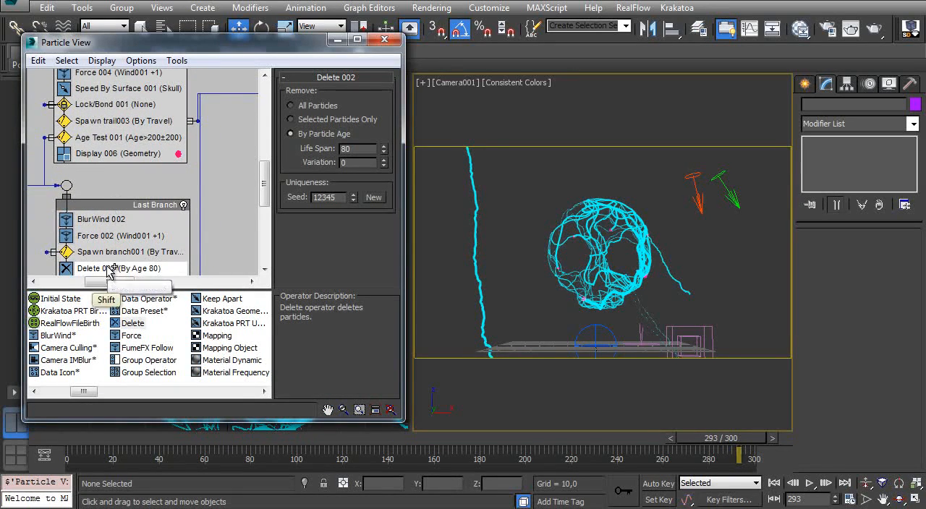
{"action": "left_click_drag", "start_coordinate": [101, 268], "coordinate": [104, 115], "text": "shift"}
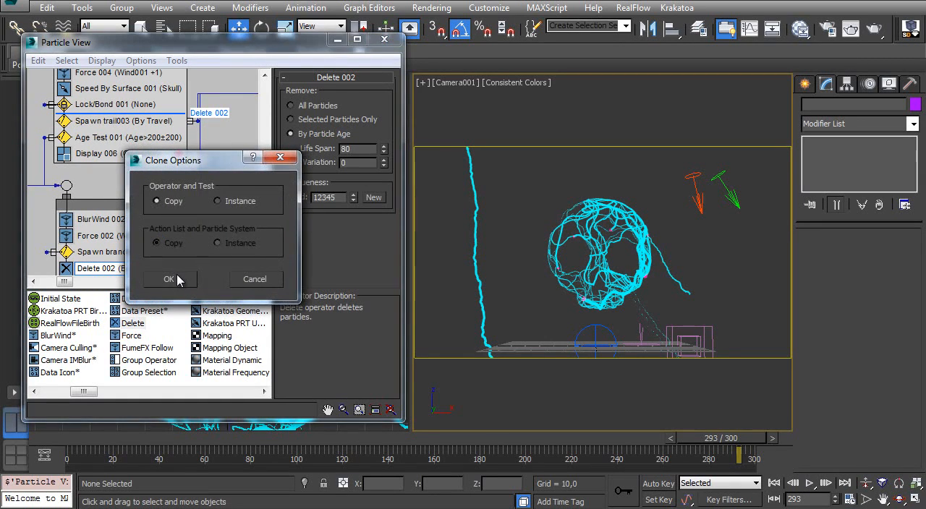
{"action": "left_click", "coordinate": [176, 279]}
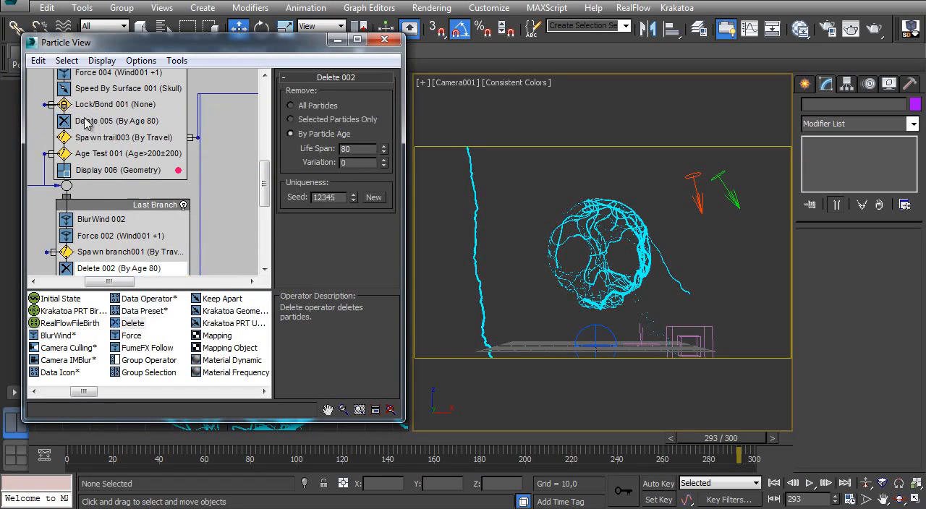
- Inspect Collision Spawn 001 and Spawn trail002 in the 2st Lightning event, then scrub through the animation and return to frame 0
{"action": "mouse_move", "coordinate": [96, 136]}
{"action": "middle_mouse_down"}
{"action": "mouse_move", "coordinate": [100, 182]}
{"action": "mouse_move", "coordinate": [141, 128]}
{"action": "mouse_move", "coordinate": [137, 183]}
{"action": "middle_mouse_up"}
{"action": "middle_click_drag", "start_coordinate": [109, 101], "coordinate": [118, 192]}
{"action": "middle_click_drag", "start_coordinate": [126, 141], "coordinate": [101, 225]}
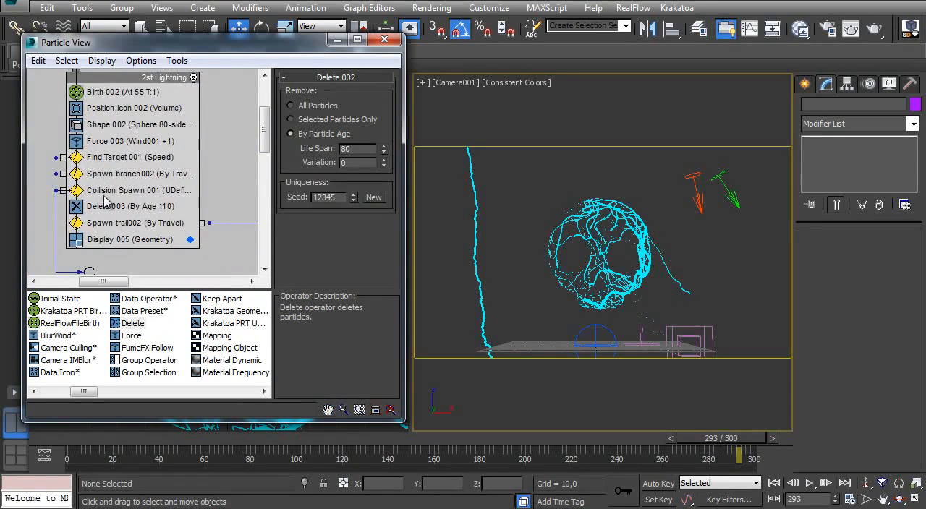
{"action": "left_click", "coordinate": [121, 196]}
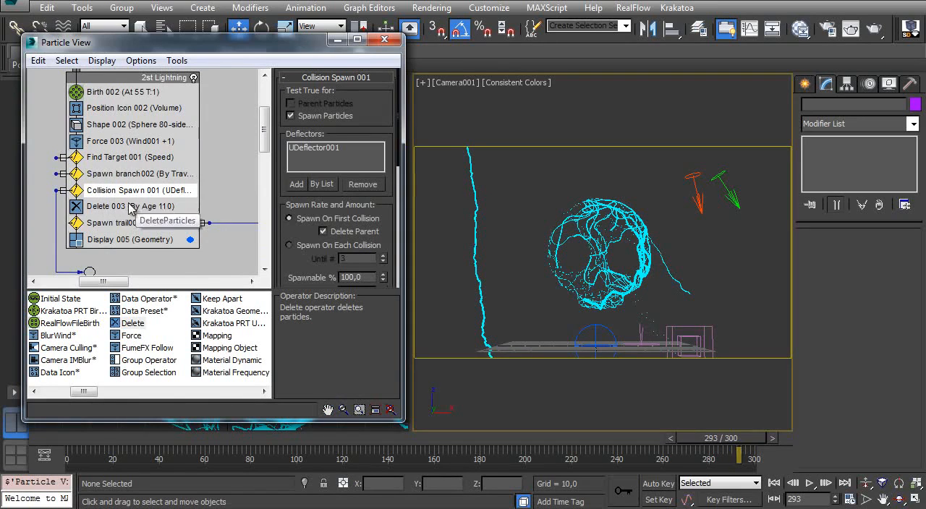
{"action": "left_click", "coordinate": [127, 225]}
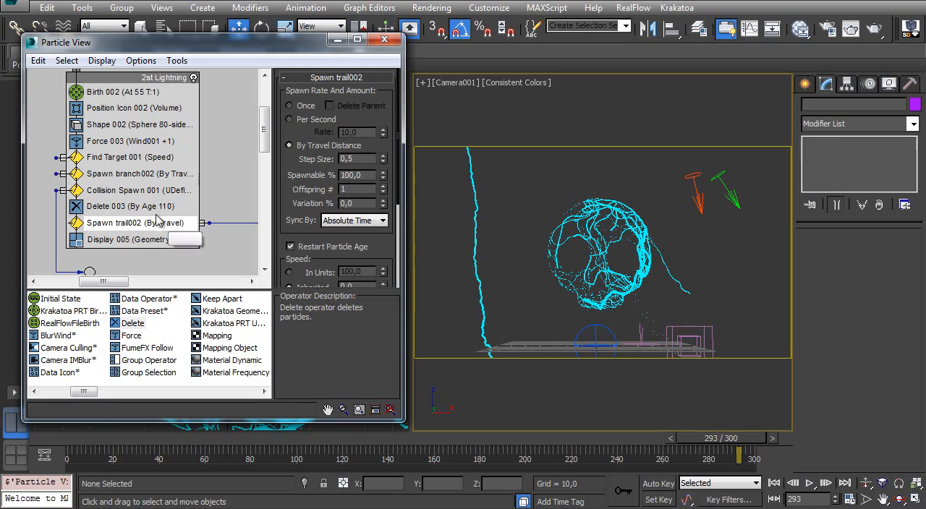
{"action": "left_click", "coordinate": [107, 191]}
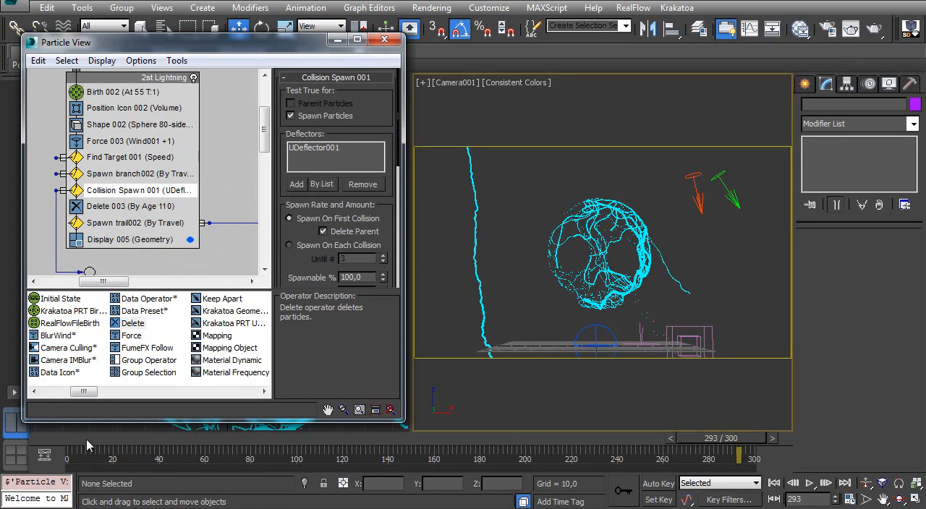
{"action": "left_click_drag", "start_coordinate": [94, 442], "coordinate": [754, 402]}
{"action": "mouse_move", "coordinate": [71, 439]}
{"action": "left_mouse_down"}
{"action": "mouse_move", "coordinate": [731, 432]}
{"action": "mouse_move", "coordinate": [252, 430]}
{"action": "mouse_move", "coordinate": [652, 430]}
{"action": "mouse_move", "coordinate": [762, 417]}
{"action": "mouse_move", "coordinate": [462, 428]}
{"action": "mouse_move", "coordinate": [716, 432]}
{"action": "mouse_move", "coordinate": [56, 429]}
{"action": "left_mouse_up"}
{"action": "key", "text": "w"}
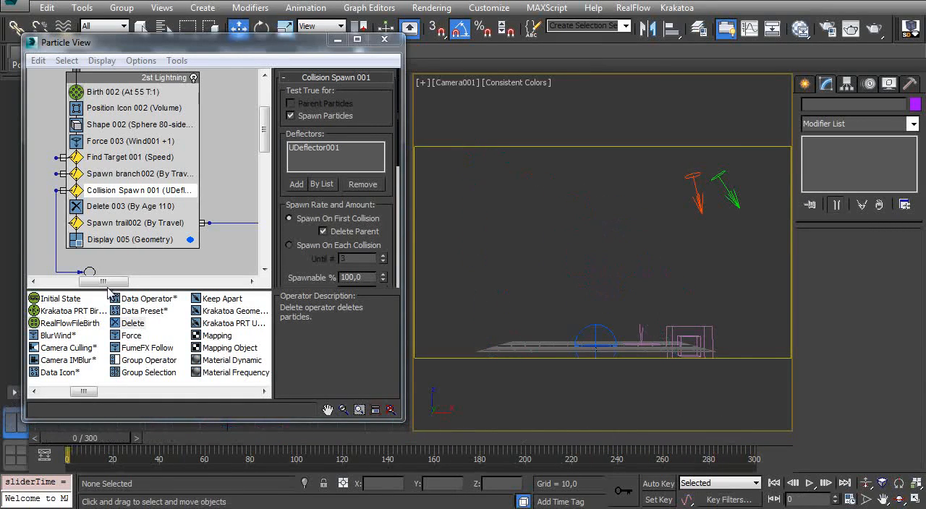
- Copy the Spawn branch002 test from the 2st Lightning event into the Inside Skull event, placing it directly below Delete 005
{"action": "left_click", "coordinate": [155, 175]}
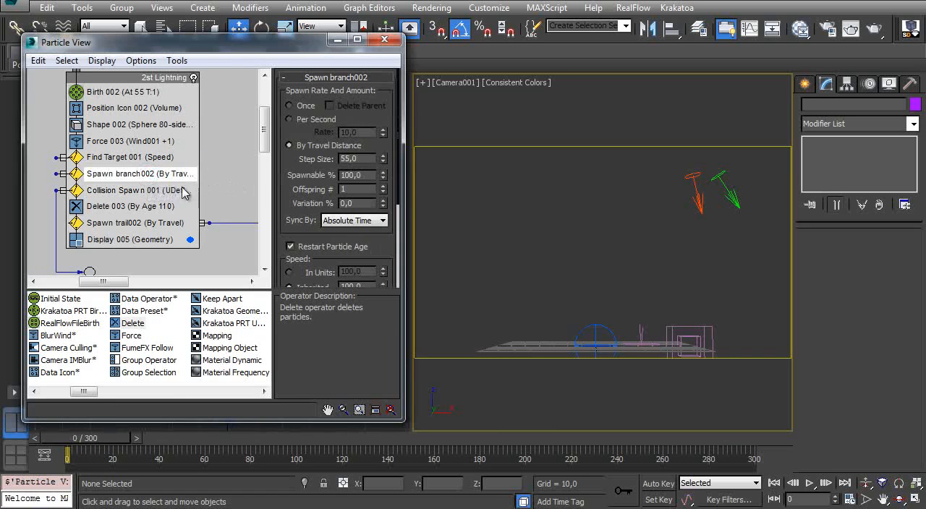
{"action": "middle_click_drag", "start_coordinate": [127, 224], "coordinate": [120, 151]}
{"action": "middle_click_drag", "start_coordinate": [131, 111], "coordinate": [130, 72]}
{"action": "middle_click_drag", "start_coordinate": [139, 201], "coordinate": [140, 163]}
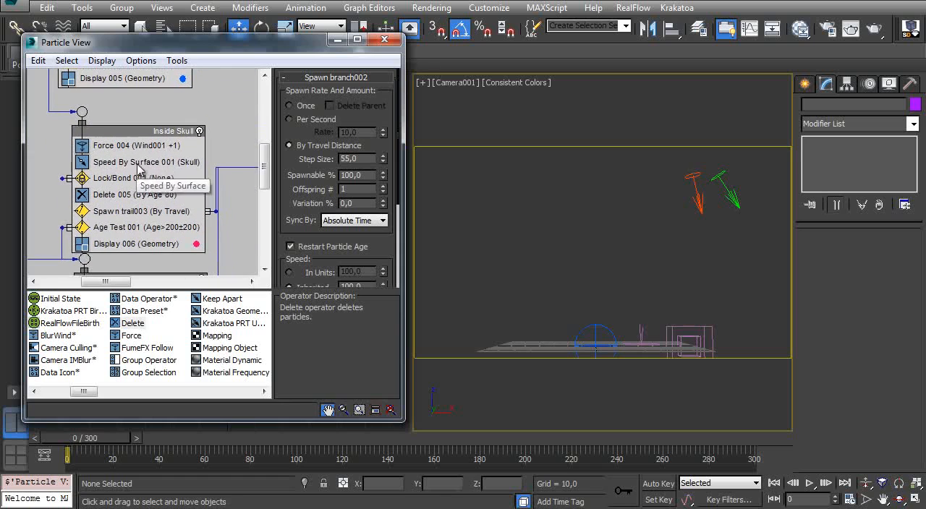
{"action": "middle_click_drag", "start_coordinate": [136, 129], "coordinate": [138, 204]}
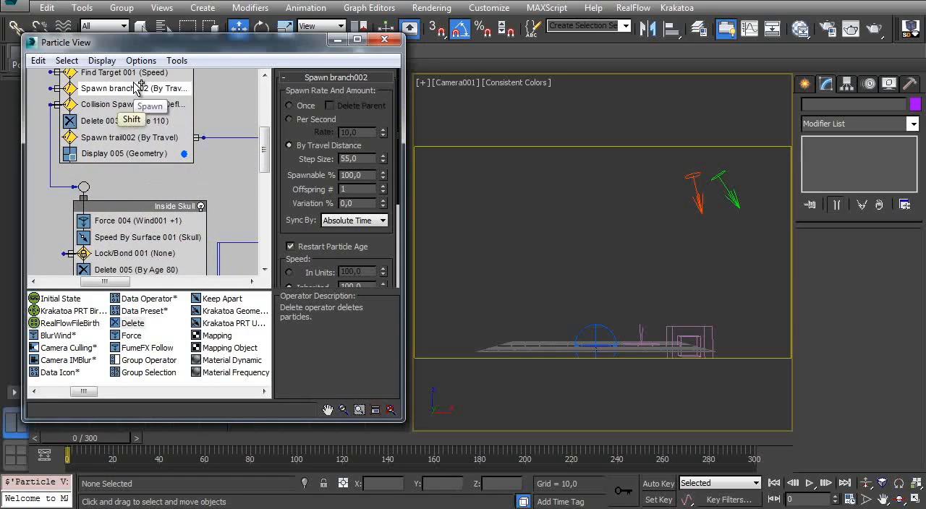
{"action": "left_click_drag", "start_coordinate": [136, 89], "coordinate": [154, 264], "text": "shift"}
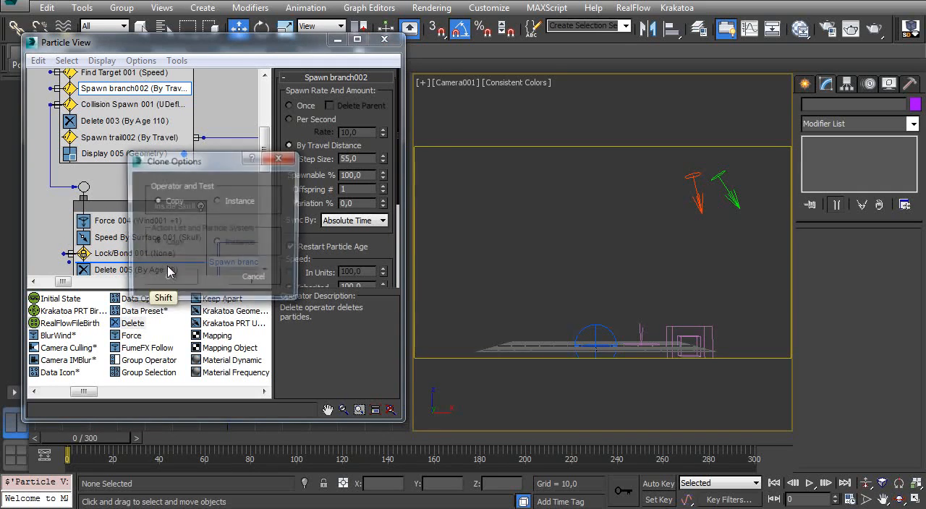
{"action": "left_click", "coordinate": [168, 280]}
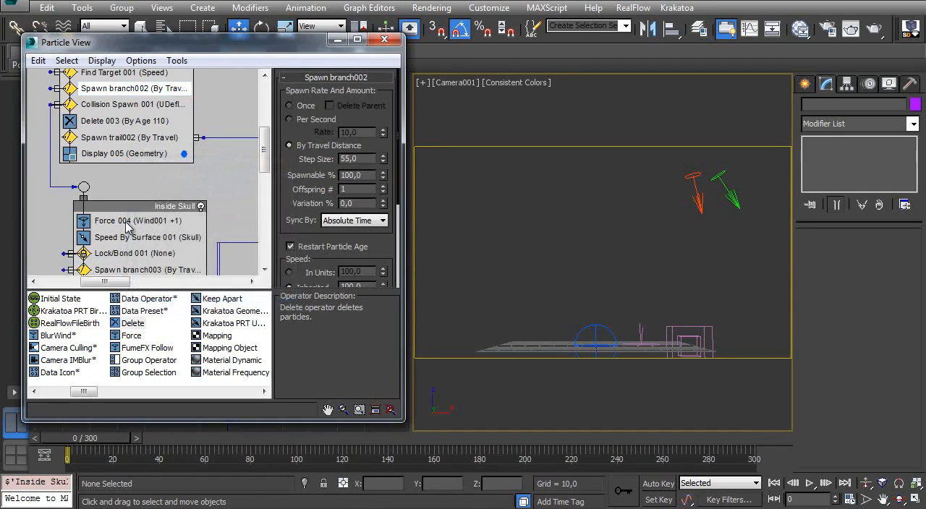
{"action": "middle_click_drag", "start_coordinate": [141, 275], "coordinate": [142, 187]}
{"action": "left_click_drag", "start_coordinate": [141, 186], "coordinate": [139, 209]}
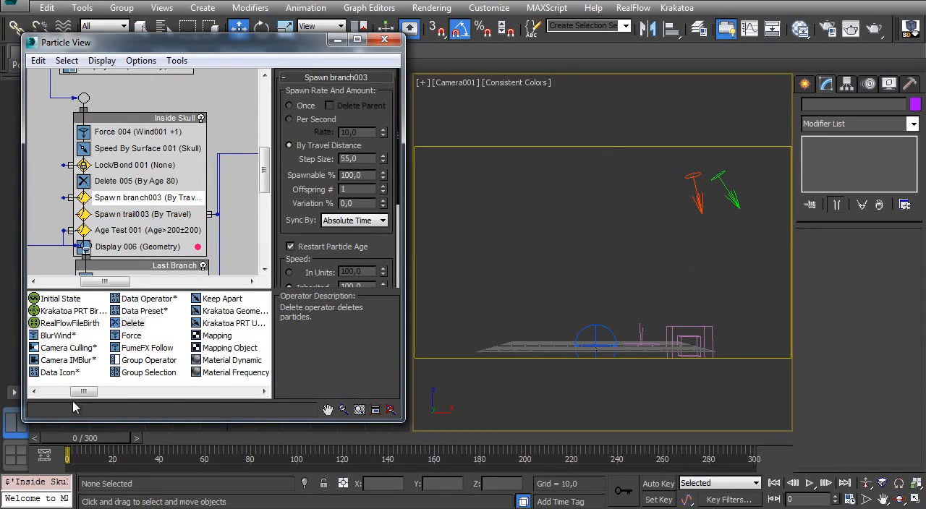
- Scrub the animation to about frame 222 to check the new skull branches, and go back to frame 1
{"action": "left_click_drag", "start_coordinate": [67, 443], "coordinate": [342, 417]}
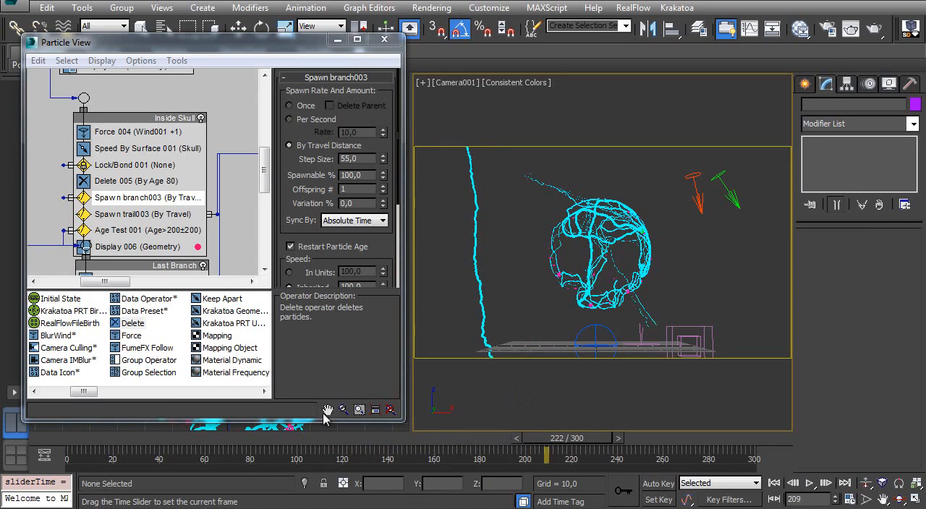
{"action": "left_click_drag", "start_coordinate": [71, 444], "coordinate": [68, 442]}
{"action": "scroll", "coordinate": [119, 145], "scroll_direction": "up", "scroll_amount": 5}
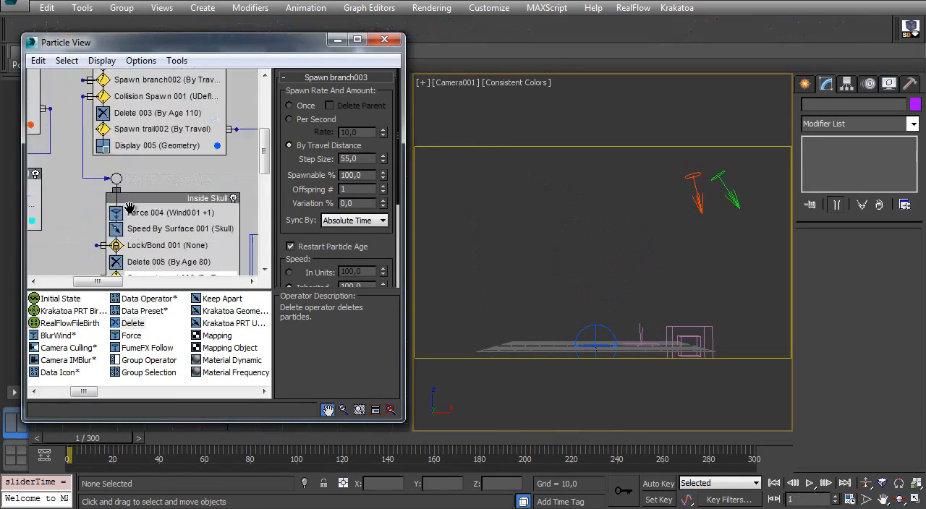
- Run a manual update of the Cache 001 operator and cancel it at about frame 272
{"action": "left_click", "coordinate": [121, 129]}
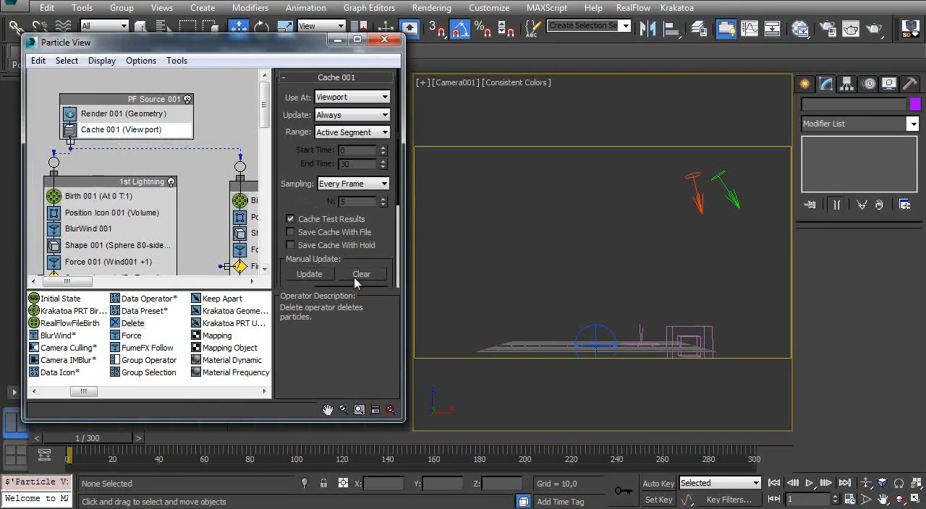
{"action": "left_click", "coordinate": [319, 276]}
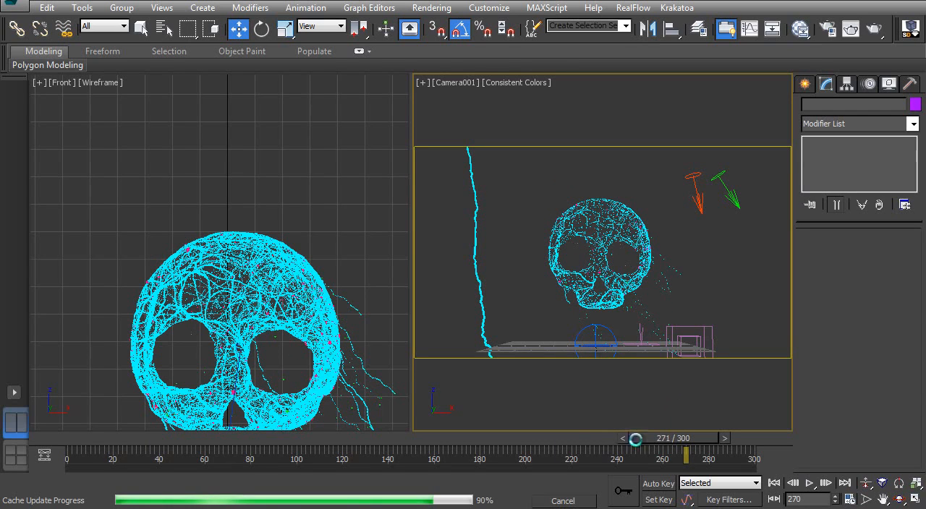
{"action": "left_click", "coordinate": [568, 505]}
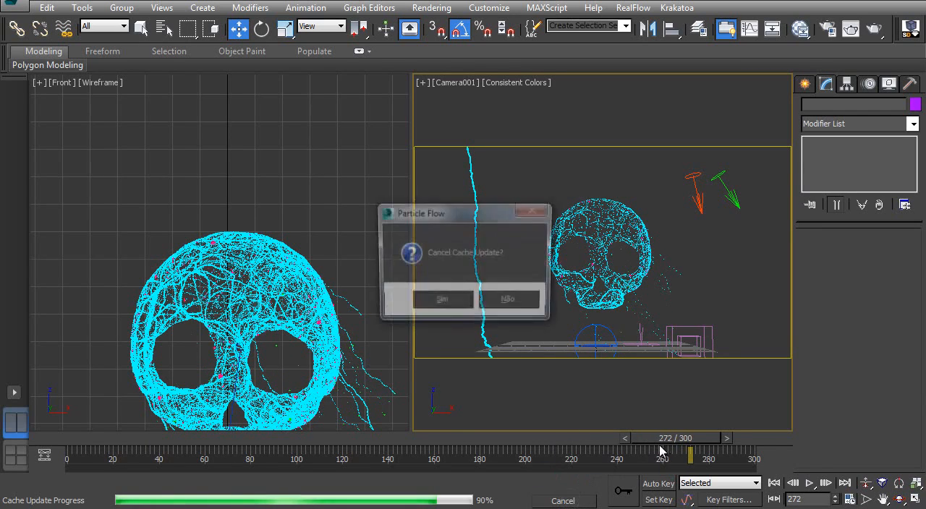
{"action": "left_click", "coordinate": [450, 310]}
- Scrub the animation to frame 237 and examine the particle trails over the whole skull in the Front view
{"action": "left_click_drag", "start_coordinate": [82, 444], "coordinate": [601, 427]}
{"action": "left_click", "coordinate": [239, 28]}
{"action": "left_click", "coordinate": [338, 39]}
{"action": "middle_click_drag", "start_coordinate": [176, 167], "coordinate": [236, 276], "text": "ctrl+alt"}
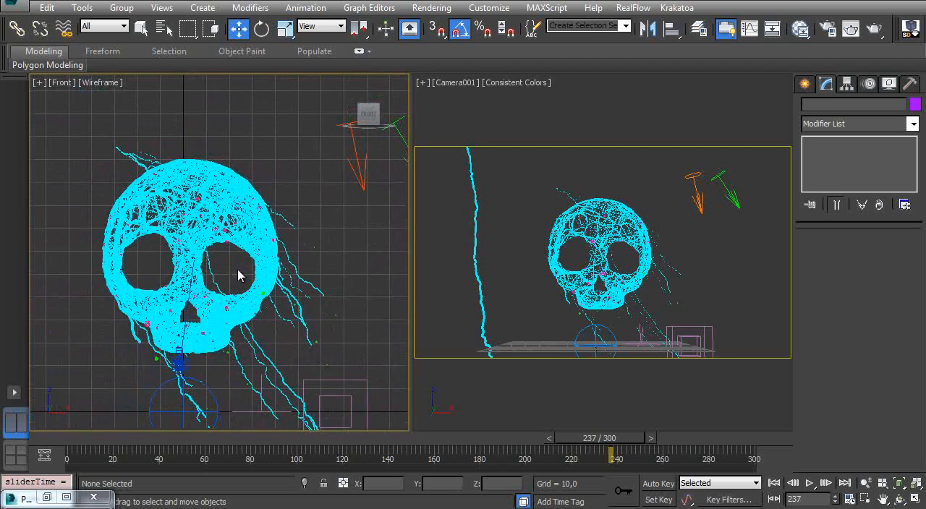
- Turn on particle count tracking in the flow and inspect the upper particle limit of PF Source 001
{"action": "key", "text": "6"}
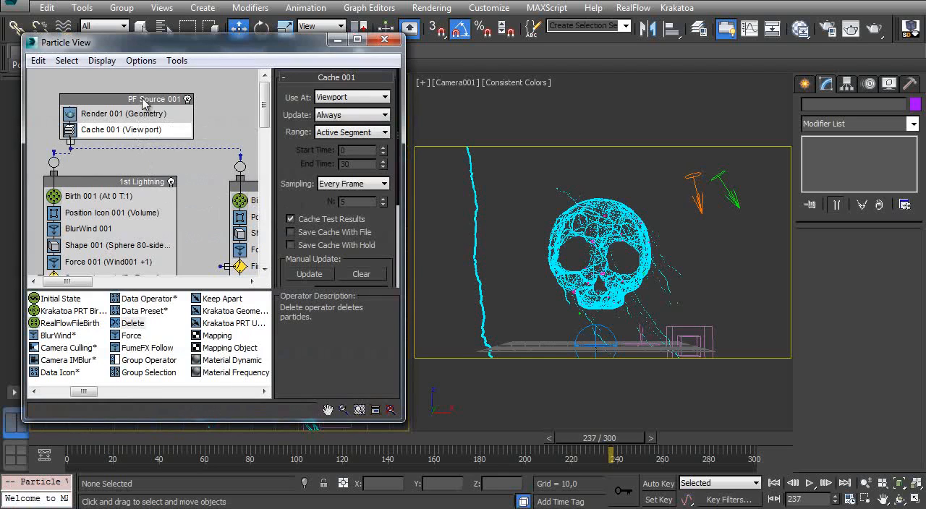
{"action": "left_click", "coordinate": [141, 60]}
{"action": "mouse_move", "coordinate": [181, 125]}
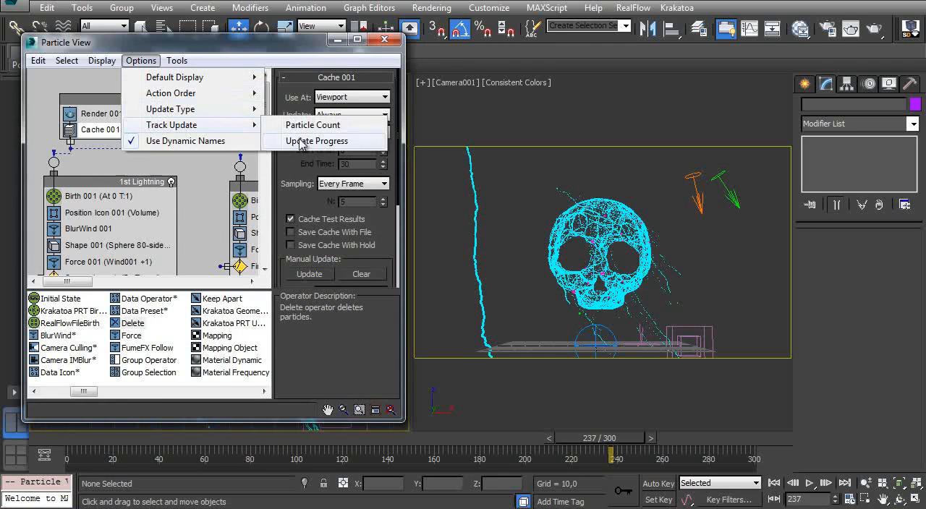
{"action": "left_click", "coordinate": [308, 125]}
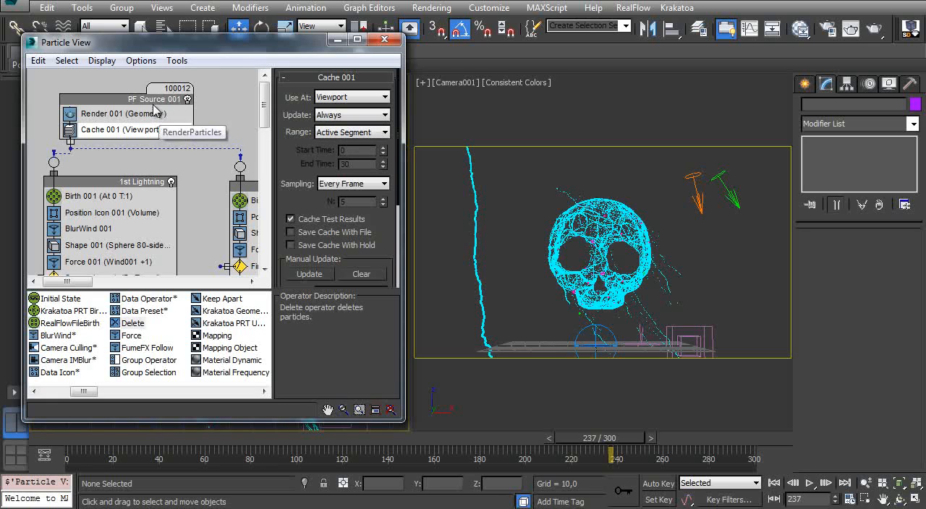
{"action": "left_click", "coordinate": [154, 102]}
{"action": "left_click_drag", "start_coordinate": [290, 130], "coordinate": [322, 223]}
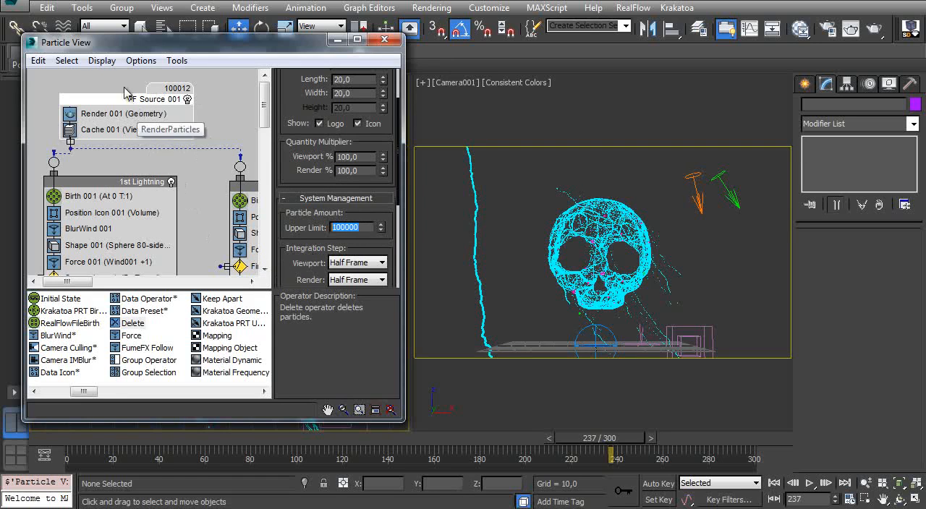
- Set the Inside Skull event's Delete 005 operator to life span 40 and variation 40, rewinding the animation to frame 0
{"action": "left_click", "coordinate": [112, 198]}
{"action": "middle_click_drag", "start_coordinate": [146, 239], "coordinate": [79, 153]}
{"action": "mouse_move", "coordinate": [226, 226]}
{"action": "middle_mouse_down"}
{"action": "mouse_move", "coordinate": [119, 141]}
{"action": "mouse_move", "coordinate": [189, 161]}
{"action": "mouse_move", "coordinate": [196, 240]}
{"action": "mouse_move", "coordinate": [129, 160]}
{"action": "middle_mouse_up"}
{"action": "middle_click_drag", "start_coordinate": [149, 219], "coordinate": [141, 69]}
{"action": "left_click", "coordinate": [141, 197]}
{"action": "middle_click_drag", "start_coordinate": [162, 203], "coordinate": [186, 174]}
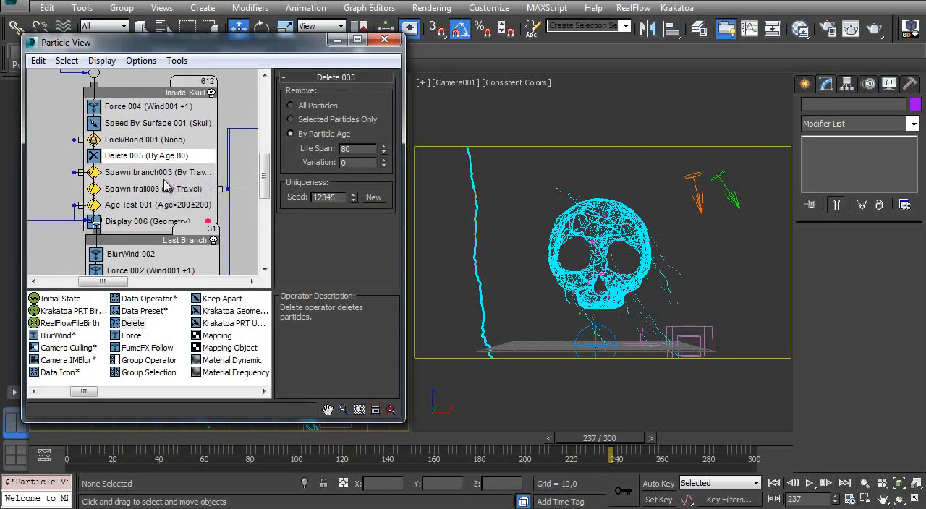
{"action": "middle_click_drag", "start_coordinate": [167, 189], "coordinate": [154, 117]}
{"action": "middle_click_drag", "start_coordinate": [166, 170], "coordinate": [171, 232]}
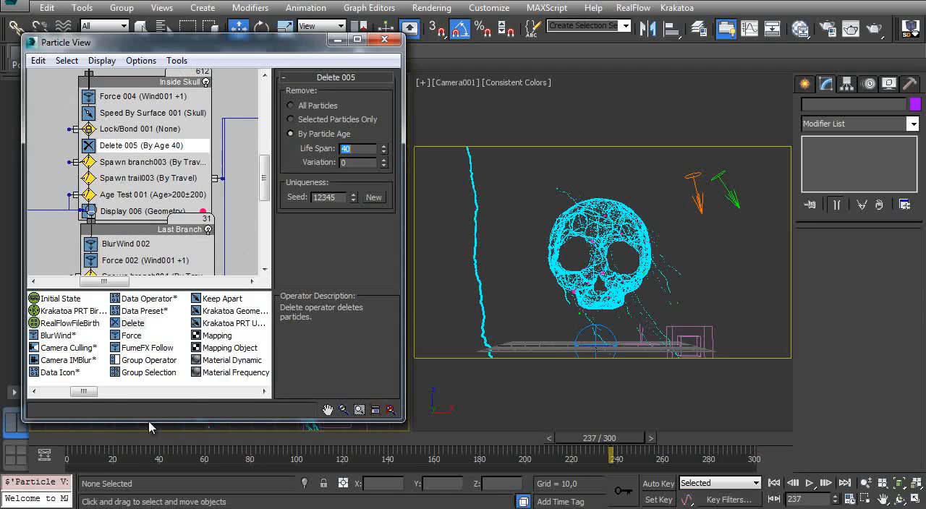
{"action": "left_click", "coordinate": [85, 441]}
{"action": "left_click", "coordinate": [355, 162]}
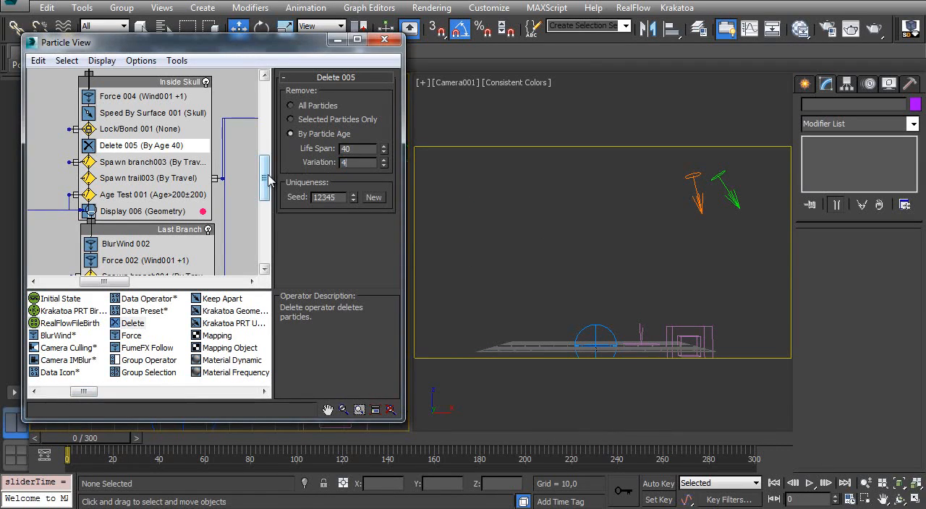
- Scrub the animation to about frame 243 and examine both lightning bolts in the Front and camera views
{"action": "middle_click_drag", "start_coordinate": [120, 142], "coordinate": [136, 77]}
{"action": "middle_click_drag", "start_coordinate": [169, 223], "coordinate": [138, 141]}
{"action": "middle_click_drag", "start_coordinate": [145, 103], "coordinate": [153, 120]}
{"action": "left_click_drag", "start_coordinate": [152, 102], "coordinate": [154, 148]}
{"action": "middle_click_drag", "start_coordinate": [163, 122], "coordinate": [170, 160]}
{"action": "left_click", "coordinate": [338, 39]}
{"action": "mouse_move", "coordinate": [196, 327]}
{"action": "middle_mouse_down", "text": "ctrl+alt"}
{"action": "mouse_move", "coordinate": [209, 218]}
{"action": "mouse_move", "coordinate": [224, 315]}
{"action": "middle_mouse_up", "text": "ctrl+alt"}
{"action": "mouse_move", "coordinate": [87, 435]}
{"action": "left_mouse_down"}
{"action": "mouse_move", "coordinate": [314, 426]}
{"action": "mouse_move", "coordinate": [389, 414]}
{"action": "mouse_move", "coordinate": [619, 415]}
{"action": "left_mouse_up"}
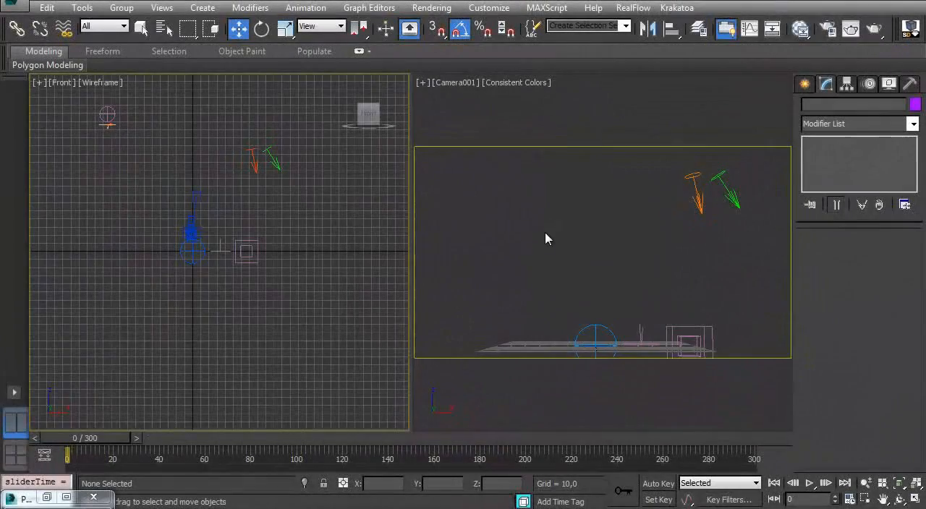
{"action": "left_click", "coordinate": [510, 218]}
{"action": "key", "text": "7"}
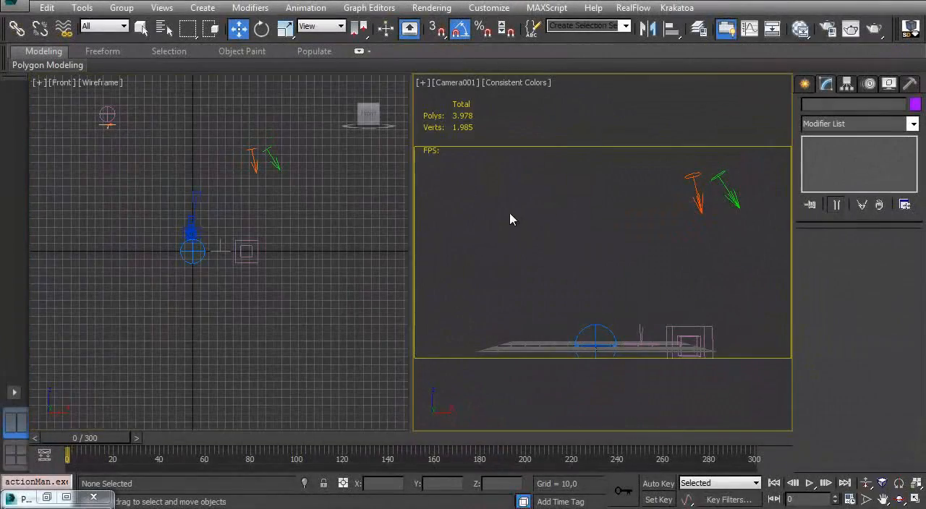
{"action": "key", "text": "8"}
{"action": "key", "text": "8"}
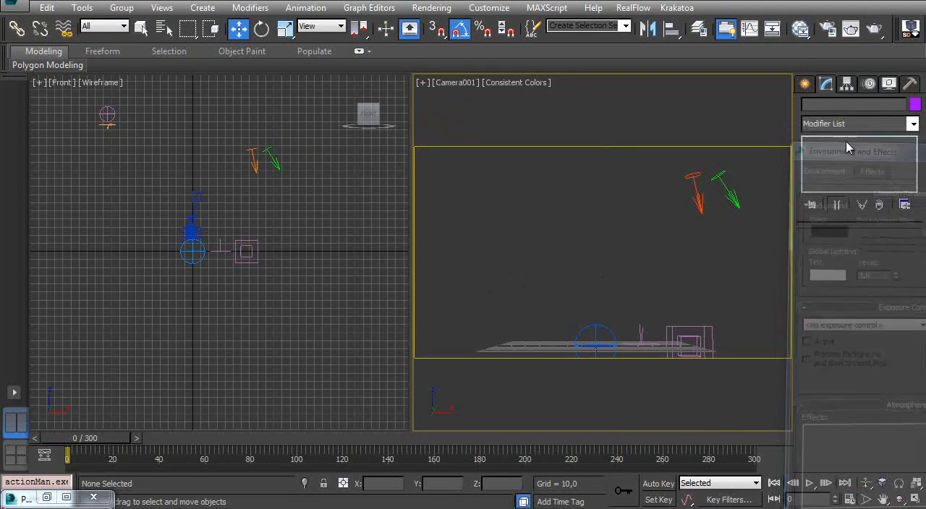
- Inspect the age settings of Delete 002 in the Last Branch event and Delete 005 in the Inside Skull event
{"action": "key", "text": "6"}
{"action": "middle_click_drag", "start_coordinate": [134, 230], "coordinate": [119, 195]}
{"action": "left_click", "coordinate": [133, 215]}
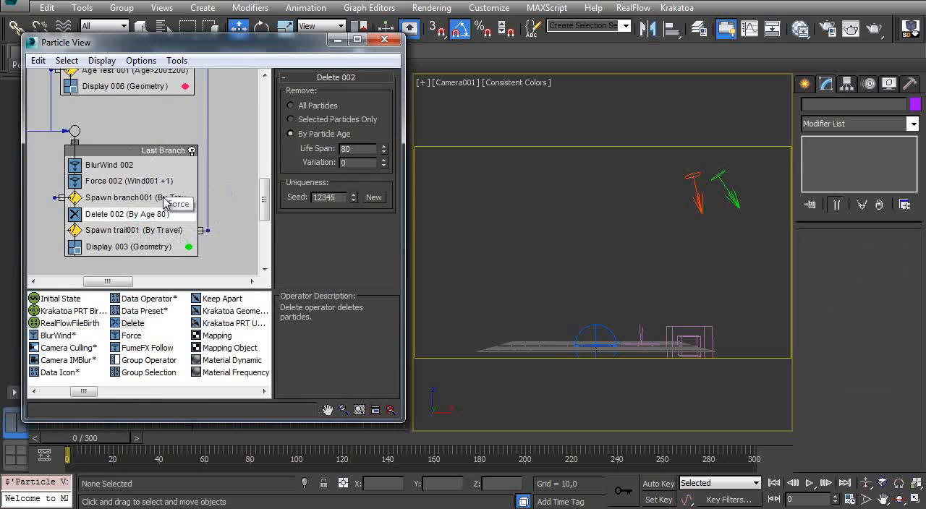
{"action": "middle_click_drag", "start_coordinate": [116, 159], "coordinate": [116, 225]}
{"action": "middle_click_drag", "start_coordinate": [103, 138], "coordinate": [124, 221]}
{"action": "left_click", "coordinate": [130, 170]}
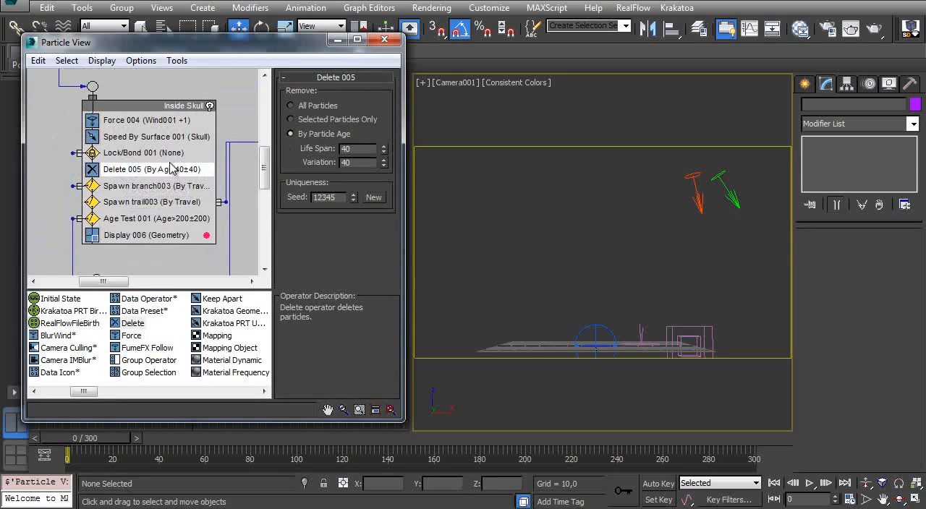
{"action": "middle_click_drag", "start_coordinate": [125, 151], "coordinate": [112, 163]}
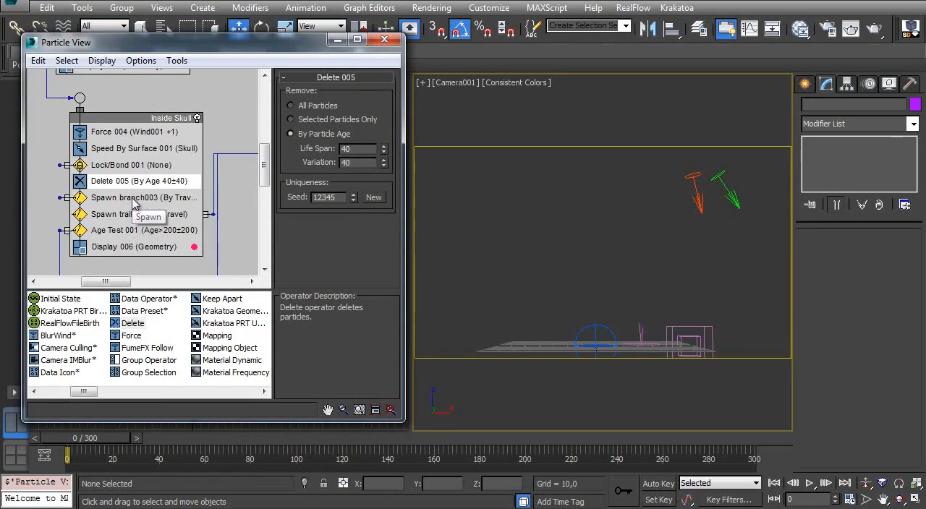
- Move Delete 005 below Spawn branch003 in the Inside Skull event and turn off Restart Particle Age for Spawn branch003
{"action": "left_click", "coordinate": [156, 198]}
{"action": "left_click_drag", "start_coordinate": [141, 187], "coordinate": [140, 216]}
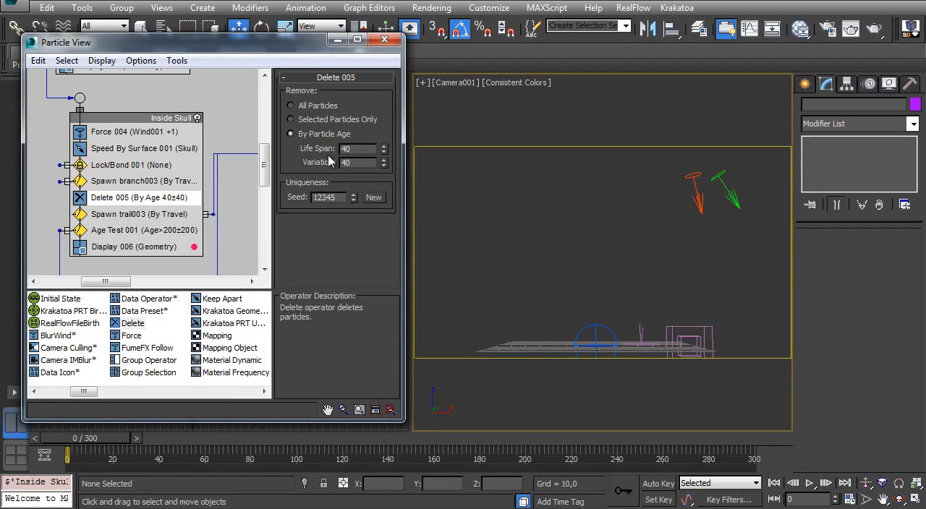
{"action": "left_click", "coordinate": [159, 187]}
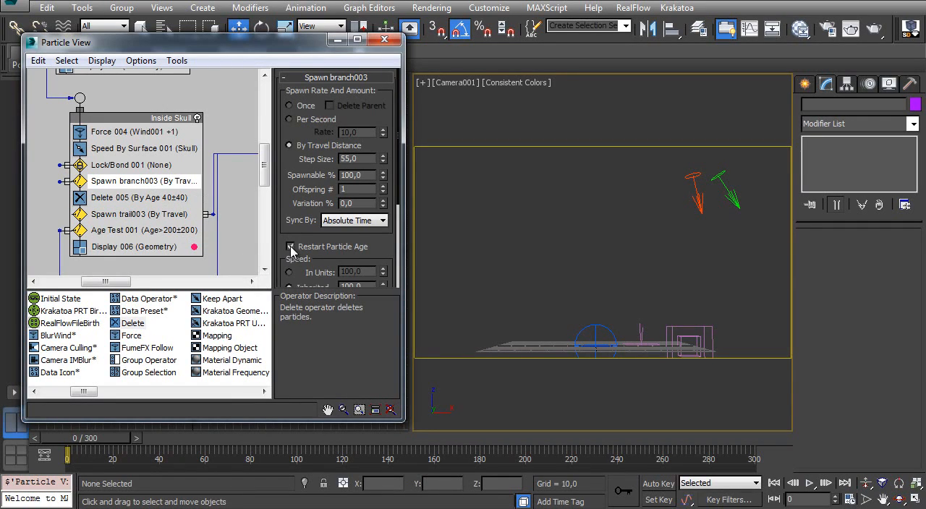
- Rebuild the particle cache with a manual update of the Cache 001 operator
{"action": "middle_click_drag", "start_coordinate": [130, 118], "coordinate": [131, 221]}
{"action": "middle_click_drag", "start_coordinate": [114, 149], "coordinate": [136, 239]}
{"action": "middle_click_drag", "start_coordinate": [116, 158], "coordinate": [198, 215]}
{"action": "left_click", "coordinate": [101, 121]}
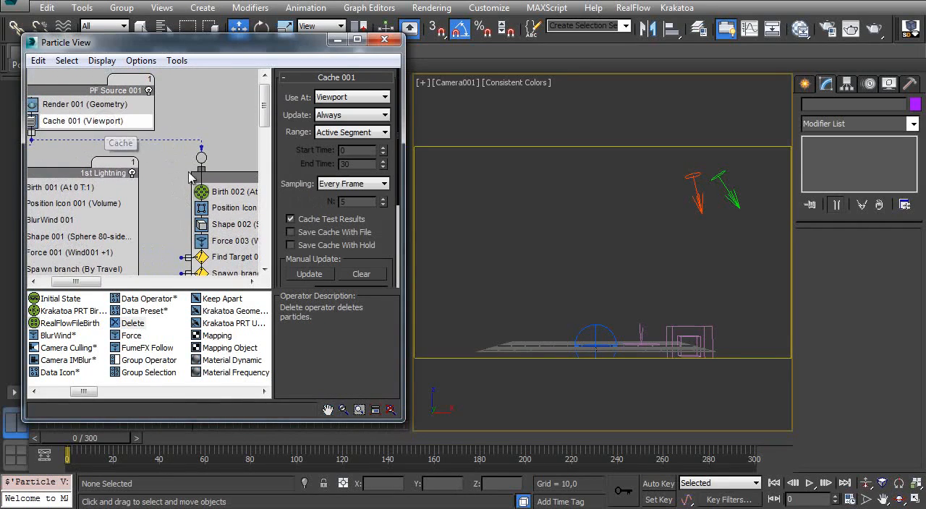
{"action": "left_click", "coordinate": [309, 275]}
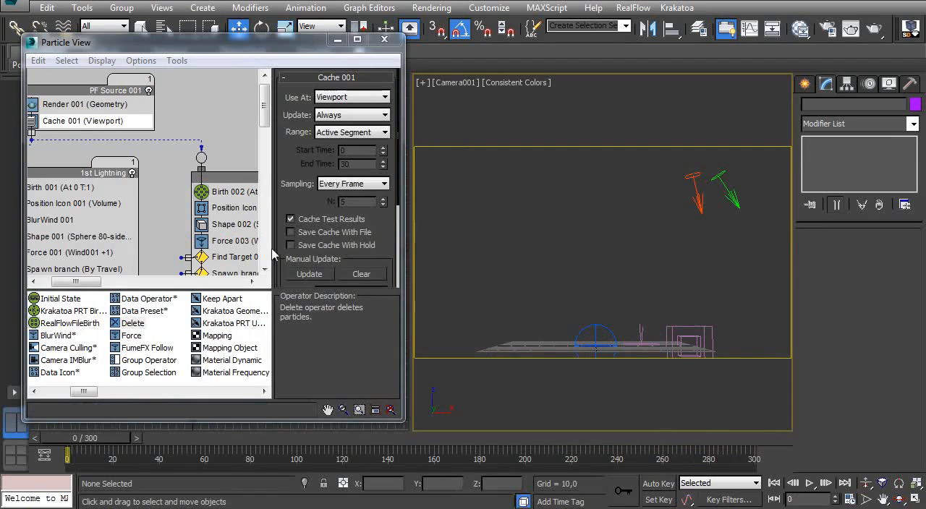
- Set the life span of the Delete 004 operator in the Trail 2 event to 60
{"action": "middle_click_drag", "start_coordinate": [182, 228], "coordinate": [113, 147]}
{"action": "mouse_move", "coordinate": [253, 215]}
{"action": "middle_mouse_down"}
{"action": "mouse_move", "coordinate": [151, 155]}
{"action": "mouse_move", "coordinate": [90, 139]}
{"action": "middle_mouse_up"}
{"action": "middle_click_drag", "start_coordinate": [200, 199], "coordinate": [89, 165]}
{"action": "middle_click_drag", "start_coordinate": [193, 178], "coordinate": [84, 76]}
{"action": "left_click", "coordinate": [177, 198]}
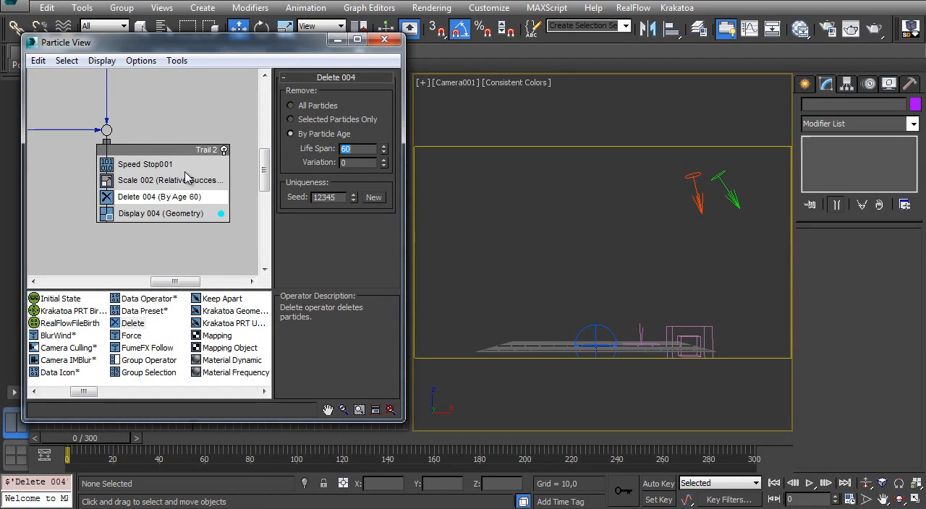
- Manually update Cache 001 again to include the shorter Trail 2 life span
{"action": "middle_click_drag", "start_coordinate": [65, 80], "coordinate": [184, 210]}
{"action": "middle_click_drag", "start_coordinate": [137, 156], "coordinate": [234, 203]}
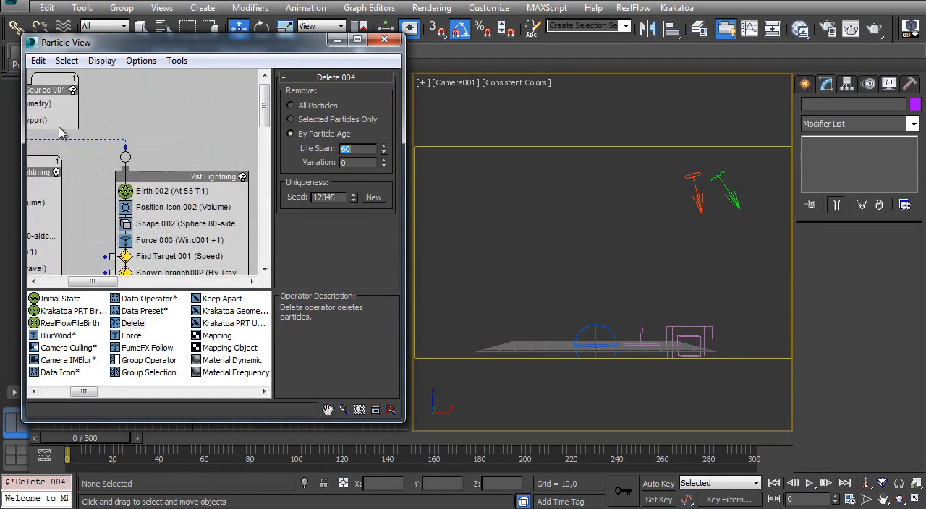
{"action": "middle_click_drag", "start_coordinate": [62, 132], "coordinate": [146, 123]}
{"action": "left_click", "coordinate": [144, 119]}
{"action": "left_click", "coordinate": [313, 276]}
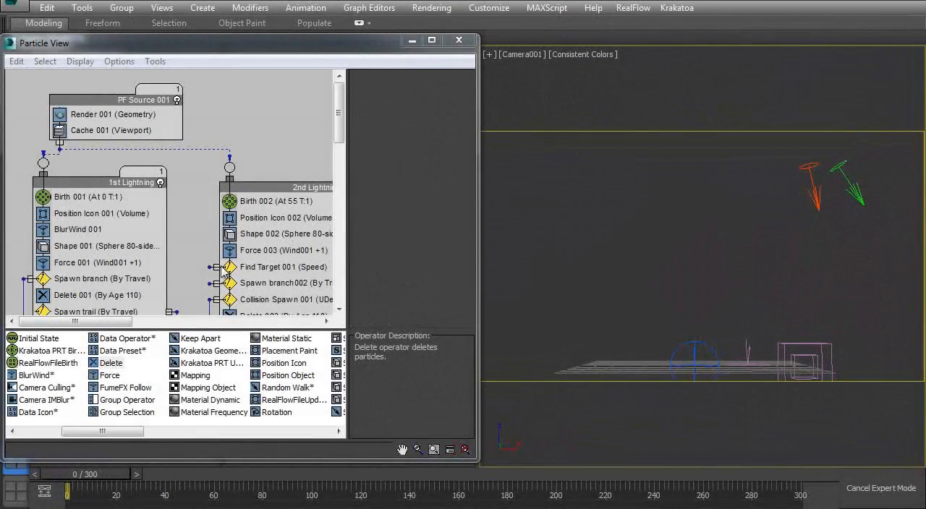
- Review the operators of the 2nd Lightning and Inside Skull events, and turn off Display 004 in the Trail 2 event
{"action": "middle_click_drag", "start_coordinate": [253, 259], "coordinate": [190, 157]}
{"action": "middle_click_drag", "start_coordinate": [240, 238], "coordinate": [173, 167]}
{"action": "middle_click_drag", "start_coordinate": [271, 205], "coordinate": [218, 104]}
{"action": "middle_click_drag", "start_coordinate": [136, 219], "coordinate": [128, 149]}
{"action": "middle_click_drag", "start_coordinate": [268, 192], "coordinate": [267, 215]}
{"action": "mouse_move", "coordinate": [90, 480]}
{"action": "left_mouse_down"}
{"action": "mouse_move", "coordinate": [248, 451]}
{"action": "mouse_move", "coordinate": [692, 426]}
{"action": "mouse_move", "coordinate": [634, 437]}
{"action": "mouse_move", "coordinate": [51, 440]}
{"action": "left_mouse_up"}
{"action": "middle_click_drag", "start_coordinate": [170, 167], "coordinate": [91, 193]}
{"action": "left_click", "coordinate": [152, 244]}
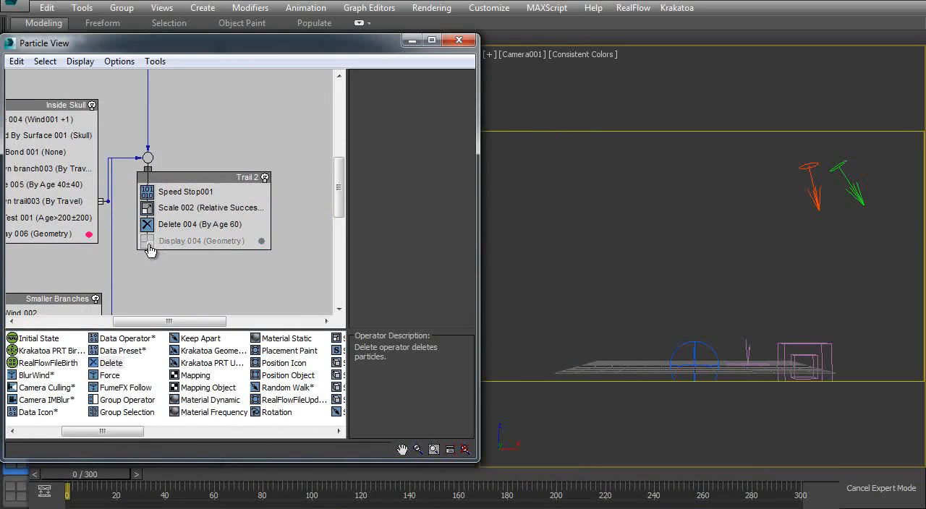
- Turn off the Display operator in the Trail event
{"action": "middle_click_drag", "start_coordinate": [15, 210], "coordinate": [158, 173]}
{"action": "mouse_move", "coordinate": [13, 116]}
{"action": "middle_mouse_down"}
{"action": "mouse_move", "coordinate": [115, 192]}
{"action": "mouse_move", "coordinate": [117, 268]}
{"action": "middle_mouse_up"}
{"action": "left_click", "coordinate": [43, 246]}
- Scrub through the animation, return to frame 0, and select the 1st Lightning event to examine its operators
{"action": "scroll", "coordinate": [51, 275], "scroll_direction": "up", "scroll_amount": 3}
{"action": "left_click_drag", "start_coordinate": [109, 474], "coordinate": [434, 448]}
{"action": "left_click_drag", "start_coordinate": [587, 474], "coordinate": [70, 470]}
{"action": "scroll", "coordinate": [130, 159], "scroll_direction": "up", "scroll_amount": 3}
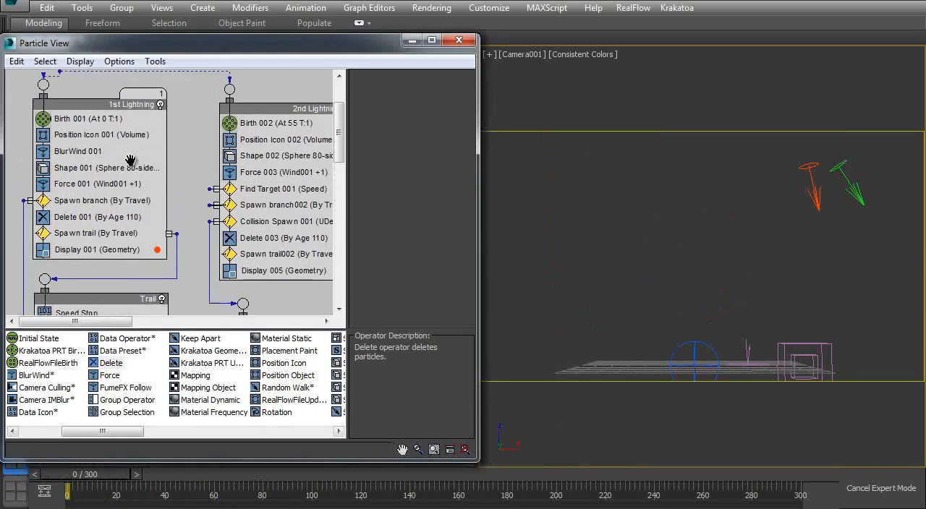
{"action": "left_click", "coordinate": [131, 142]}
{"action": "scroll", "coordinate": [154, 251], "scroll_direction": "down", "scroll_amount": 1}
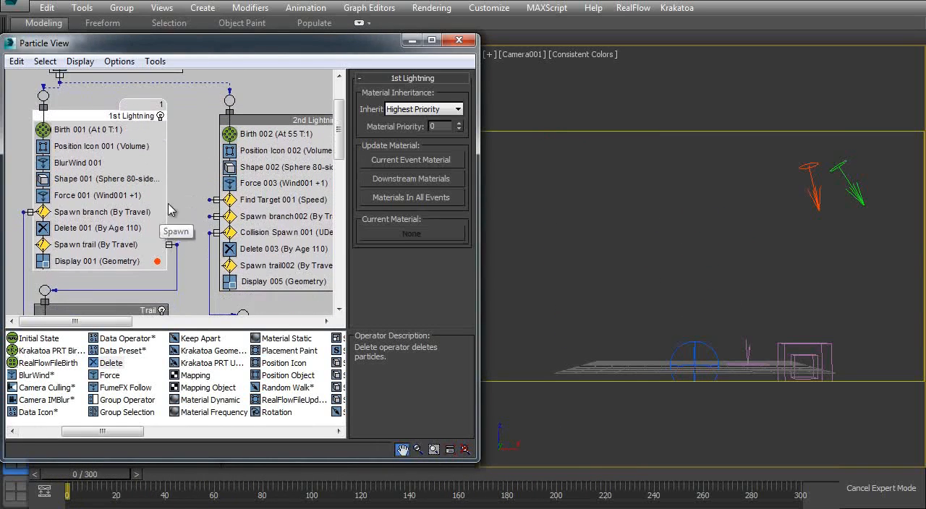
- Scrub to frame 53 and trace the Spawn branch output of the 1st Lightning event to the Smaller Branches event
{"action": "left_click_drag", "start_coordinate": [100, 476], "coordinate": [145, 474]}
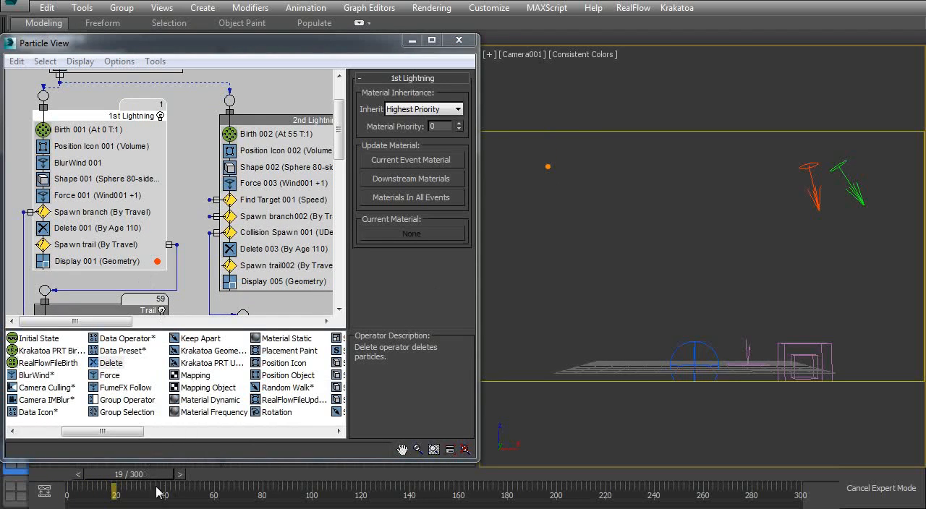
{"action": "left_click_drag", "start_coordinate": [145, 475], "coordinate": [219, 463]}
{"action": "scroll", "coordinate": [108, 170], "scroll_direction": "down", "scroll_amount": 2}
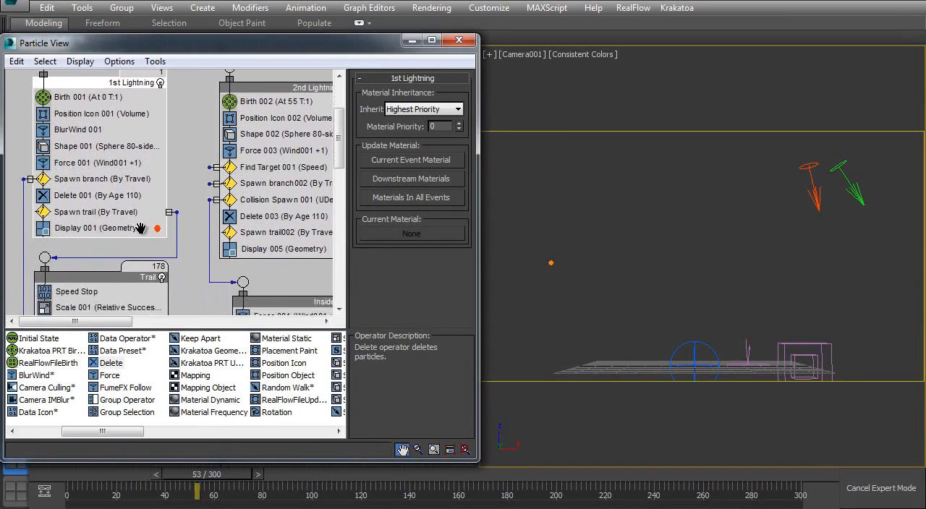
{"action": "left_click", "coordinate": [109, 161]}
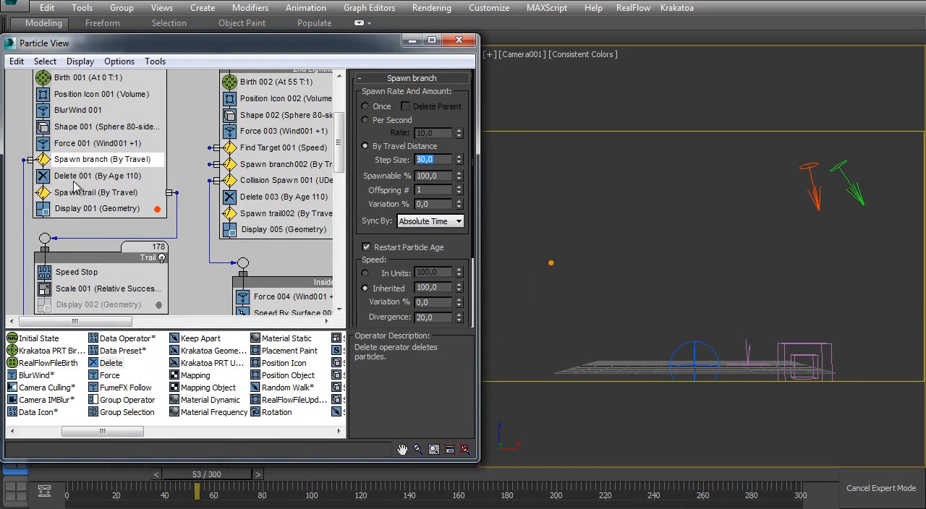
{"action": "middle_click_drag", "start_coordinate": [103, 249], "coordinate": [109, 179]}
{"action": "middle_click_drag", "start_coordinate": [289, 266], "coordinate": [222, 236]}
{"action": "left_click", "coordinate": [223, 236]}
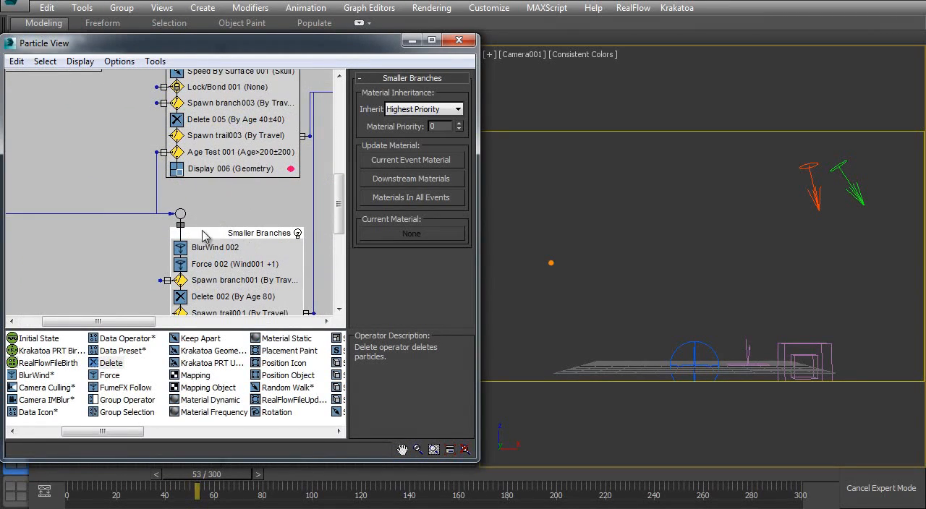
{"action": "middle_click_drag", "start_coordinate": [90, 126], "coordinate": [71, 135]}
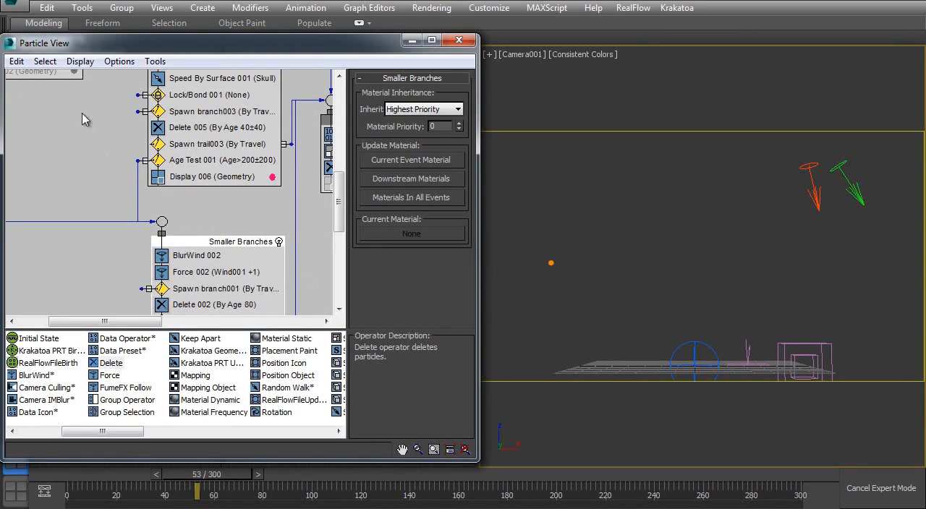
{"action": "middle_click_drag", "start_coordinate": [100, 160], "coordinate": [175, 233]}
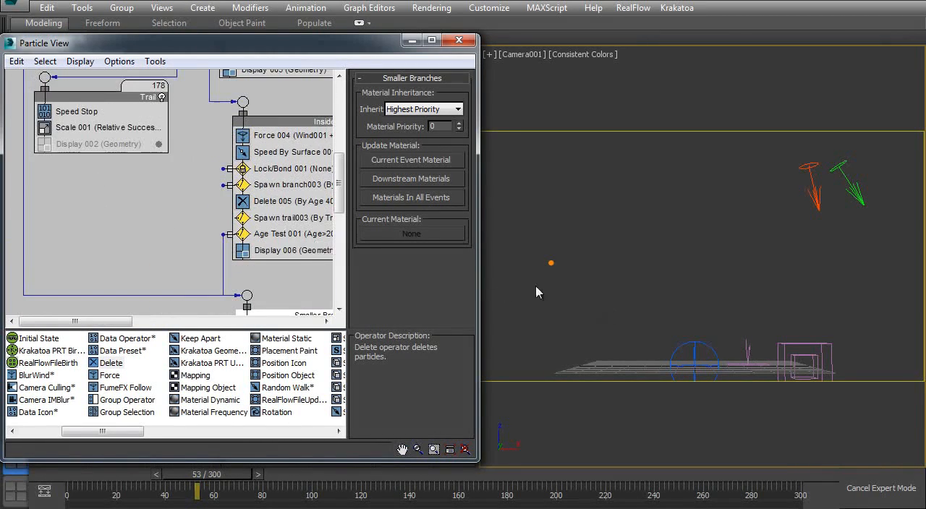
- Advance to frame 83 and examine the speed and size settings of Spawn branch in the 1st Lightning event
{"action": "scroll", "coordinate": [126, 167], "scroll_direction": "up", "scroll_amount": 5}
{"action": "left_click_drag", "start_coordinate": [239, 477], "coordinate": [302, 456]}
{"action": "middle_click_drag", "start_coordinate": [214, 305], "coordinate": [109, 81]}
{"action": "middle_click_drag", "start_coordinate": [173, 250], "coordinate": [189, 168]}
{"action": "middle_click_drag", "start_coordinate": [135, 142], "coordinate": [115, 148]}
{"action": "left_click", "coordinate": [108, 132]}
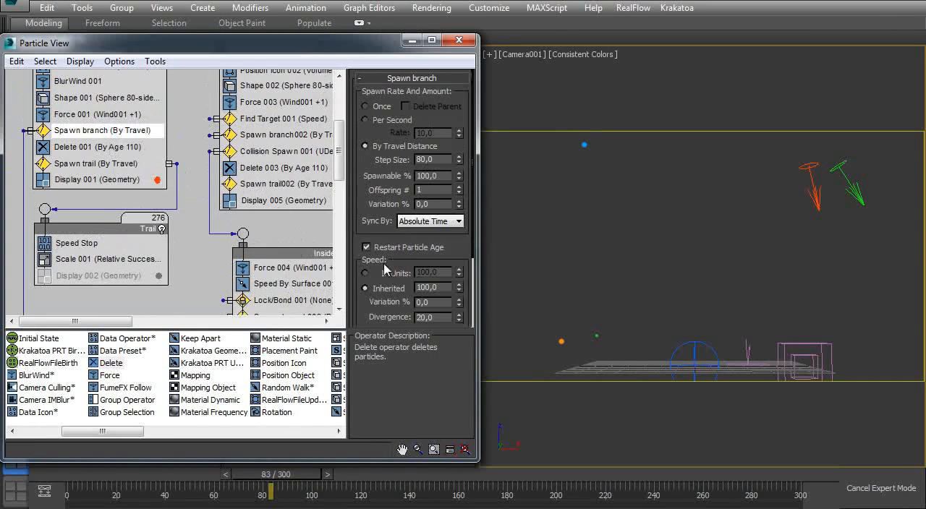
{"action": "left_click_drag", "start_coordinate": [360, 302], "coordinate": [388, 111]}
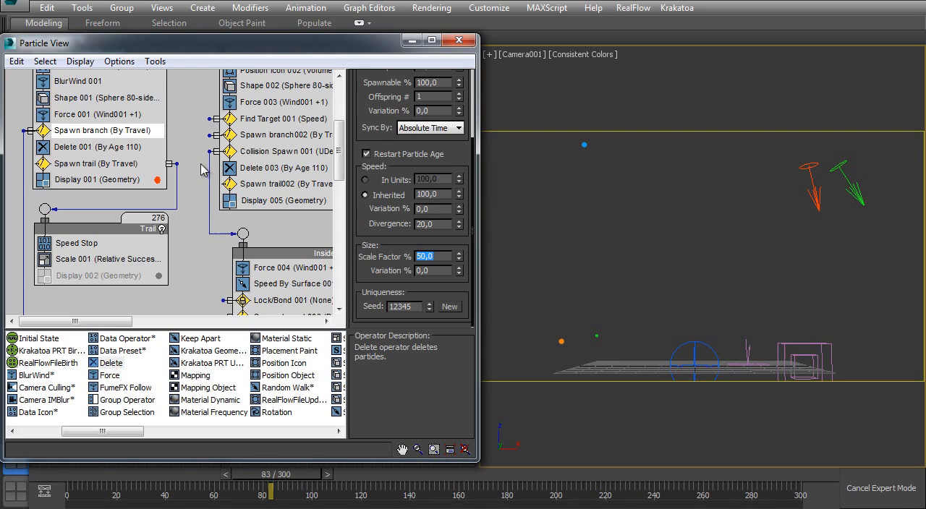
- Scrub to frame 151 and examine the Spawn branch002 settings in the 2nd Lightning event
{"action": "middle_click_drag", "start_coordinate": [176, 157], "coordinate": [86, 248]}
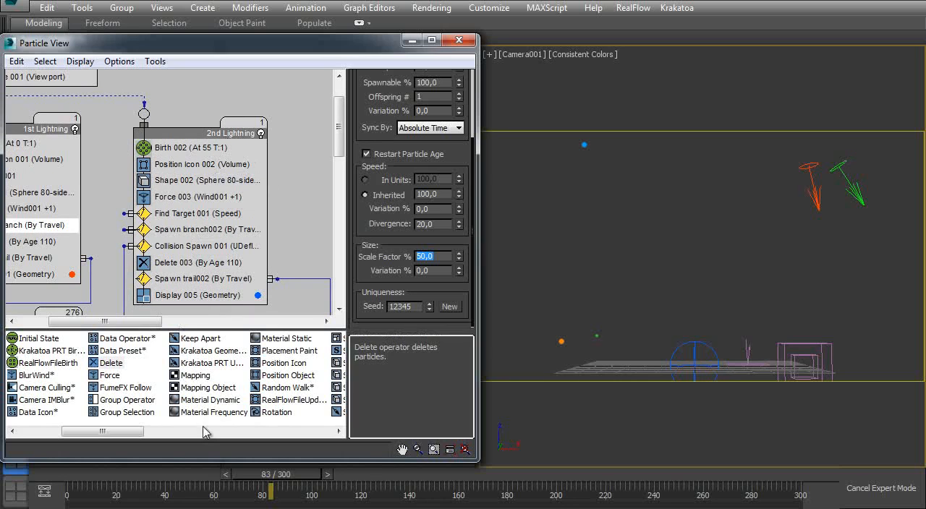
{"action": "left_click_drag", "start_coordinate": [257, 478], "coordinate": [318, 479]}
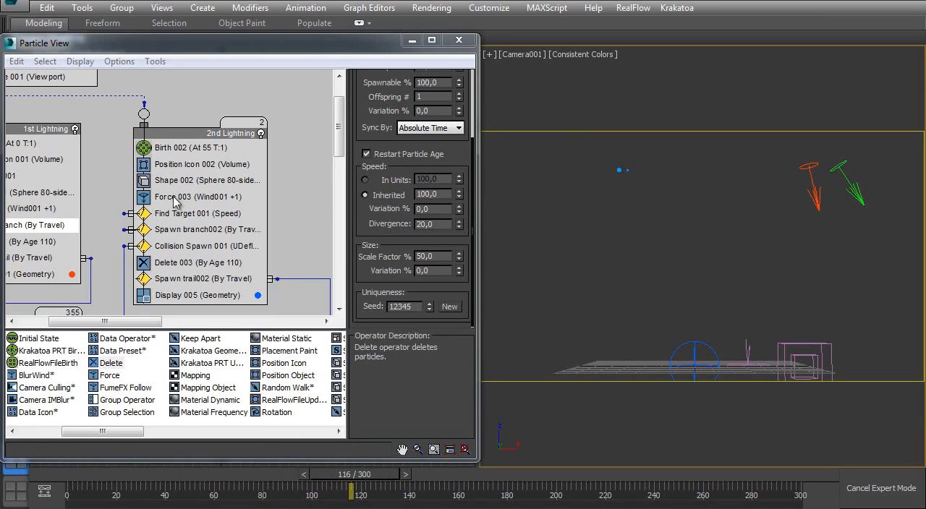
{"action": "left_click_drag", "start_coordinate": [210, 229], "coordinate": [235, 263]}
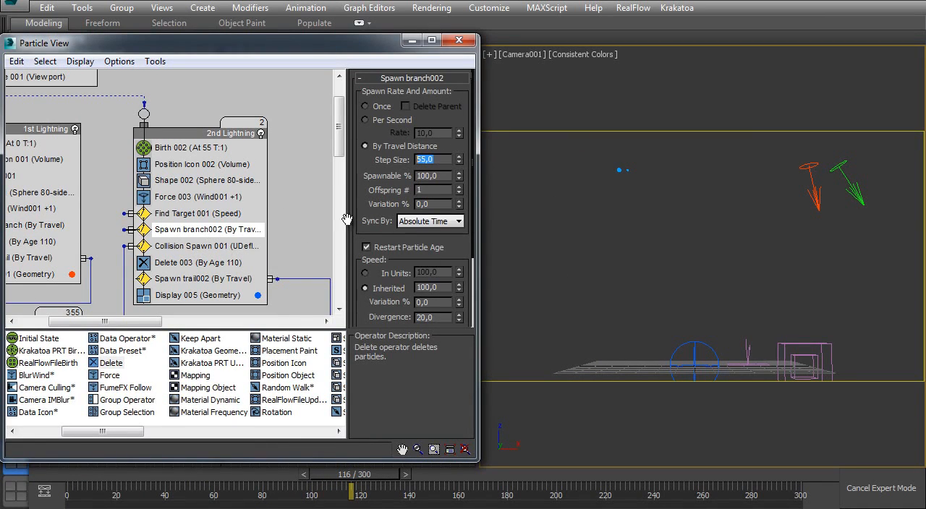
{"action": "left_click_drag", "start_coordinate": [377, 483], "coordinate": [457, 469]}
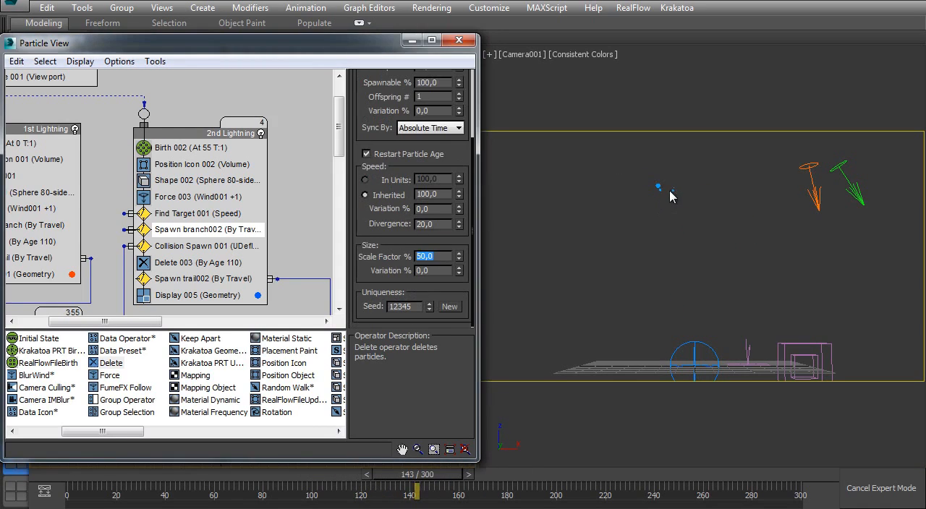
- Switch the camera viewport to Perspective, frame the particles closely, and advance to frame 155 to inspect the collision
{"action": "mouse_move", "coordinate": [670, 196]}
{"action": "middle_mouse_down"}
{"action": "mouse_move", "coordinate": [659, 223]}
{"action": "mouse_move", "coordinate": [680, 155]}
{"action": "mouse_move", "coordinate": [655, 190]}
{"action": "middle_mouse_up"}
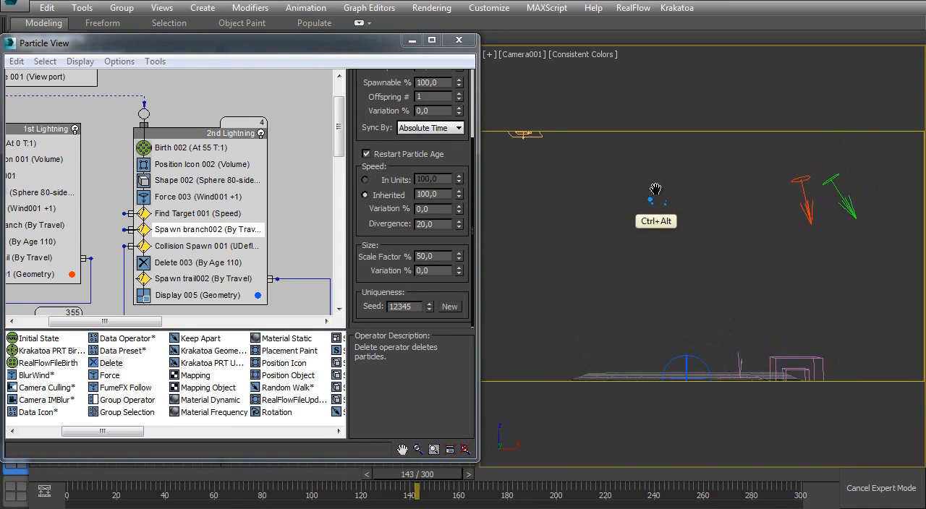
{"action": "key", "text": "p"}
{"action": "middle_click_drag", "start_coordinate": [626, 289], "coordinate": [576, 220], "text": "ctrl+alt"}
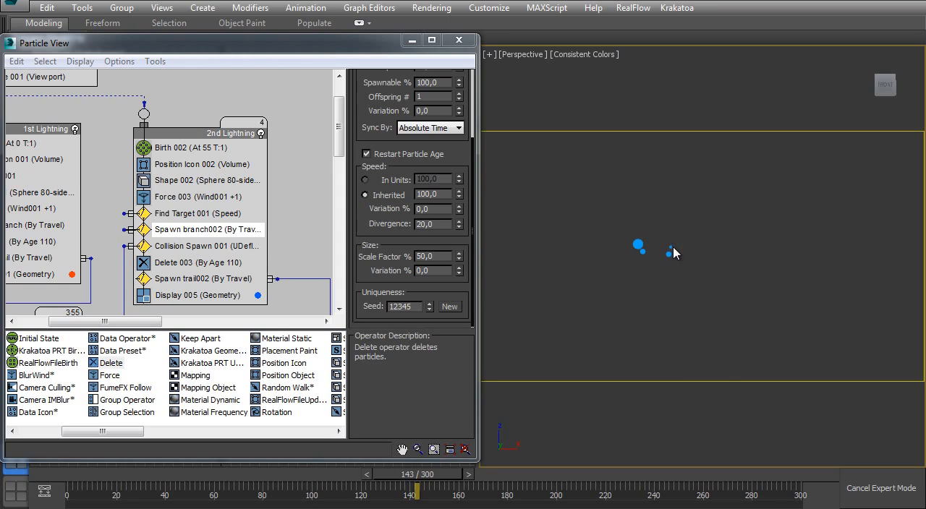
{"action": "left_click_drag", "start_coordinate": [419, 474], "coordinate": [448, 446]}
{"action": "middle_click_drag", "start_coordinate": [628, 319], "coordinate": [616, 263]}
- Examine the deflector and Offspring settings of Collision Spawn 001 in the 2nd Lightning event
{"action": "left_click", "coordinate": [183, 246]}
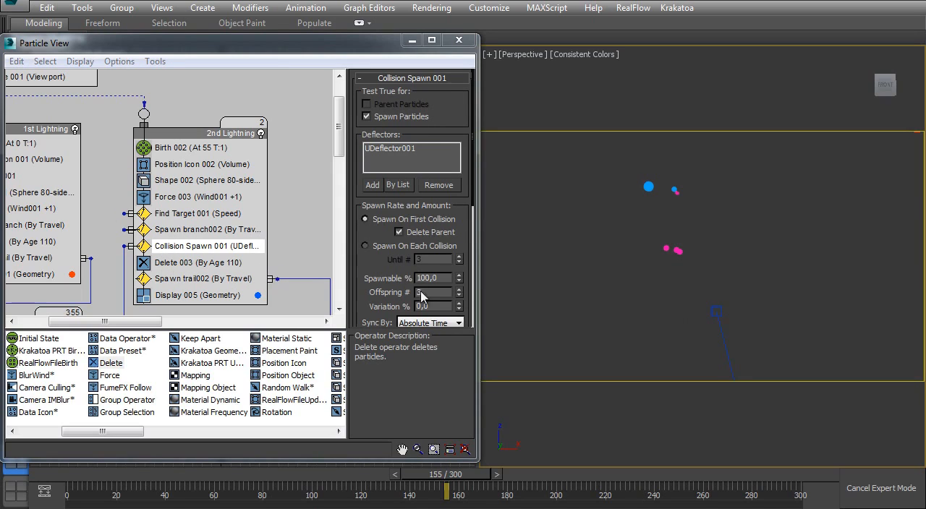
{"action": "left_click_drag", "start_coordinate": [432, 292], "coordinate": [417, 297]}
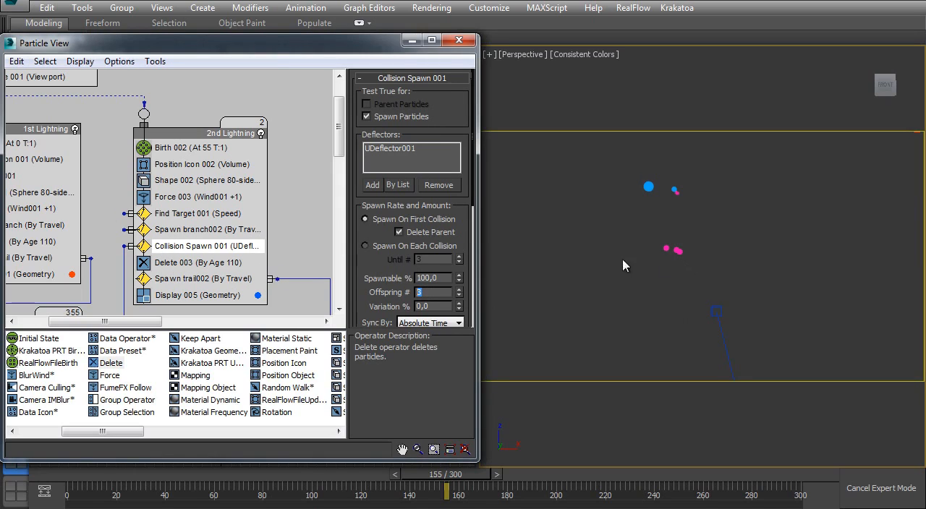
{"action": "middle_click_drag", "start_coordinate": [648, 238], "coordinate": [629, 253], "text": "ctrl+alt"}
- Examine the Inside Skull event's operators while scrubbing to frame 196 to follow its particles in the viewport
{"action": "middle_click_drag", "start_coordinate": [186, 300], "coordinate": [160, 182]}
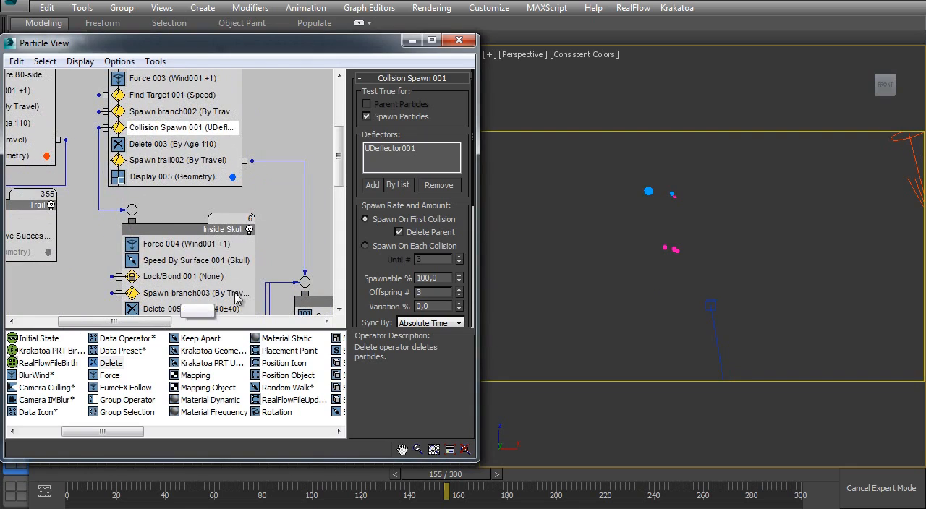
{"action": "left_click_drag", "start_coordinate": [431, 475], "coordinate": [446, 474]}
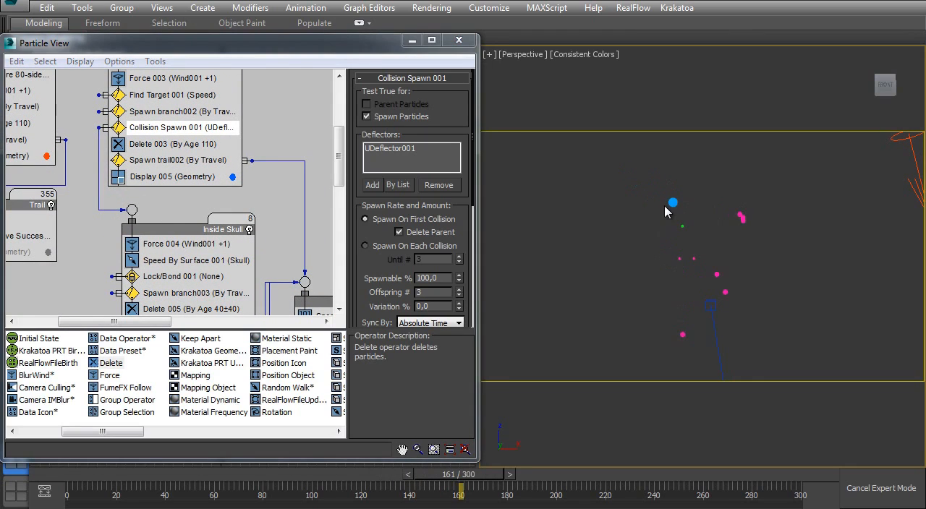
{"action": "left_click_drag", "start_coordinate": [459, 474], "coordinate": [480, 481]}
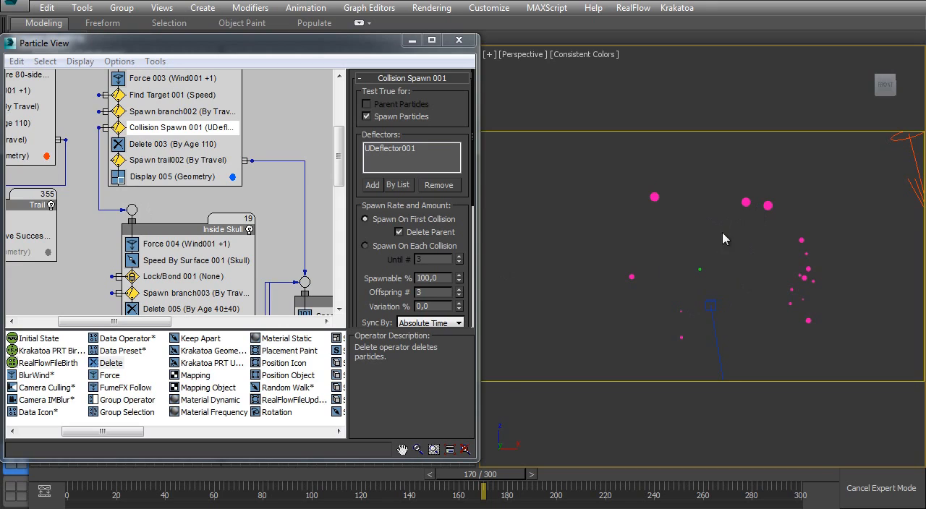
{"action": "middle_click_drag", "start_coordinate": [246, 311], "coordinate": [219, 225]}
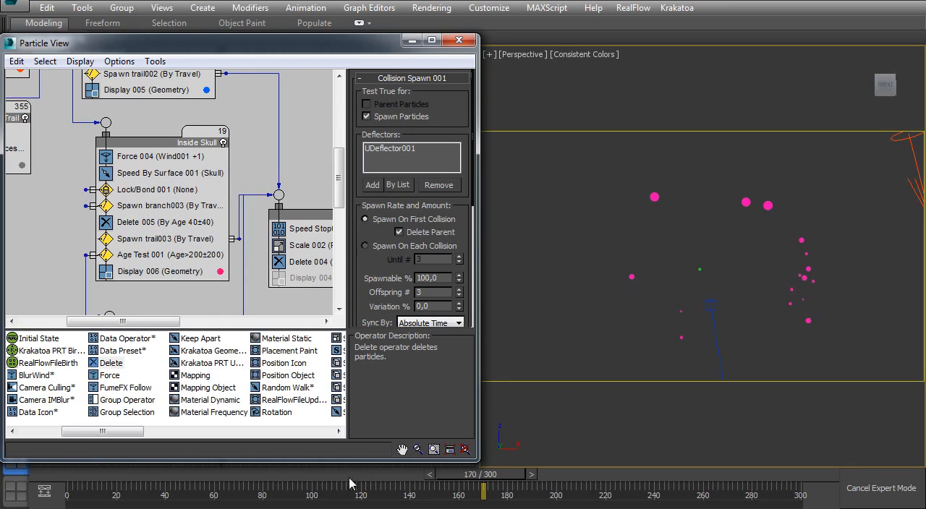
{"action": "middle_click_drag", "start_coordinate": [700, 265], "coordinate": [645, 230], "text": "ctrl+alt"}
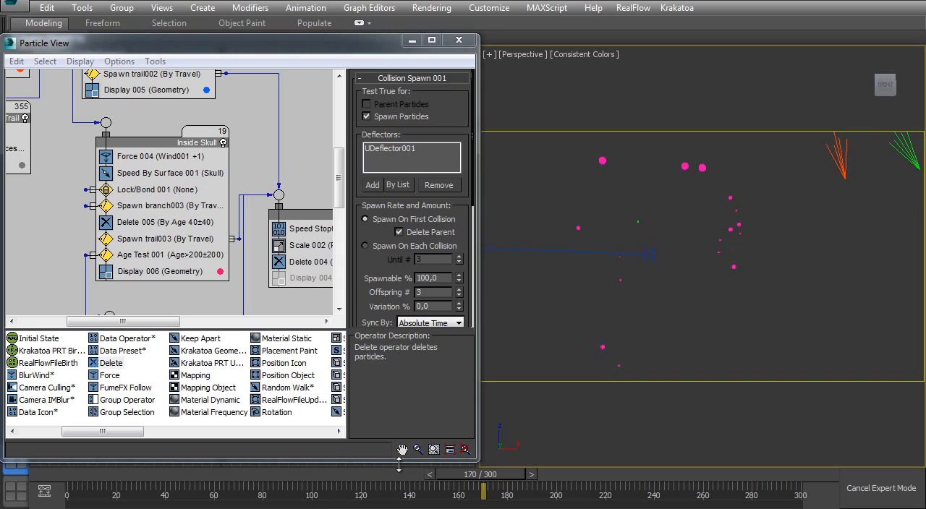
{"action": "left_click_drag", "start_coordinate": [480, 481], "coordinate": [542, 471]}
- Review the Age Test 001 settings in the Inside Skull event and the Smaller Branches event it feeds
{"action": "middle_click_drag", "start_coordinate": [101, 221], "coordinate": [90, 174]}
{"action": "left_click", "coordinate": [181, 209]}
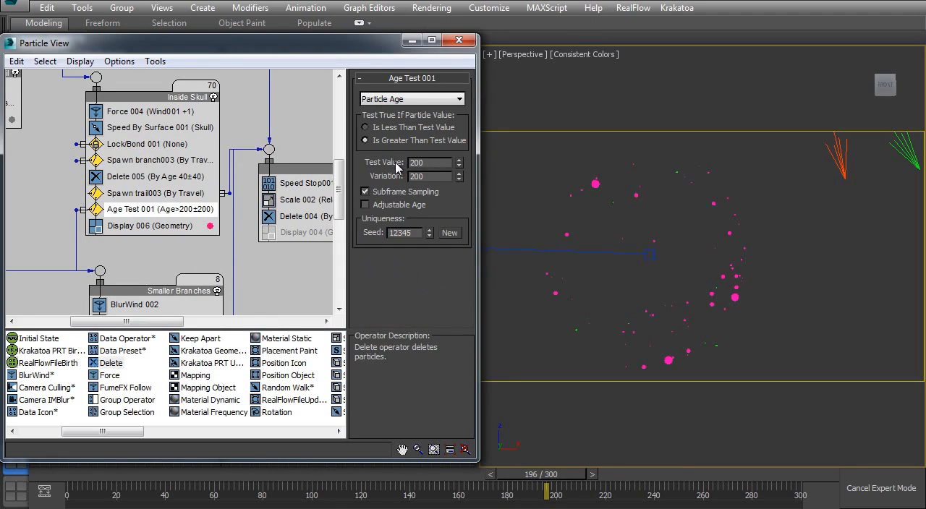
{"action": "middle_click_drag", "start_coordinate": [676, 257], "coordinate": [664, 240]}
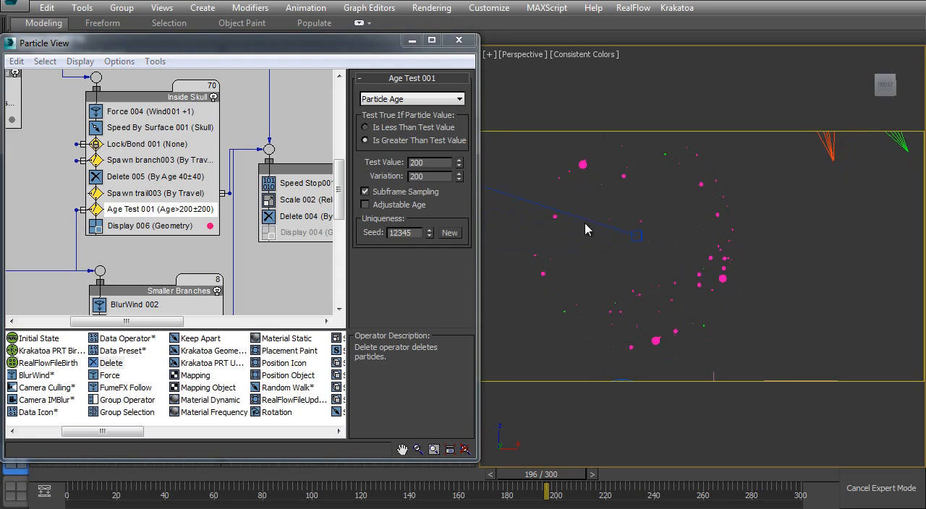
{"action": "scroll", "coordinate": [134, 250], "scroll_direction": "down", "scroll_amount": 2}
{"action": "scroll", "coordinate": [165, 267], "scroll_direction": "down", "scroll_amount": 3}
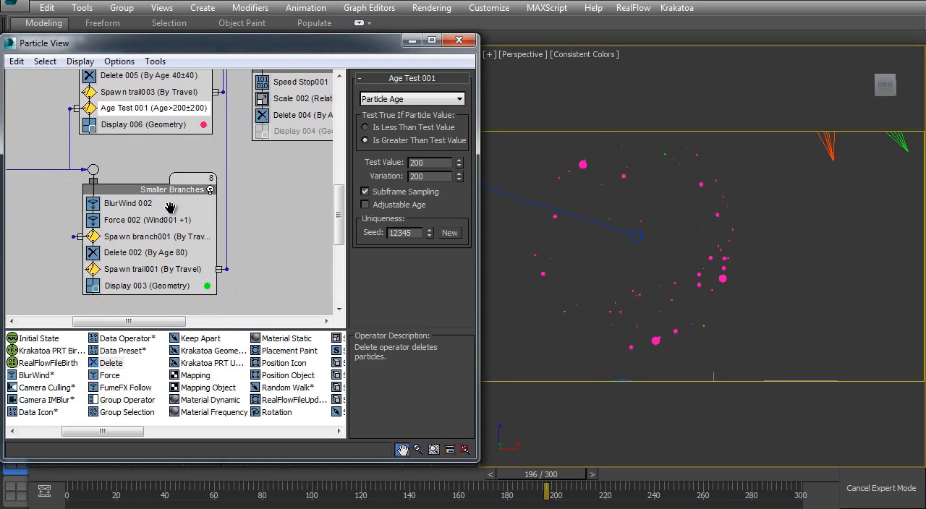
- Review the event chain from the 1st and 2nd Lightning events through Inside Skull to Smaller Branches
{"action": "middle_click_drag", "start_coordinate": [70, 139], "coordinate": [227, 147]}
{"action": "scroll", "coordinate": [130, 178], "scroll_direction": "up", "scroll_amount": 7}
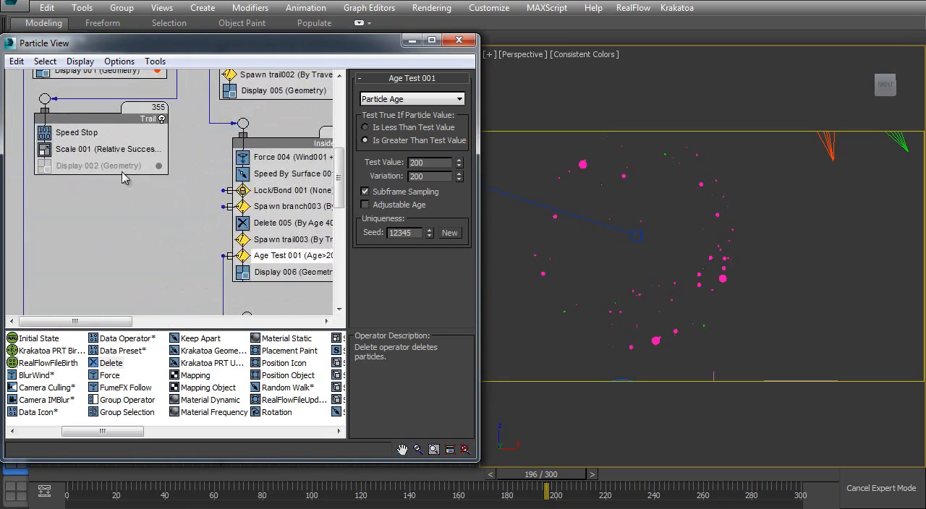
{"action": "scroll", "coordinate": [106, 217], "scroll_direction": "down", "scroll_amount": 2}
{"action": "scroll", "coordinate": [108, 214], "scroll_direction": "up", "scroll_amount": 3}
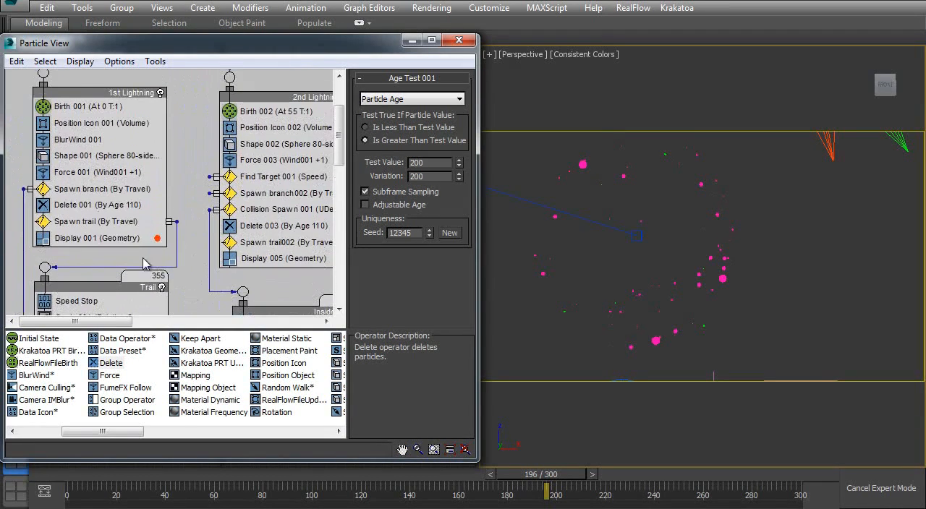
{"action": "middle_click_drag", "start_coordinate": [116, 215], "coordinate": [95, 72]}
{"action": "middle_click_drag", "start_coordinate": [192, 213], "coordinate": [172, 85]}
{"action": "middle_click_drag", "start_coordinate": [221, 248], "coordinate": [146, 198]}
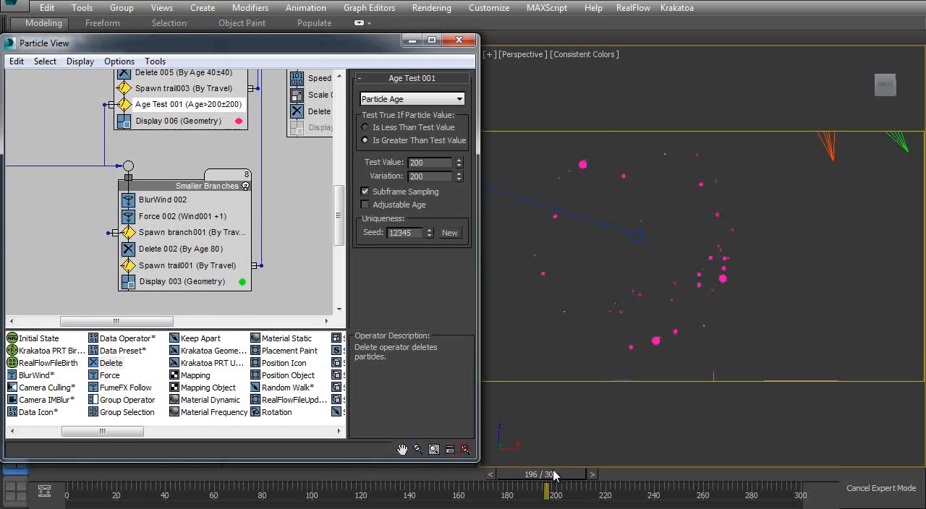
{"action": "scroll", "coordinate": [181, 127], "scroll_direction": "up", "scroll_amount": 8}
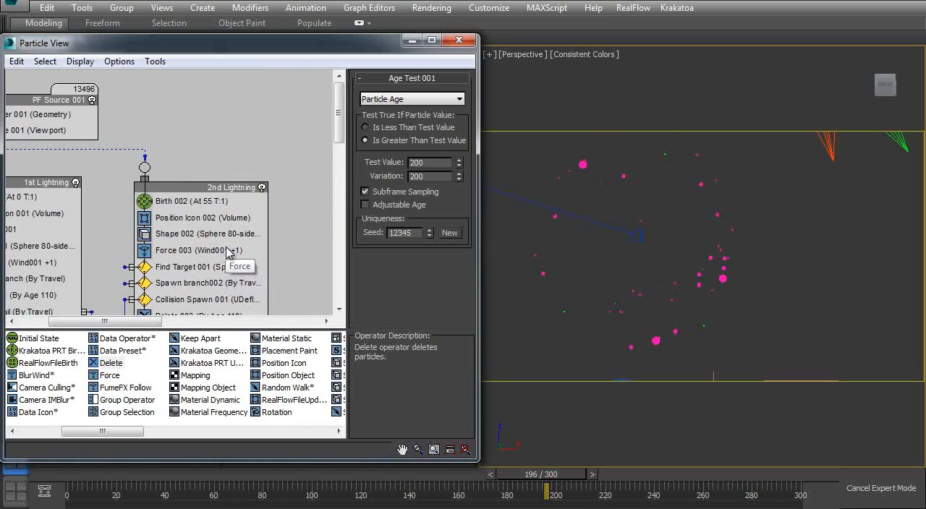
{"action": "middle_click_drag", "start_coordinate": [231, 236], "coordinate": [221, 191]}
{"action": "scroll", "coordinate": [222, 191], "scroll_direction": "down", "scroll_amount": 8}
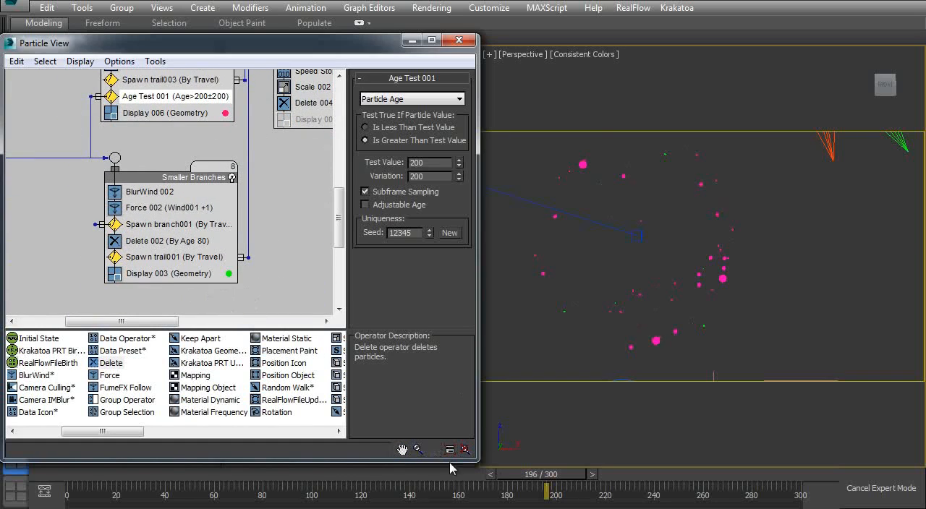
- Scrub to frame 249 to check the particle lifetimes, and set the Variation of Delete 002 in the Smaller Branches event to 40
{"action": "left_click_drag", "start_coordinate": [533, 476], "coordinate": [619, 473]}
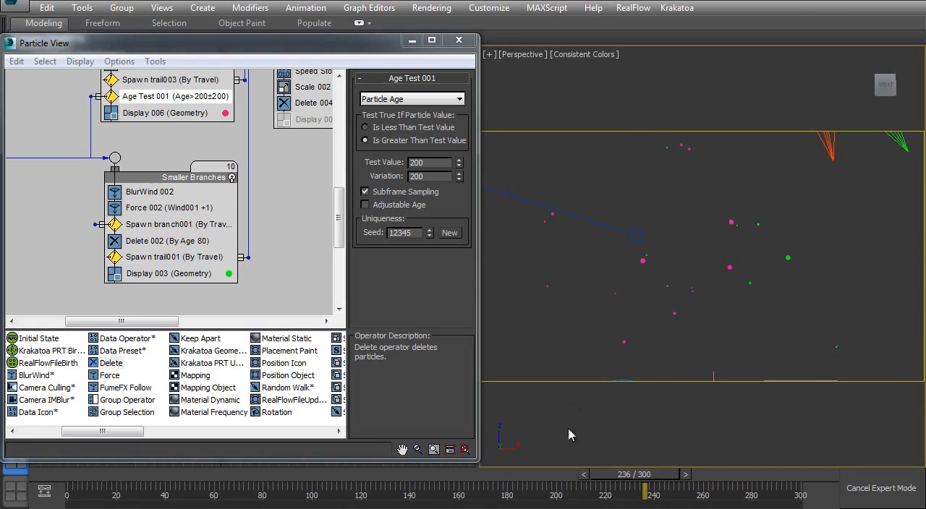
{"action": "left_click_drag", "start_coordinate": [633, 483], "coordinate": [669, 473]}
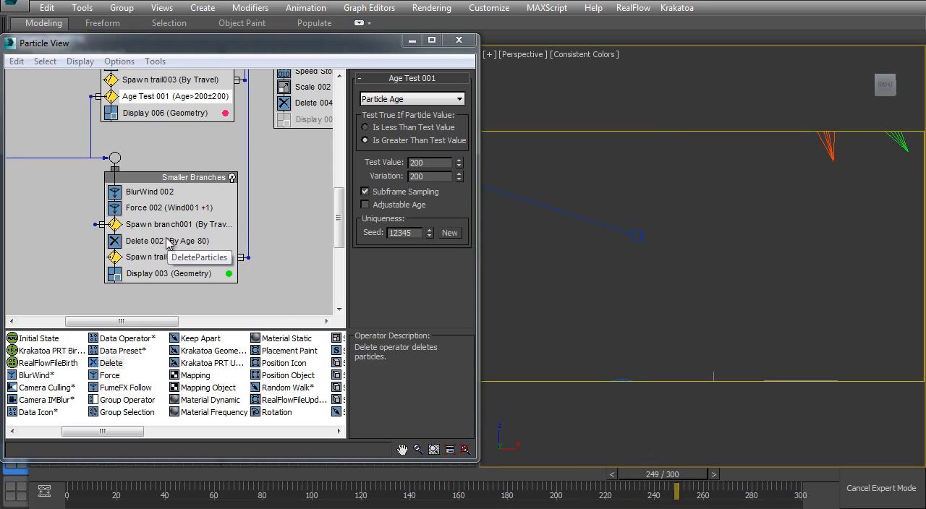
{"action": "left_click", "coordinate": [142, 246]}
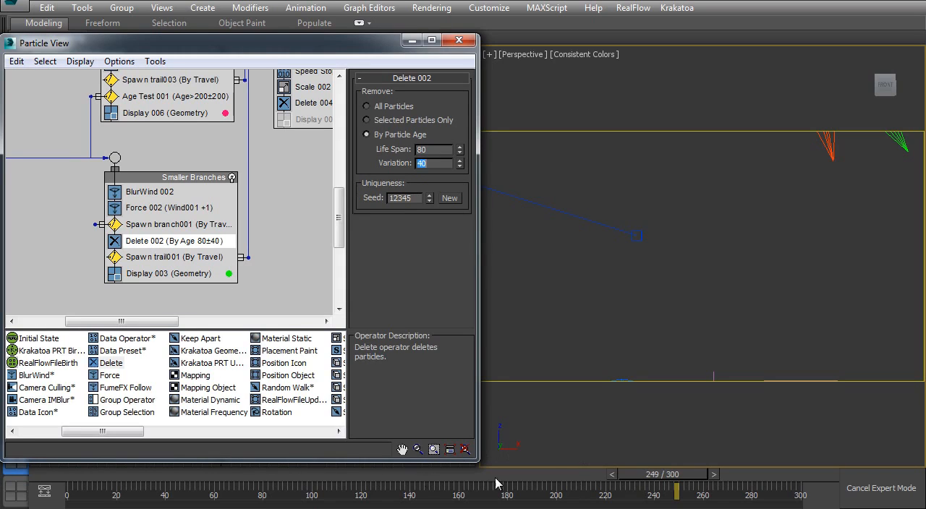
- Scrub back to an earlier part of the animation and turn on Display 004 in the Trail 2 event
{"action": "mouse_move", "coordinate": [672, 479]}
{"action": "left_mouse_down"}
{"action": "mouse_move", "coordinate": [523, 474]}
{"action": "mouse_move", "coordinate": [707, 467]}
{"action": "mouse_move", "coordinate": [660, 474]}
{"action": "left_mouse_up"}
{"action": "middle_click_drag", "start_coordinate": [250, 164], "coordinate": [240, 149]}
{"action": "middle_click_drag", "start_coordinate": [256, 196], "coordinate": [249, 205]}
{"action": "left_click_drag", "start_coordinate": [657, 474], "coordinate": [314, 413]}
{"action": "middle_click_drag", "start_coordinate": [233, 83], "coordinate": [117, 211]}
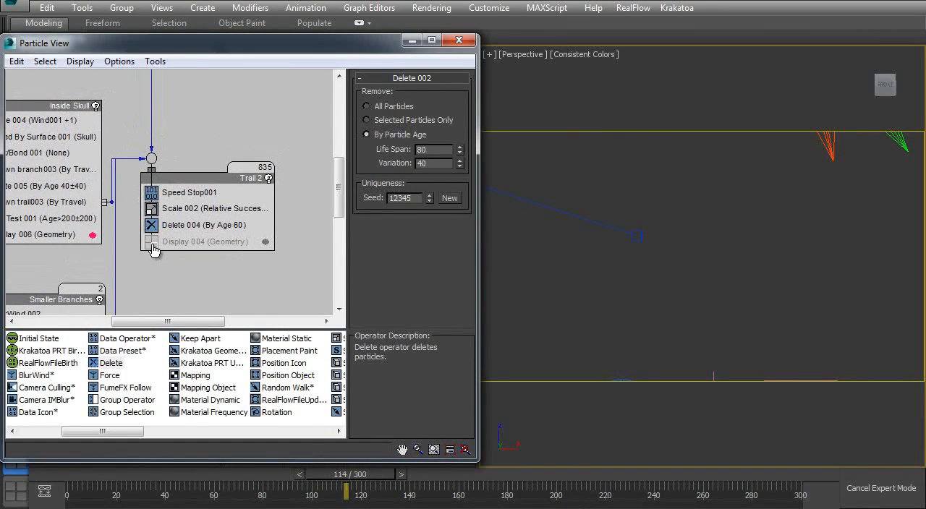
- Scrub to frame 228 to inspect the trails around the skull, and open the Delete 004 settings in the Trail 2 event
{"action": "left_click_drag", "start_coordinate": [97, 475], "coordinate": [272, 470]}
{"action": "middle_click_drag", "start_coordinate": [640, 199], "coordinate": [698, 263], "text": "ctrl+alt"}
{"action": "left_click_drag", "start_coordinate": [286, 487], "coordinate": [633, 405]}
{"action": "middle_click_drag", "start_coordinate": [732, 284], "coordinate": [703, 274]}
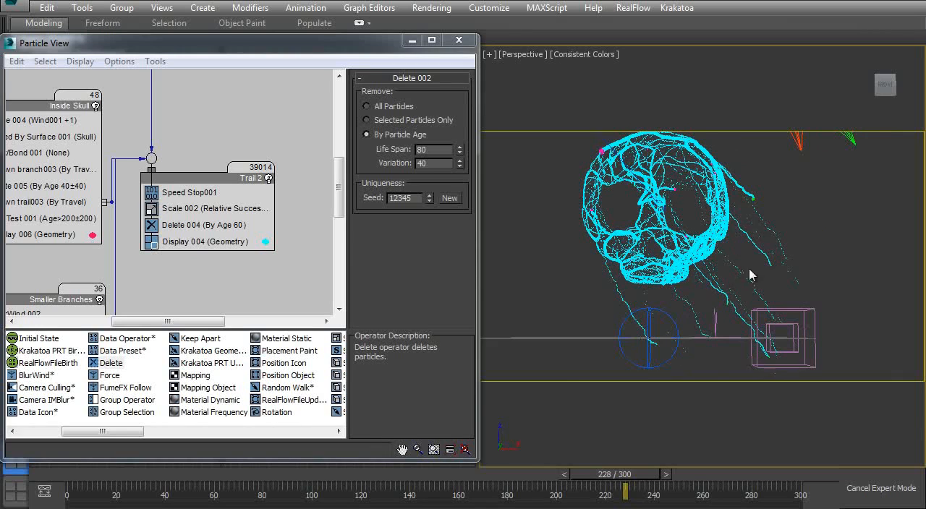
{"action": "left_click", "coordinate": [193, 229]}
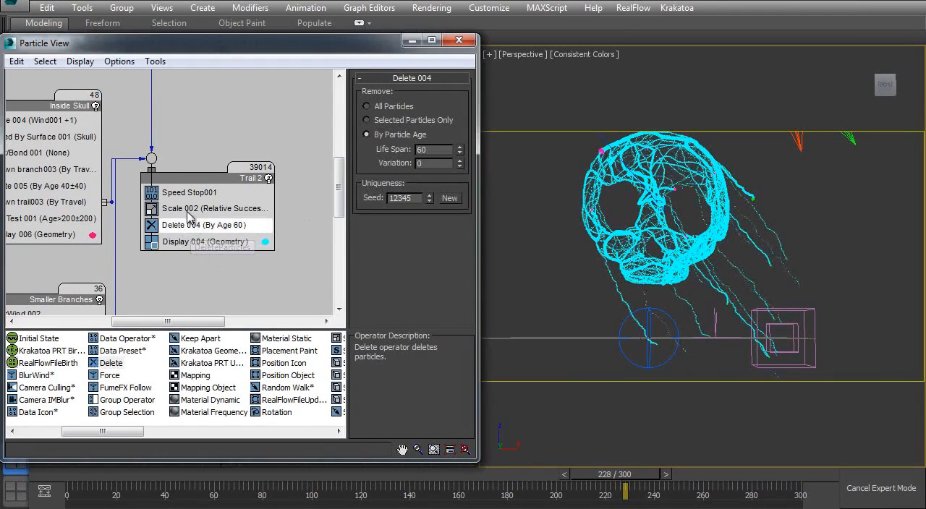
- Examine the Scale 002 settings in the Trail 2 event and the system management settings of PF Source 001
{"action": "left_click", "coordinate": [193, 212]}
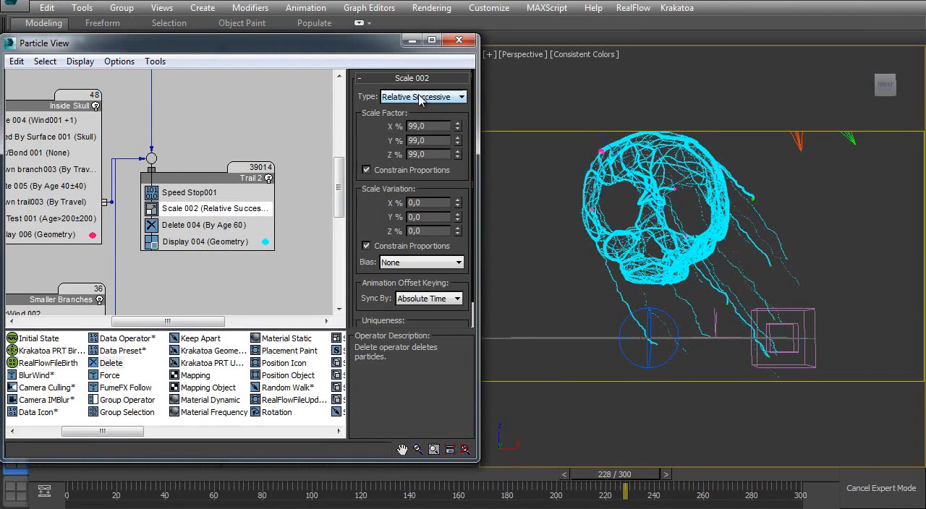
{"action": "left_click_drag", "start_coordinate": [434, 127], "coordinate": [409, 127]}
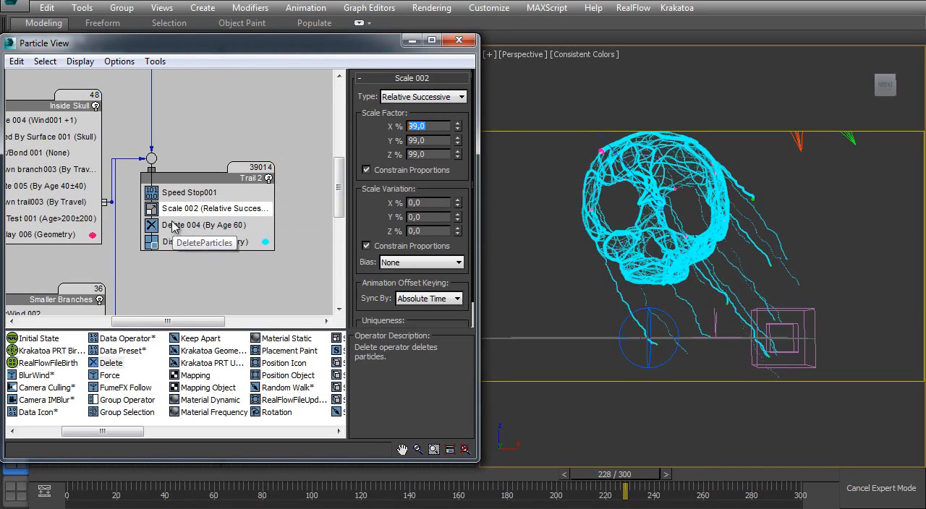
{"action": "middle_click_drag", "start_coordinate": [189, 218], "coordinate": [211, 231]}
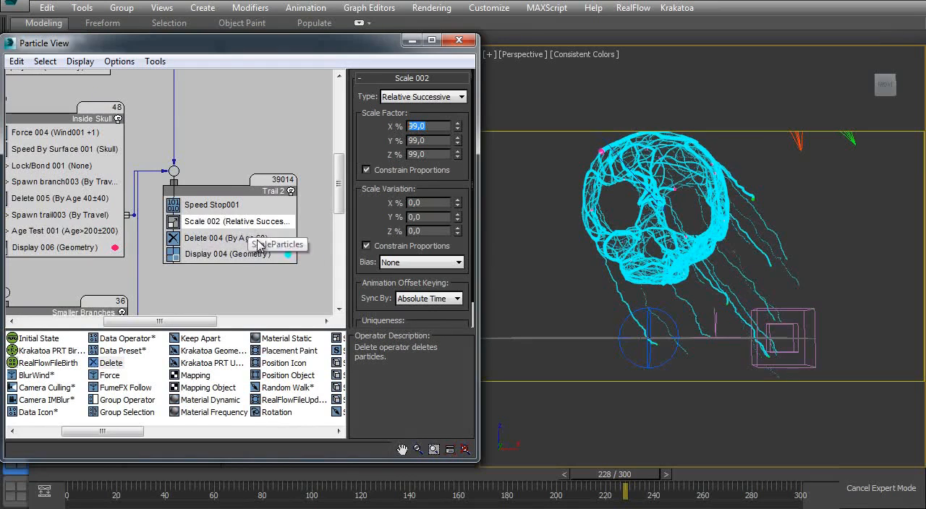
{"action": "middle_click_drag", "start_coordinate": [105, 147], "coordinate": [192, 201]}
{"action": "middle_click_drag", "start_coordinate": [148, 120], "coordinate": [225, 239]}
{"action": "middle_click_drag", "start_coordinate": [82, 71], "coordinate": [158, 178]}
{"action": "left_click", "coordinate": [137, 102]}
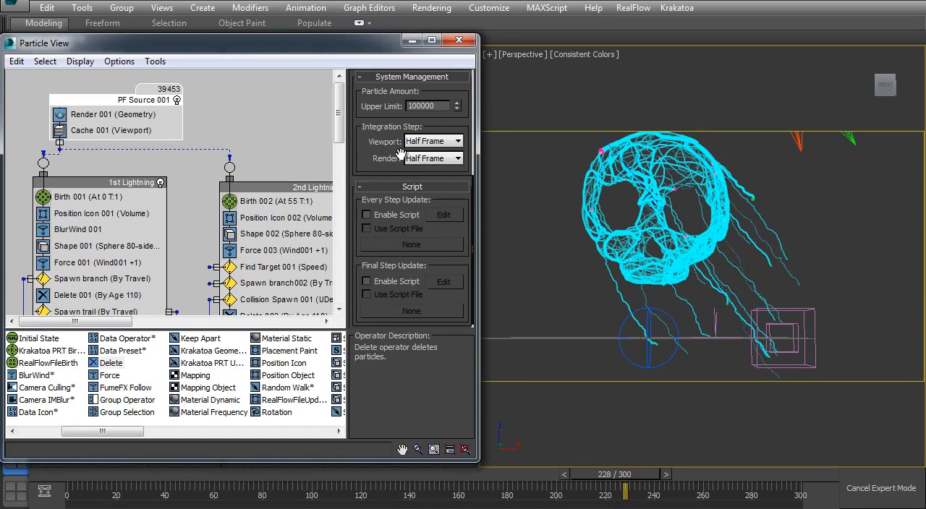
- Review the event chain from PF Source 001 through Inside Skull to Smaller Branches and back up to Trail
{"action": "middle_click_drag", "start_coordinate": [191, 239], "coordinate": [43, 79]}
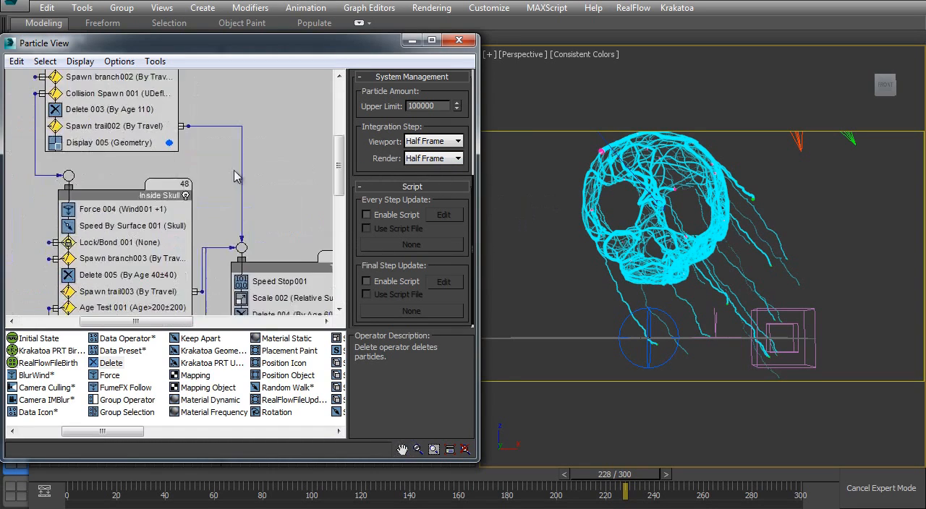
{"action": "middle_click_drag", "start_coordinate": [265, 297], "coordinate": [230, 203]}
{"action": "middle_click_drag", "start_coordinate": [240, 238], "coordinate": [165, 105]}
{"action": "middle_click_drag", "start_coordinate": [65, 232], "coordinate": [189, 246]}
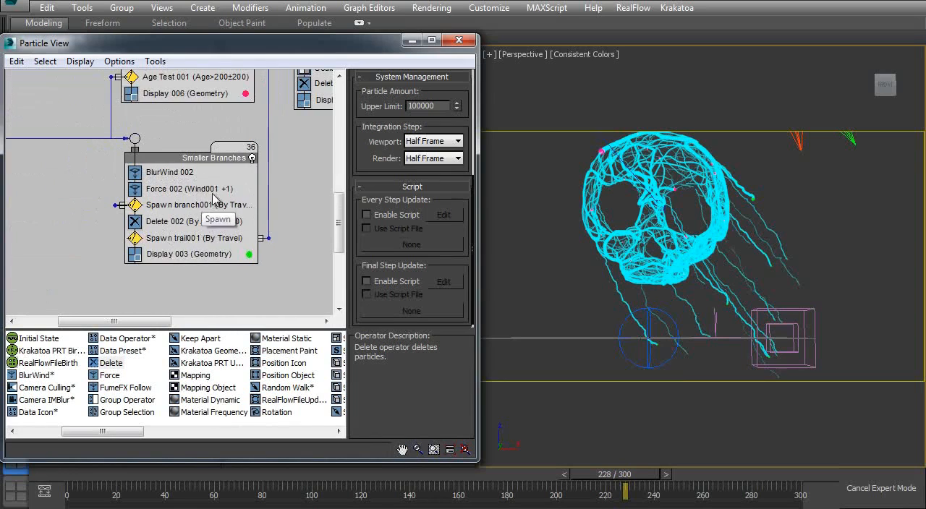
{"action": "middle_click_drag", "start_coordinate": [237, 200], "coordinate": [337, 267]}
{"action": "middle_click_drag", "start_coordinate": [163, 142], "coordinate": [162, 273]}
{"action": "middle_click_drag", "start_coordinate": [118, 177], "coordinate": [120, 251]}
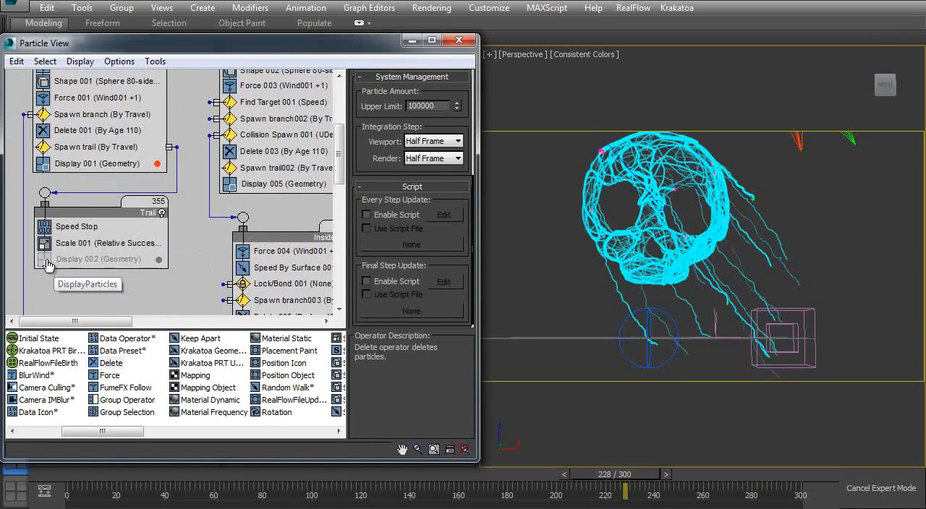
- Minimize Particle View and scrub through the animation to examine the lightning in the viewports
{"action": "left_click", "coordinate": [410, 41]}
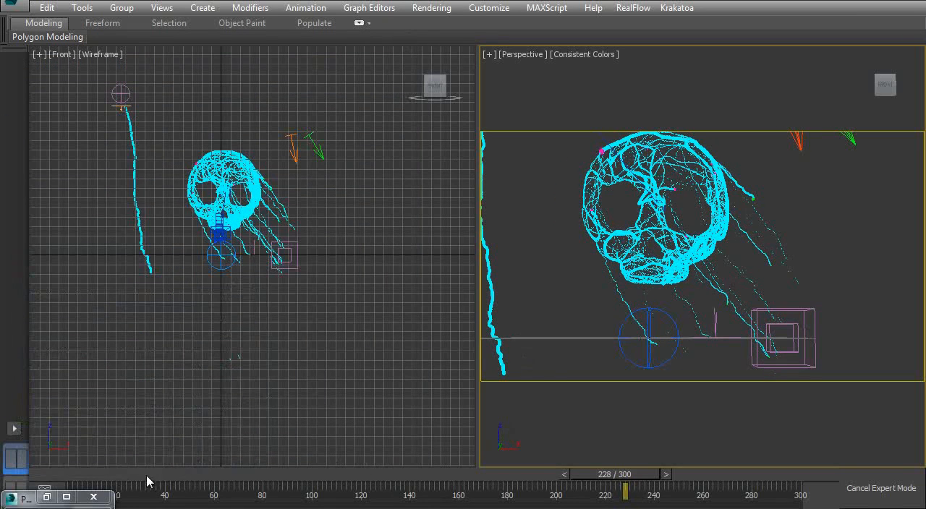
{"action": "left_click", "coordinate": [65, 474]}
{"action": "left_click_drag", "start_coordinate": [65, 474], "coordinate": [626, 387]}
{"action": "key", "text": "c"}
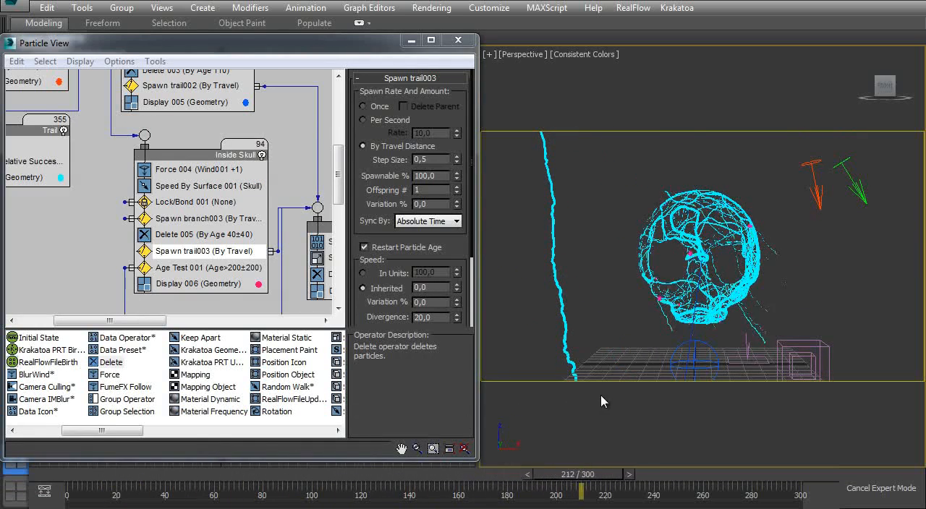
- Return to PF Source 001 and scrub from the early frames to frame 242 to watch the bolts grow over the skull
{"action": "middle_click_drag", "start_coordinate": [143, 136], "coordinate": [217, 293]}
{"action": "middle_click_drag", "start_coordinate": [136, 122], "coordinate": [160, 210]}
{"action": "left_click_drag", "start_coordinate": [124, 487], "coordinate": [170, 487]}
{"action": "left_click", "coordinate": [119, 62]}
{"action": "mouse_move", "coordinate": [151, 127]}
{"action": "left_click", "coordinate": [267, 97]}
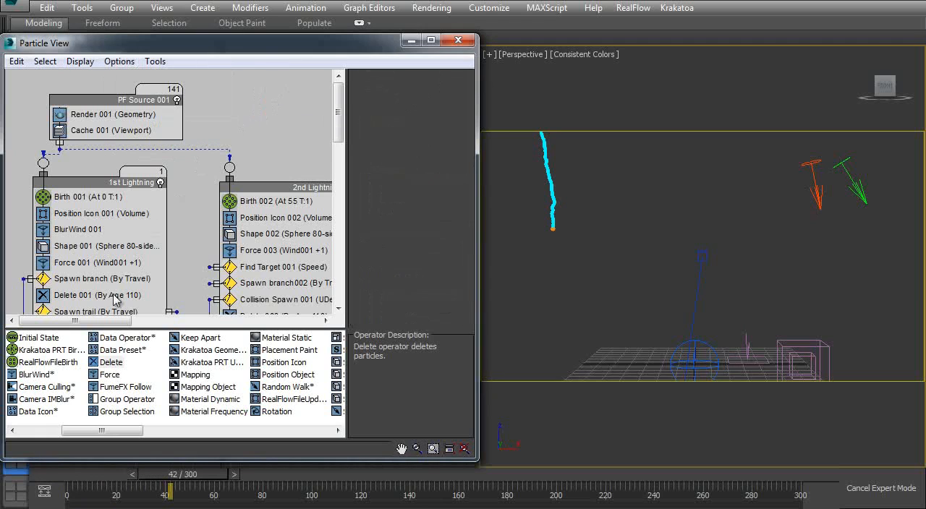
{"action": "left_click_drag", "start_coordinate": [170, 486], "coordinate": [651, 366]}
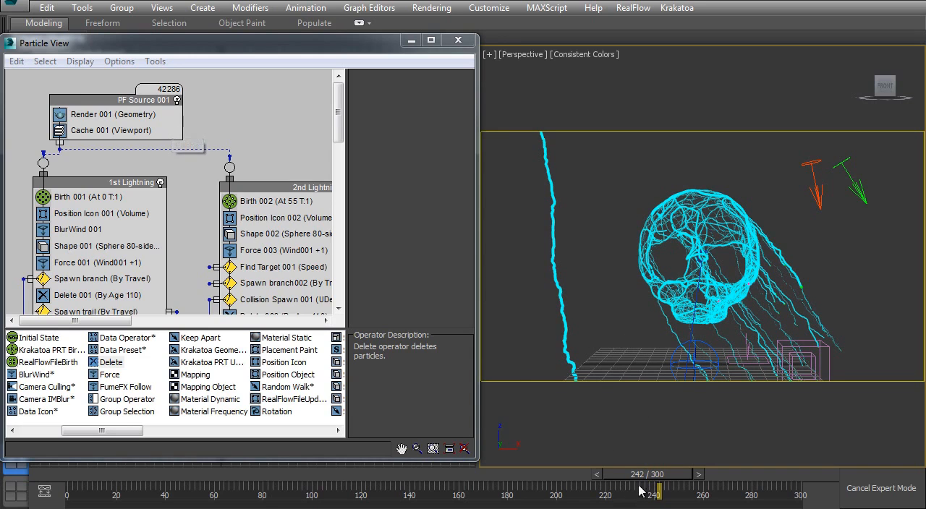
- Rewind to frame 0, scrub to frame 207, and inspect the spacing of the skull trail particles up close
{"action": "left_click_drag", "start_coordinate": [654, 480], "coordinate": [45, 499]}
{"action": "middle_click_drag", "start_coordinate": [224, 281], "coordinate": [221, 196]}
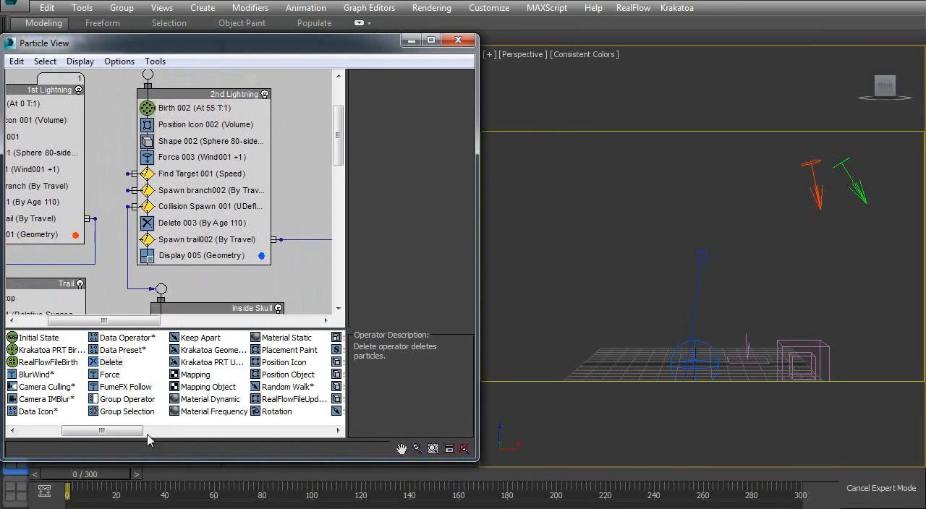
{"action": "left_click_drag", "start_coordinate": [92, 486], "coordinate": [568, 451]}
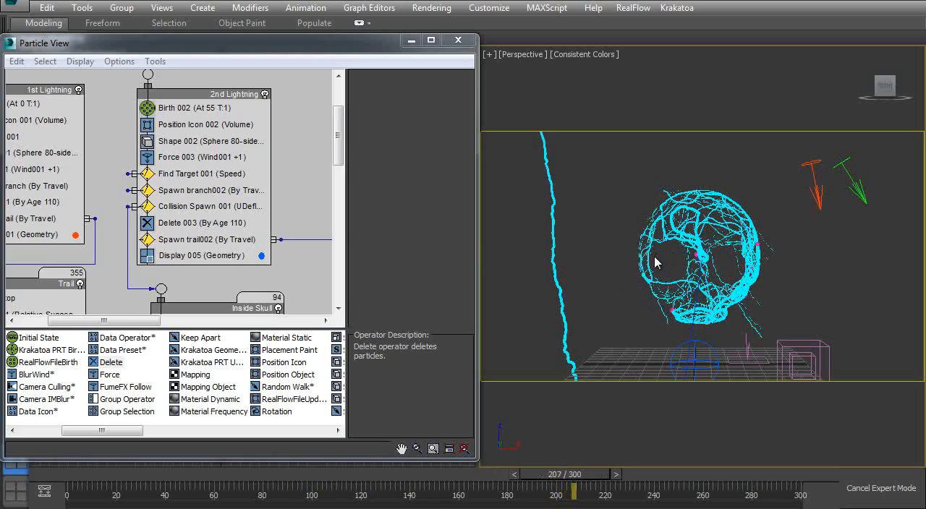
{"action": "middle_click_drag", "start_coordinate": [699, 252], "coordinate": [695, 189], "text": "ctrl+alt"}
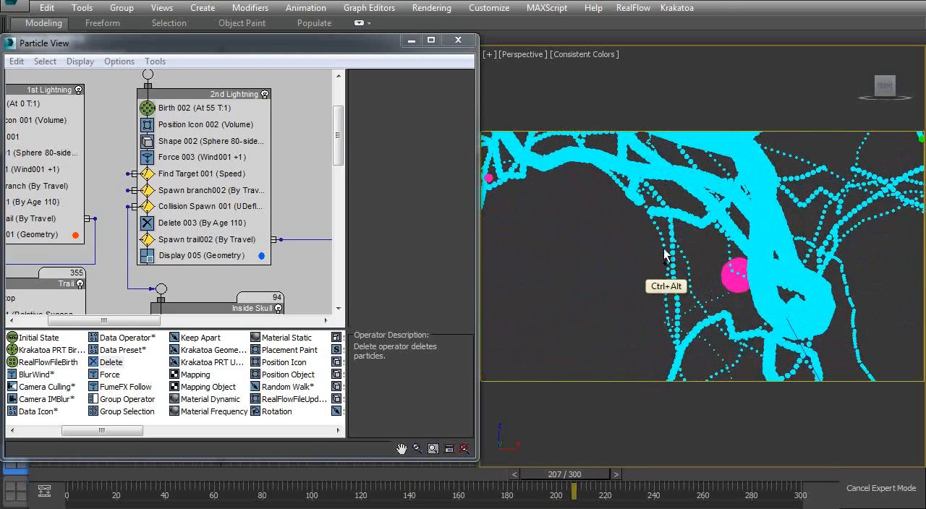
{"action": "middle_click_drag", "start_coordinate": [678, 292], "coordinate": [664, 384], "text": "ctrl+alt"}
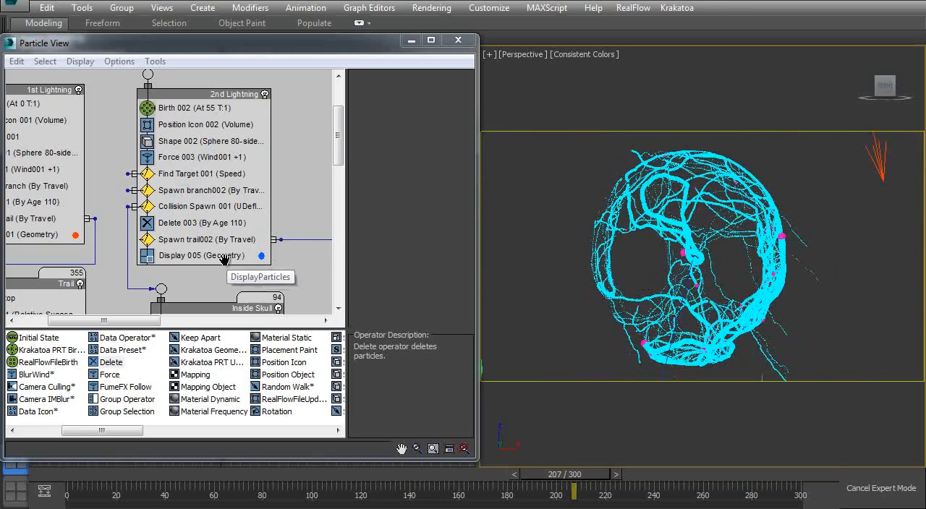
- Rewind to frame 0, set the Step Size of Spawn trail003 in the Inside Skull event to 0,25, and switch to the Camera001 view
{"action": "middle_click_drag", "start_coordinate": [221, 258], "coordinate": [201, 129]}
{"action": "middle_click_drag", "start_coordinate": [190, 176], "coordinate": [175, 177]}
{"action": "left_click", "coordinate": [186, 180]}
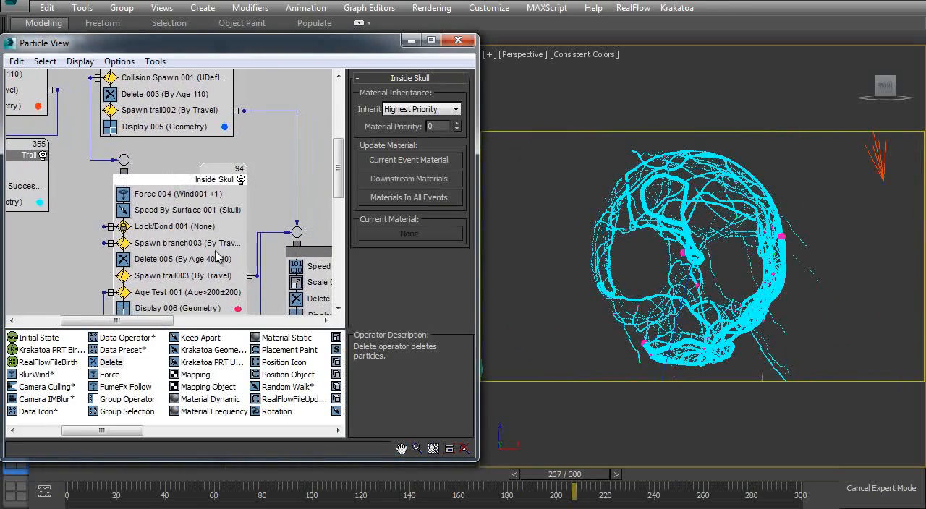
{"action": "scroll", "coordinate": [193, 201], "scroll_direction": "down", "scroll_amount": 3}
{"action": "left_click", "coordinate": [27, 474]}
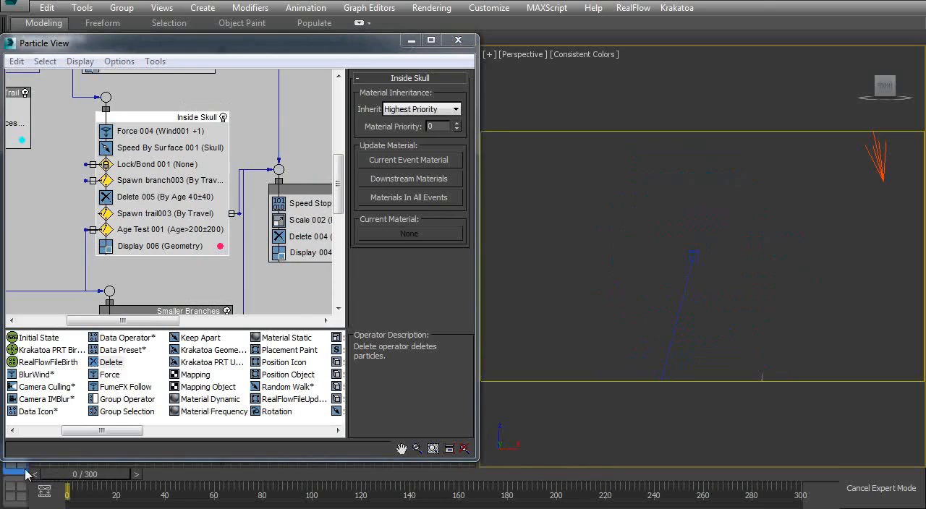
{"action": "left_click", "coordinate": [150, 215]}
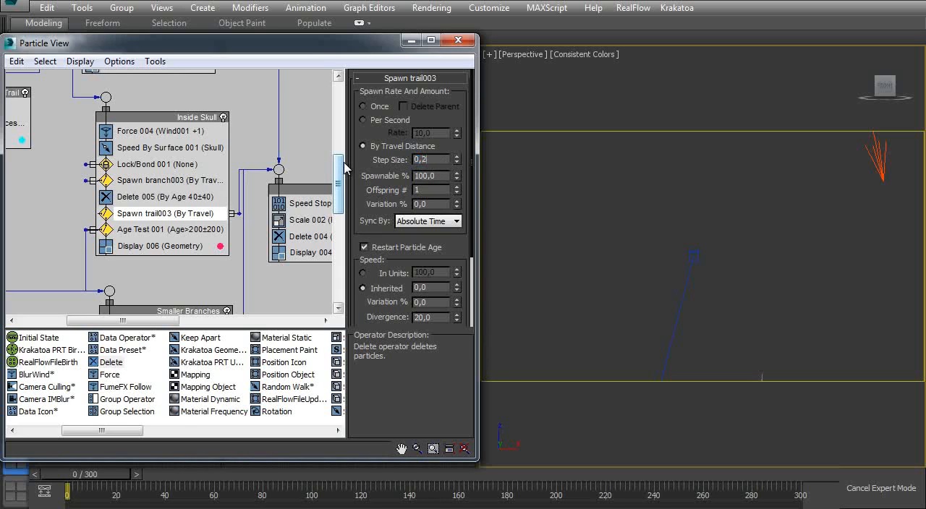
{"action": "left_click", "coordinate": [606, 253]}
{"action": "key", "text": "c"}
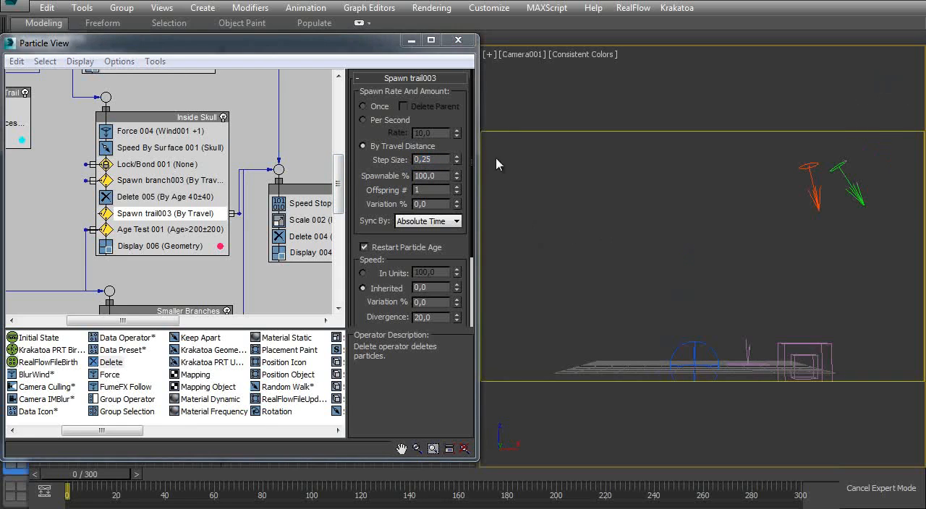
- Scrub from frame 0 through frame 242 to check the skull trails with the new step size
{"action": "middle_click_drag", "start_coordinate": [139, 142], "coordinate": [210, 282]}
{"action": "middle_click_drag", "start_coordinate": [83, 91], "coordinate": [129, 225]}
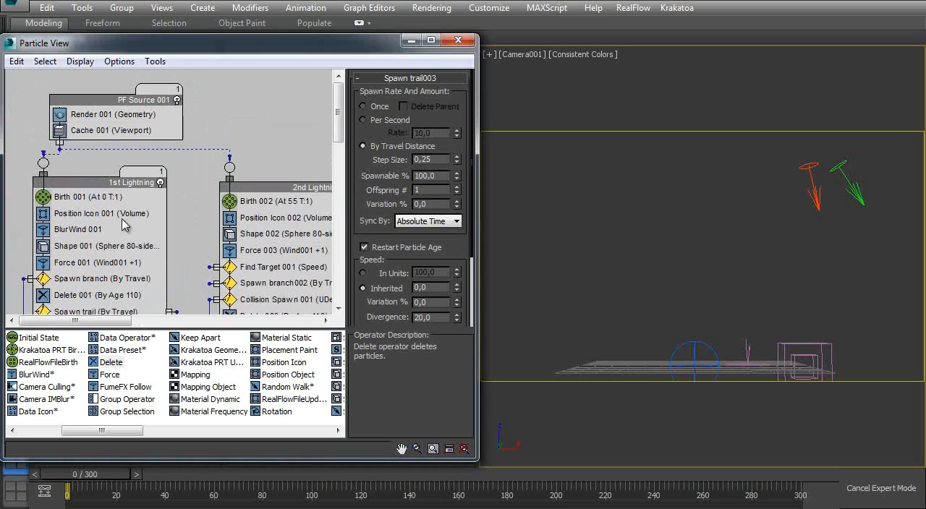
{"action": "left_click_drag", "start_coordinate": [92, 483], "coordinate": [651, 465]}
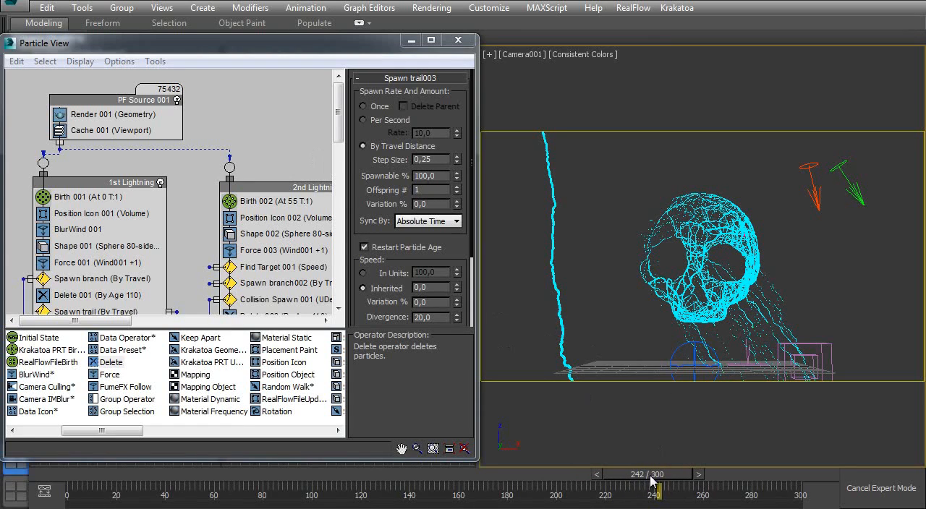
{"action": "left_click_drag", "start_coordinate": [746, 479], "coordinate": [579, 463]}
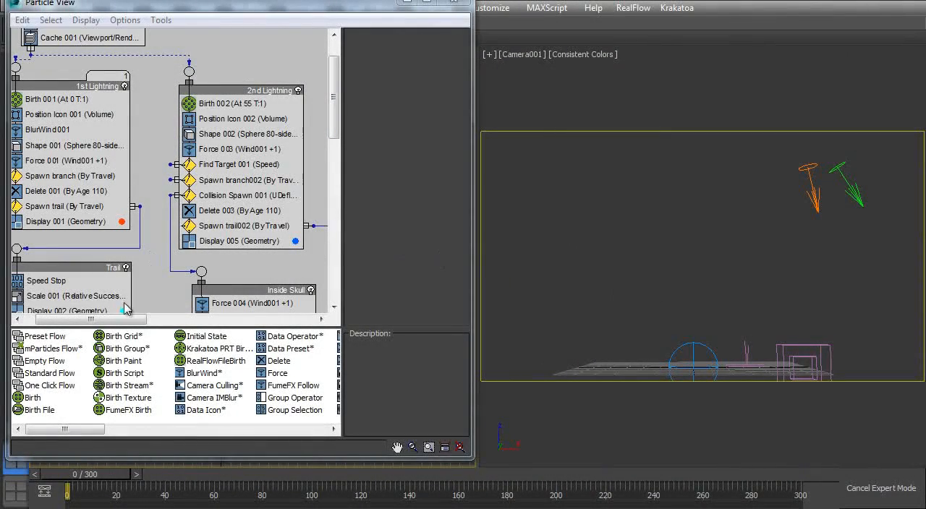
- Scrub through the animation toward frame 284 with the Viewport/Render cache, and return to frame 0
{"action": "left_click_drag", "start_coordinate": [88, 481], "coordinate": [566, 461]}
{"action": "left_click_drag", "start_coordinate": [658, 462], "coordinate": [664, 462]}
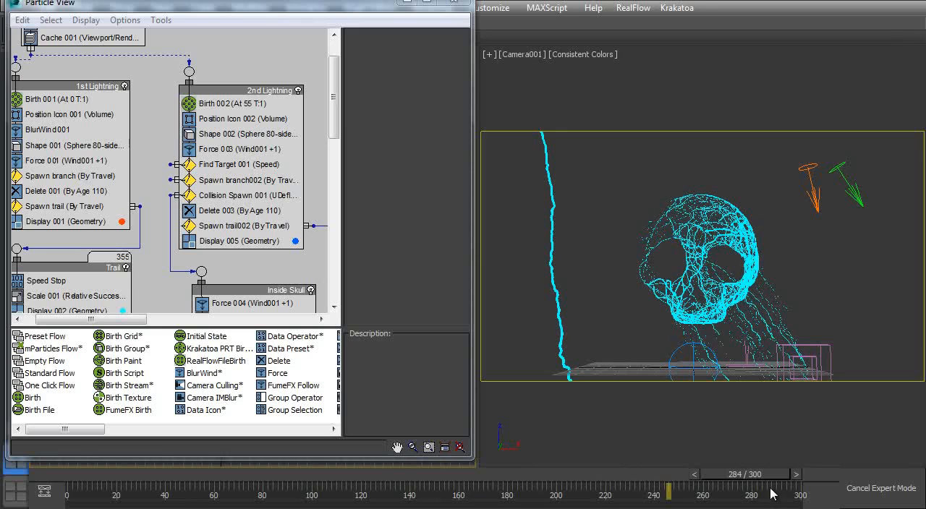
{"action": "left_click_drag", "start_coordinate": [768, 477], "coordinate": [44, 491]}
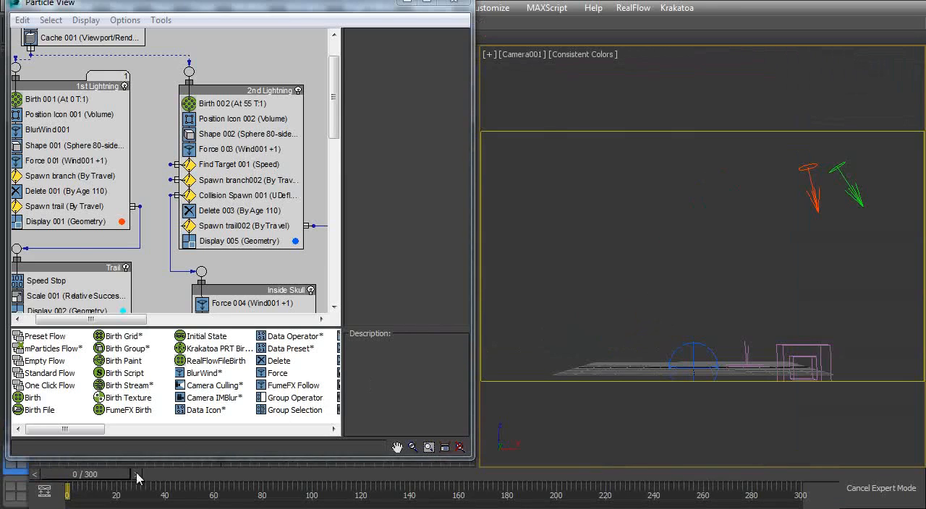
{"action": "left_click_drag", "start_coordinate": [136, 473], "coordinate": [47, 439]}
- Hide the Depot and Description panels in Particle View to enlarge the event display
{"action": "middle_click_drag", "start_coordinate": [177, 152], "coordinate": [196, 202]}
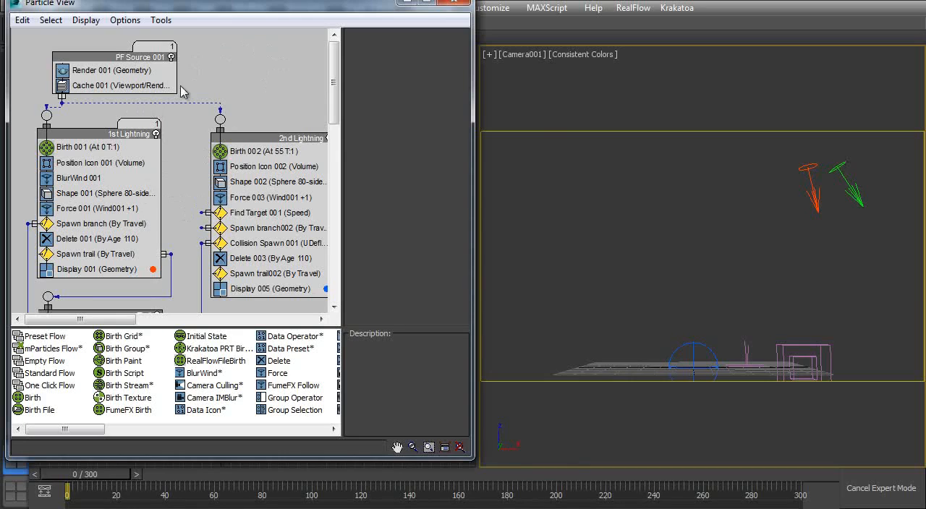
{"action": "left_click", "coordinate": [124, 22]}
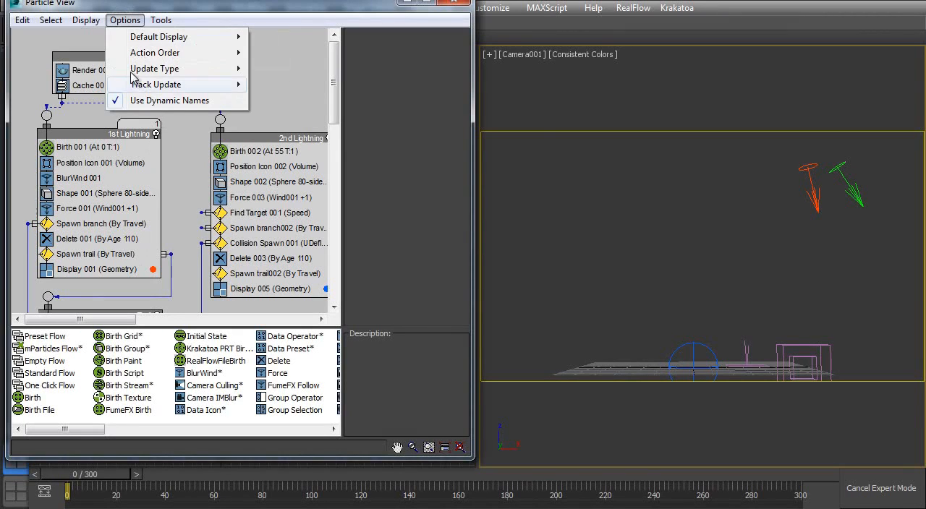
{"action": "mouse_move", "coordinate": [151, 23]}
{"action": "mouse_move", "coordinate": [82, 24]}
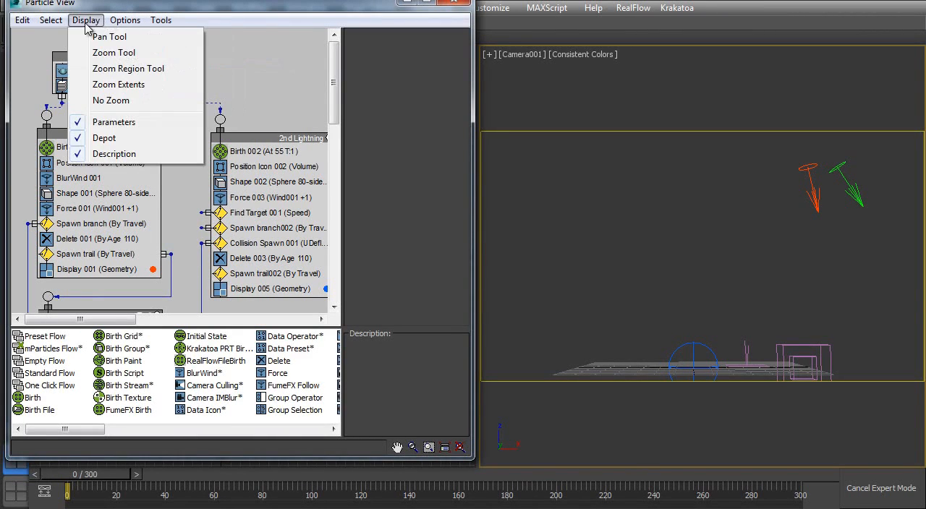
{"action": "left_click", "coordinate": [107, 138]}
{"action": "left_click", "coordinate": [85, 20]}
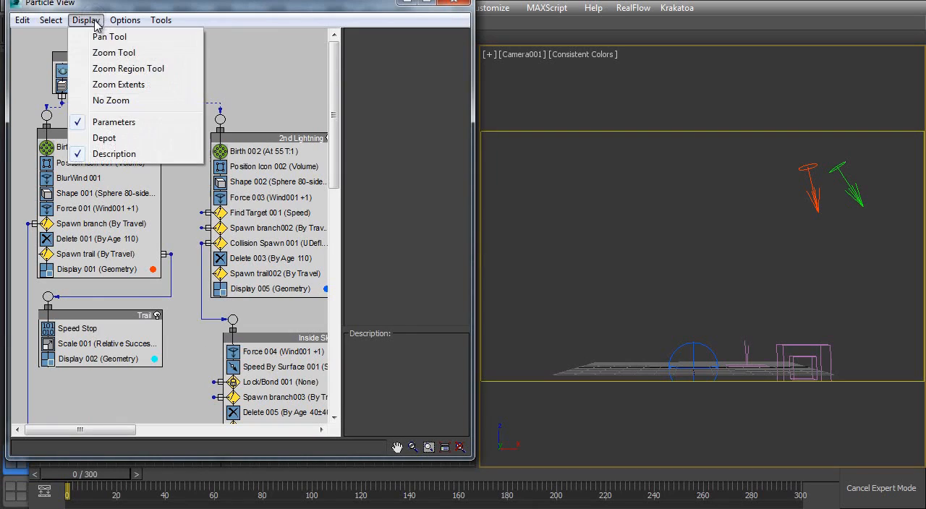
{"action": "left_click", "coordinate": [114, 154]}
- Scrub to frames 117 and 146 to examine the branches leaving the first and second lightning bolts
{"action": "middle_click_drag", "start_coordinate": [208, 207], "coordinate": [103, 132]}
{"action": "mouse_move", "coordinate": [240, 231]}
{"action": "middle_mouse_down"}
{"action": "mouse_move", "coordinate": [130, 116]}
{"action": "mouse_move", "coordinate": [256, 235]}
{"action": "middle_mouse_up"}
{"action": "middle_click_drag", "start_coordinate": [154, 168], "coordinate": [239, 148]}
{"action": "left_click_drag", "start_coordinate": [106, 478], "coordinate": [366, 471]}
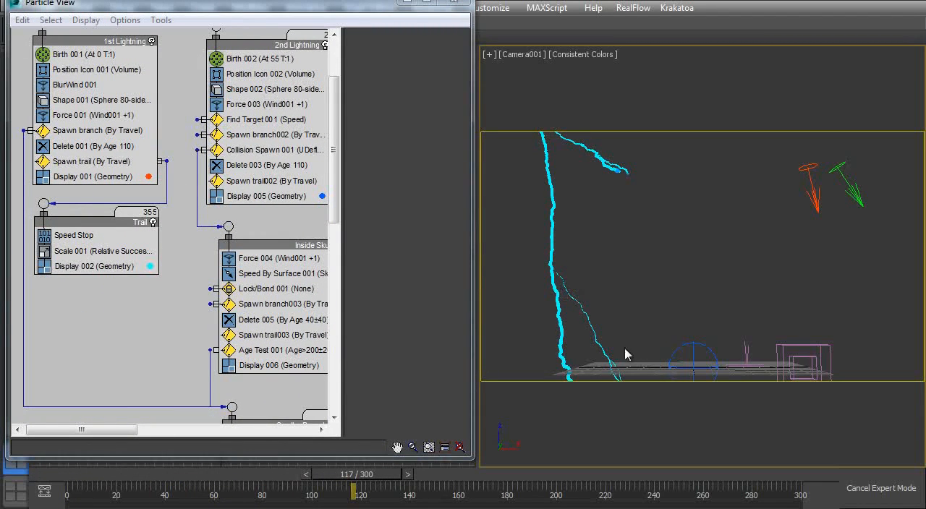
{"action": "left_click_drag", "start_coordinate": [375, 489], "coordinate": [424, 489]}
- Clone the Smaller Branches event as a copy and place it below the Trail event
{"action": "middle_click_drag", "start_coordinate": [248, 340], "coordinate": [213, 241]}
{"action": "left_click", "coordinate": [244, 286]}
{"action": "middle_click_drag", "start_coordinate": [243, 286], "coordinate": [295, 300]}
{"action": "mouse_move", "coordinate": [229, 291]}
{"action": "left_mouse_down", "text": "shift"}
{"action": "mouse_move", "coordinate": [22, 194]}
{"action": "mouse_move", "coordinate": [53, 194]}
{"action": "left_mouse_up", "text": "shift"}
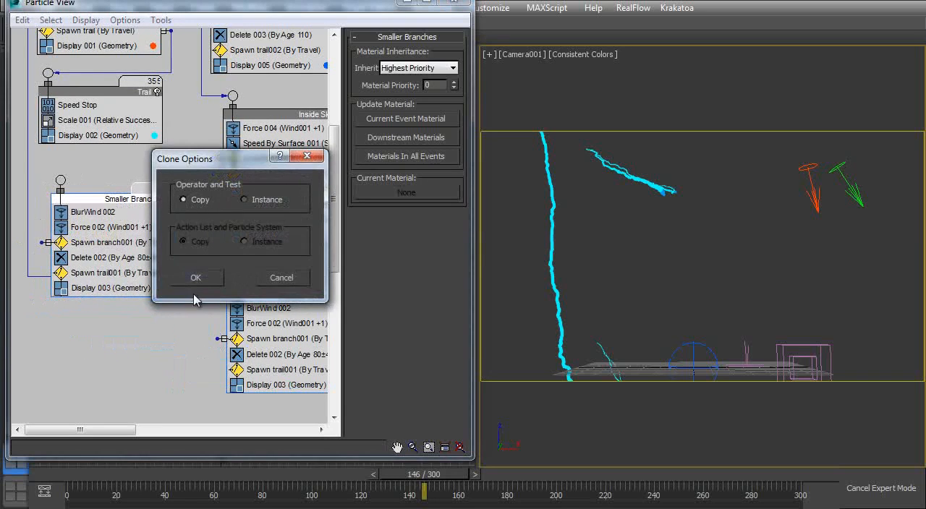
{"action": "left_click", "coordinate": [205, 281]}
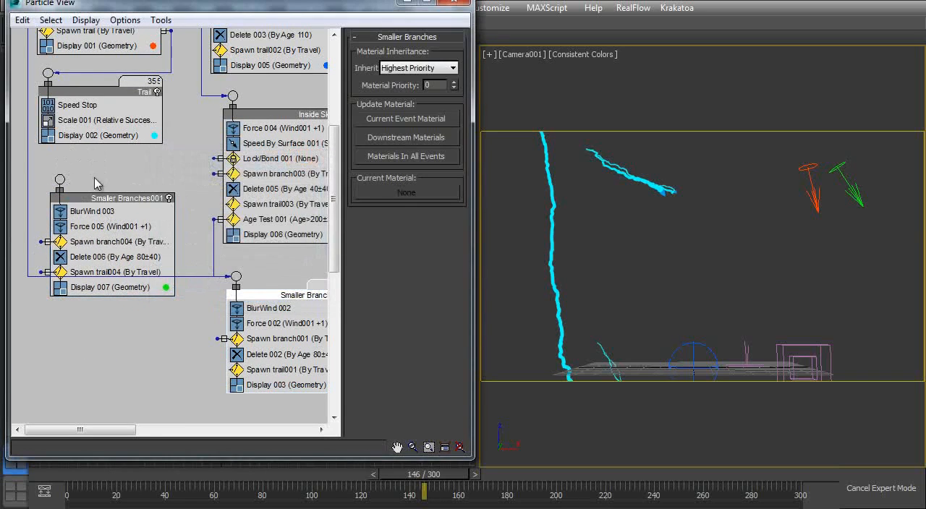
- Rewind to frame 0, wiring the 1st Lightning event's Spawn branch to the copied Smaller Branches event and that copy's Spawn trail004 to Trail
{"action": "middle_click_drag", "start_coordinate": [103, 156], "coordinate": [140, 262]}
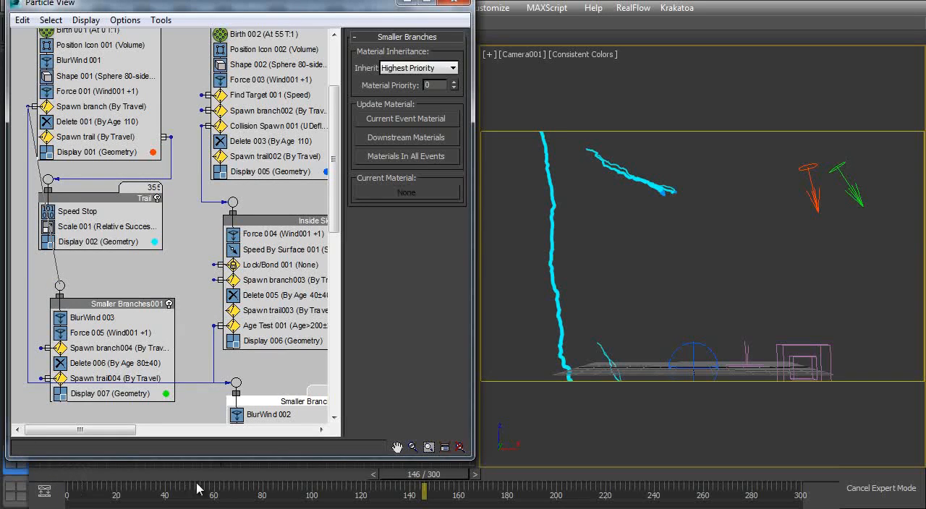
{"action": "left_click_drag", "start_coordinate": [406, 479], "coordinate": [27, 481]}
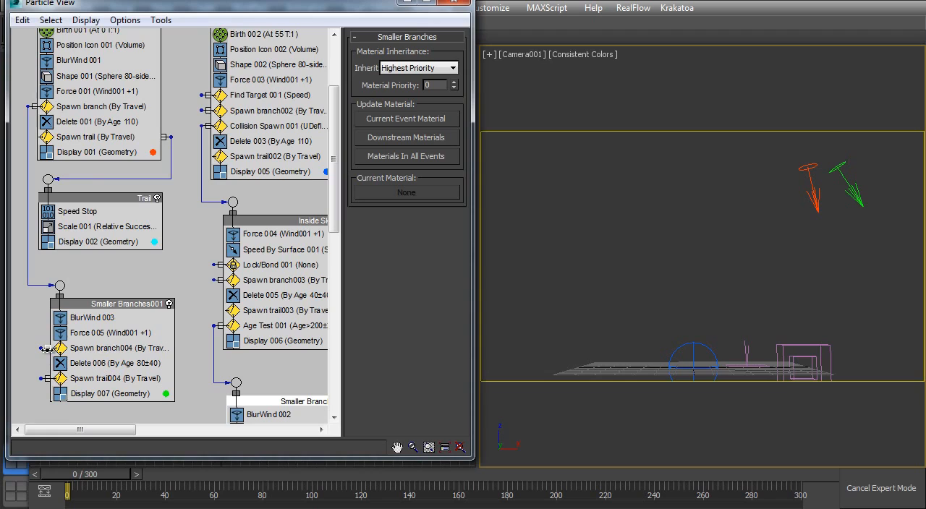
{"action": "left_click_drag", "start_coordinate": [175, 347], "coordinate": [181, 348]}
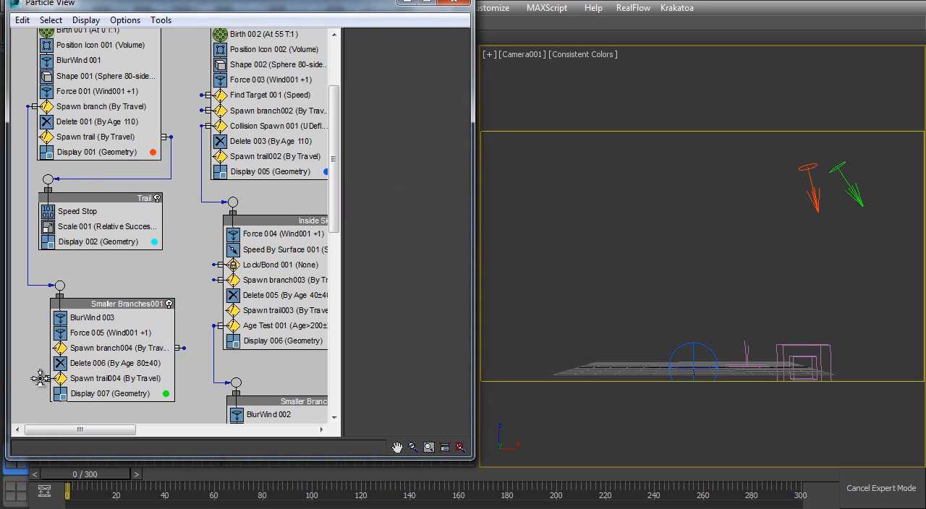
{"action": "left_click_drag", "start_coordinate": [30, 191], "coordinate": [47, 180]}
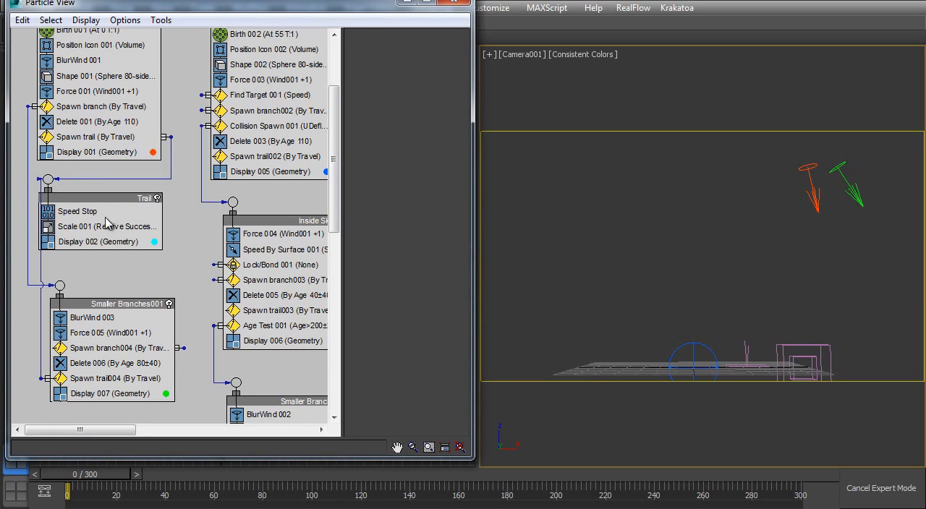
- Align the Smaller Branches001 event beneath Trail and run a manual Cache 001 update, stopping it partway
{"action": "left_click_drag", "start_coordinate": [84, 303], "coordinate": [69, 306]}
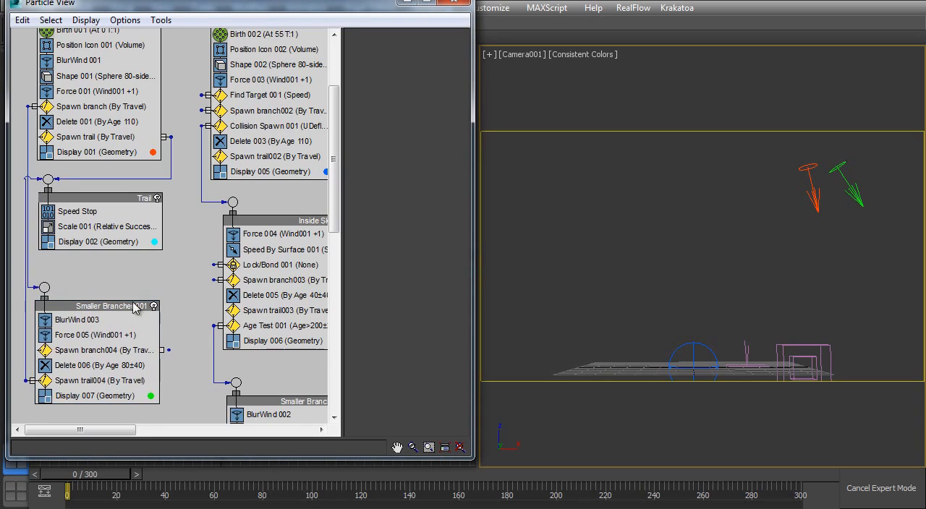
{"action": "left_click_drag", "start_coordinate": [85, 482], "coordinate": [7, 489]}
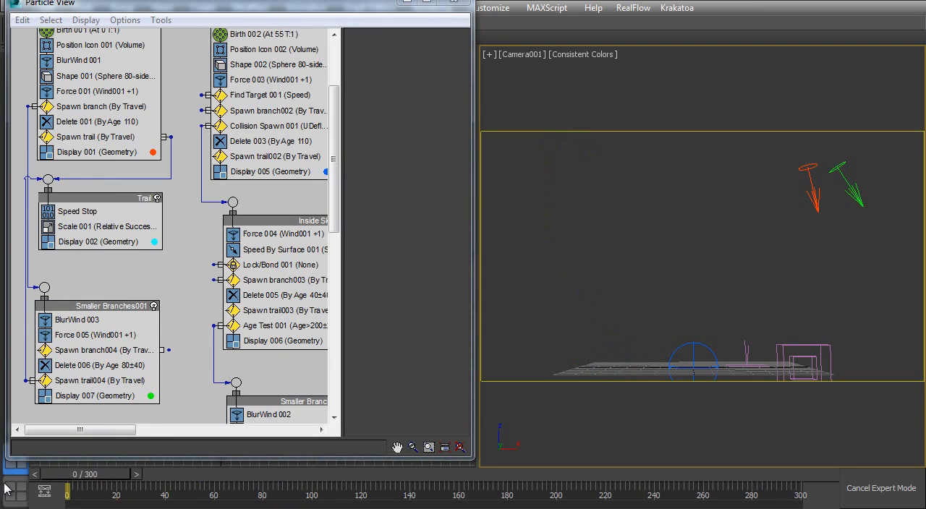
{"action": "scroll", "coordinate": [107, 209], "scroll_direction": "up", "scroll_amount": 3}
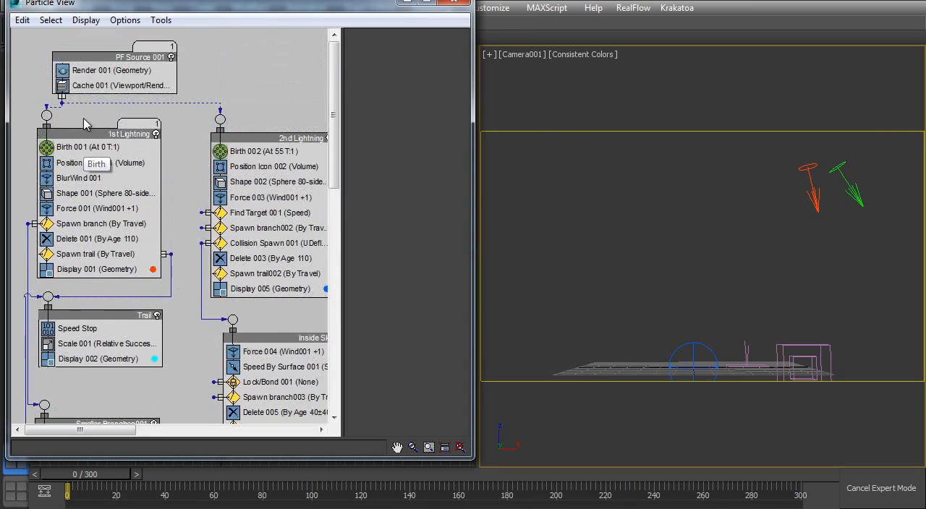
{"action": "left_click", "coordinate": [94, 86]}
{"action": "left_click", "coordinate": [392, 233]}
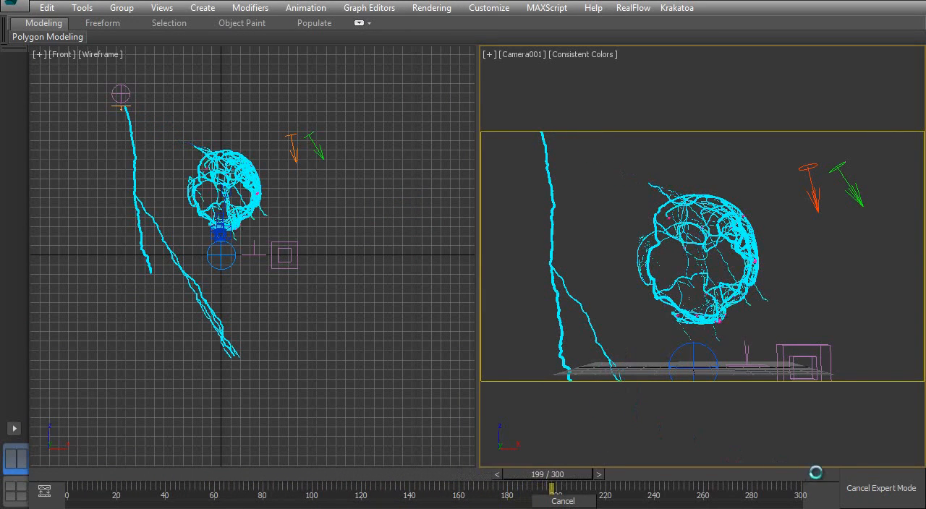
{"action": "left_click", "coordinate": [562, 497]}
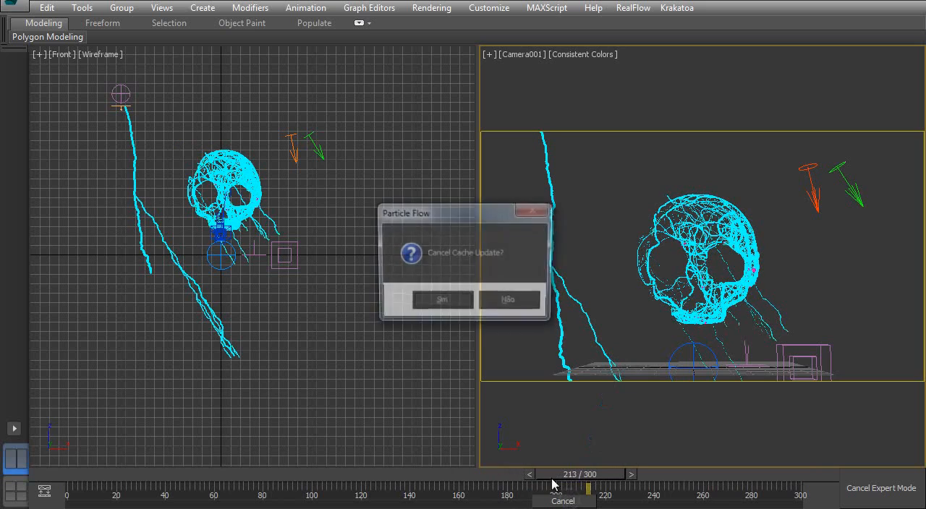
{"action": "left_click", "coordinate": [435, 307]}
- With frame 222 shown, clone the Smaller Branches event as a copy beneath it and wire Spawn branch001 to the copy
{"action": "middle_click_drag", "start_coordinate": [148, 272], "coordinate": [155, 132]}
{"action": "mouse_move", "coordinate": [166, 275]}
{"action": "middle_mouse_down"}
{"action": "mouse_move", "coordinate": [93, 190]}
{"action": "mouse_move", "coordinate": [103, 164]}
{"action": "middle_mouse_up"}
{"action": "mouse_move", "coordinate": [107, 242]}
{"action": "middle_mouse_down"}
{"action": "mouse_move", "coordinate": [254, 234]}
{"action": "mouse_move", "coordinate": [158, 222]}
{"action": "mouse_move", "coordinate": [113, 194]}
{"action": "middle_mouse_up"}
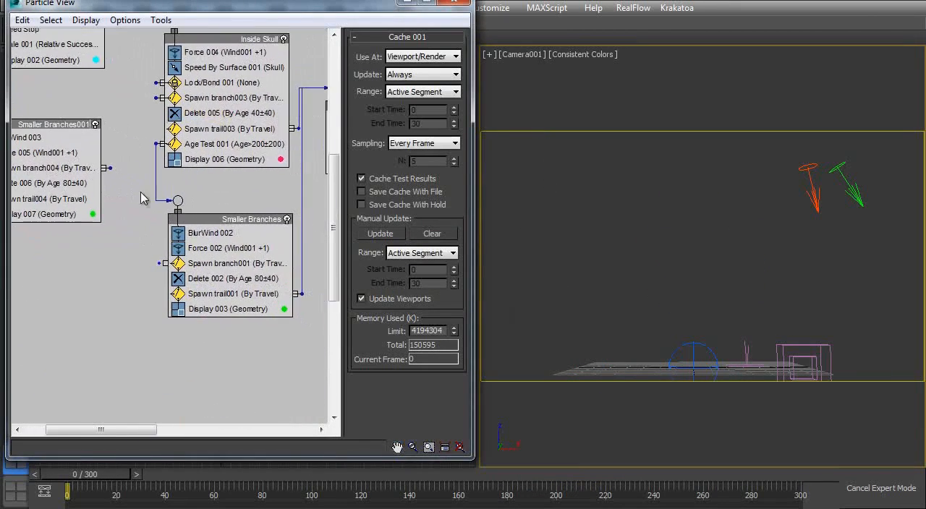
{"action": "mouse_move", "coordinate": [241, 219]}
{"action": "middle_mouse_down"}
{"action": "mouse_move", "coordinate": [185, 221]}
{"action": "mouse_move", "coordinate": [297, 271]}
{"action": "middle_mouse_up"}
{"action": "middle_click_drag", "start_coordinate": [244, 288], "coordinate": [173, 194]}
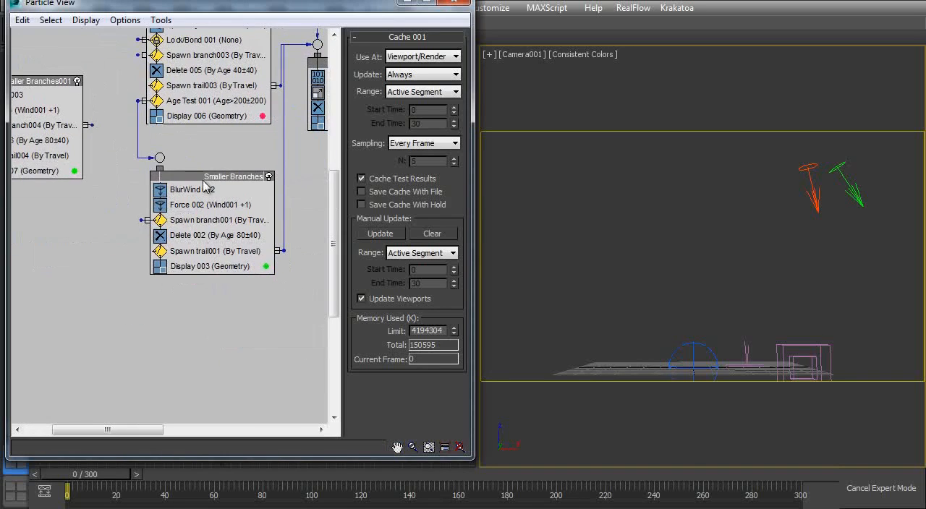
{"action": "left_click_drag", "start_coordinate": [134, 475], "coordinate": [626, 479]}
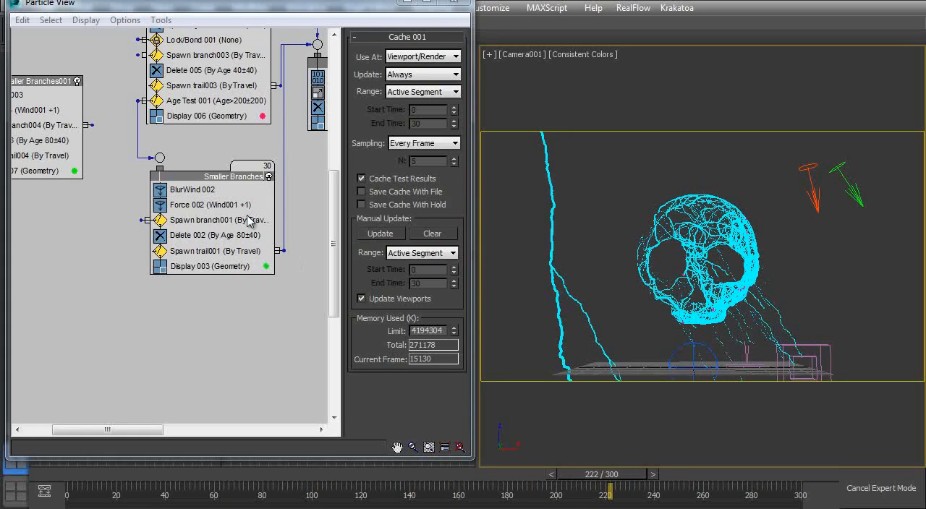
{"action": "left_click", "coordinate": [221, 188]}
{"action": "left_click_drag", "start_coordinate": [226, 179], "coordinate": [226, 305], "text": "shift"}
{"action": "left_click", "coordinate": [211, 281]}
{"action": "left_click_drag", "start_coordinate": [193, 309], "coordinate": [185, 318]}
{"action": "left_click", "coordinate": [207, 222]}
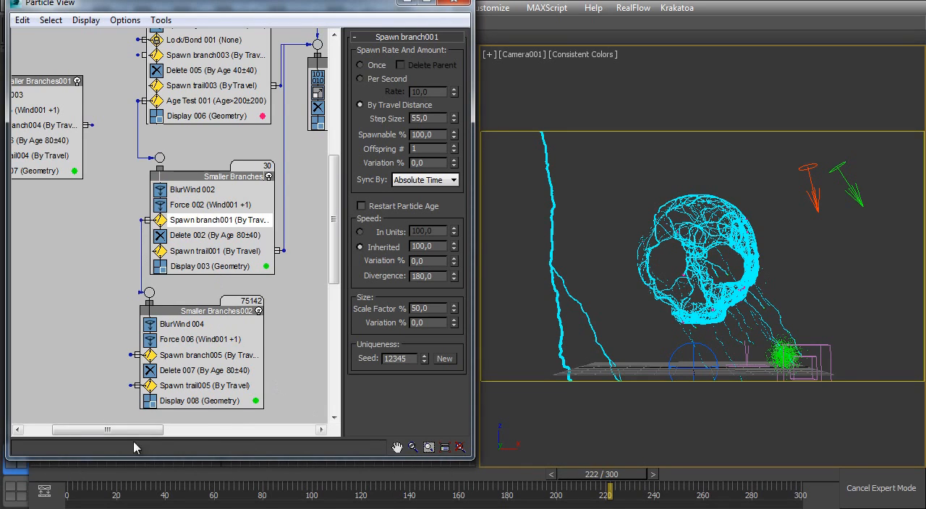
- At frame 0, move the Trail2 event lower and wire Spawn trail005 of Smaller Branches002 to it
{"action": "left_click", "coordinate": [85, 478]}
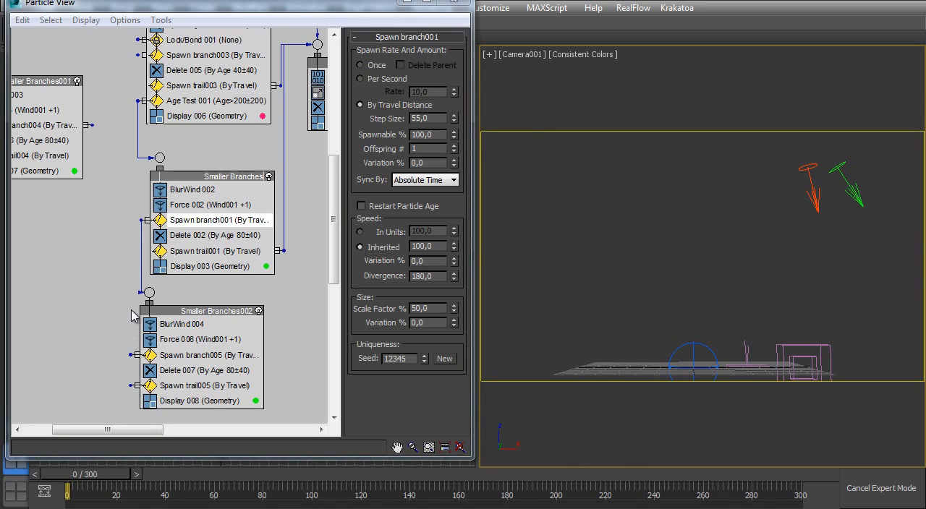
{"action": "middle_click_drag", "start_coordinate": [203, 263], "coordinate": [138, 268]}
{"action": "middle_click_drag", "start_coordinate": [102, 334], "coordinate": [106, 315]}
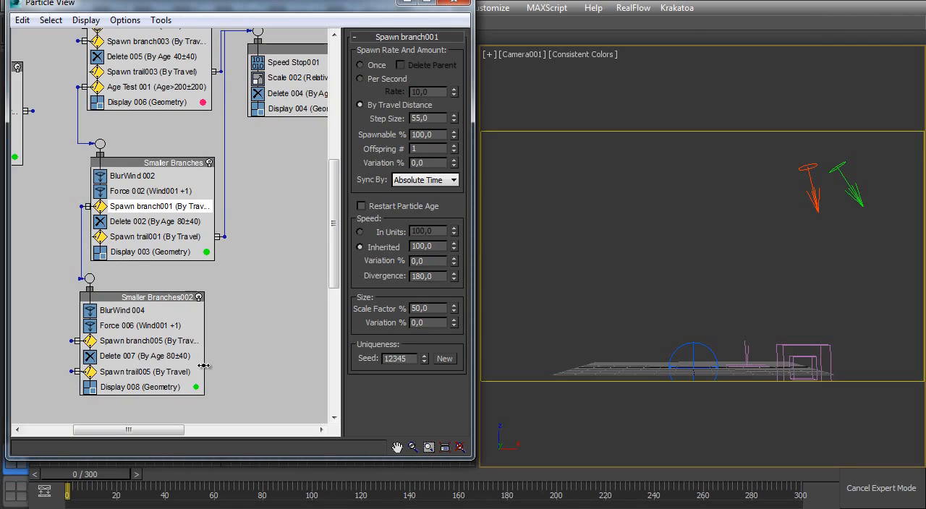
{"action": "left_click_drag", "start_coordinate": [207, 371], "coordinate": [211, 370]}
{"action": "left_click", "coordinate": [245, 350]}
{"action": "middle_click_drag", "start_coordinate": [235, 340], "coordinate": [175, 363]}
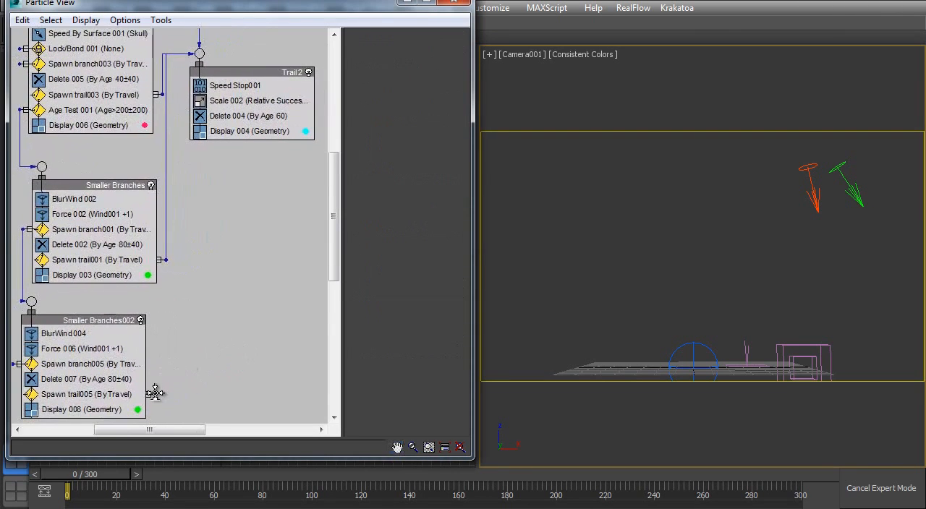
{"action": "left_click_drag", "start_coordinate": [233, 74], "coordinate": [289, 223]}
{"action": "middle_click_drag", "start_coordinate": [165, 255], "coordinate": [151, 212]}
{"action": "left_click_drag", "start_coordinate": [271, 191], "coordinate": [263, 282]}
{"action": "middle_click_drag", "start_coordinate": [104, 288], "coordinate": [115, 228]}
- Assign the BlurWind 004 selection to the viewport, move its wind icon along X and rotate it about -50 degrees around Y
{"action": "left_click", "coordinate": [141, 262]}
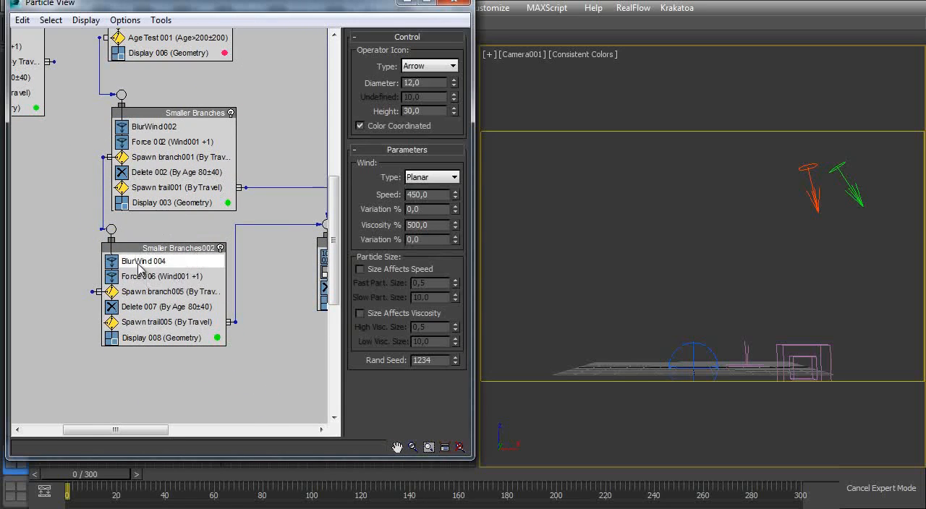
{"action": "left_click", "coordinate": [50, 20]}
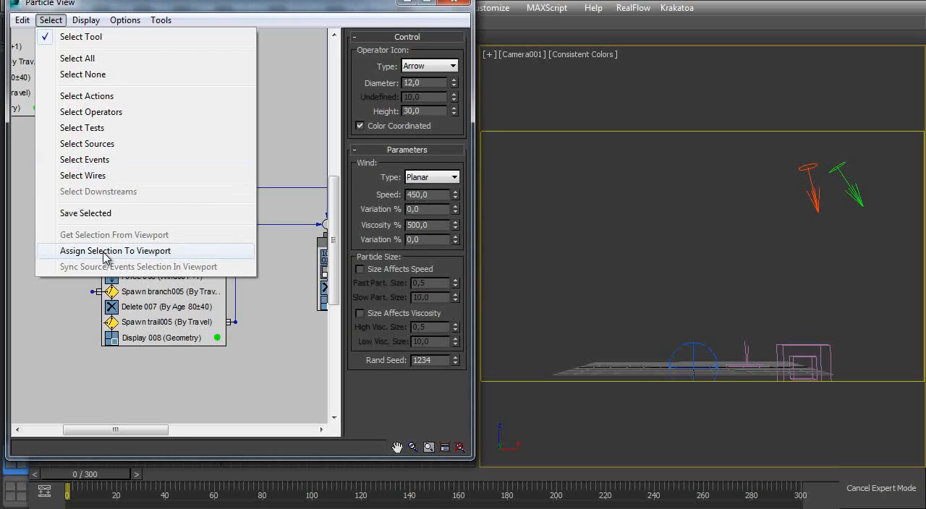
{"action": "left_click", "coordinate": [109, 251]}
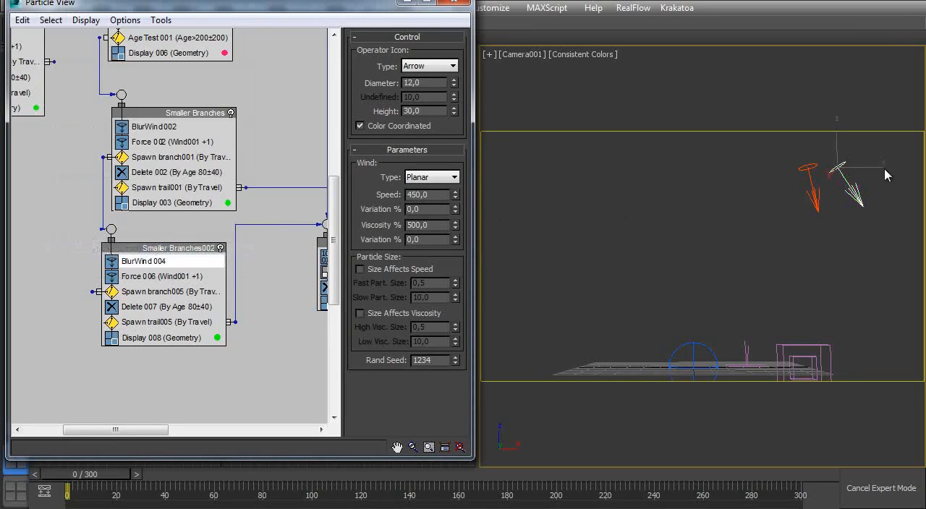
{"action": "left_click", "coordinate": [845, 173]}
{"action": "left_click_drag", "start_coordinate": [869, 170], "coordinate": [889, 167], "text": "shift"}
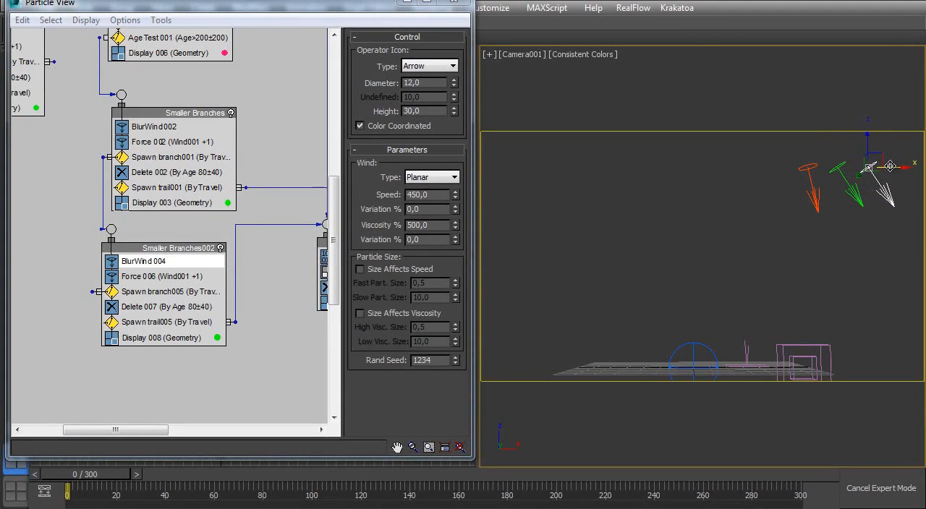
{"action": "key", "text": "e"}
{"action": "left_click_drag", "start_coordinate": [843, 147], "coordinate": [830, 187]}
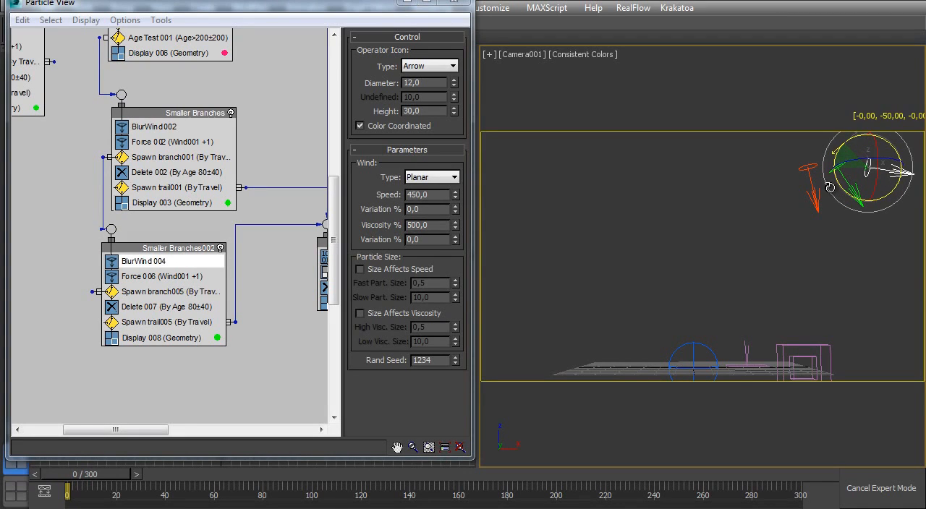
{"action": "left_click_drag", "start_coordinate": [829, 191], "coordinate": [830, 191]}
- Manually update the Cache 001 operator of PF Source 001 to recalculate the flow with the new branch event
{"action": "middle_click_drag", "start_coordinate": [155, 103], "coordinate": [115, 268]}
{"action": "left_click", "coordinate": [117, 89]}
{"action": "left_click", "coordinate": [379, 233]}
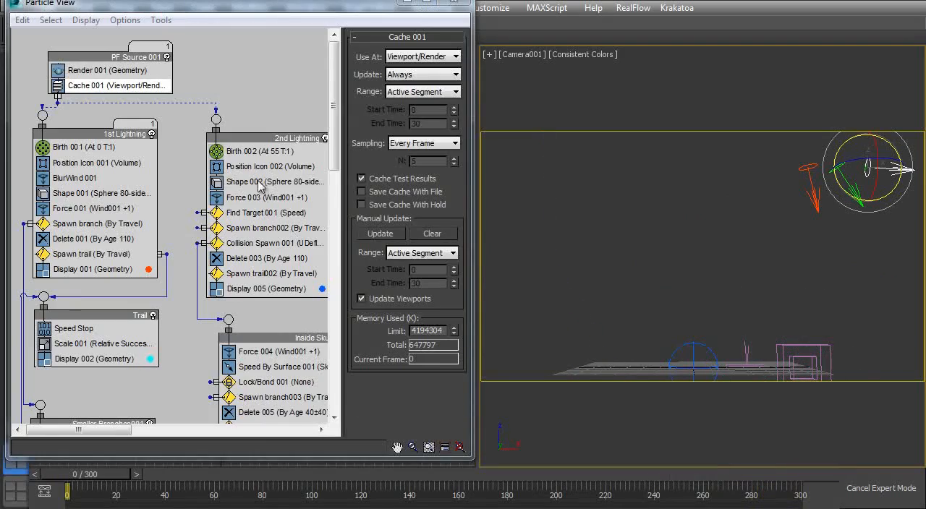
- Clone the Smaller Branches002 event as a copy and place it directly below the original
{"action": "middle_click_drag", "start_coordinate": [240, 344], "coordinate": [168, 147]}
{"action": "middle_click_drag", "start_coordinate": [193, 330], "coordinate": [153, 52]}
{"action": "middle_click_drag", "start_coordinate": [258, 240], "coordinate": [266, 206]}
{"action": "mouse_move", "coordinate": [164, 139]}
{"action": "left_mouse_down", "text": "shift"}
{"action": "mouse_move", "coordinate": [189, 269]}
{"action": "mouse_move", "coordinate": [173, 284]}
{"action": "left_mouse_up", "text": "shift"}
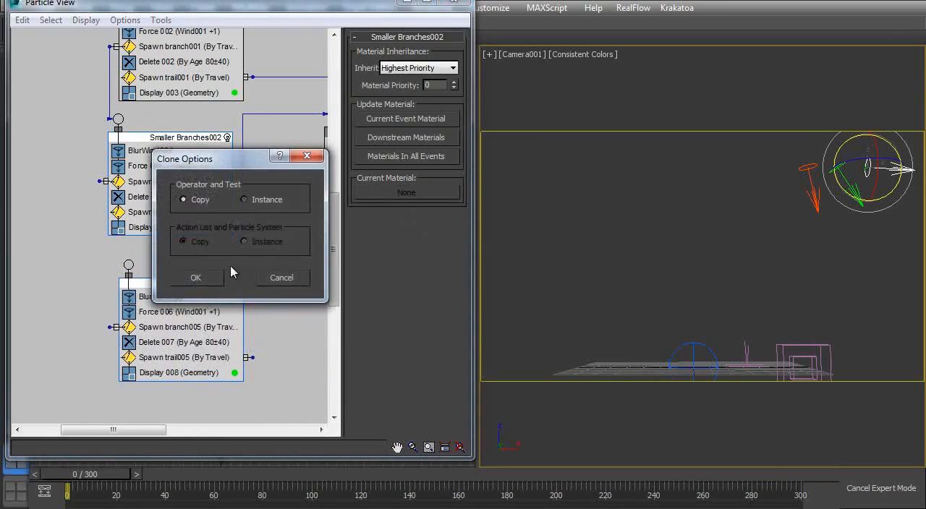
{"action": "left_click", "coordinate": [197, 279]}
- Assign the BlurWind 005 selection to the viewport, then move its wind icon and rotate it to point diagonally upward along X
{"action": "left_click", "coordinate": [161, 296]}
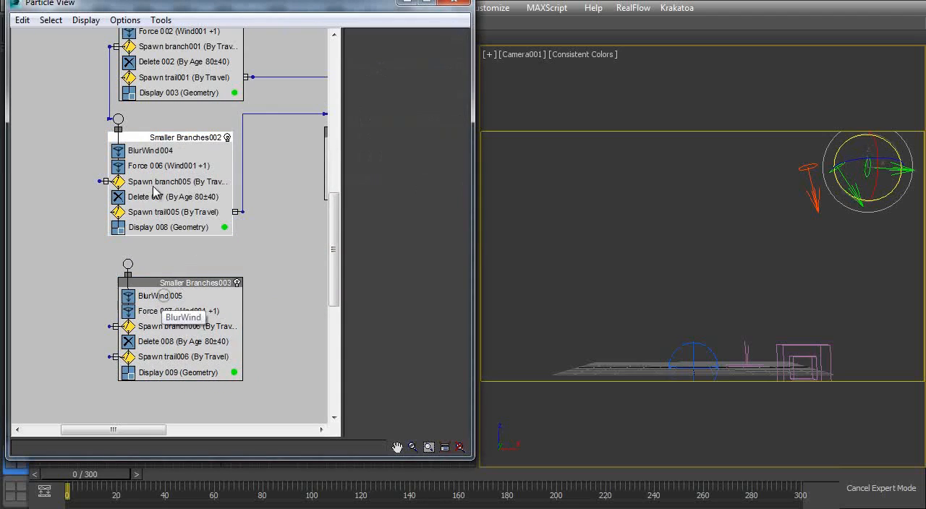
{"action": "left_click", "coordinate": [48, 21]}
{"action": "left_click", "coordinate": [132, 248]}
{"action": "middle_click_drag", "start_coordinate": [860, 176], "coordinate": [764, 201]}
{"action": "key", "text": "w"}
{"action": "left_click_drag", "start_coordinate": [799, 178], "coordinate": [755, 185]}
{"action": "key", "text": "e"}
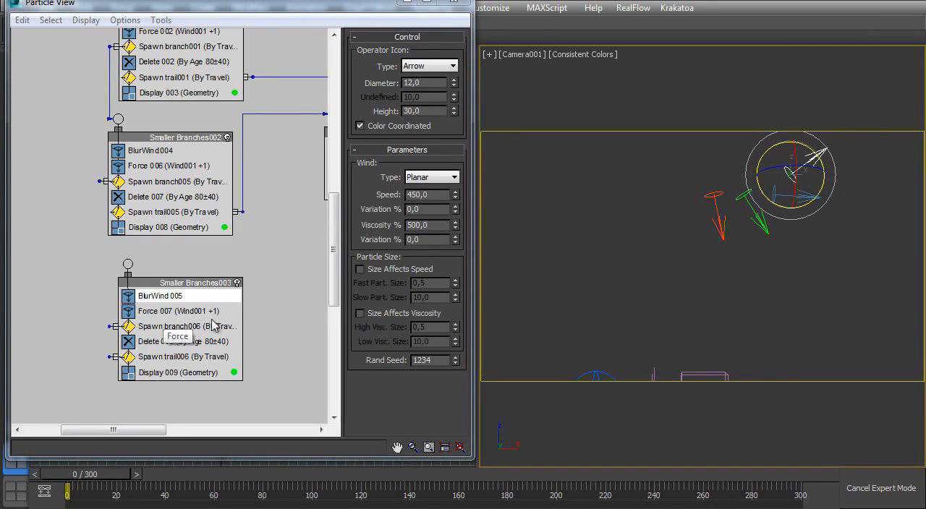
{"action": "middle_click_drag", "start_coordinate": [600, 276], "coordinate": [692, 255]}
- Set the Display 008 colour to yellow (255, 255, 0) and the Display 009 colour to blue (0, 0, 210)
{"action": "mouse_move", "coordinate": [148, 123]}
{"action": "middle_mouse_down"}
{"action": "mouse_move", "coordinate": [83, 200]}
{"action": "mouse_move", "coordinate": [136, 135]}
{"action": "middle_mouse_up"}
{"action": "left_click", "coordinate": [211, 240]}
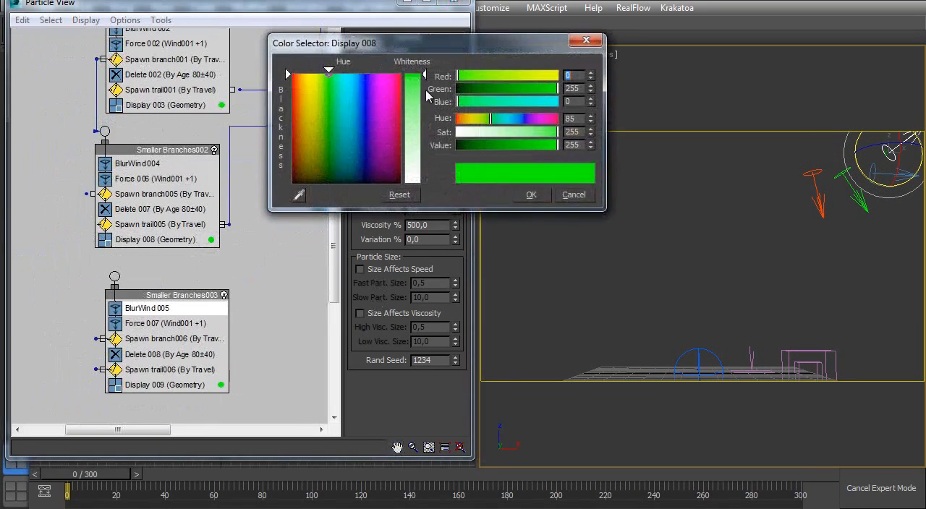
{"action": "left_click_drag", "start_coordinate": [496, 81], "coordinate": [564, 90]}
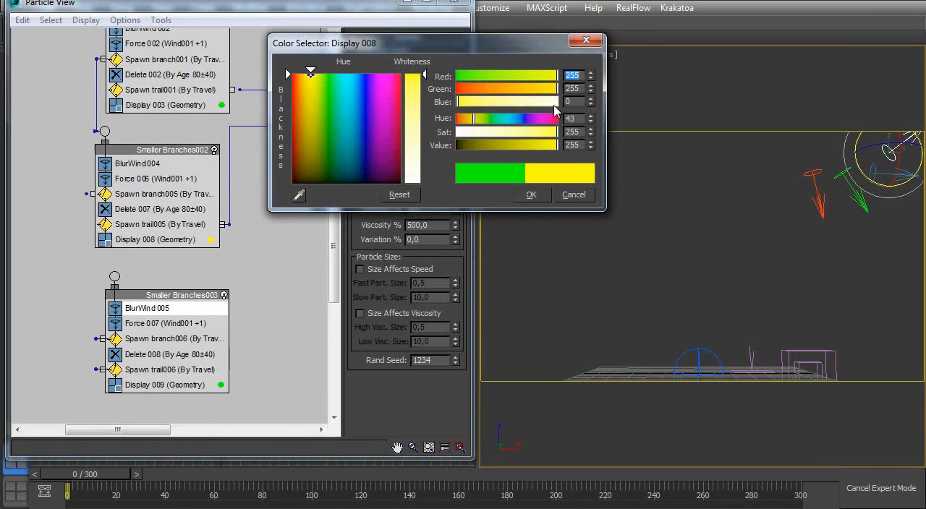
{"action": "left_click", "coordinate": [531, 195]}
{"action": "left_click", "coordinate": [221, 385]}
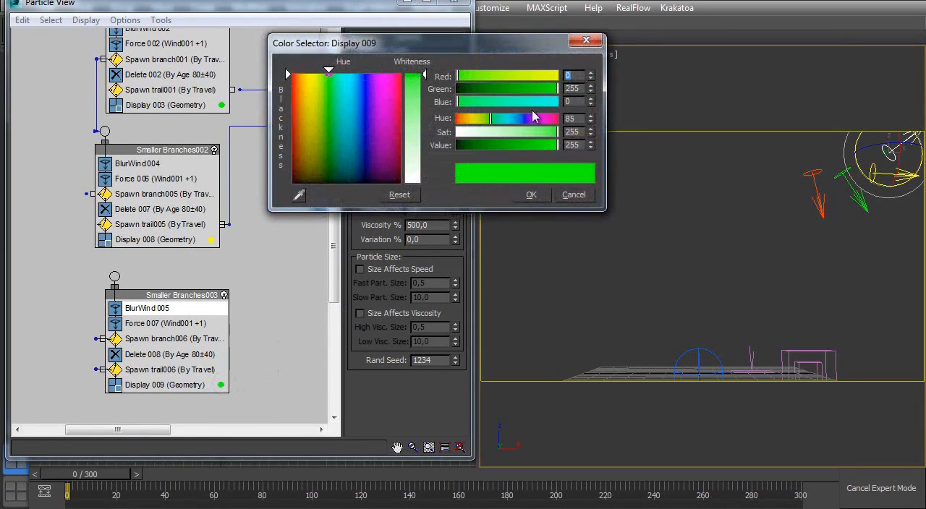
{"action": "left_click_drag", "start_coordinate": [509, 106], "coordinate": [456, 89]}
{"action": "left_click_drag", "start_coordinate": [509, 106], "coordinate": [539, 107]}
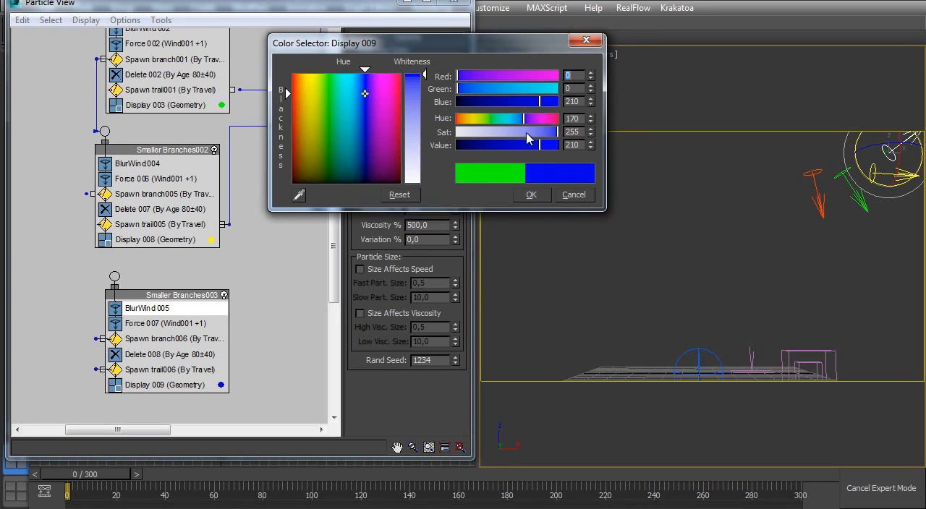
{"action": "left_click", "coordinate": [533, 194]}
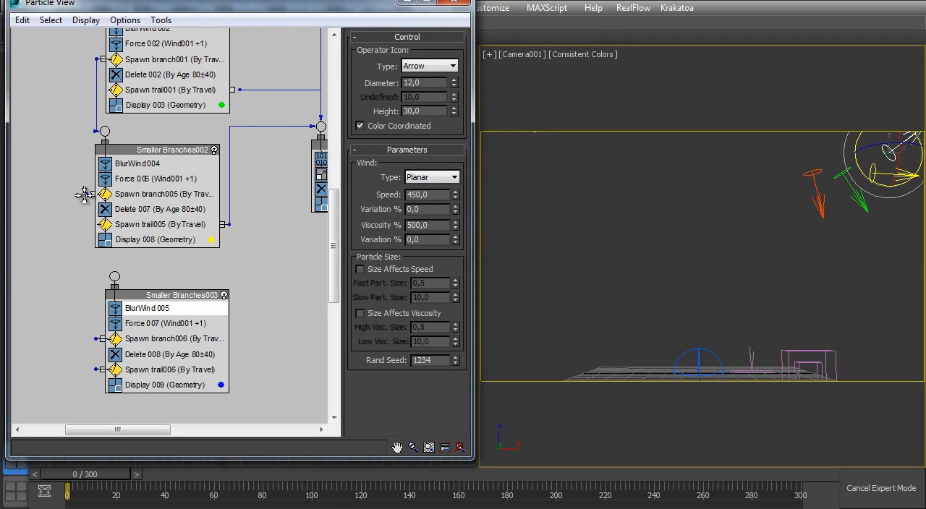
- Wire Spawn branch005 to the Smaller Branches003 event and that event's Spawn trail006 to Trail2
{"action": "left_click_drag", "start_coordinate": [86, 194], "coordinate": [117, 275]}
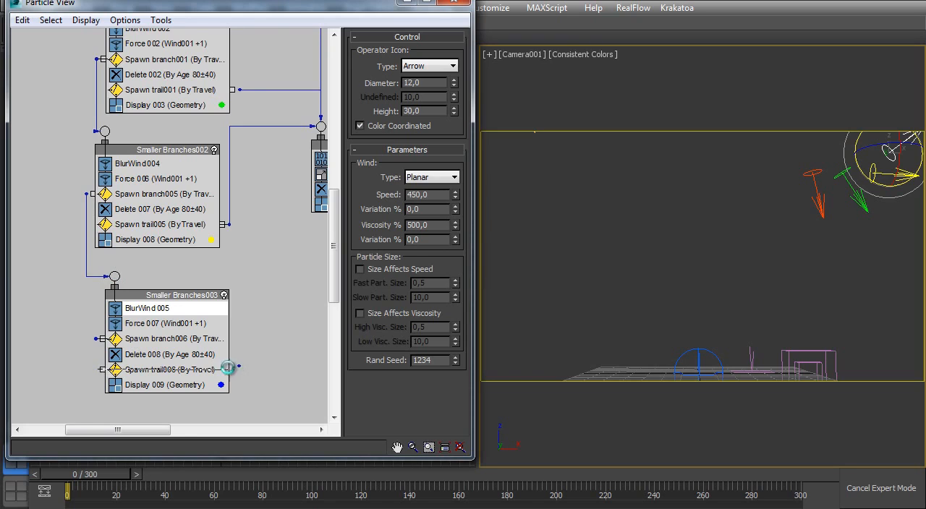
{"action": "middle_click_drag", "start_coordinate": [240, 369], "coordinate": [194, 376]}
{"action": "left_click_drag", "start_coordinate": [274, 132], "coordinate": [186, 375]}
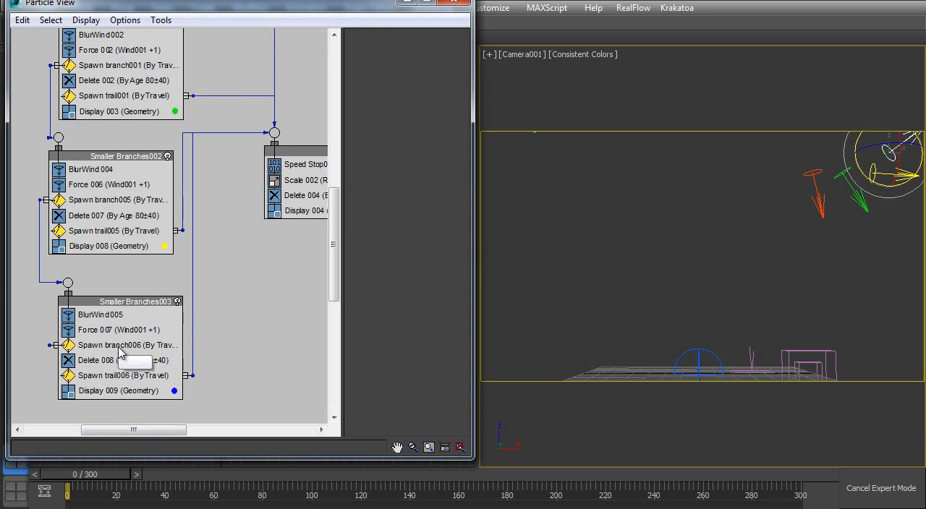
- Set the Step Size to 34 for Spawn branch005 and 21 for Spawn branch006, and manually update the Cache 001 operator
{"action": "left_click", "coordinate": [101, 201]}
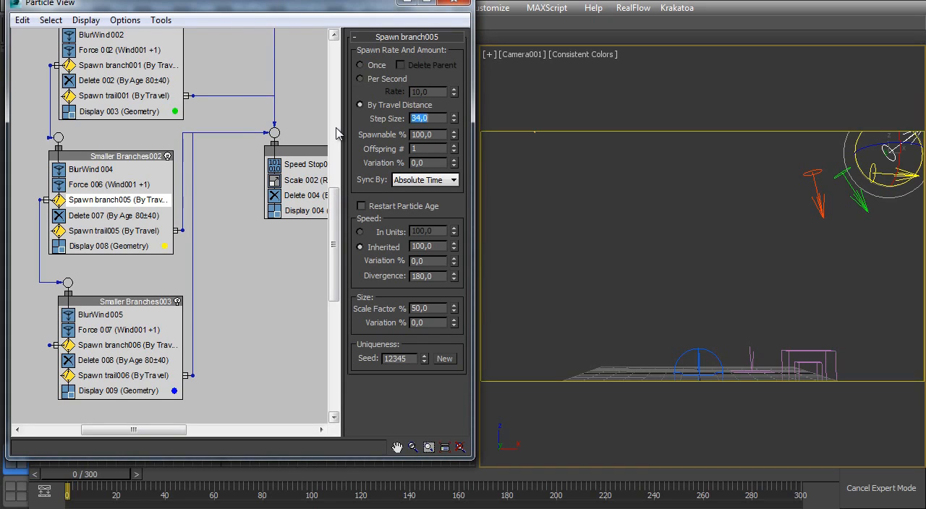
{"action": "left_click", "coordinate": [127, 346]}
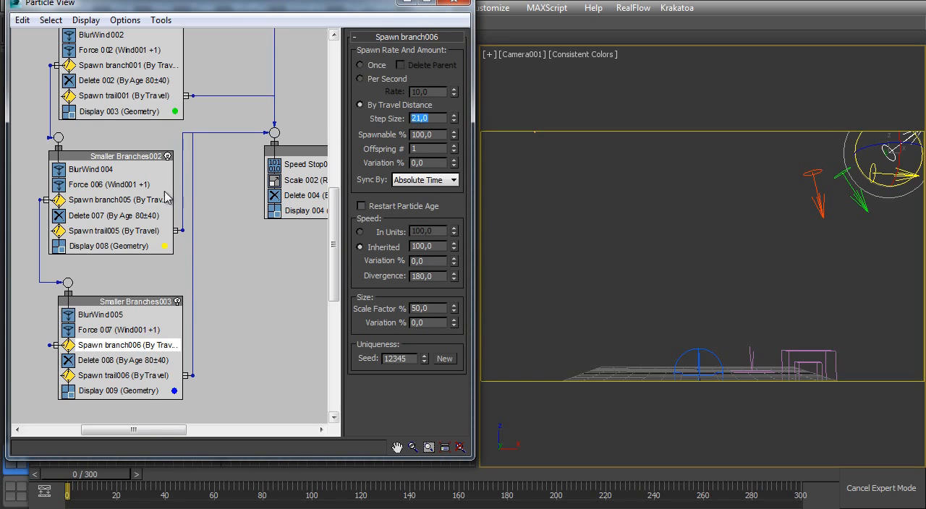
{"action": "middle_click_drag", "start_coordinate": [72, 51], "coordinate": [166, 286]}
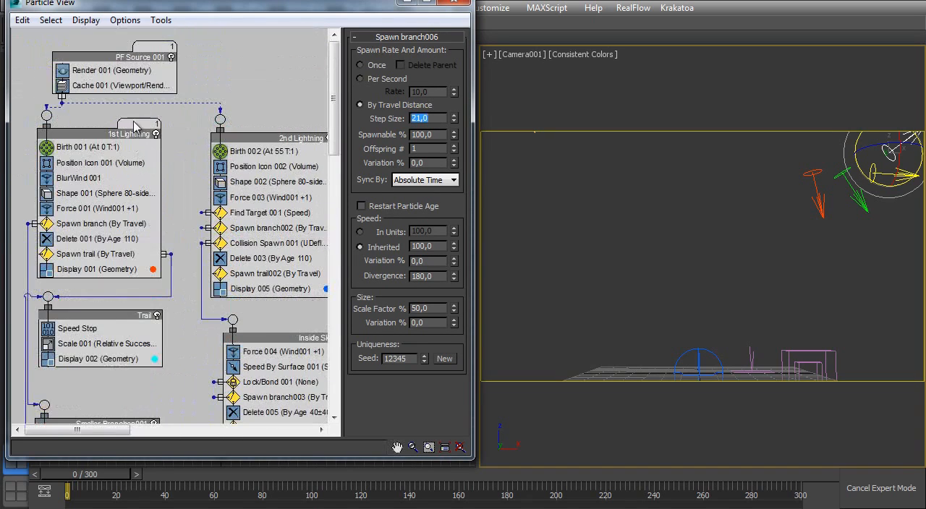
{"action": "left_click", "coordinate": [134, 86]}
{"action": "left_click", "coordinate": [386, 235]}
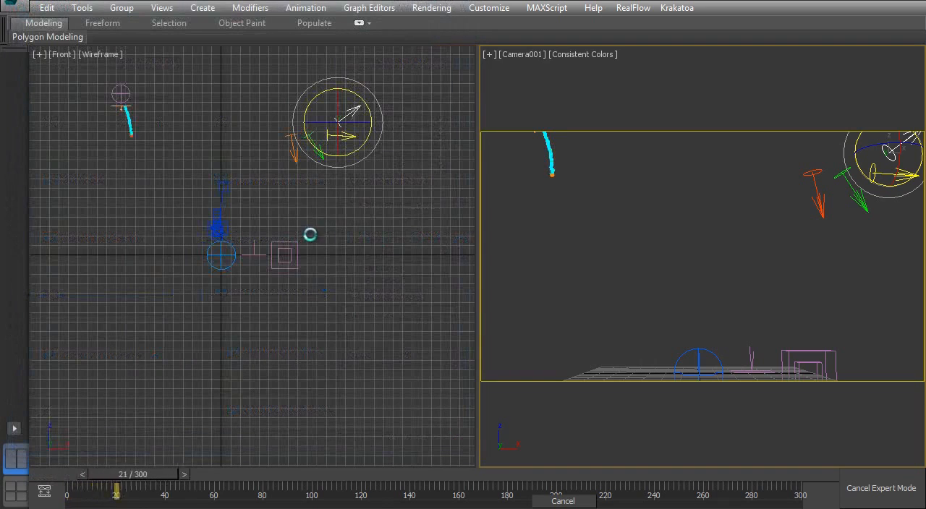
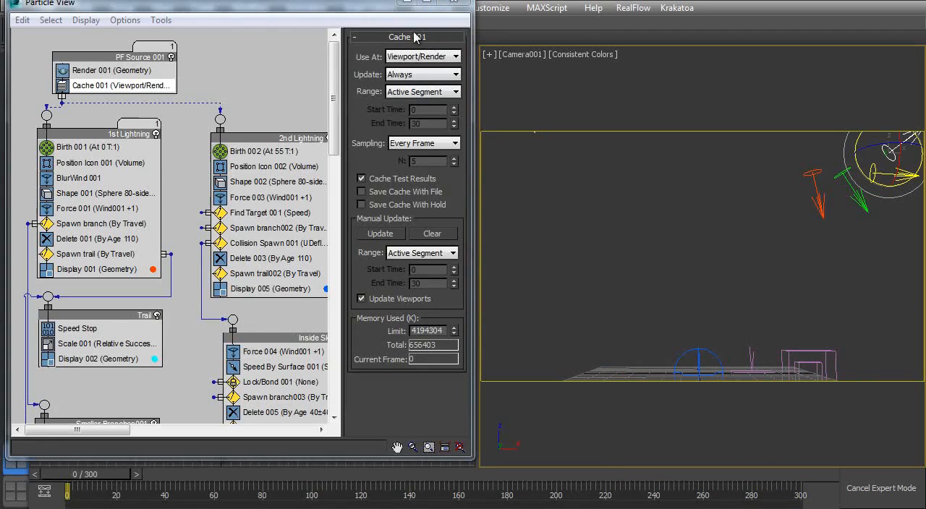
- Scrub the timeline between about frames 134 and 284, examining the lightning branches around the skull in the front view
{"action": "left_click", "coordinate": [408, 3]}
{"action": "middle_click_drag", "start_coordinate": [277, 273], "coordinate": [242, 162], "text": "ctrl+alt"}
{"action": "left_click_drag", "start_coordinate": [147, 480], "coordinate": [659, 430]}
{"action": "middle_click_drag", "start_coordinate": [347, 306], "coordinate": [281, 292]}
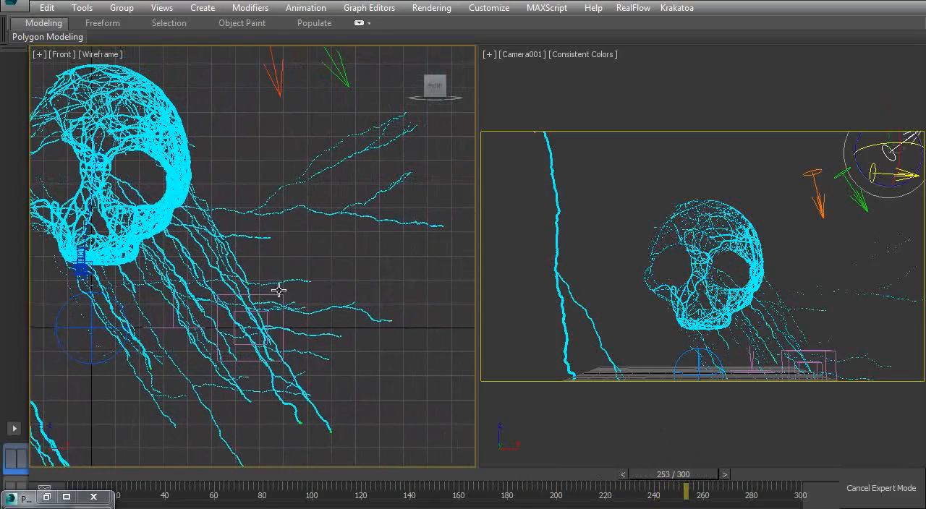
{"action": "left_click_drag", "start_coordinate": [700, 479], "coordinate": [761, 478]}
{"action": "middle_click_drag", "start_coordinate": [359, 291], "coordinate": [403, 294]}
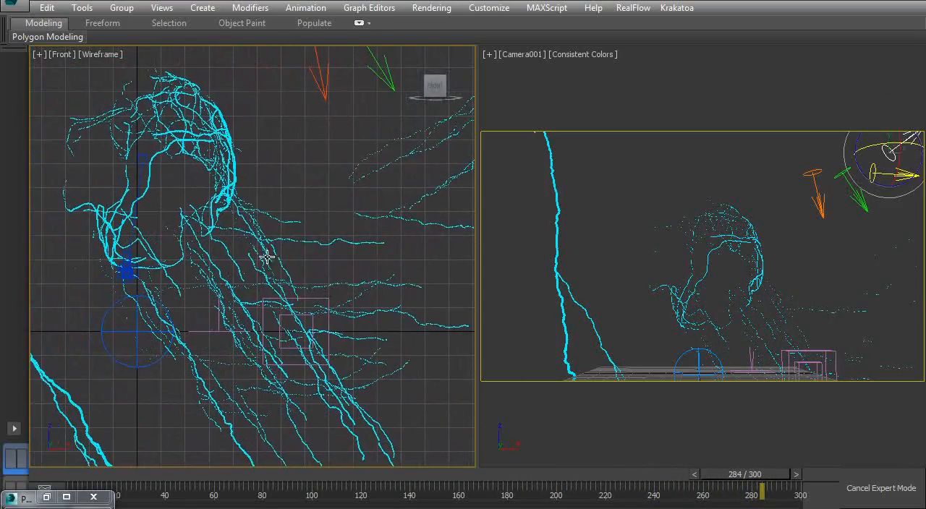
{"action": "mouse_move", "coordinate": [304, 259]}
{"action": "middle_mouse_down"}
{"action": "mouse_move", "coordinate": [408, 271]}
{"action": "mouse_move", "coordinate": [517, 407]}
{"action": "middle_mouse_up"}
{"action": "mouse_move", "coordinate": [76, 479]}
{"action": "left_mouse_down"}
{"action": "mouse_move", "coordinate": [238, 459]}
{"action": "mouse_move", "coordinate": [378, 461]}
{"action": "left_mouse_up"}
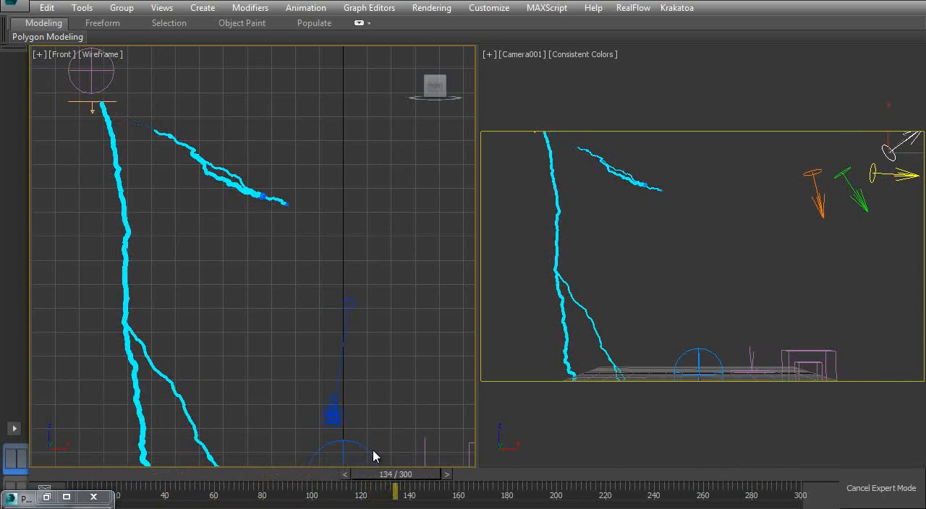
- Set the Divergence of the Spawn branch002 operator in the 2nd Lightning event to 180
{"action": "key", "text": "6"}
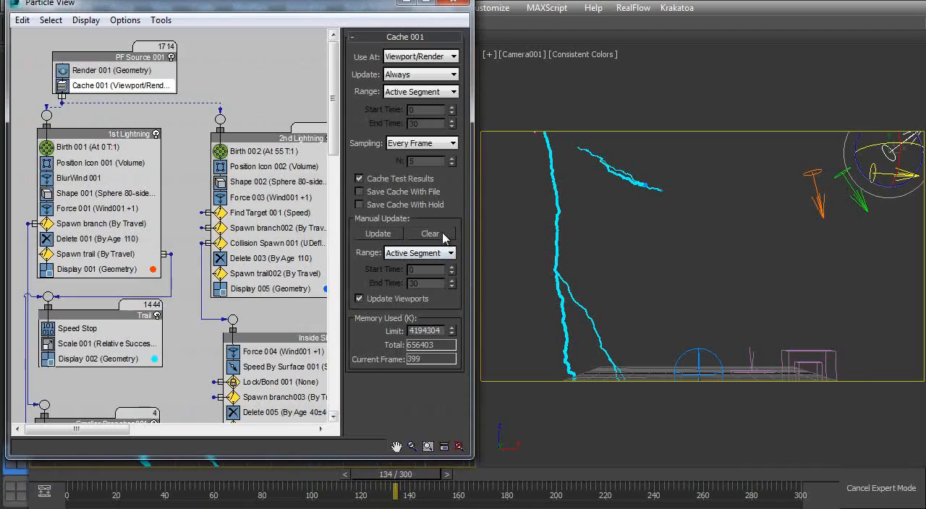
{"action": "left_click_drag", "start_coordinate": [332, 12], "coordinate": [765, 54]}
{"action": "middle_click_drag", "start_coordinate": [618, 284], "coordinate": [520, 245]}
{"action": "left_click", "coordinate": [567, 229]}
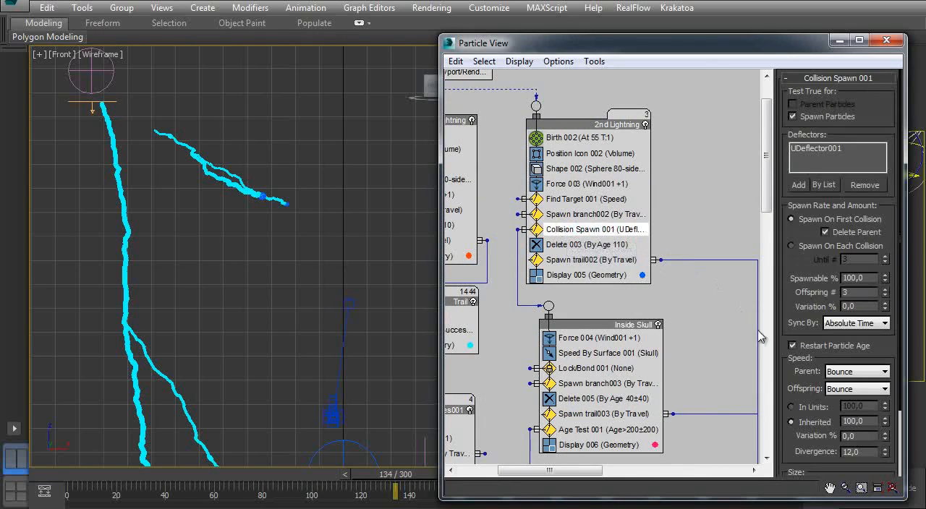
{"action": "left_click_drag", "start_coordinate": [793, 306], "coordinate": [796, 181]}
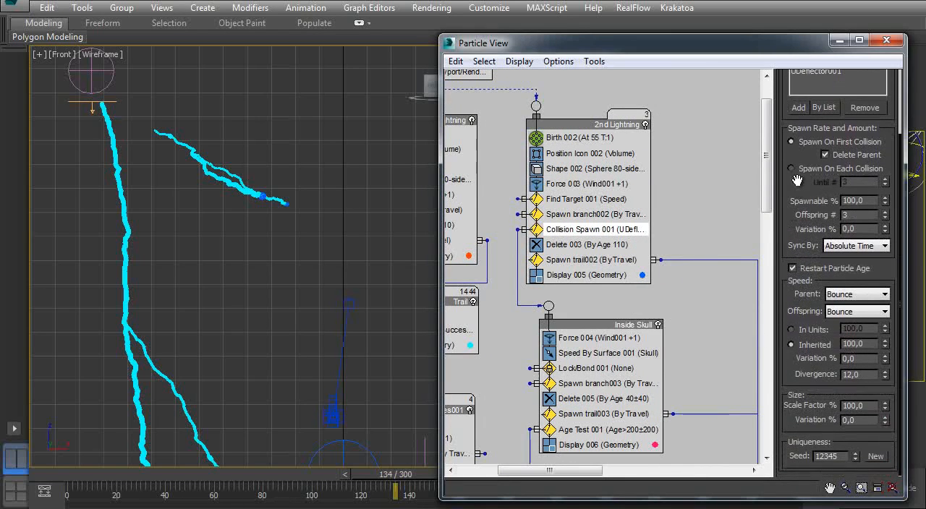
{"action": "left_click", "coordinate": [565, 216]}
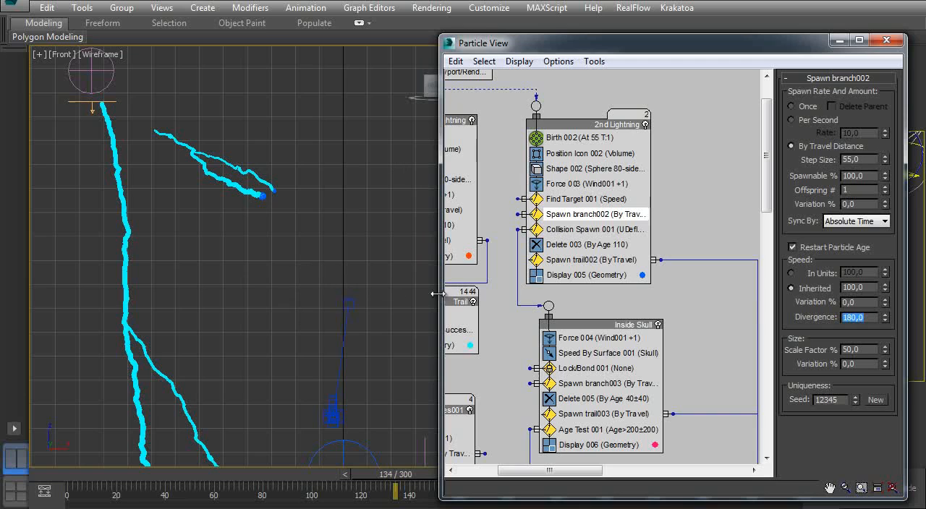
- Scrub the timeline to about frame 240 to examine the lightning forming over the skull, and return to frame 0
{"action": "left_click", "coordinate": [839, 44]}
{"action": "left_click_drag", "start_coordinate": [82, 475], "coordinate": [646, 457]}
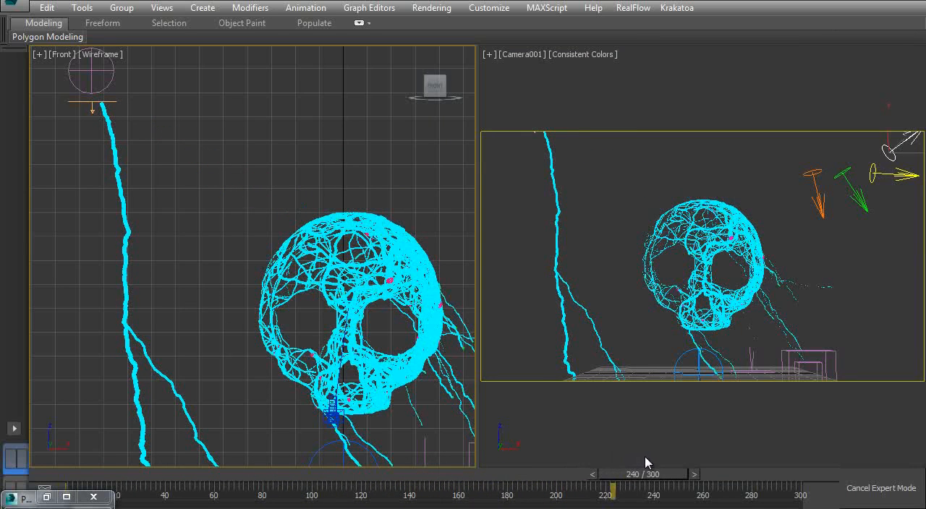
{"action": "mouse_move", "coordinate": [554, 481]}
{"action": "left_mouse_down"}
{"action": "mouse_move", "coordinate": [523, 478]}
{"action": "mouse_move", "coordinate": [812, 462]}
{"action": "mouse_move", "coordinate": [304, 460]}
{"action": "mouse_move", "coordinate": [10, 471]}
{"action": "left_mouse_up"}
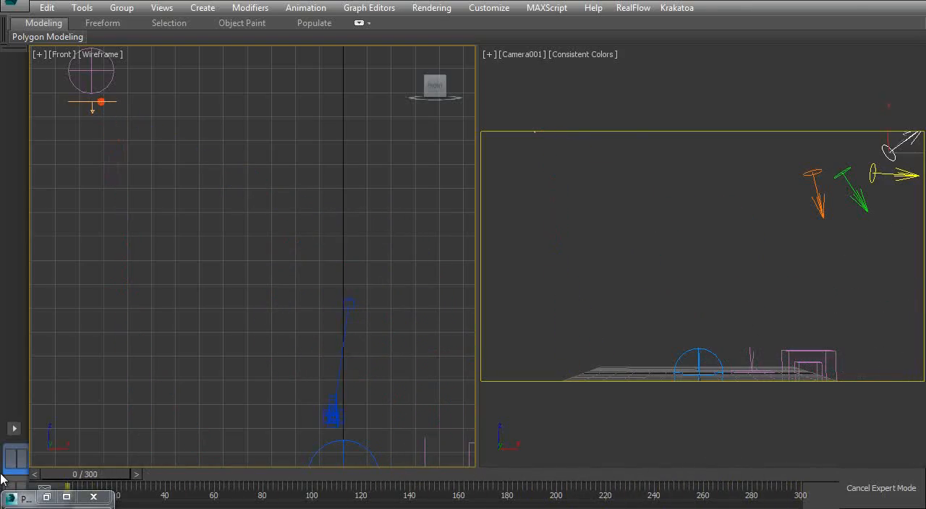
- Reposition and shorten the Particle View window so the timeline and camera view are accessible, and play the animation
{"action": "key", "text": "6"}
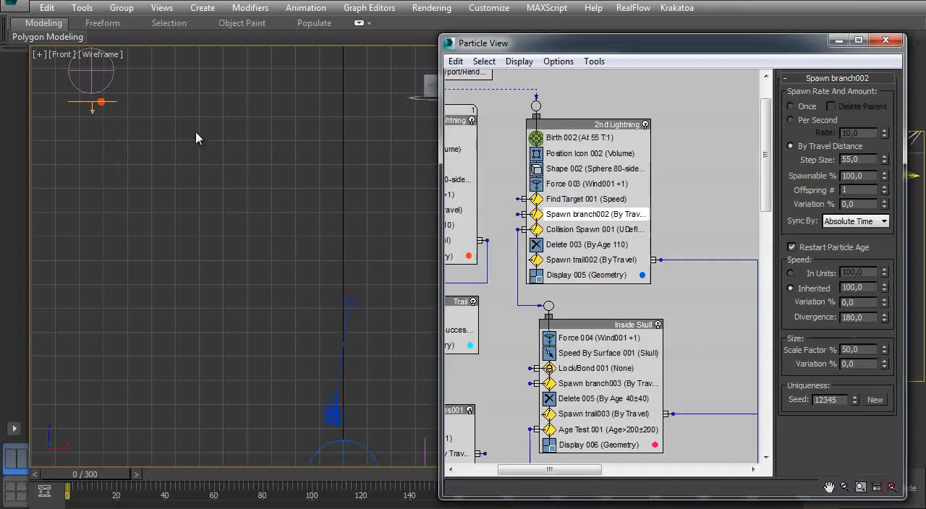
{"action": "middle_click_drag", "start_coordinate": [526, 134], "coordinate": [556, 256]}
{"action": "left_click_drag", "start_coordinate": [637, 48], "coordinate": [207, 43]}
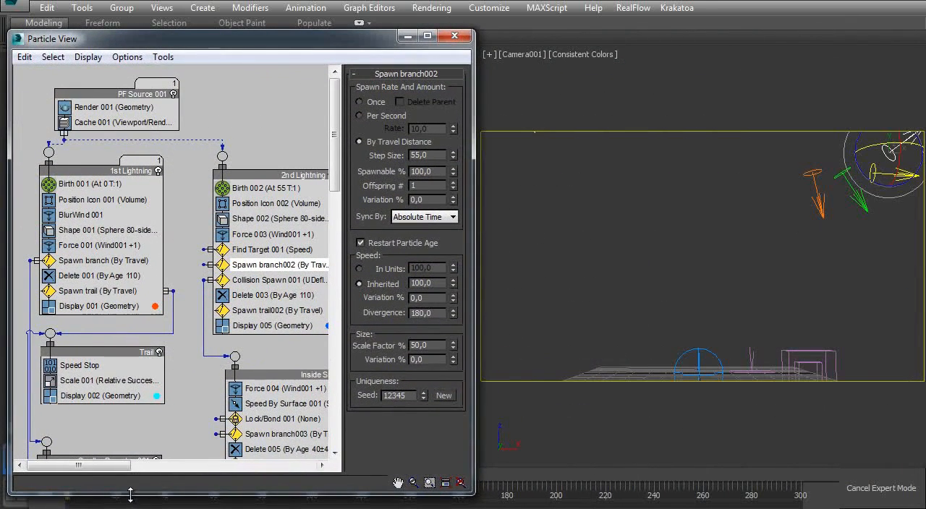
{"action": "left_click_drag", "start_coordinate": [130, 495], "coordinate": [131, 454]}
{"action": "key", "text": "/"}
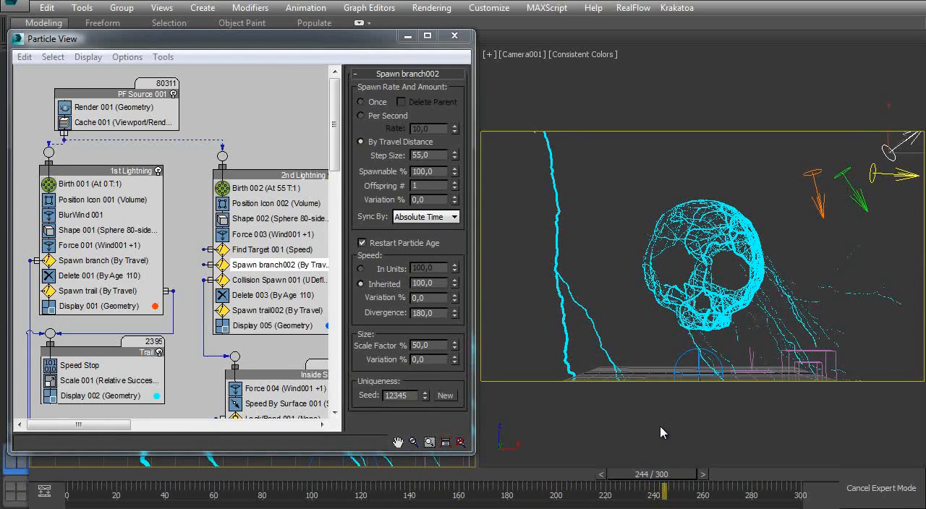
- Check the Step Size of Spawn trail006 in the Smaller Branches003 event and return the timeline to frame 0
{"action": "middle_click_drag", "start_coordinate": [256, 333], "coordinate": [155, 181]}
{"action": "middle_click_drag", "start_coordinate": [203, 329], "coordinate": [158, 118]}
{"action": "middle_click_drag", "start_coordinate": [266, 387], "coordinate": [233, 164]}
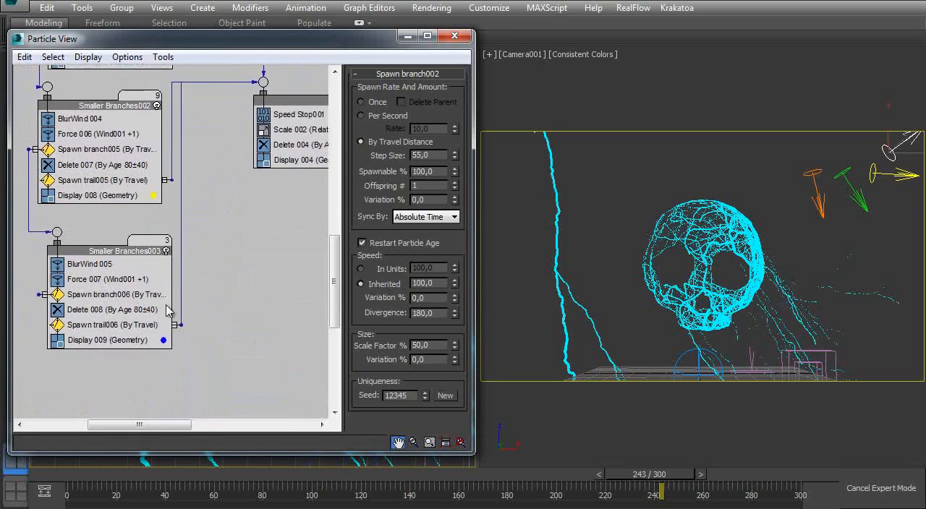
{"action": "left_click", "coordinate": [114, 327]}
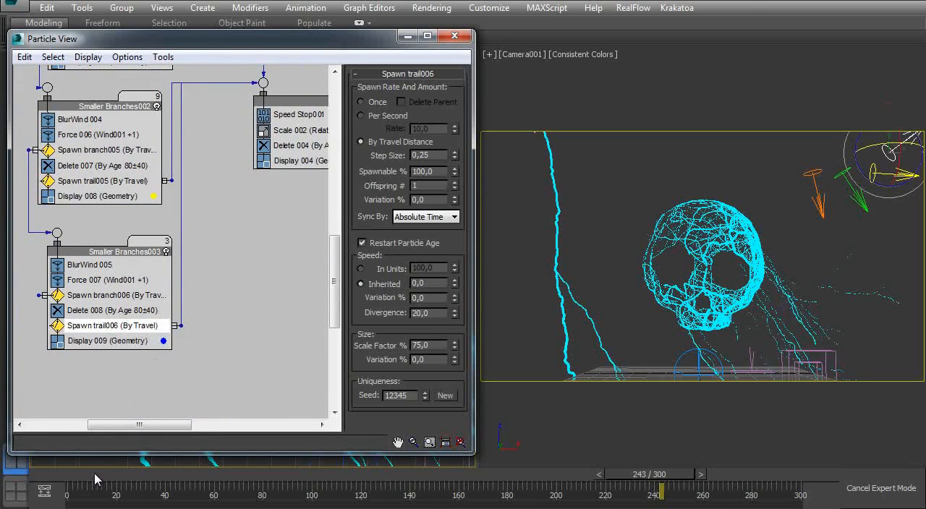
{"action": "left_click", "coordinate": [97, 477]}
{"action": "left_click", "coordinate": [431, 153]}
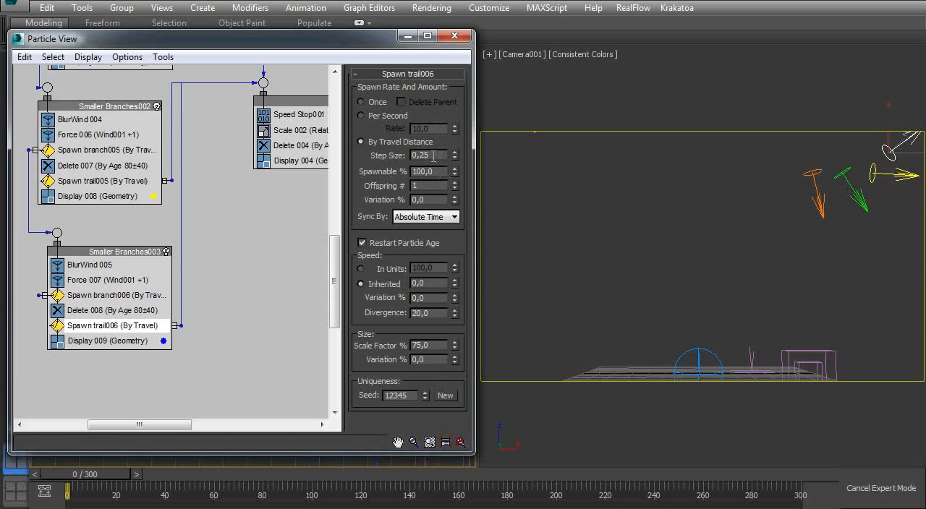
- Select the Cache 001 operator in the PF Source 001 event
{"action": "middle_click_drag", "start_coordinate": [55, 225], "coordinate": [155, 387]}
{"action": "middle_click_drag", "start_coordinate": [132, 179], "coordinate": [190, 387]}
{"action": "middle_click_drag", "start_coordinate": [101, 79], "coordinate": [107, 232]}
{"action": "left_click", "coordinate": [116, 125]}
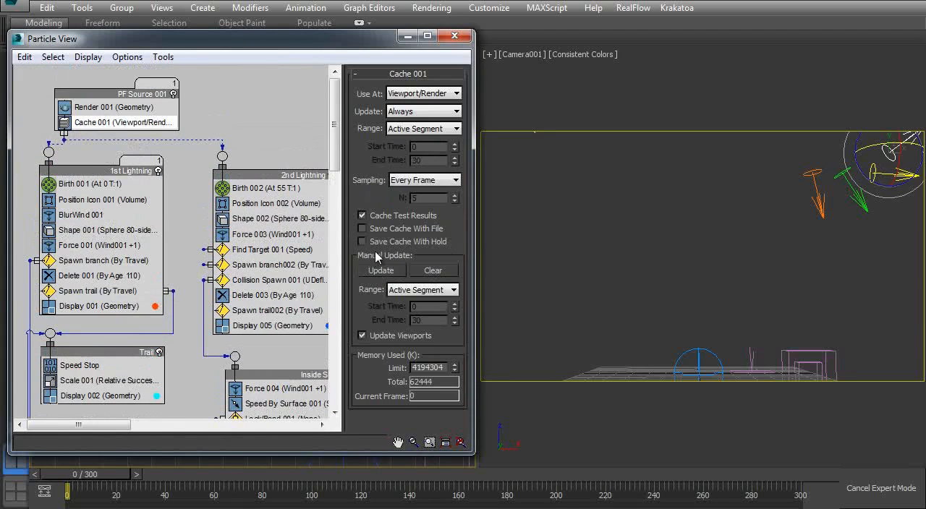
- Move the timeline to frame 121 and wire Spawn branch004 of Smaller Branches001 to the Smaller Branches event
{"action": "scroll", "coordinate": [149, 240], "scroll_direction": "down", "scroll_amount": 5}
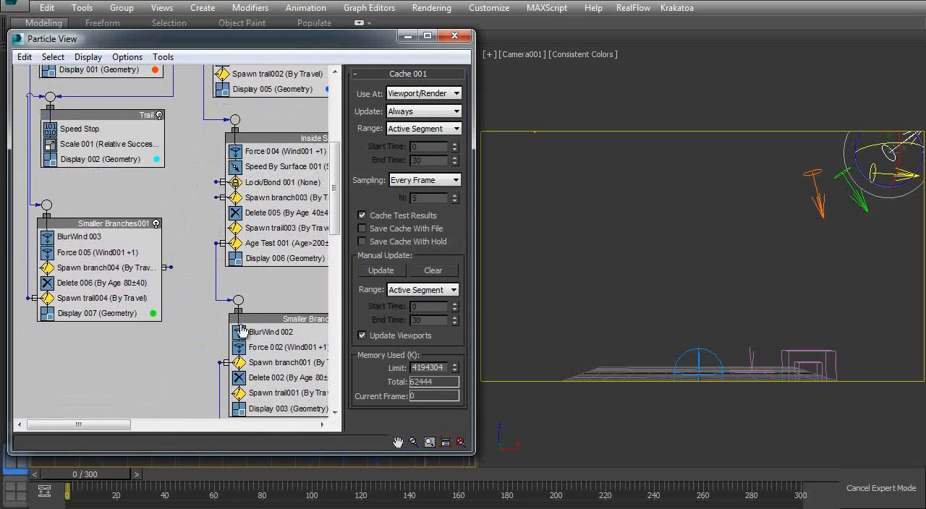
{"action": "left_click_drag", "start_coordinate": [97, 475], "coordinate": [376, 471]}
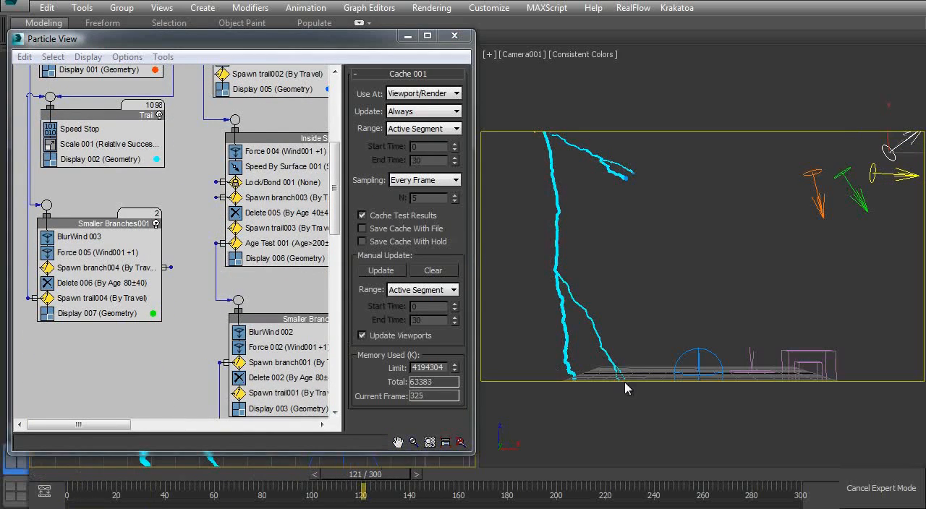
{"action": "middle_click_drag", "start_coordinate": [41, 249], "coordinate": [41, 253]}
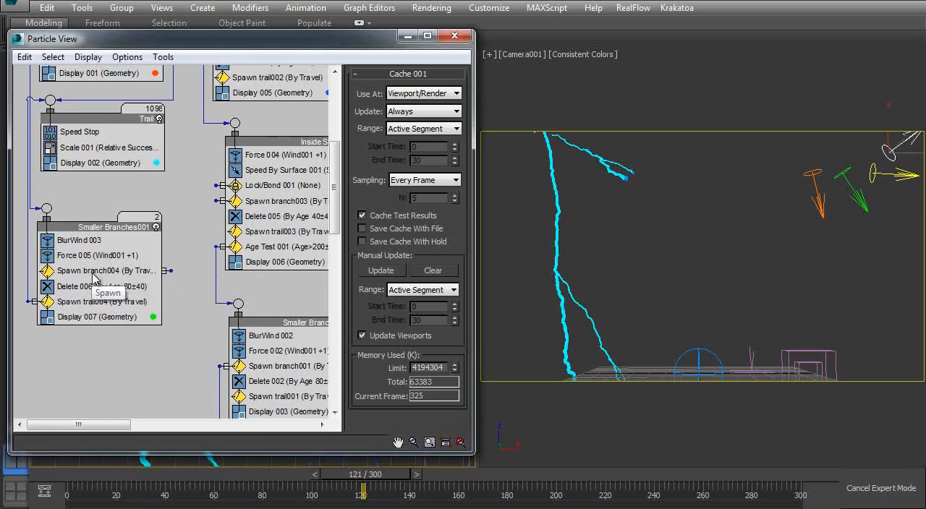
{"action": "middle_click_drag", "start_coordinate": [199, 287], "coordinate": [148, 205]}
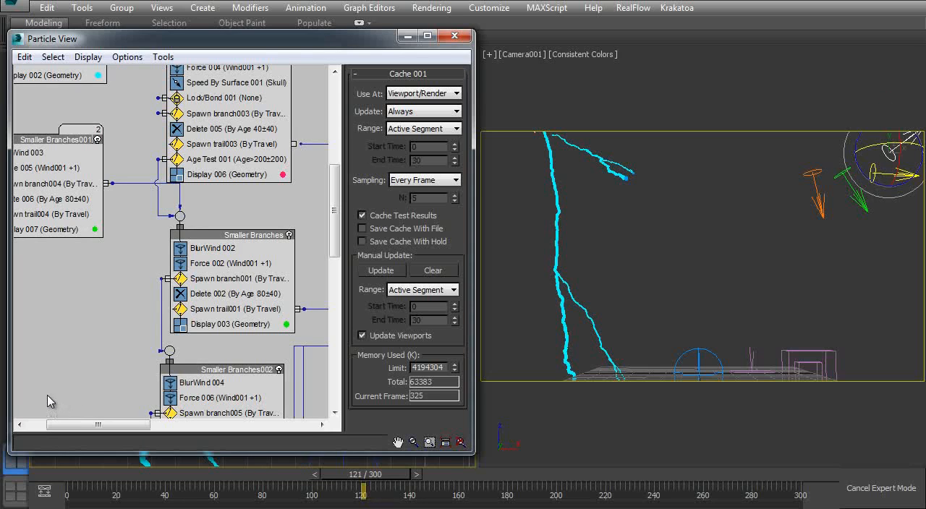
{"action": "middle_click_drag", "start_coordinate": [154, 254], "coordinate": [168, 231]}
{"action": "middle_click_drag", "start_coordinate": [87, 200], "coordinate": [132, 409]}
{"action": "middle_click_drag", "start_coordinate": [130, 116], "coordinate": [130, 254]}
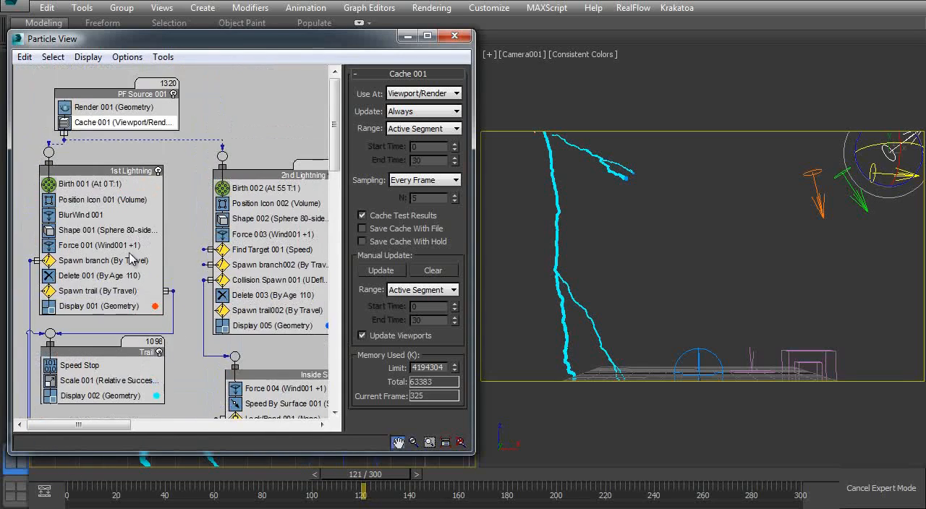
{"action": "left_click", "coordinate": [381, 270]}
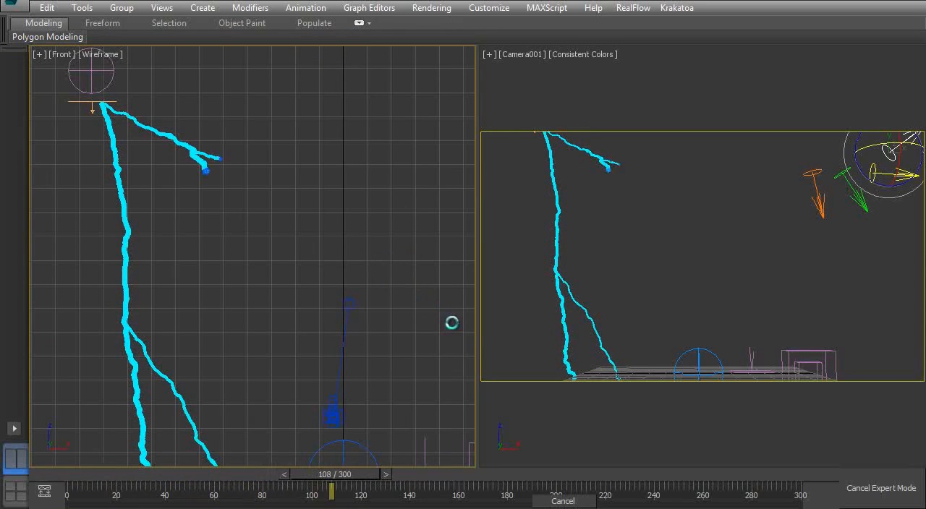
{"action": "left_click", "coordinate": [572, 500]}
{"action": "left_click", "coordinate": [458, 306]}
- Check the wiring of the smaller-branch events and manually update the Cache 001 operator
{"action": "scroll", "coordinate": [137, 149], "scroll_direction": "down", "scroll_amount": 10}
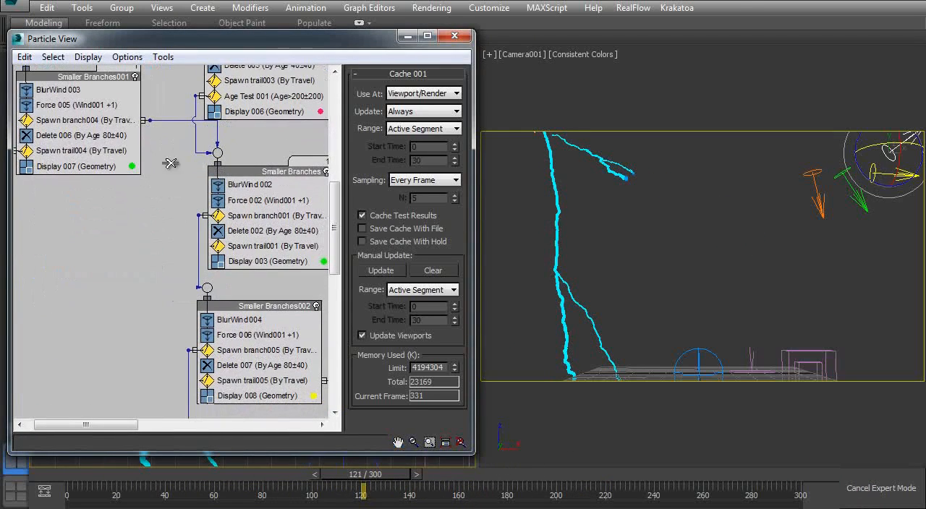
{"action": "middle_click_drag", "start_coordinate": [201, 310], "coordinate": [172, 284]}
{"action": "middle_click_drag", "start_coordinate": [141, 214], "coordinate": [138, 265]}
{"action": "middle_click_drag", "start_coordinate": [104, 153], "coordinate": [162, 170]}
{"action": "left_click_drag", "start_coordinate": [108, 128], "coordinate": [108, 333]}
{"action": "middle_click_drag", "start_coordinate": [190, 301], "coordinate": [177, 107]}
{"action": "middle_click_drag", "start_coordinate": [73, 115], "coordinate": [90, 340]}
{"action": "middle_click_drag", "start_coordinate": [107, 109], "coordinate": [101, 340]}
{"action": "middle_click_drag", "start_coordinate": [120, 79], "coordinate": [124, 157]}
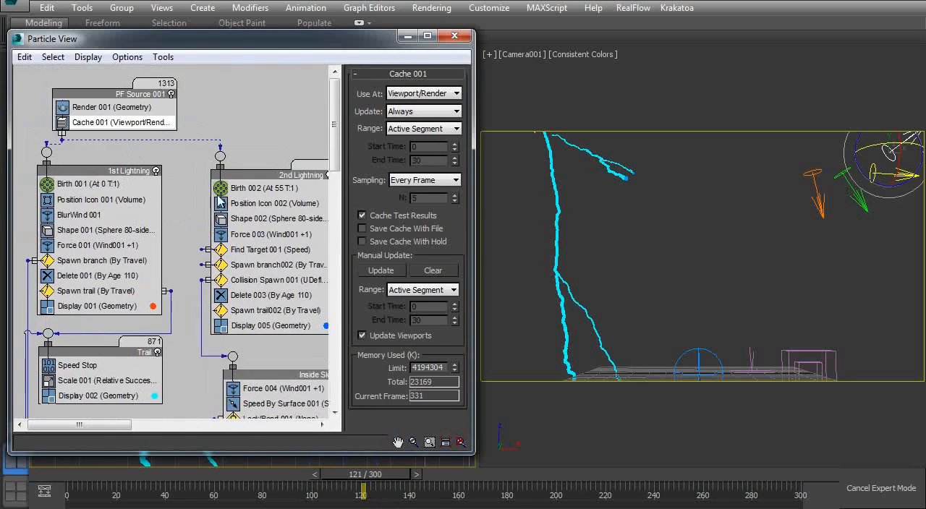
{"action": "left_click", "coordinate": [372, 268]}
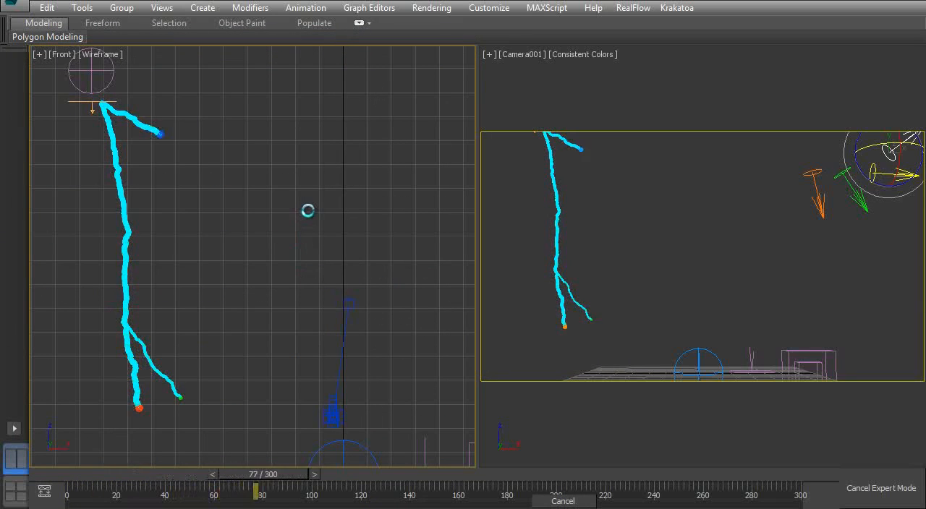